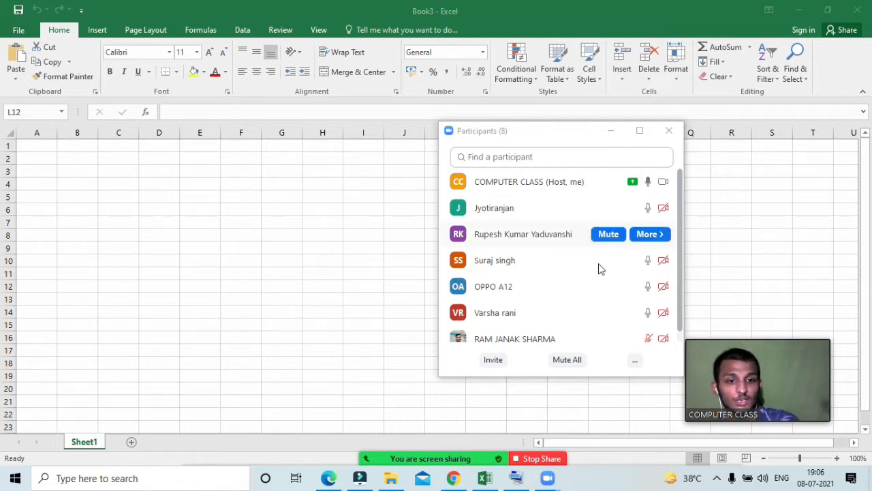
- Minimize the meeting's participants window and move the webcam thumbnail towards the edge of the sheet
scroll(600, 269, "down", 1)
scroll(598, 271, "up", 1)
scroll(585, 265, "down", 1)
scroll(584, 265, "up", 1)
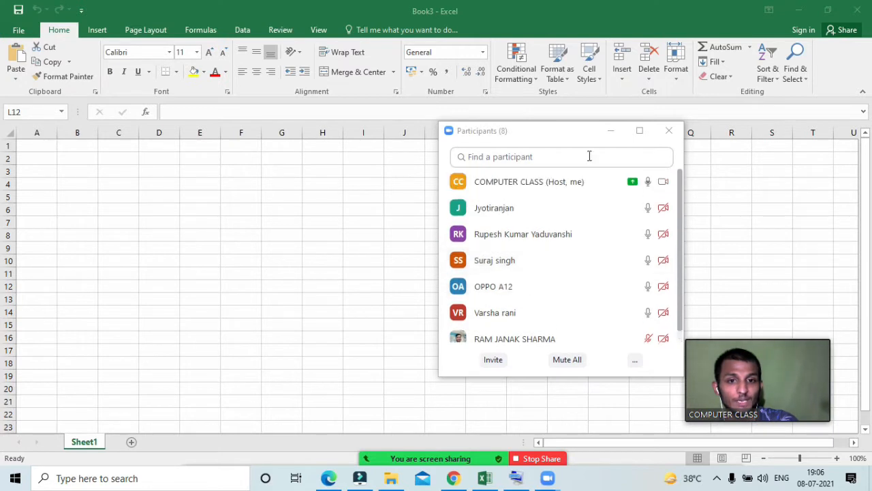
left_click(610, 130)
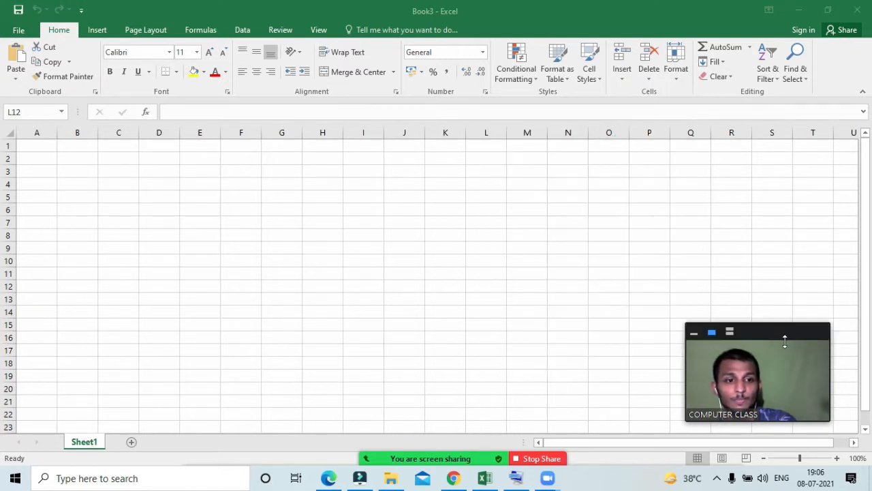
left_click_drag(785, 340, 829, 347)
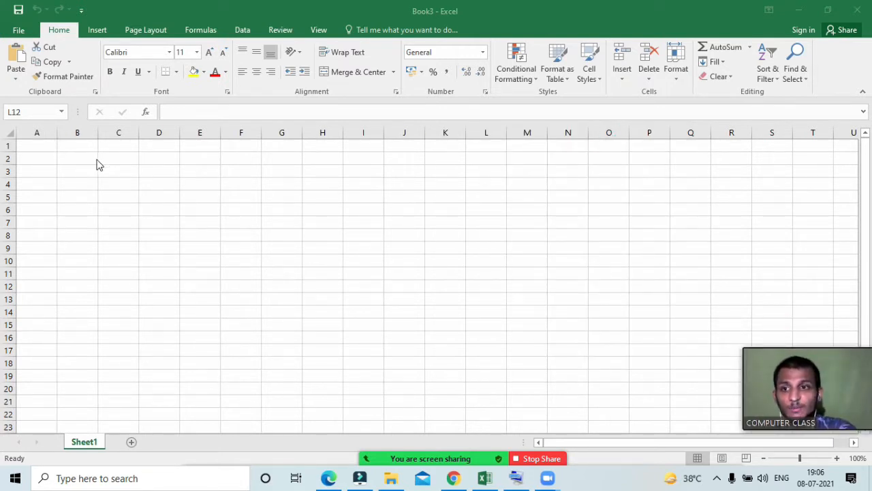
- Enter the headers ROLL NO, NAMES, MATH and ENGLISH in cells A1 to D1
left_click(44, 147)
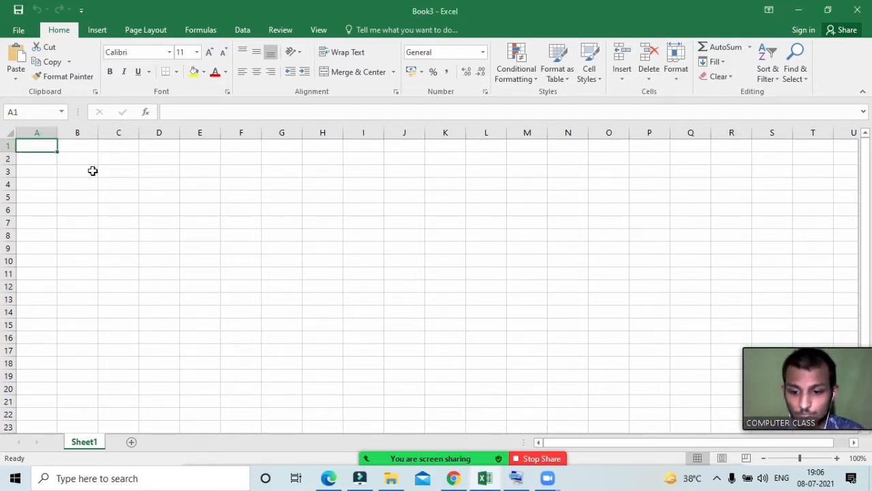
type("ROLL N")
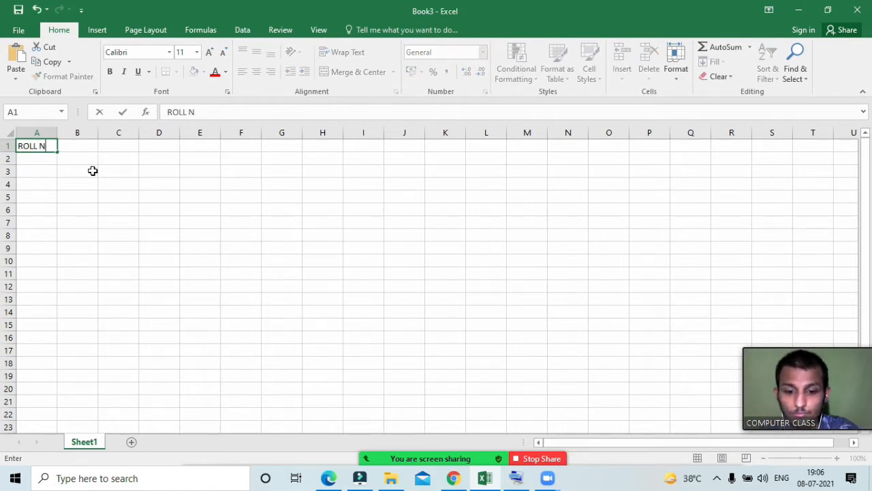
type("O")
key("Tab")
type("NA")
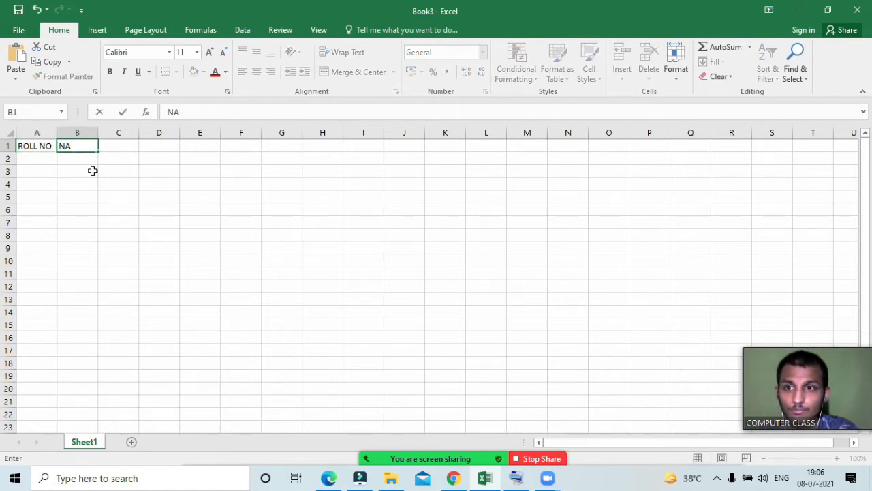
type("MES")
key("Tab")
type("MATH")
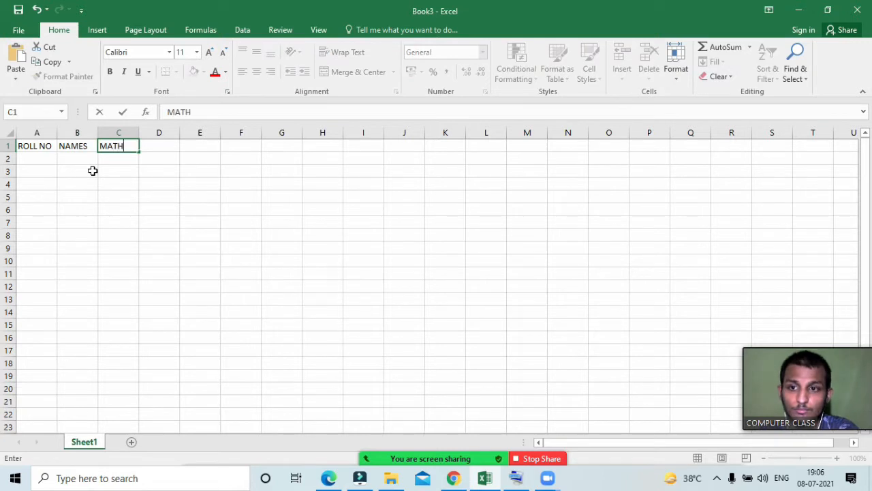
key("Tab")
type("EN")
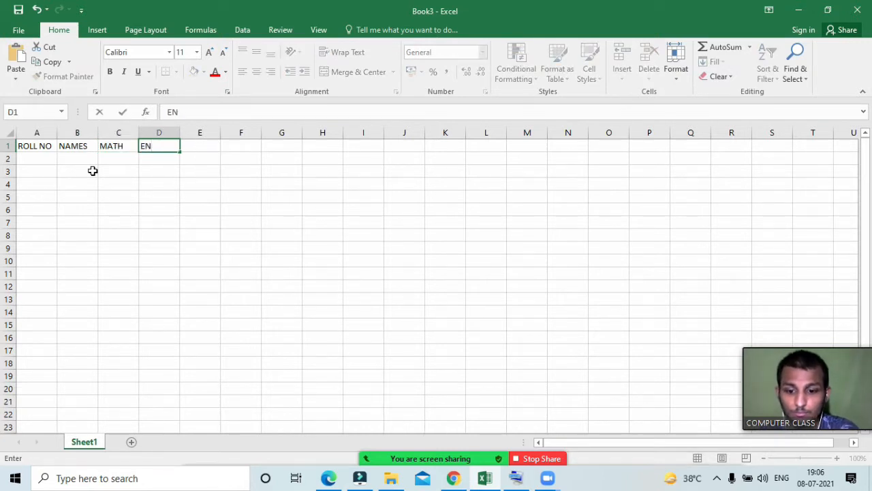
type("GLISH")
key("Tab")
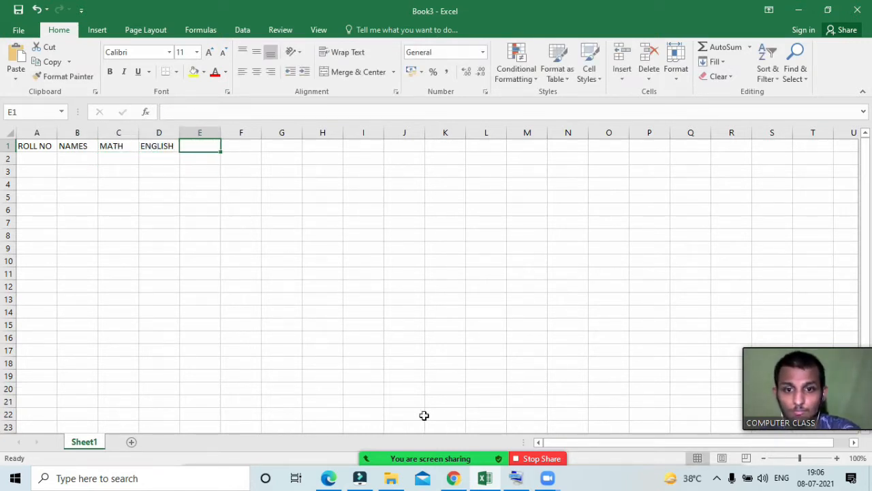
left_click(382, 451)
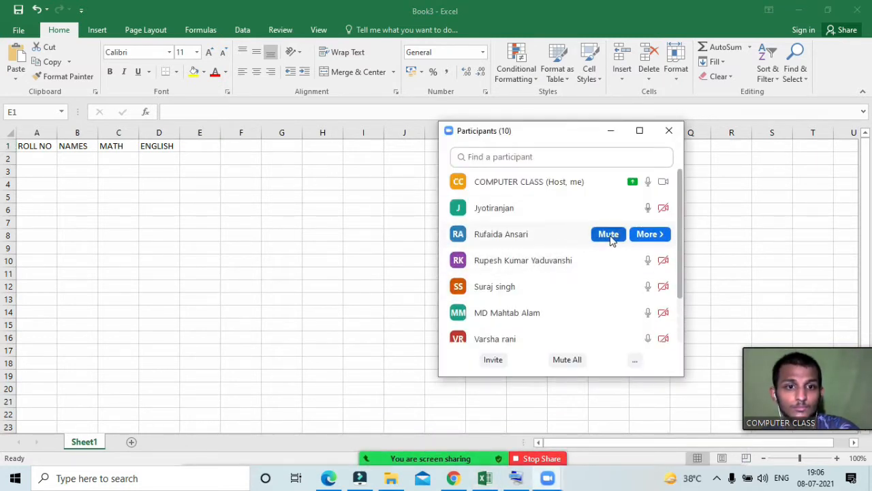
left_click(613, 131)
- Enter the headers HINDI, SCIENCE, SST and TOTAL in cells E1 to H1
left_click(201, 143)
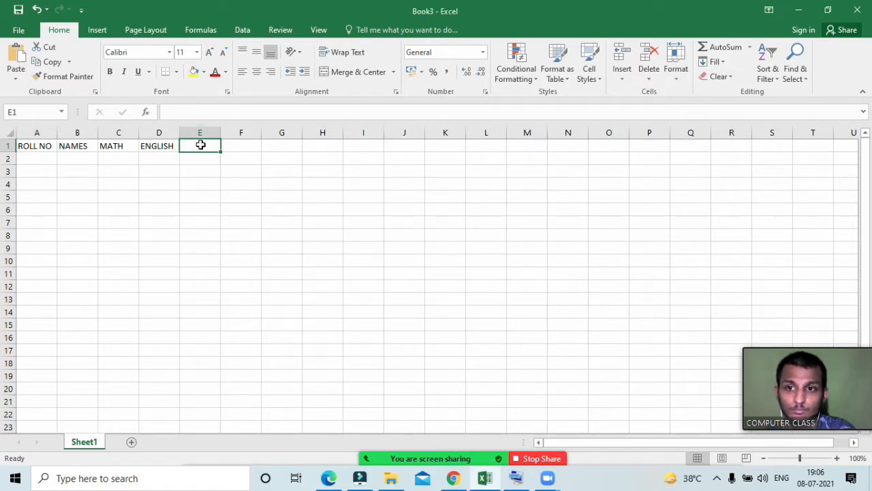
type("HI F")
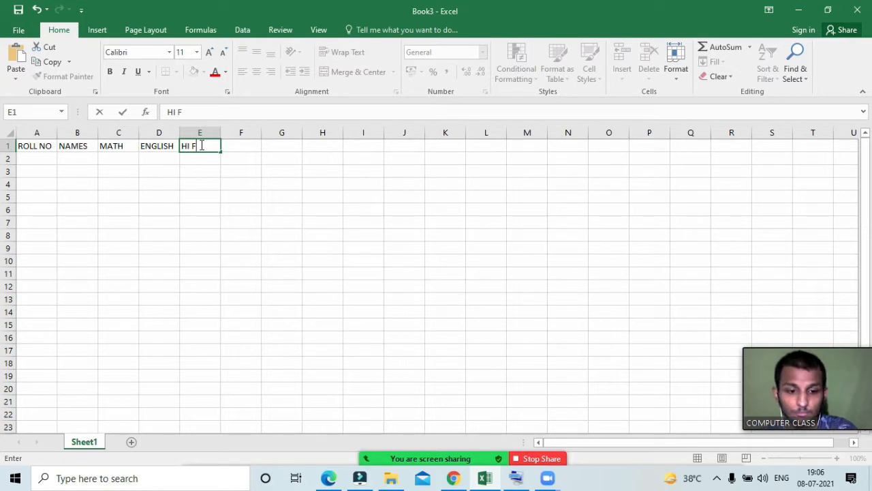
key("BackSpace")
key("BackSpace")
type("NDI")
key("Tab")
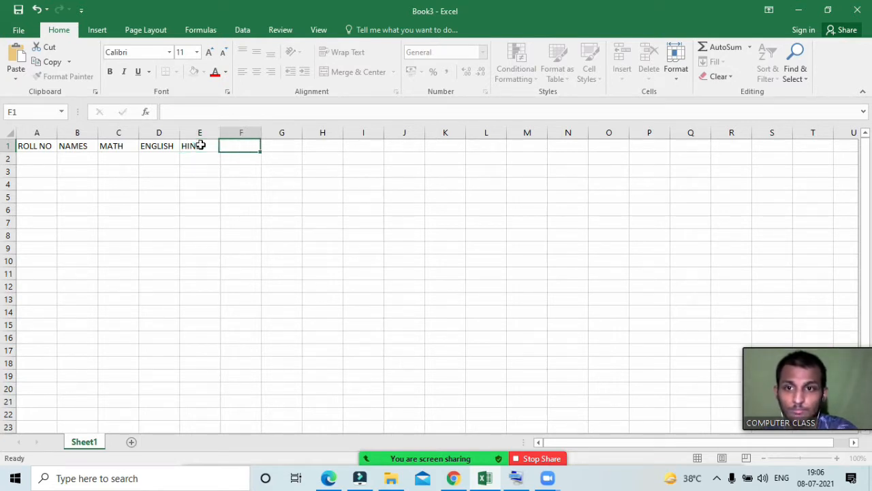
type("SCIENCE")
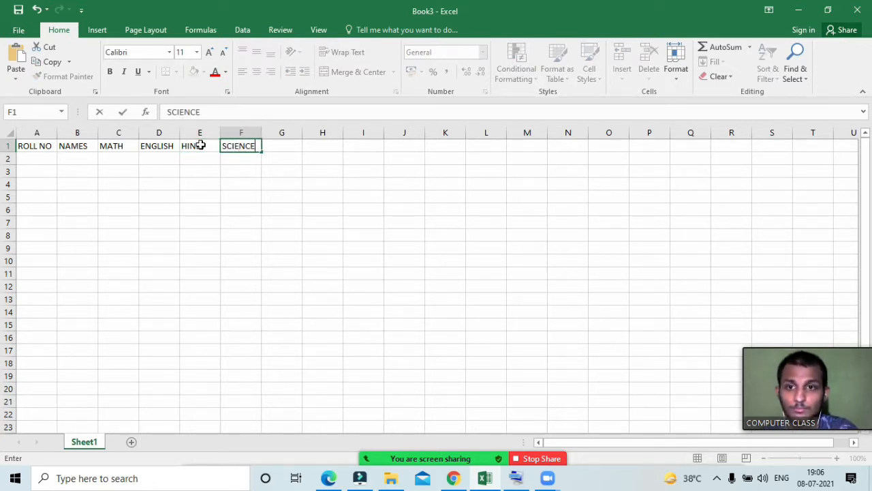
key("Tab")
type("SST")
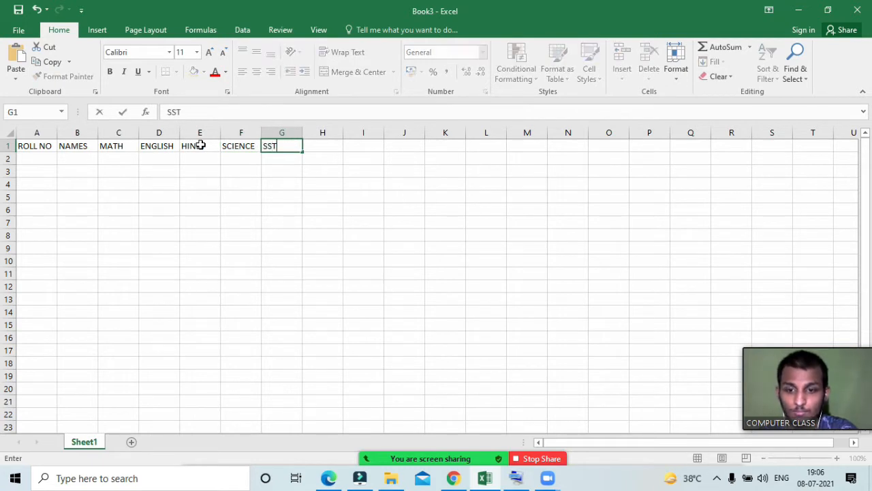
key("Tab")
type("TOTAL")
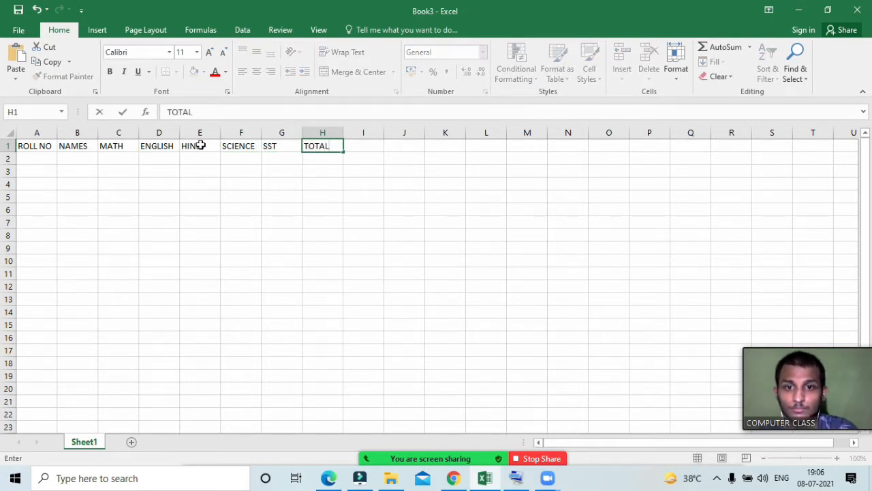
key("Return")
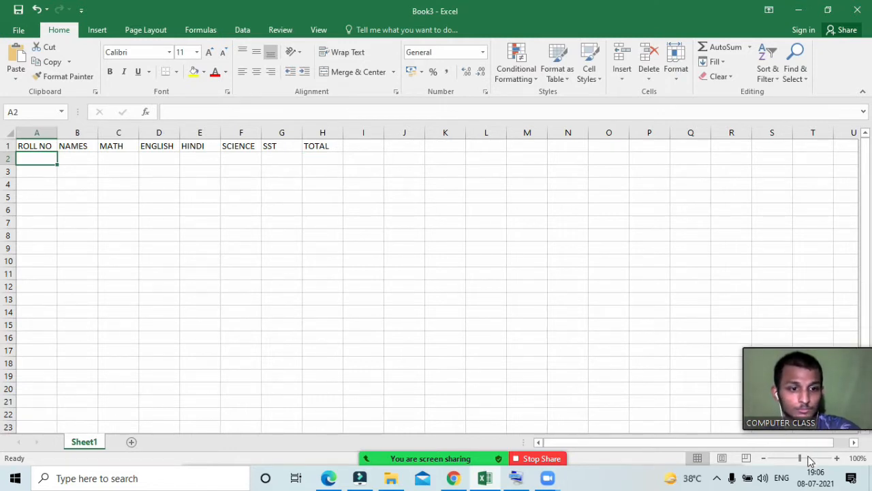
- Enter 1 in A2 and fill the ROLL NO column as a series from 1 to 10 down to A11
left_click_drag(800, 458, 809, 458)
left_click(62, 180)
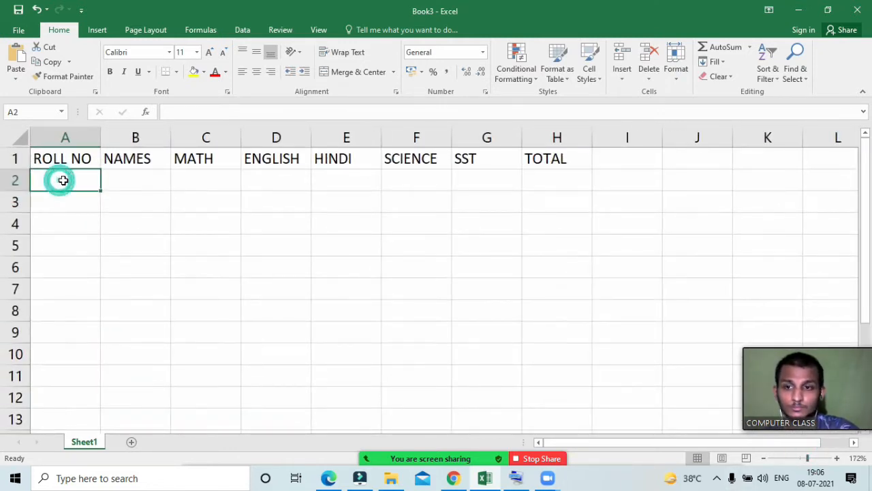
left_click(83, 180)
type("1")
key("Return")
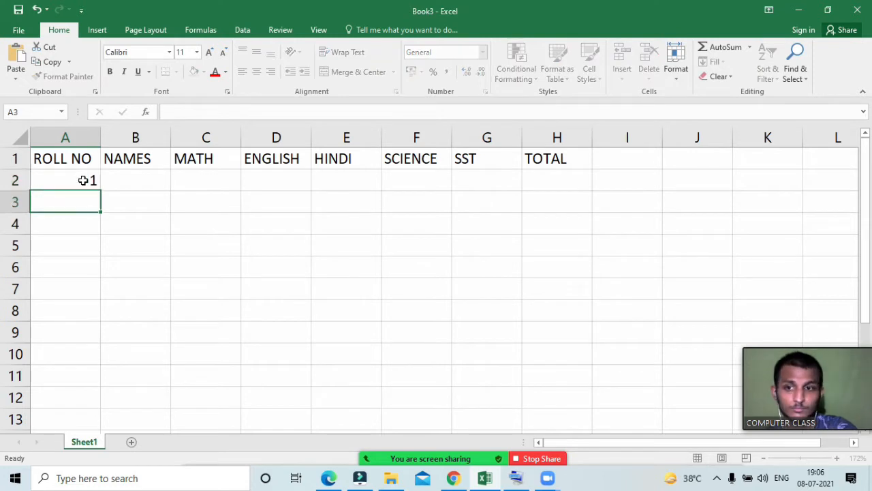
left_click(81, 179)
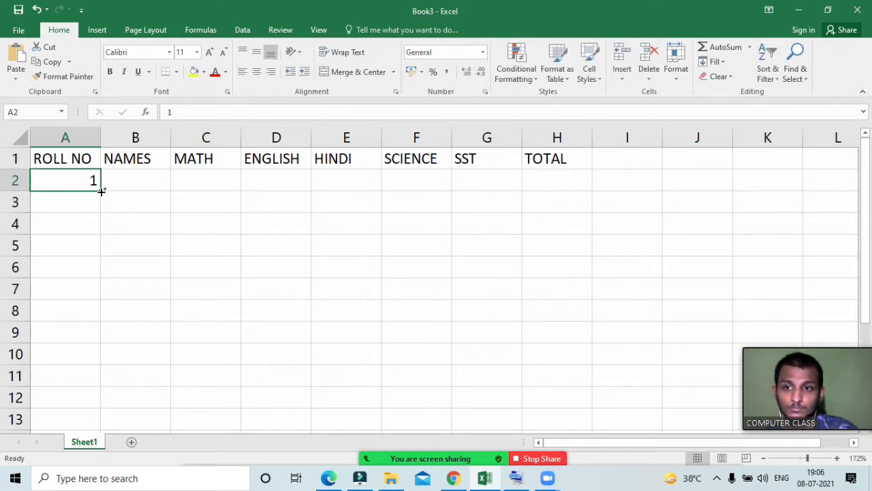
left_click_drag(101, 189, 101, 383)
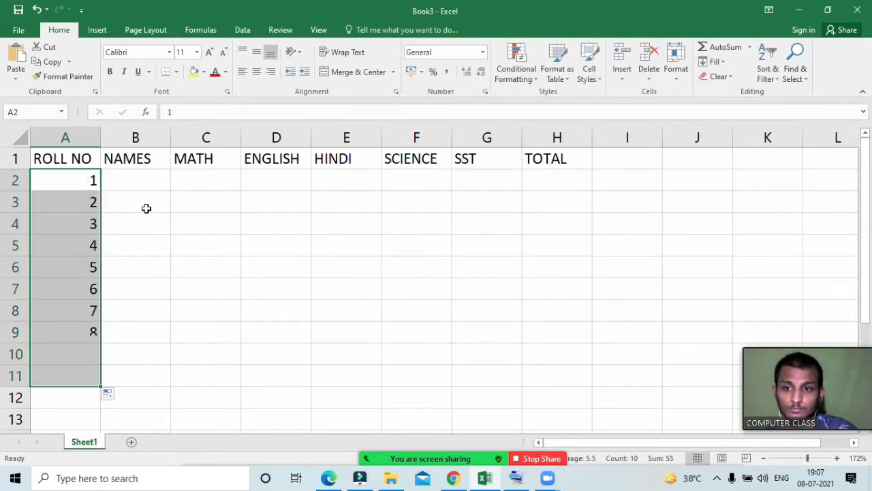
- Enter the first student's name in B2 and autofill the custom list of names down to B11
left_click(146, 180)
type("AKASH")
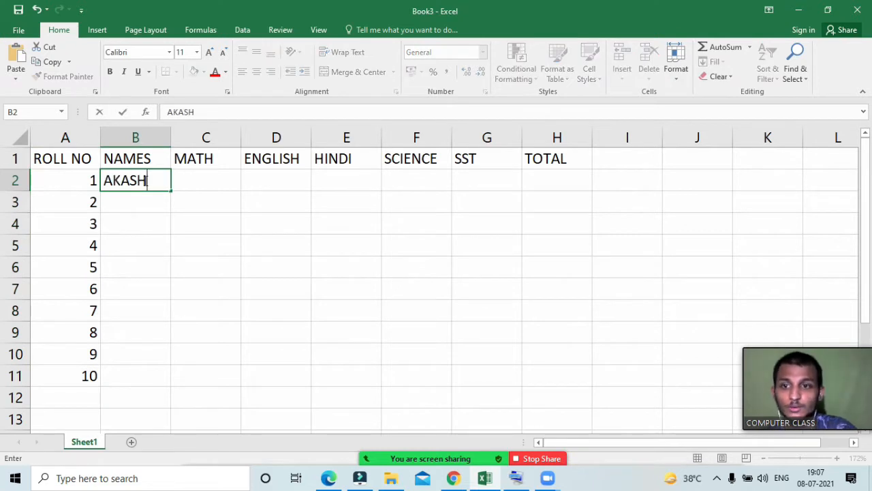
key("Return")
left_click(149, 183)
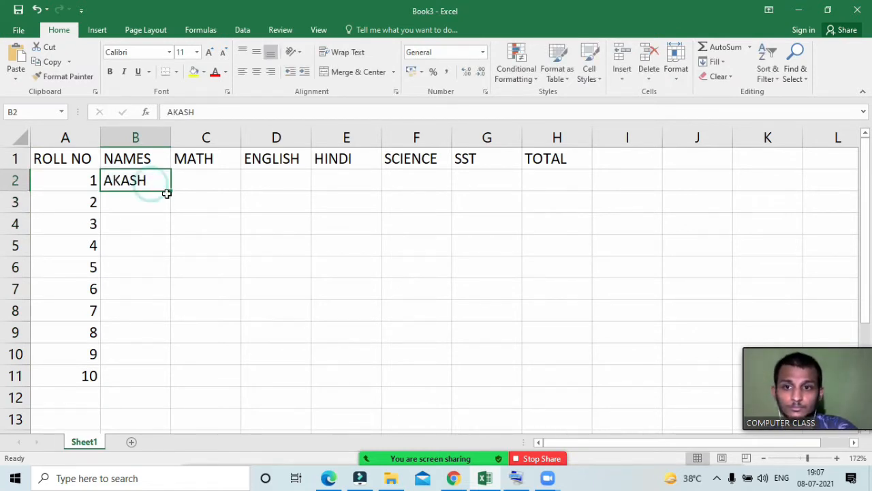
left_click_drag(170, 192, 170, 382)
- Fill the mark cells C2:G11 with the formula =RANDBETWEEN(33,99) in one go
left_click_drag(204, 178, 521, 355)
type("=ran")
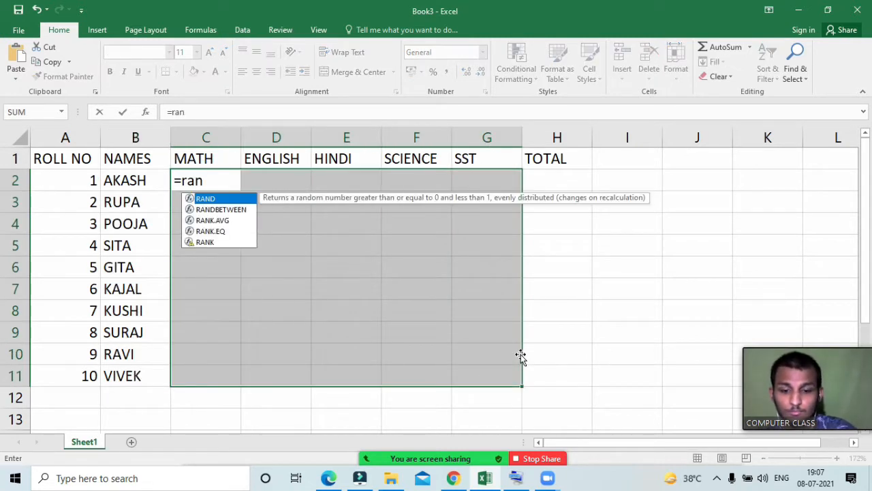
type("b")
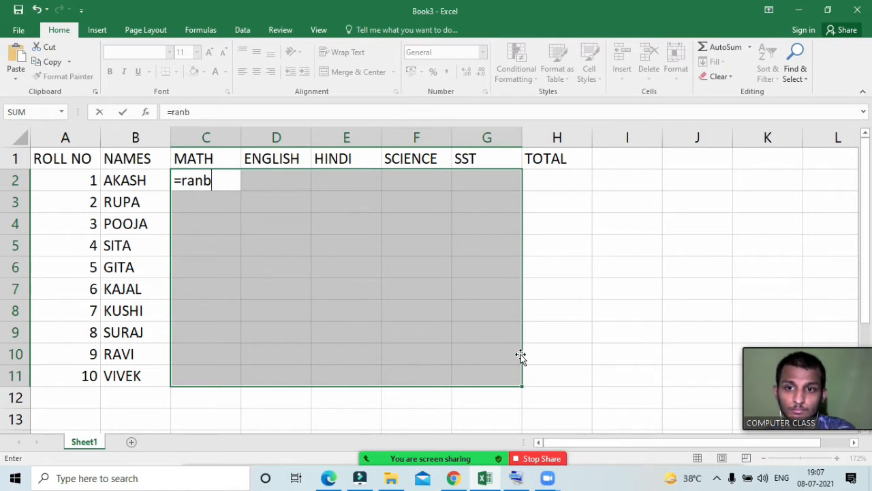
key("BackSpace")
type("d")
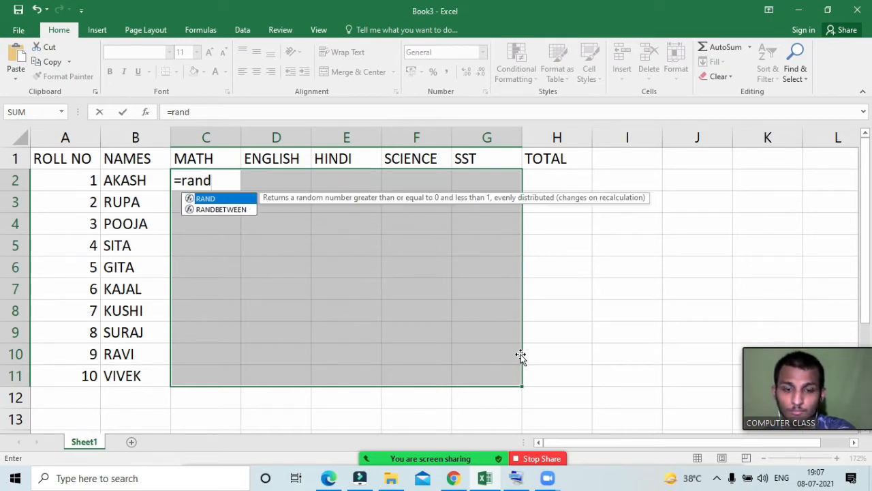
key("Down")
key("Tab")
type("33")
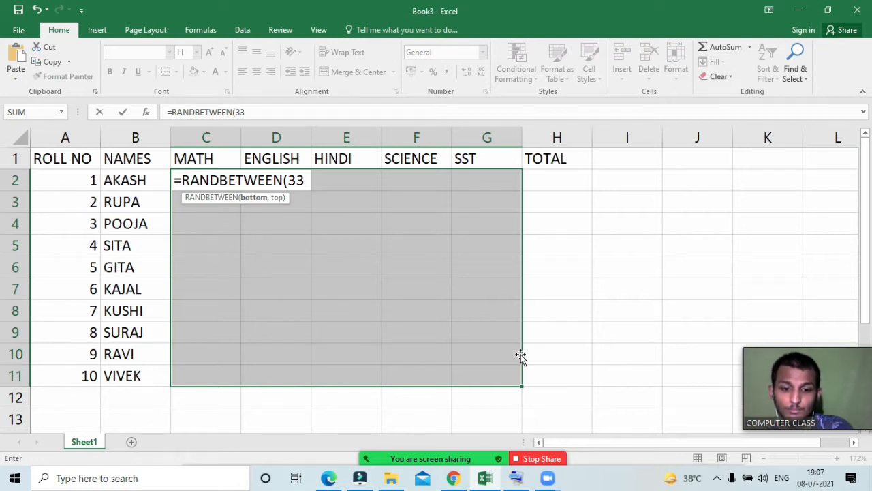
type(",")
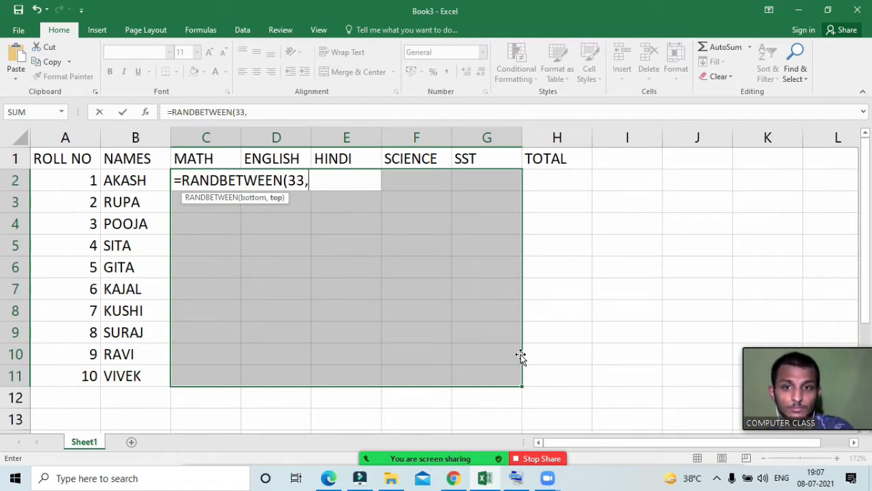
type("99)")
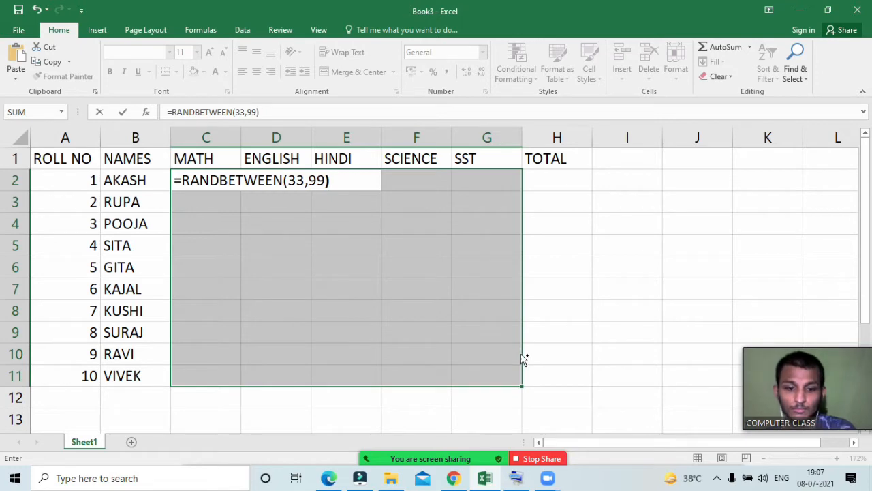
key("ctrl+Return")
- Copy the random marks in C2:G11 and paste them over themselves as fixed values
key("ctrl+c")
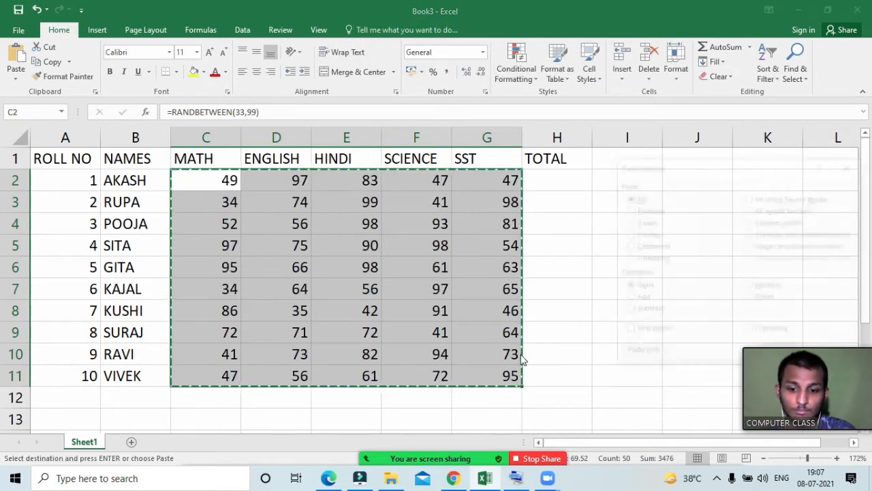
key("ctrl+alt+v")
- Calculate each student's total marks in H2:H11 with AutoSum
key("ctrl+Right")
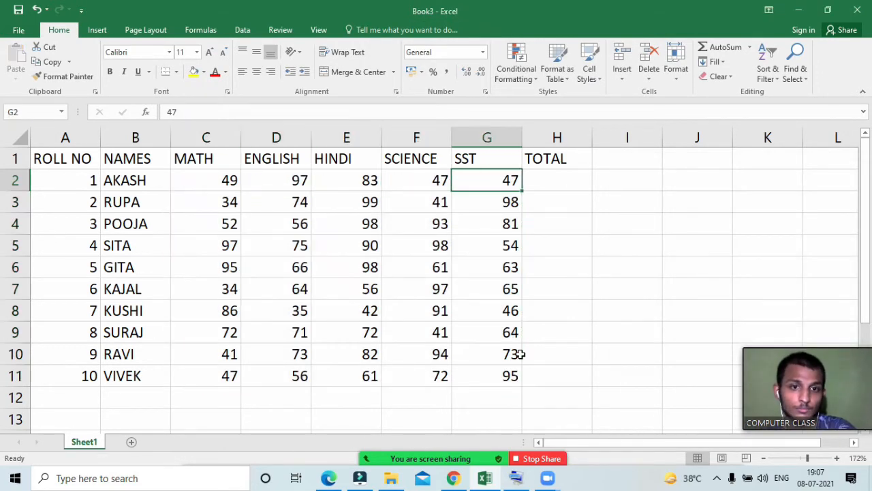
key("Right")
key("shift+Down")
key("shift+Down")
key("shift+Down")
key("shift+Down")
key("shift+Down")
key("shift+Down")
key("shift+Down")
key("shift+Down")
key("shift+Down")
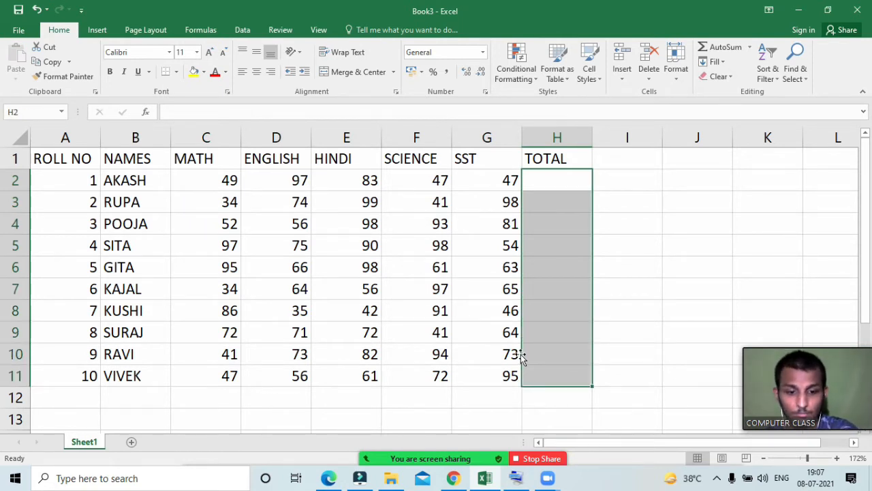
key("alt+=")
key("ctrl+Return")
left_click(608, 305)
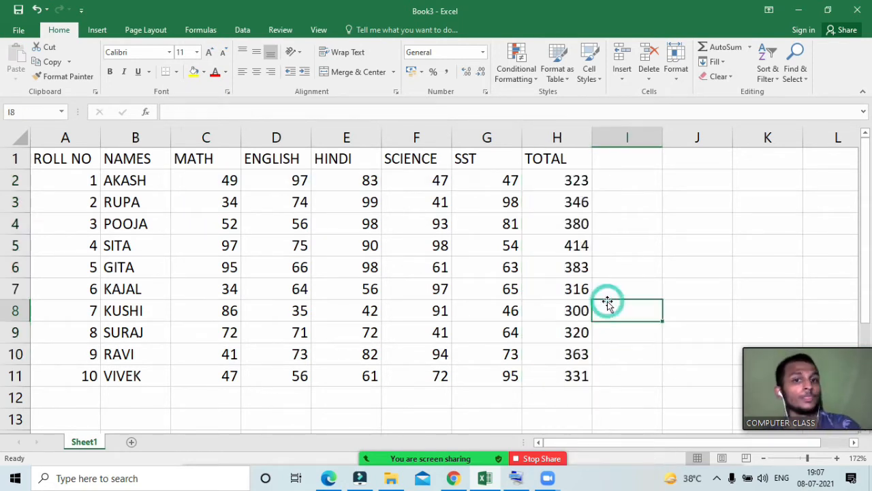
- Center the contents of the whole table A1:H11 horizontally and vertically
left_click_drag(78, 161, 557, 370)
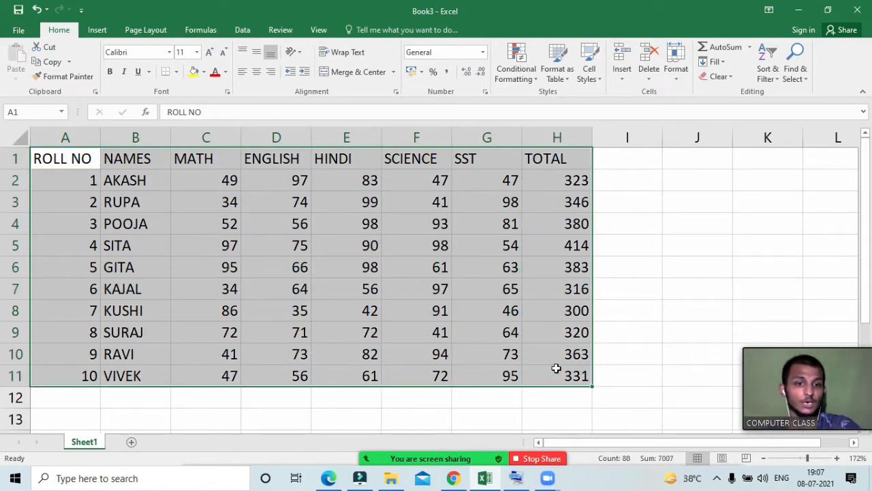
left_click(256, 72)
left_click(257, 52)
left_click(310, 220)
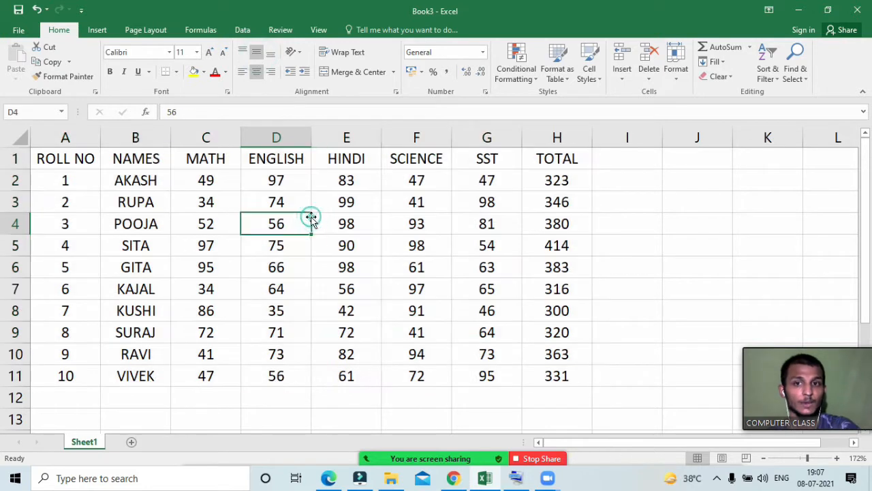
- Copy the header row A1:H1 and paste it below the table into row 14, starting at A14
left_click(154, 214)
left_click_drag(86, 162, 535, 158)
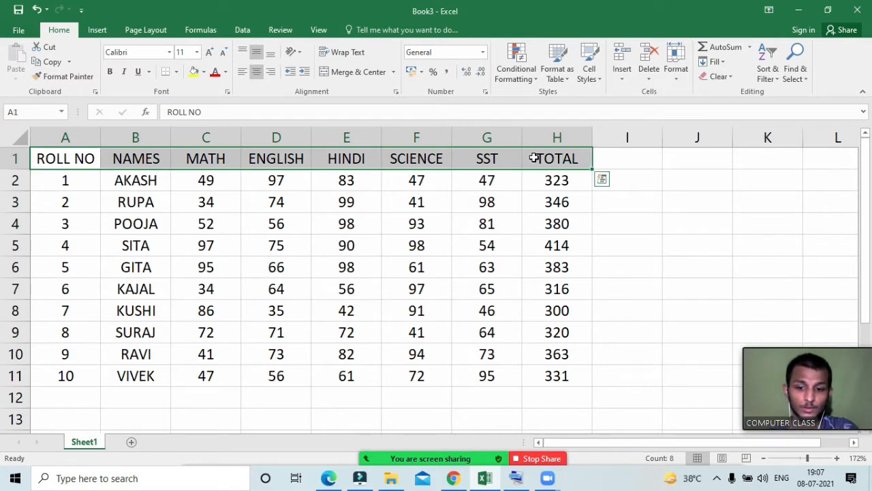
key("ctrl+q")
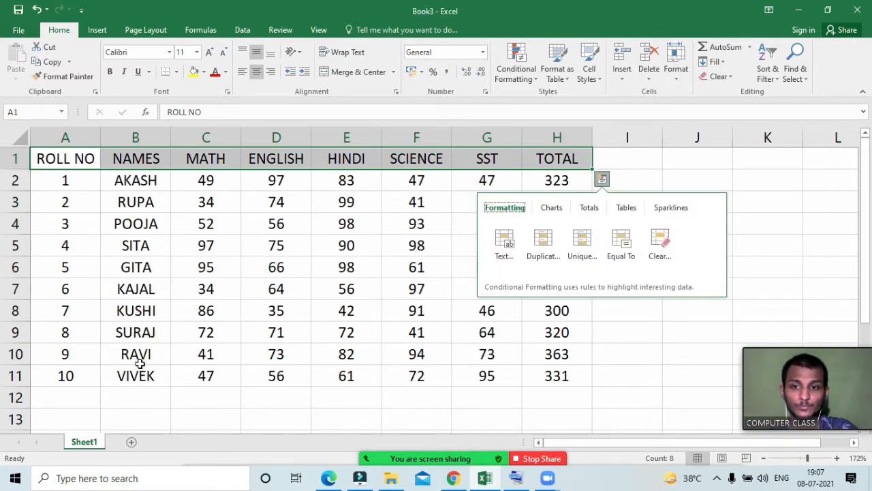
left_click(374, 271)
left_click_drag(68, 154, 544, 172)
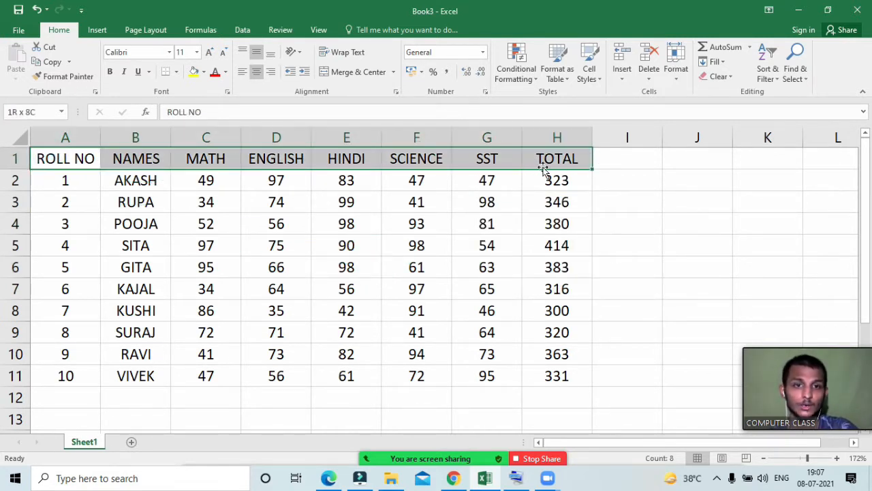
key("ctrl+c")
scroll(82, 259, "down", 3)
left_click(69, 247)
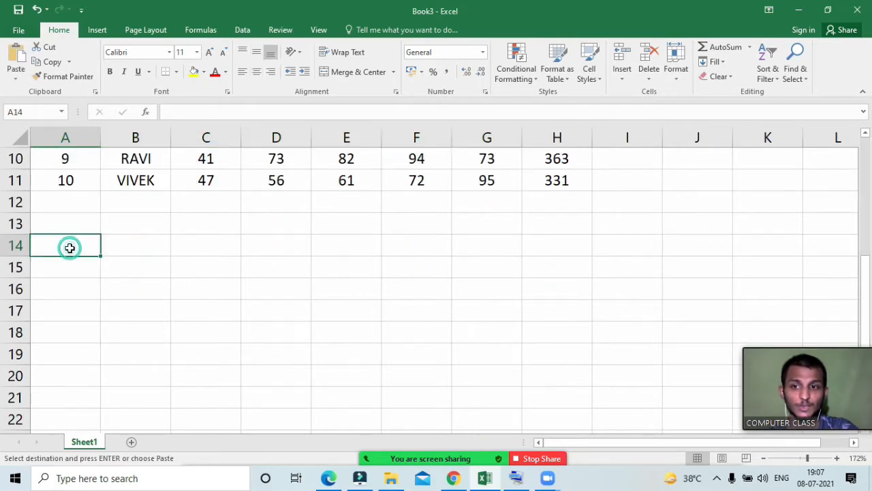
key("ctrl+v")
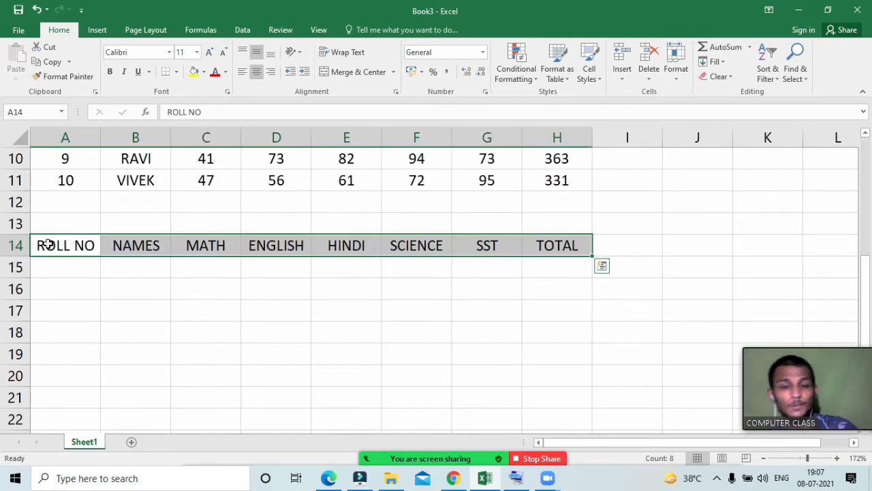
left_click(235, 374)
- Enter roll number 6 in A15 under the copied header row
scroll(260, 327, "up", 3)
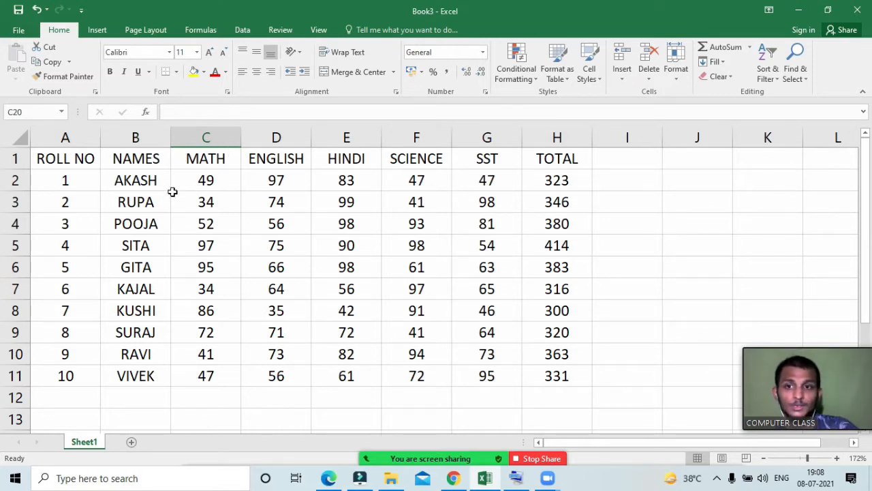
scroll(171, 205, "down", 2)
scroll(159, 274, "down", 1)
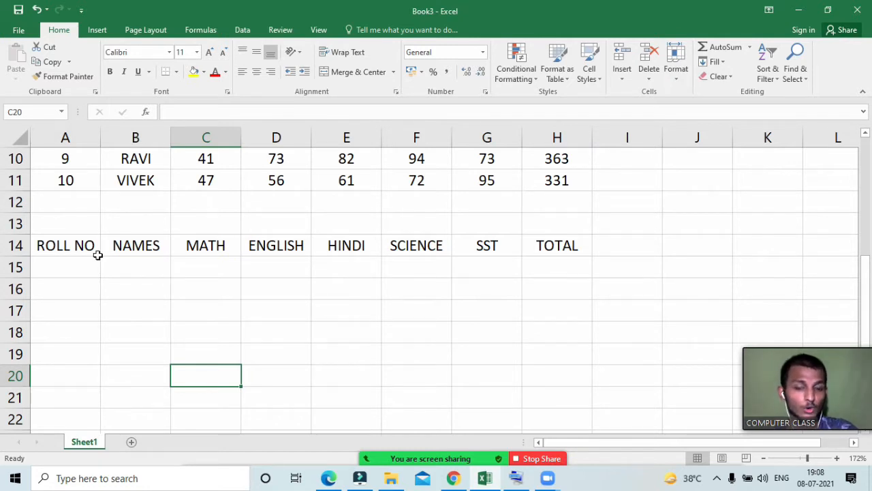
left_click(71, 261)
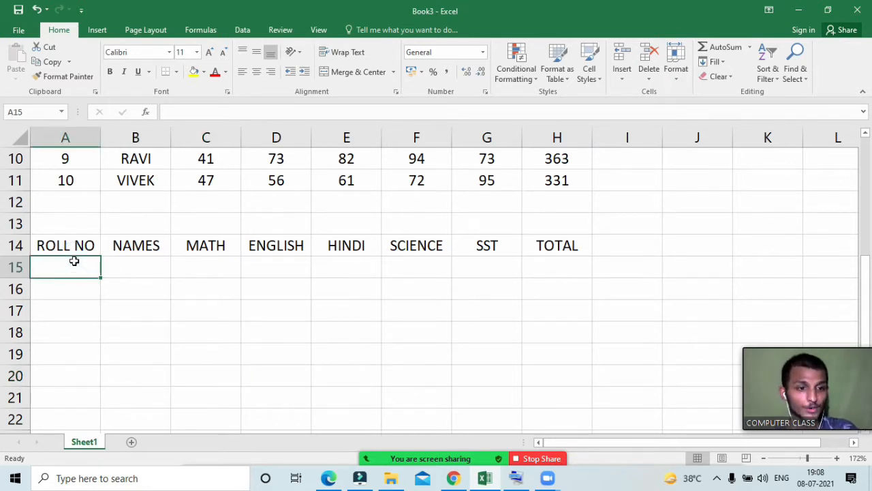
scroll(73, 262, "up", 3)
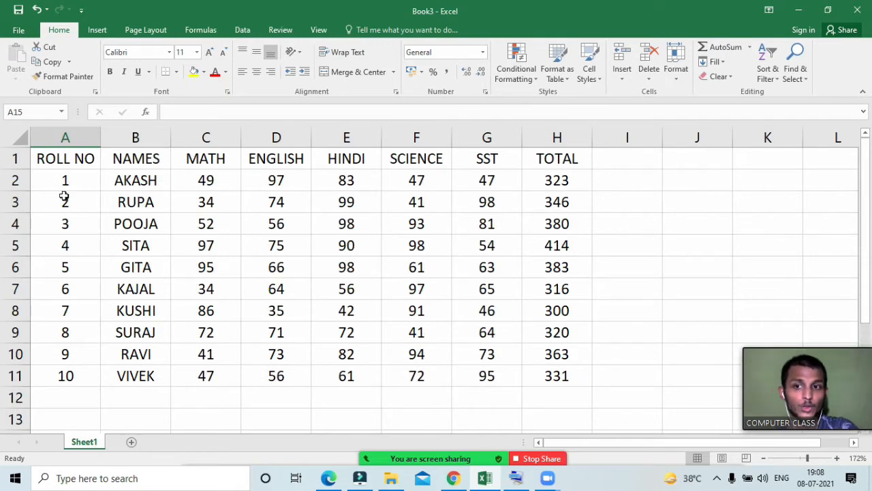
scroll(75, 398, "down", 2)
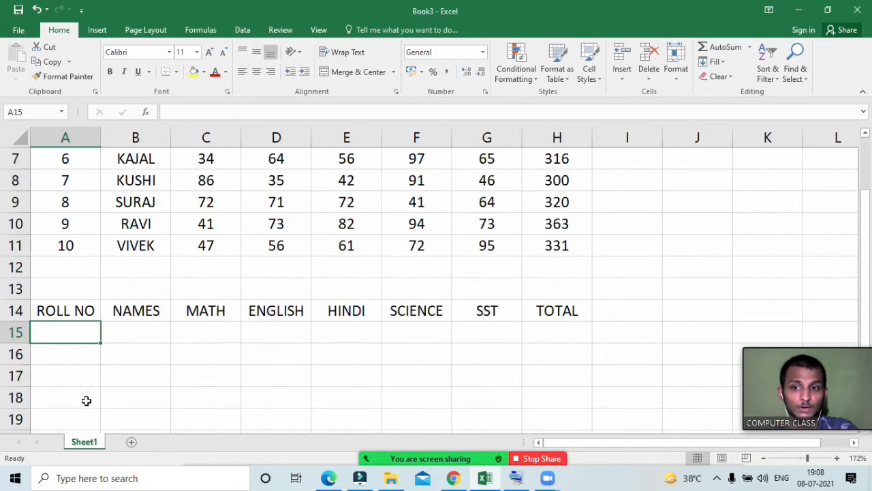
left_click(60, 336)
type("6")
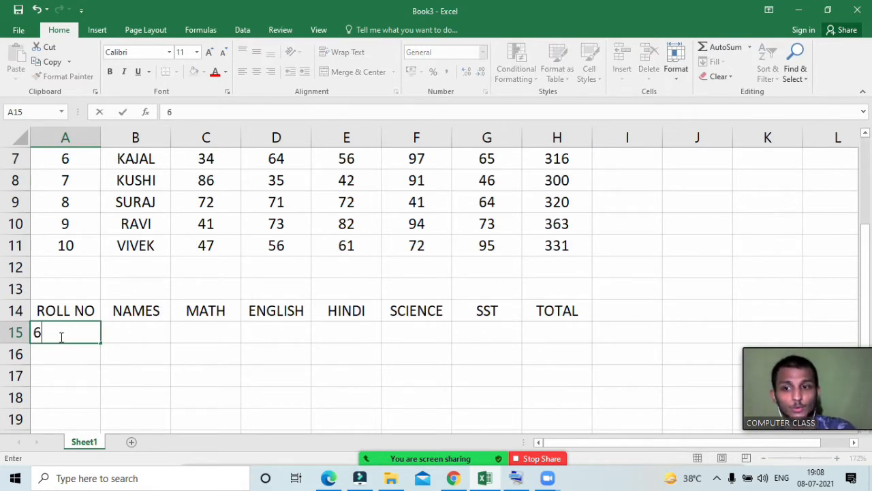
key("Tab")
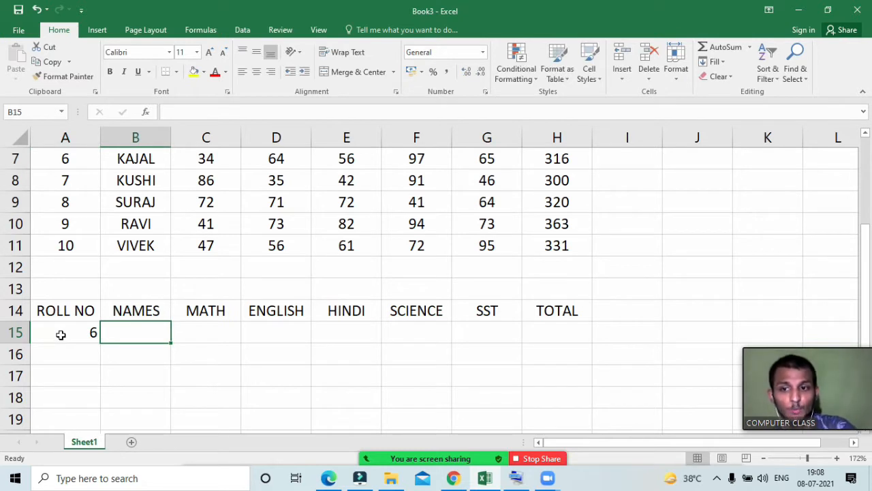
- Center the contents of the lookup area A14:H17 horizontally and vertically
left_click_drag(60, 311, 555, 370)
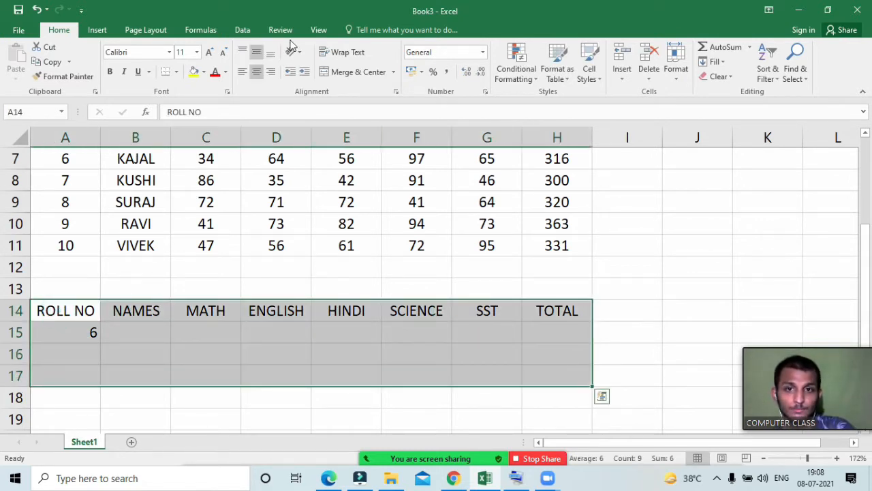
left_click(256, 71)
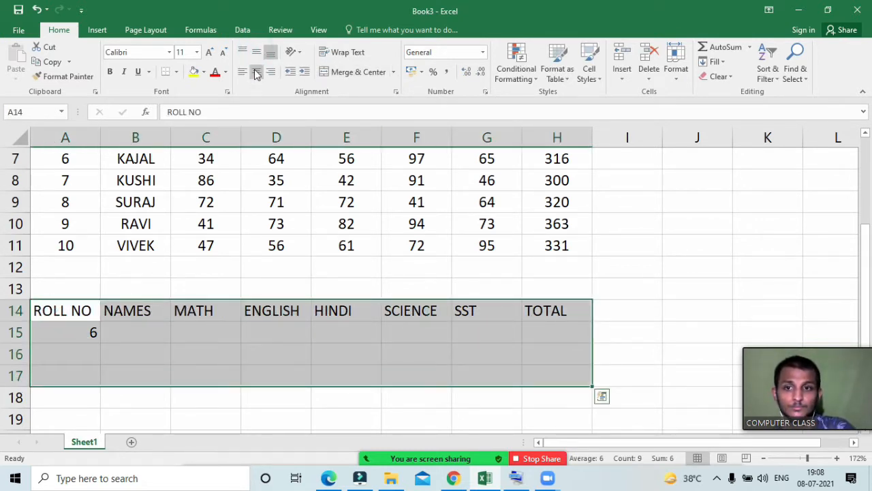
left_click(256, 71)
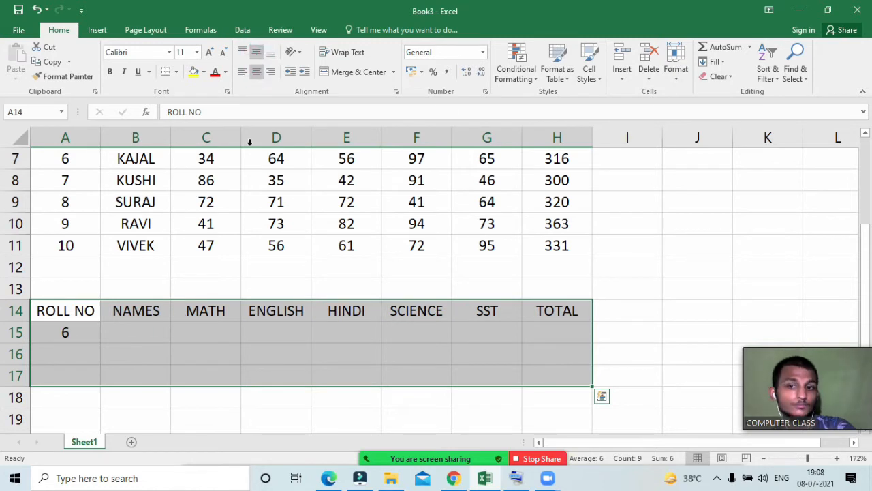
left_click(134, 330)
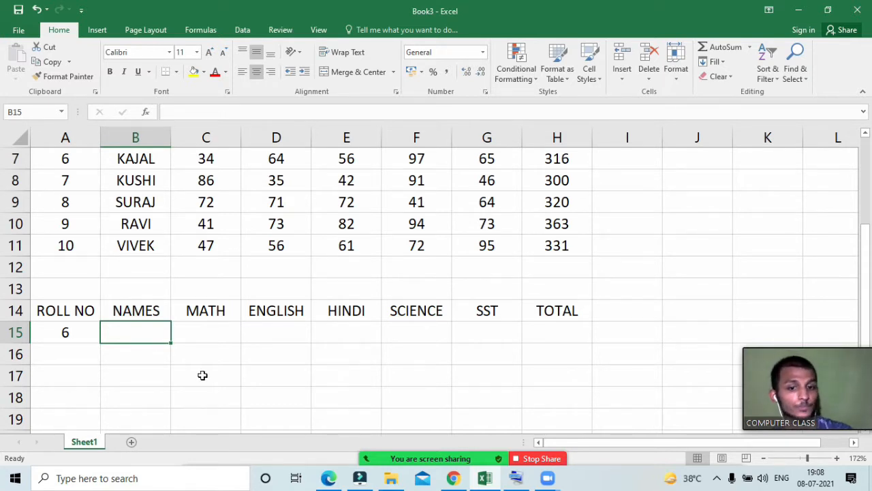
- Open the Zoom participants list, mute all current and new participants without allowing them to unmute themselves, and close the list
mouse_move(426, 459)
left_click(399, 451)
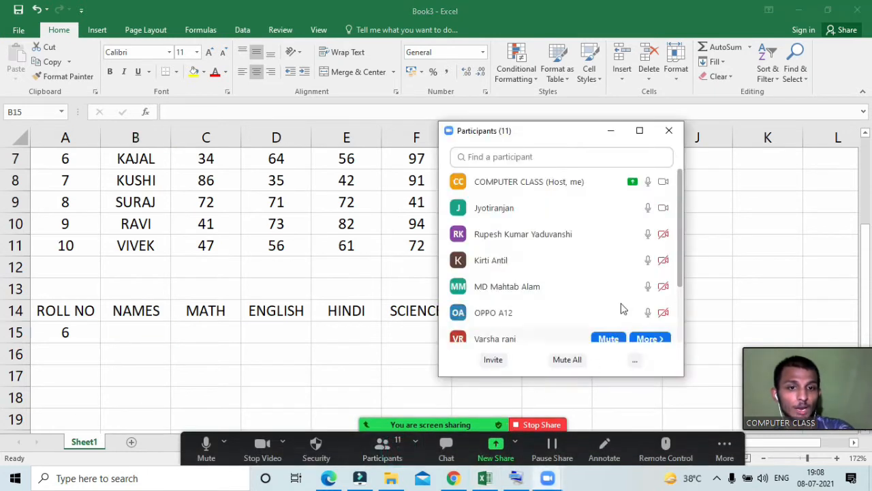
scroll(617, 280, "down", 3)
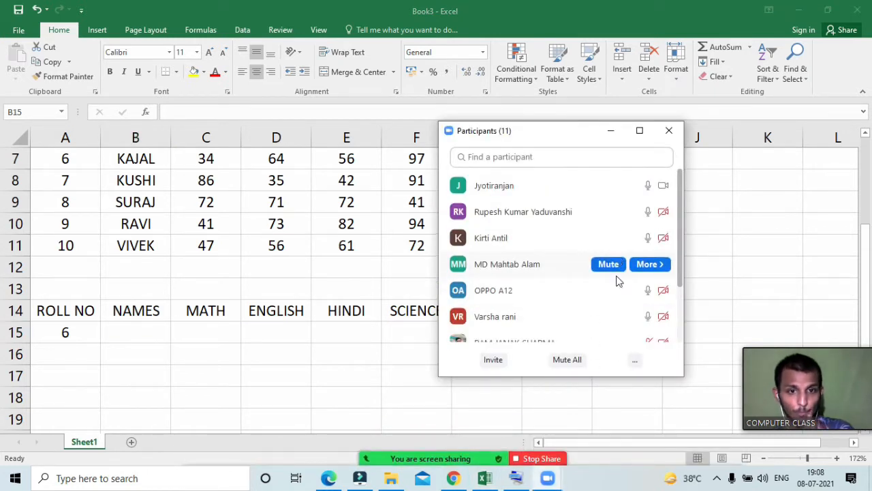
left_click(635, 360)
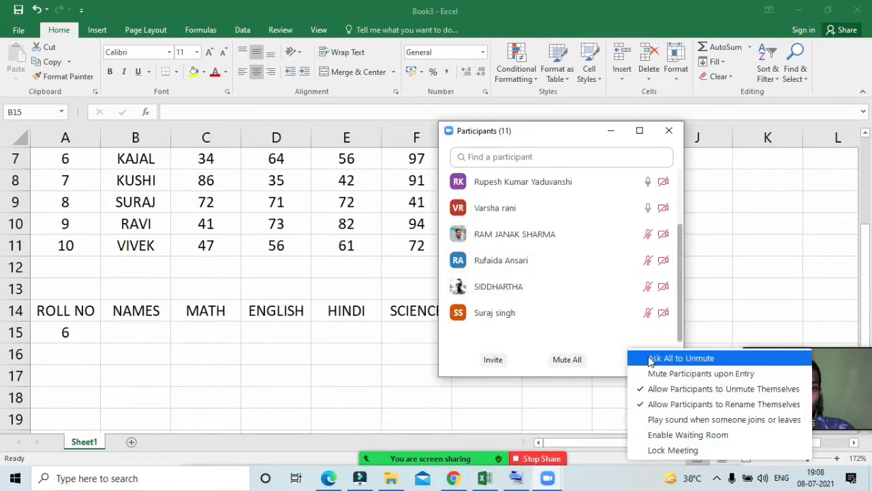
left_click(568, 360)
left_click(448, 250)
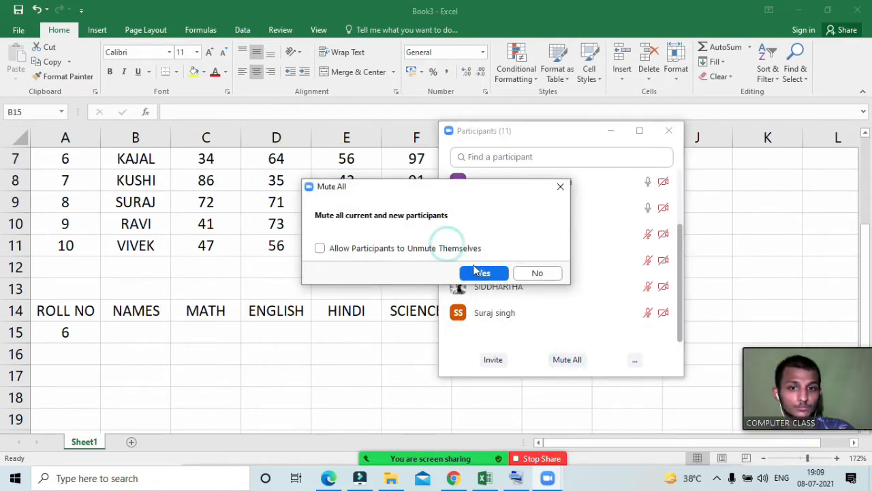
key("Return")
left_click(621, 133)
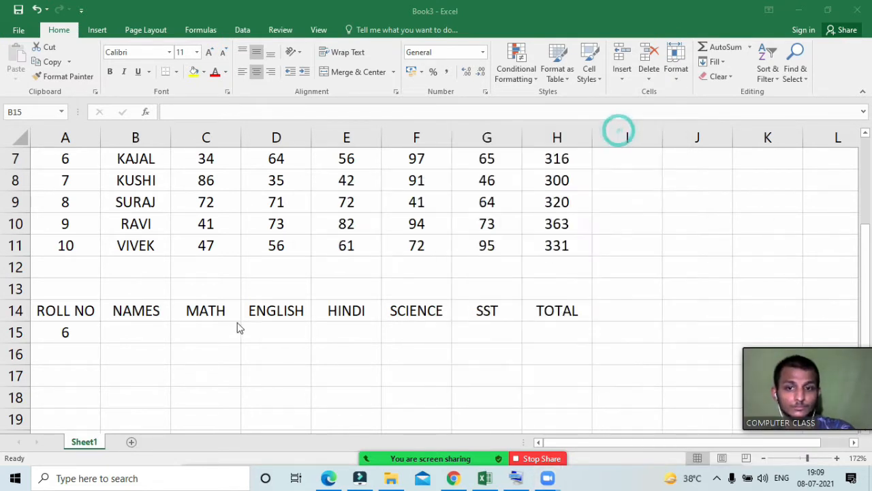
left_click(140, 328)
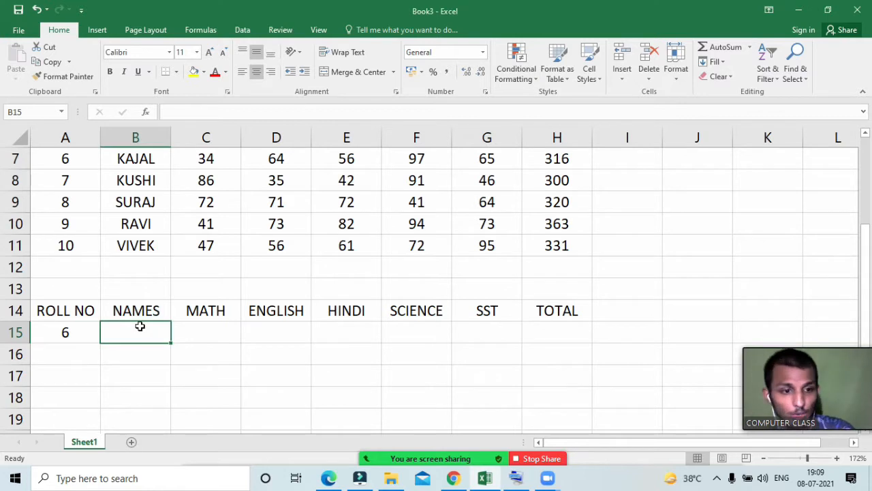
type("=")
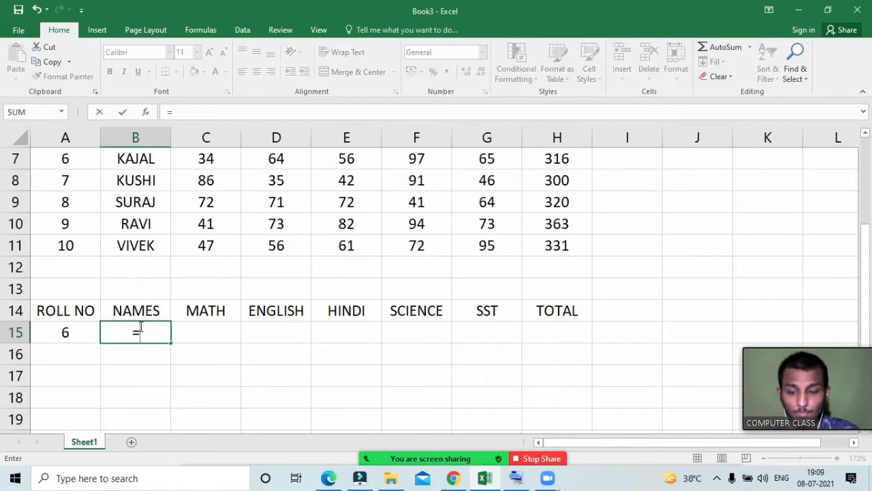
type("vl")
key("Tab")
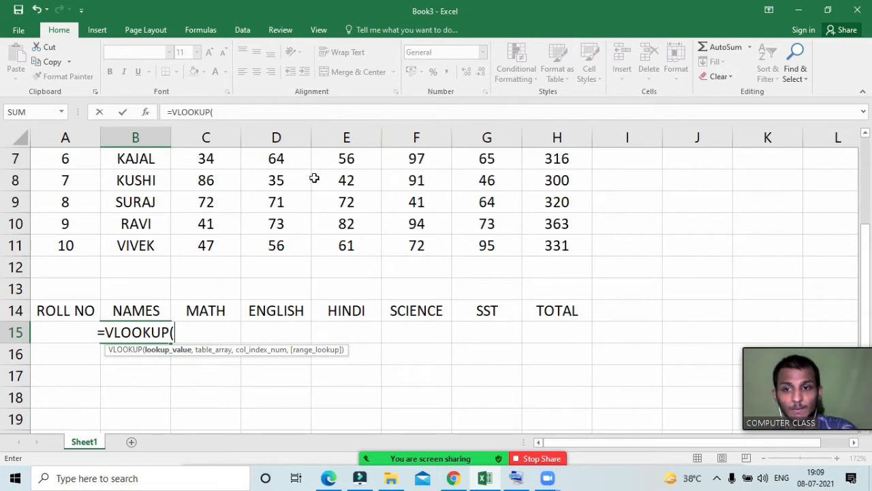
key("BackSpace")
key("Escape")
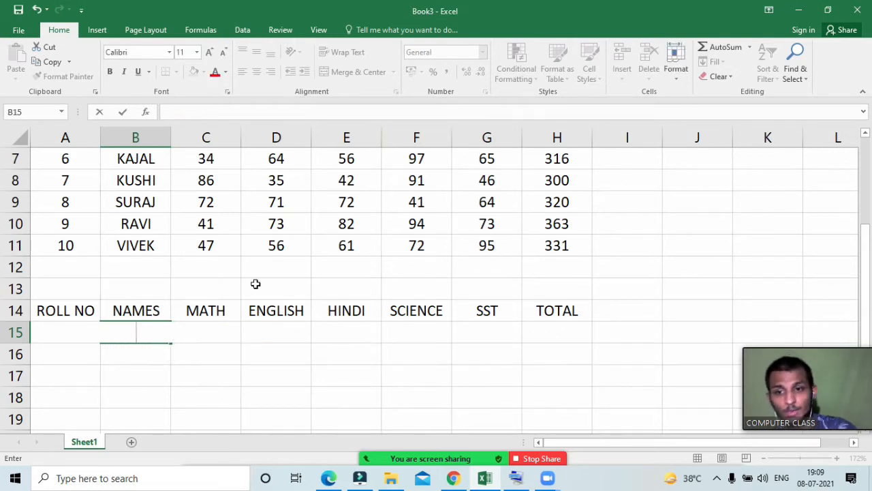
- Remove the horizontal and vertical centering from the empty result cells B15:H15
left_click(245, 384)
left_click_drag(136, 332, 553, 332)
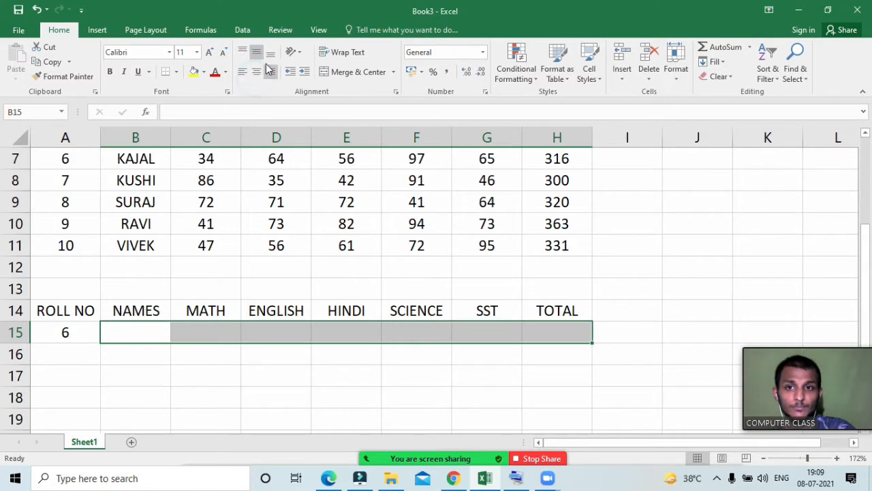
left_click(137, 332)
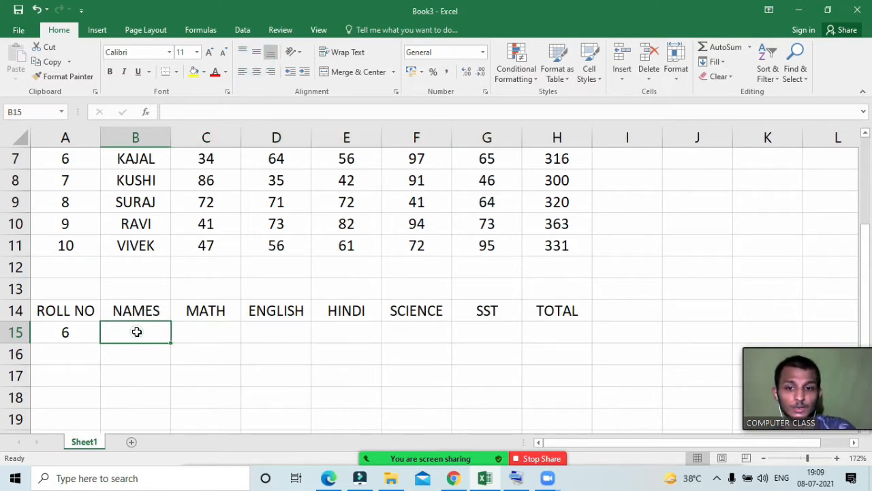
type("-=")
key("BackSpace")
key("BackSpace")
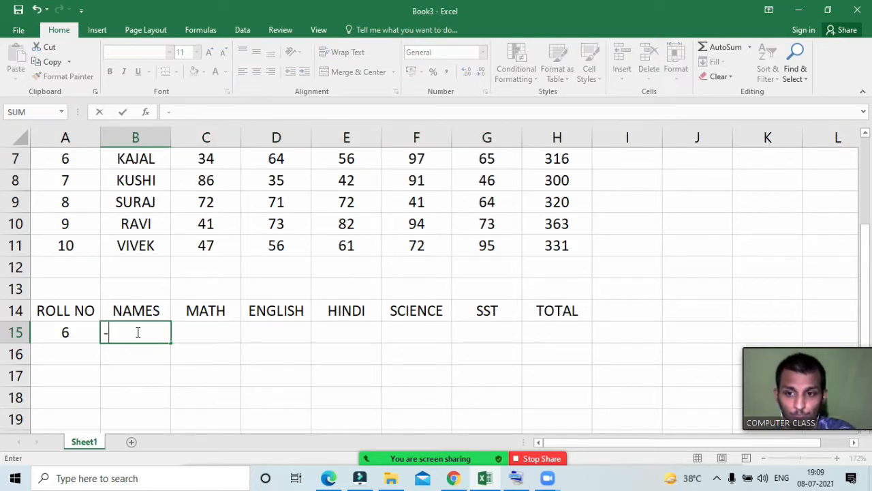
type("=vli")
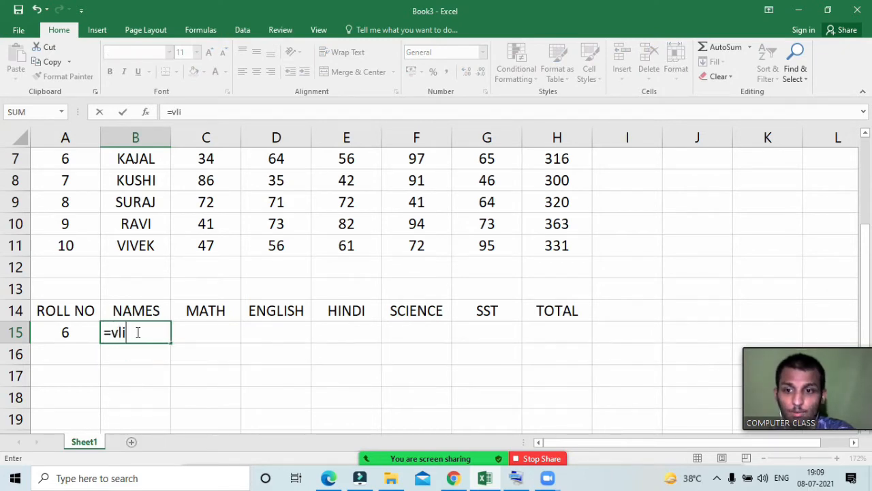
key("Tab")
- Start a VLOOKUP formula in B15 with A15 as the lookup value and A2:H11 as the table array
left_click(136, 332)
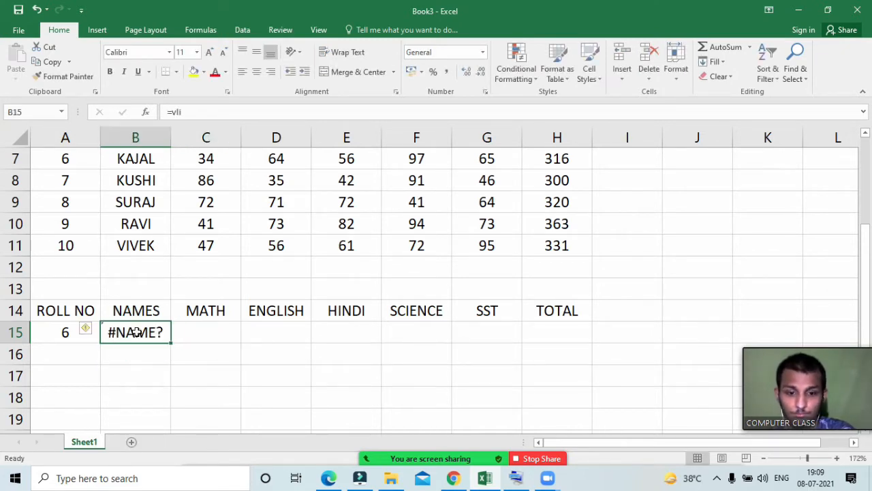
type("=vlo")
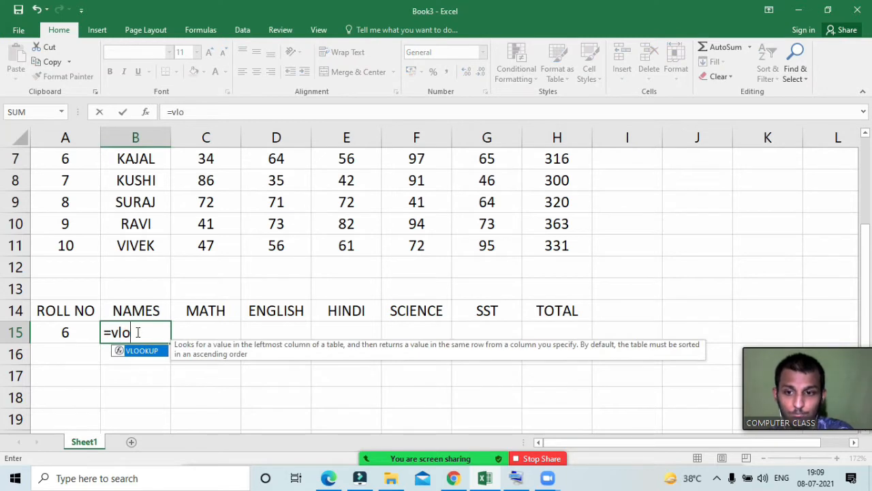
key("Tab")
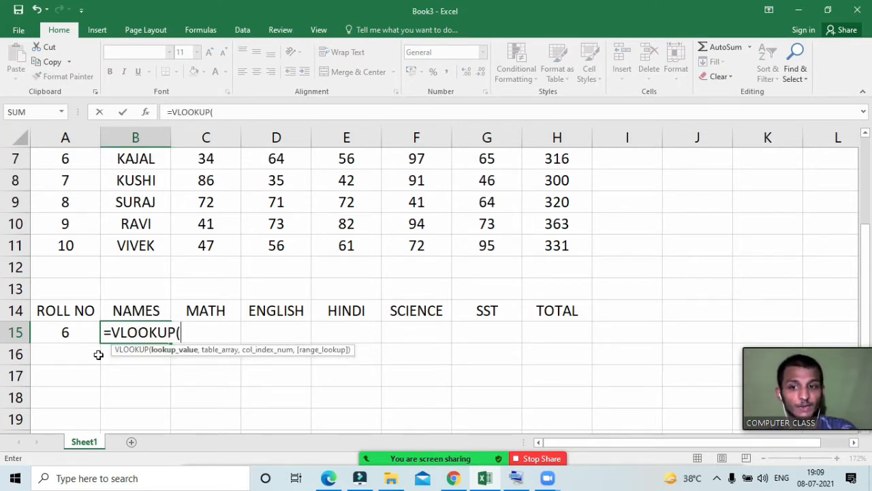
left_click(66, 334)
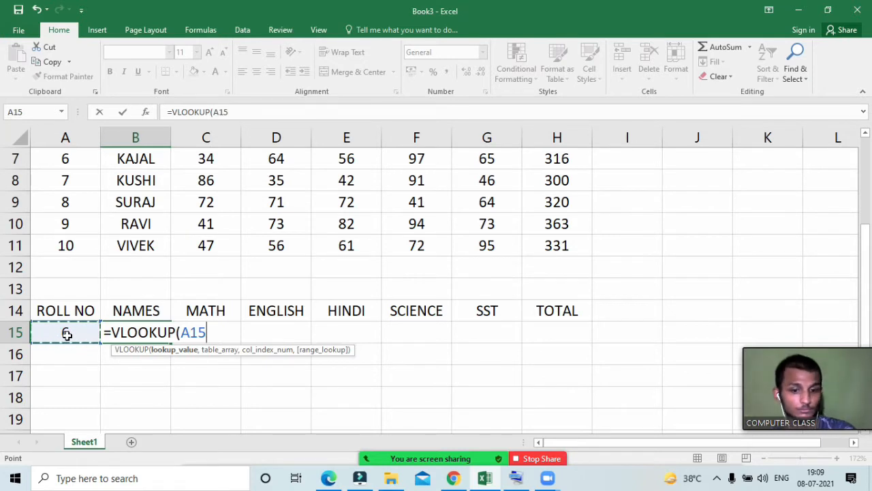
type(",")
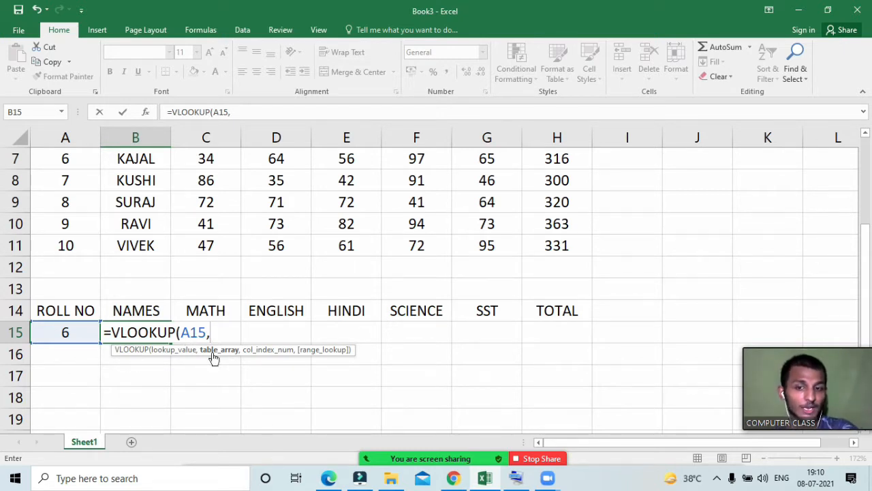
scroll(213, 358, "up", 2)
left_click_drag(64, 179, 541, 372)
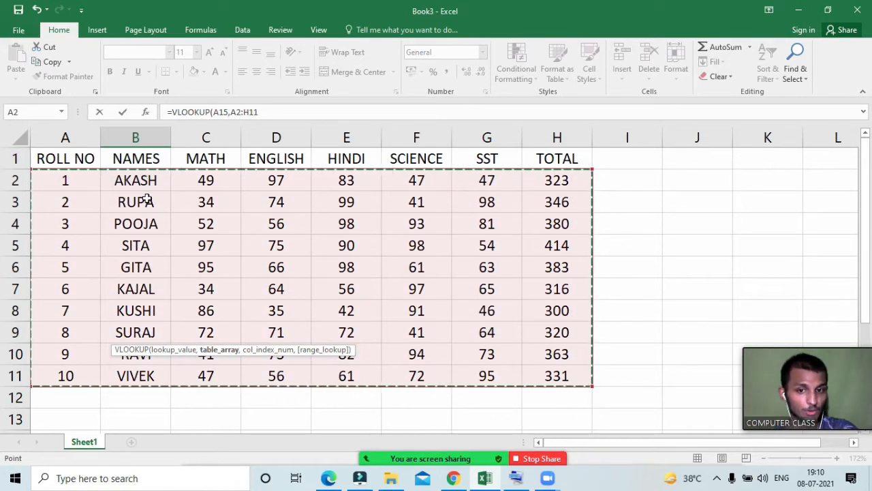
- Complete the VLOOKUP formula in B15 with column index 2 and 0 for an exact match
scroll(147, 199, "down", 2)
type(",2")
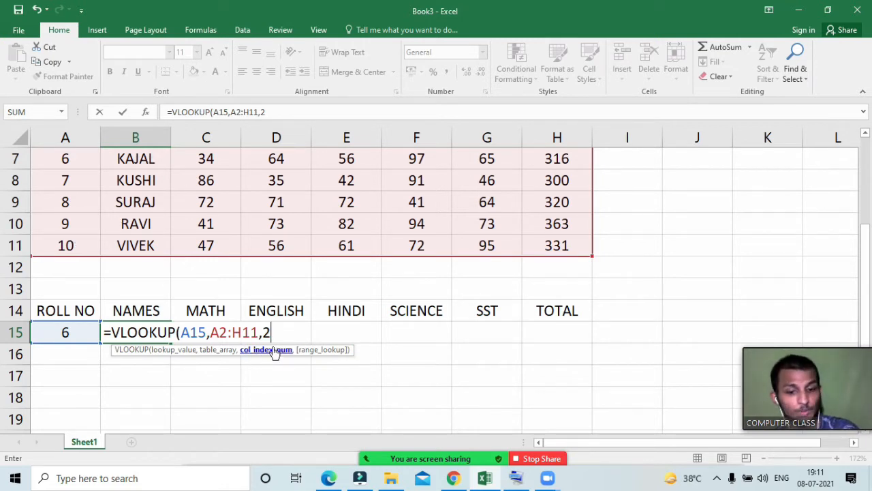
type(",")
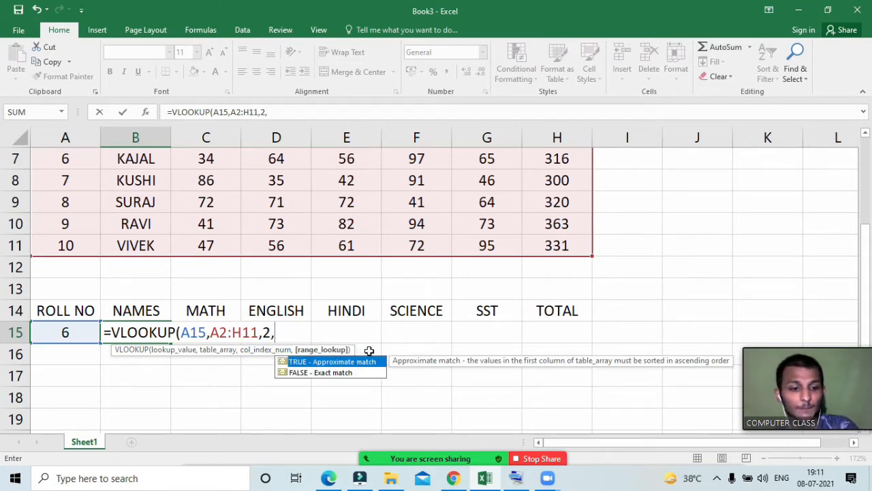
type("0")
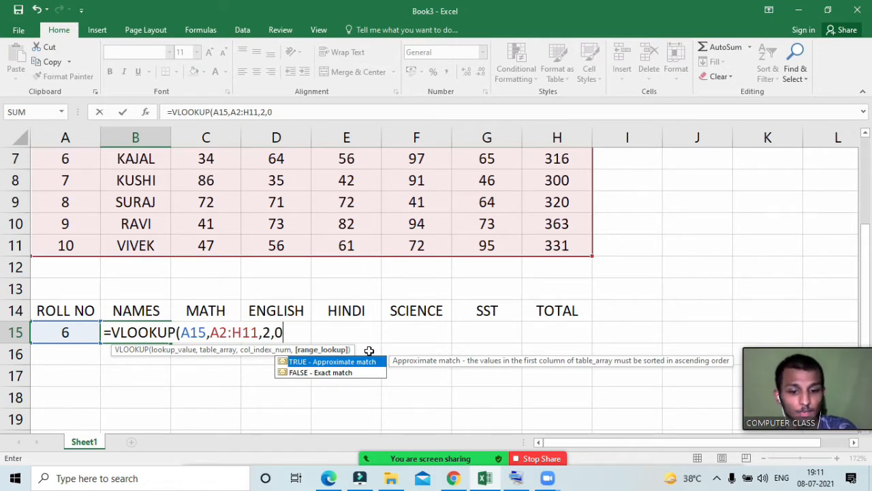
type(")")
key("Return")
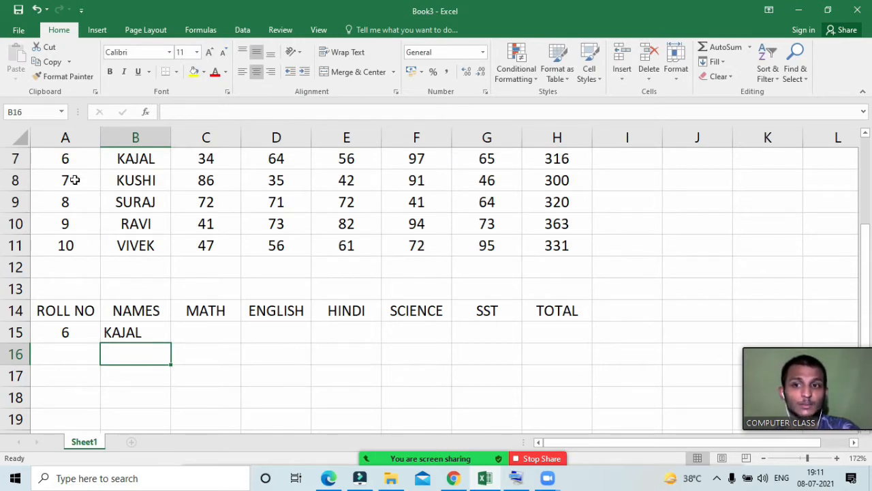
- Compare the roll number and name in row 7 with the lookup result in A15:B15
left_click_drag(54, 158, 136, 159)
left_click_drag(60, 330, 150, 334)
left_click(157, 359)
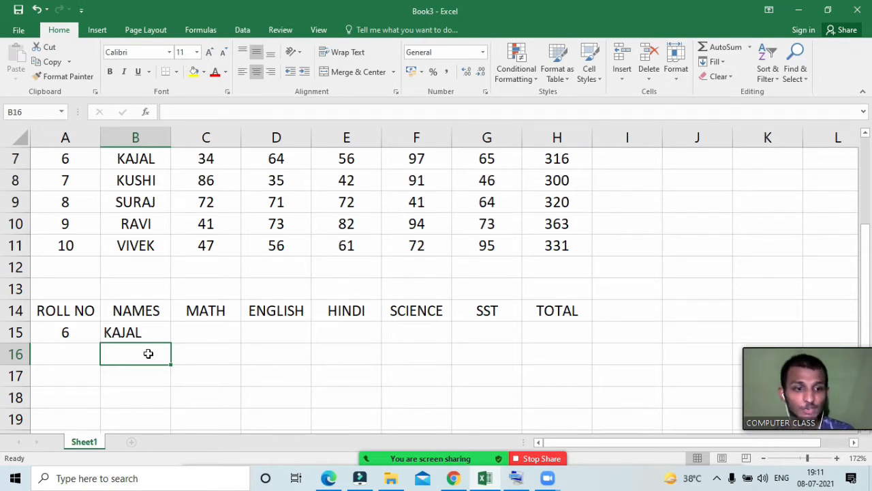
scroll(148, 353, "up", 1)
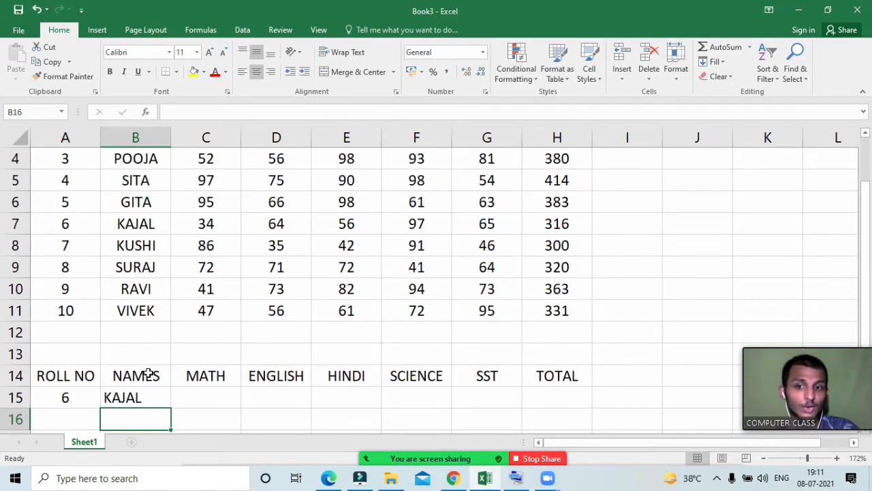
- Review the VLOOKUP formula in B15, focusing on its lookup value A15, and leave the formula as it is
left_click(145, 392)
key("F2")
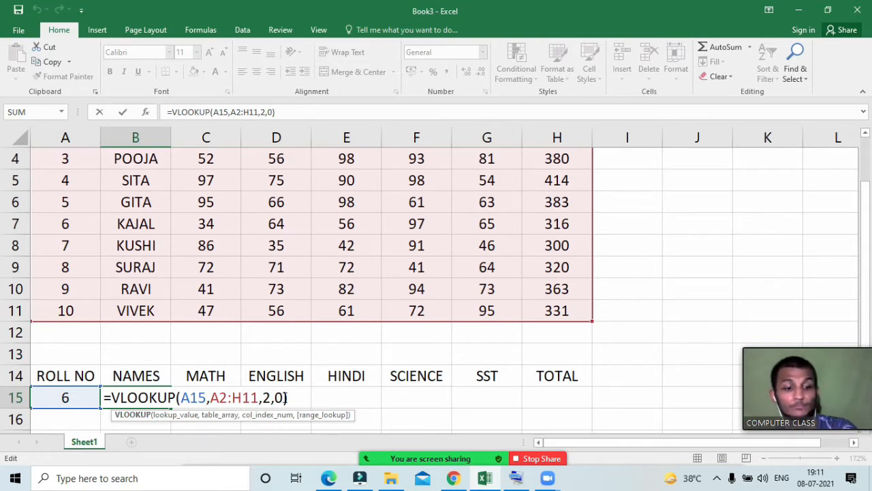
key("Return")
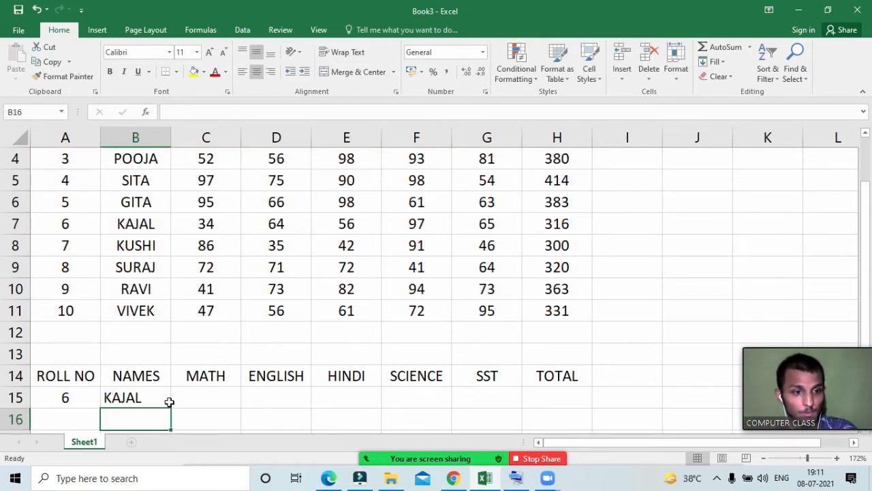
scroll(169, 402, "down", 1)
double_click(153, 332)
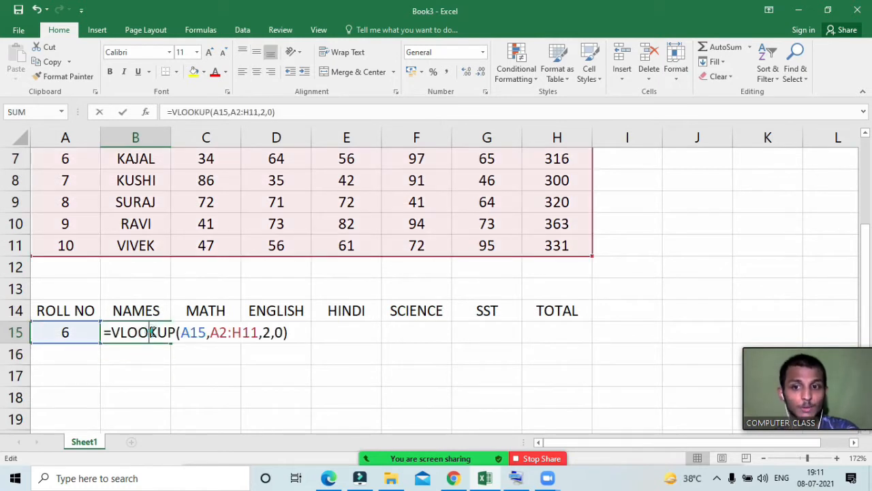
mouse_move(187, 334)
left_mouse_down()
mouse_move(210, 334)
mouse_move(201, 334)
left_mouse_up()
left_click(180, 334)
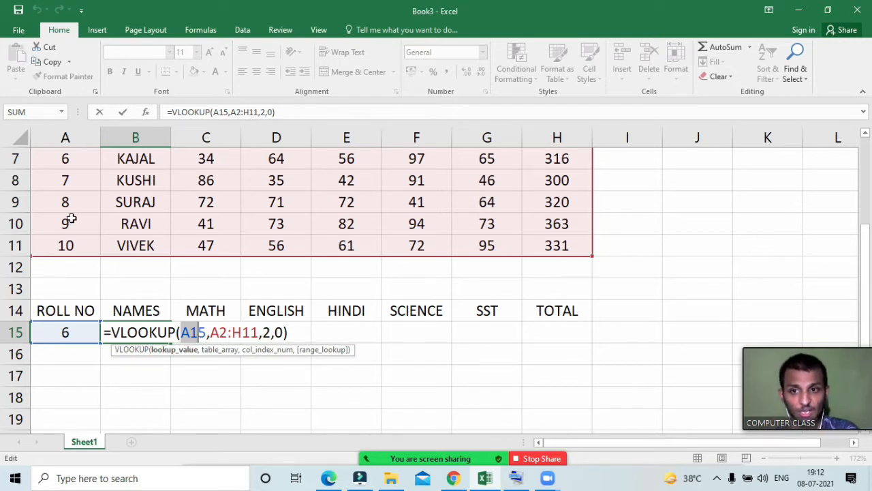
left_click(298, 330)
key("Return")
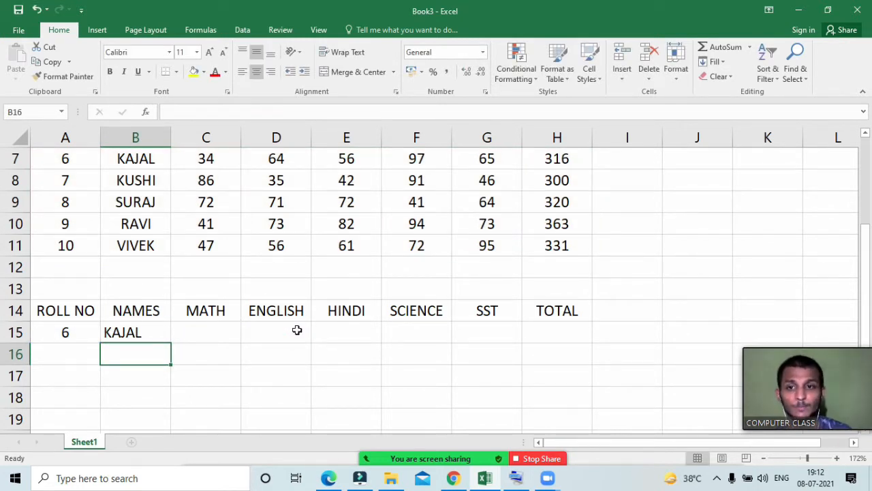
- Fill the VLOOKUP formula from B15 across the marks and total cells to H15
left_click(150, 336)
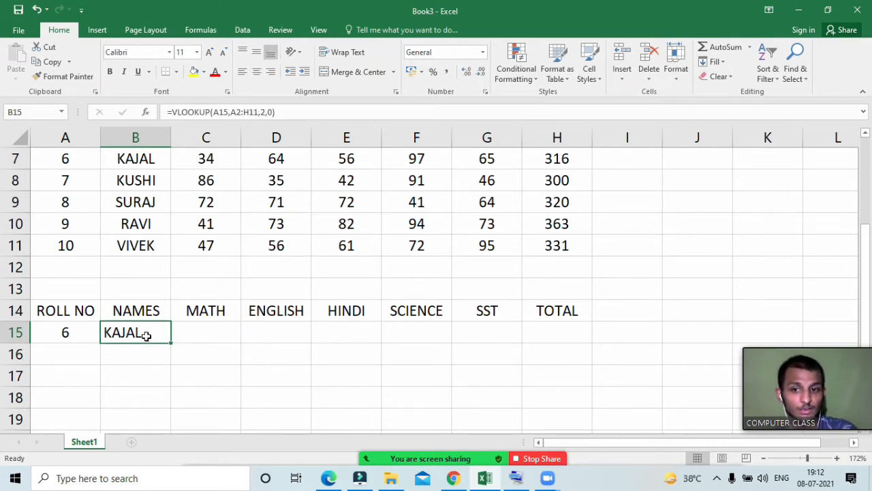
left_click_drag(171, 346, 586, 346)
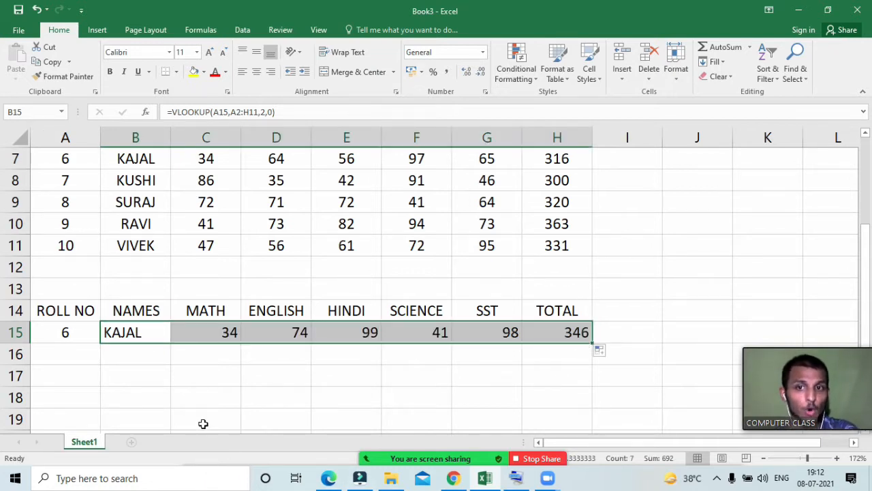
- Compare each subject mark and the total in row 7 with the matching lookup result in row 15
left_click(147, 162)
left_click(201, 160)
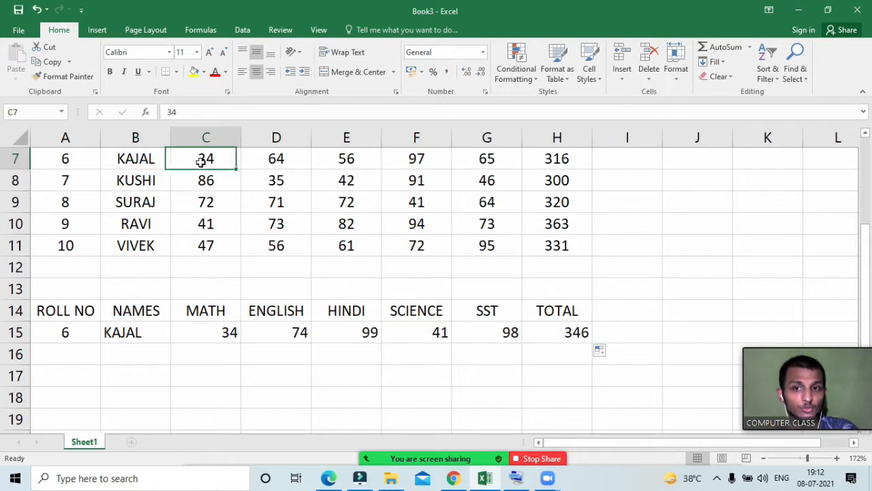
left_click(228, 333)
left_click(282, 158)
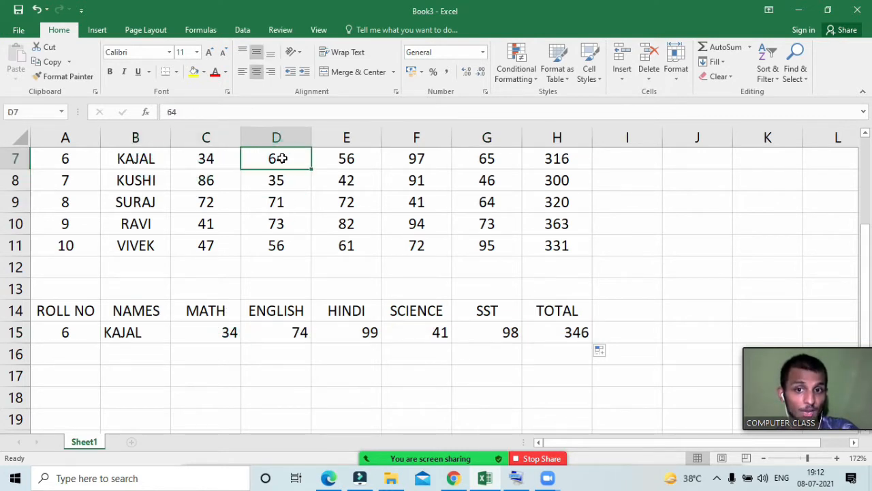
left_click(283, 335)
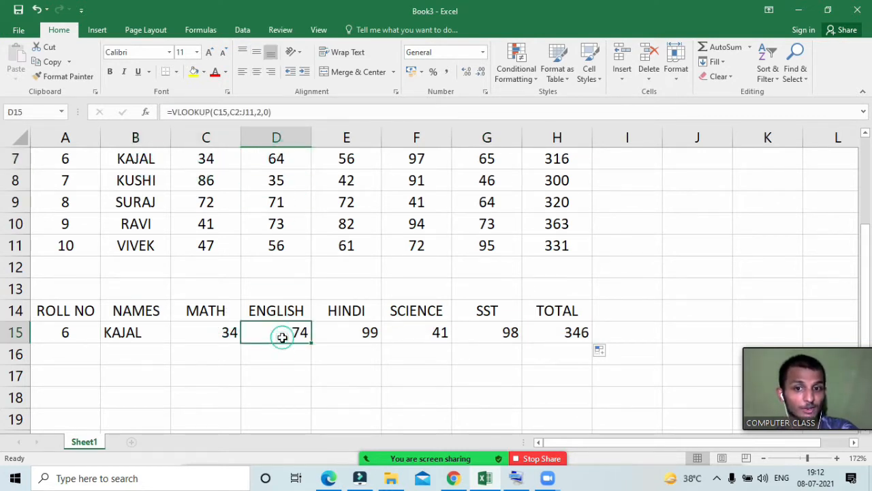
left_click(351, 164)
left_click(362, 334)
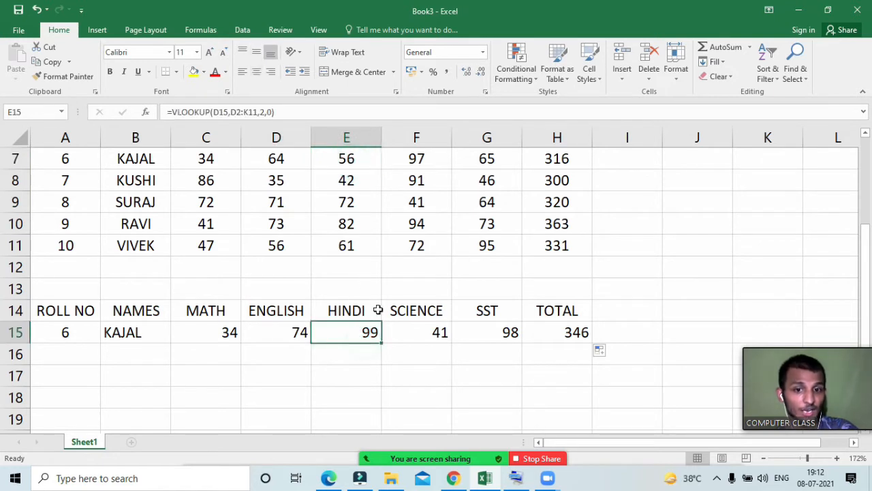
left_click(423, 157)
left_click(441, 334)
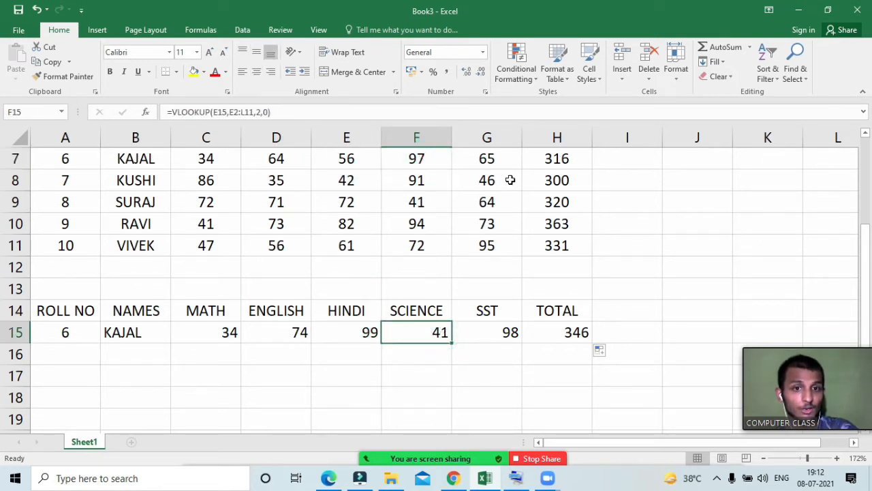
left_click(498, 157)
left_click(501, 335)
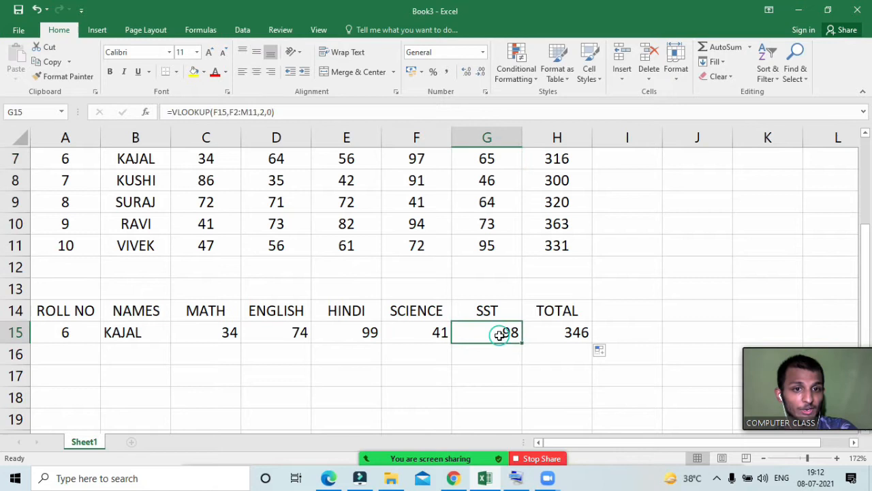
left_click(555, 155)
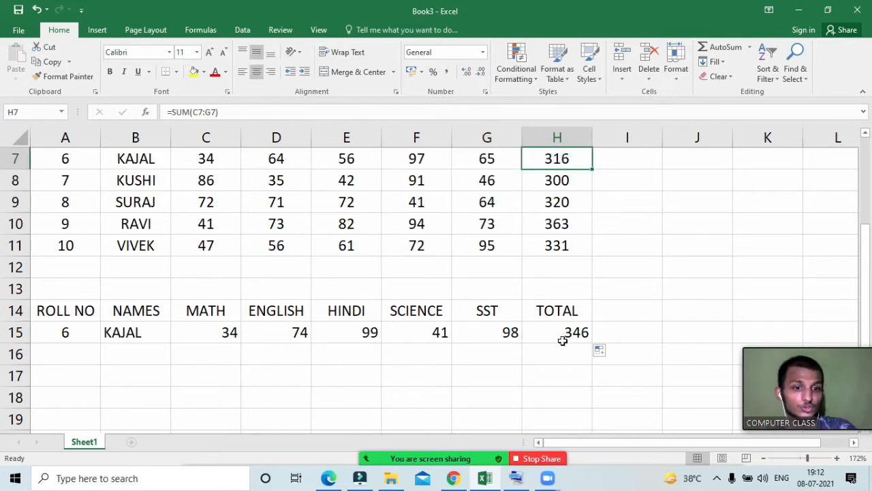
left_click(563, 340)
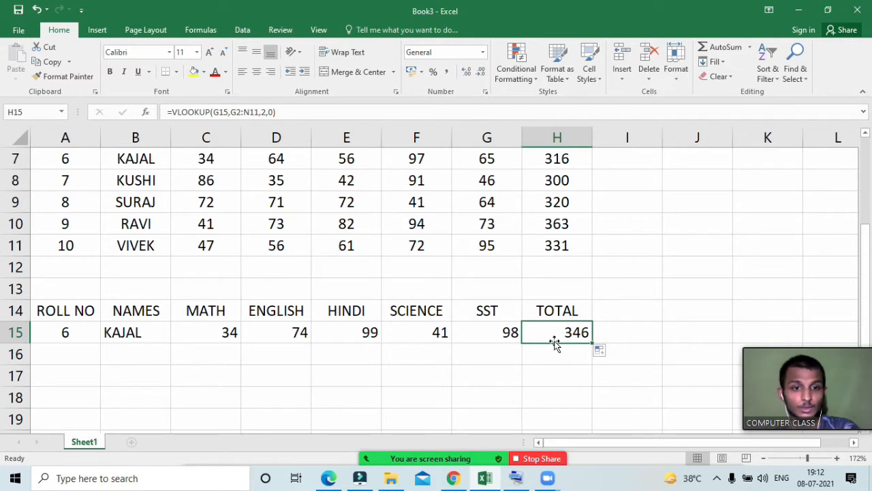
- Review the lookup results across row 15 and the VLOOKUP formula in H15, leaving the formula as it is
left_click(80, 334)
left_click(142, 334)
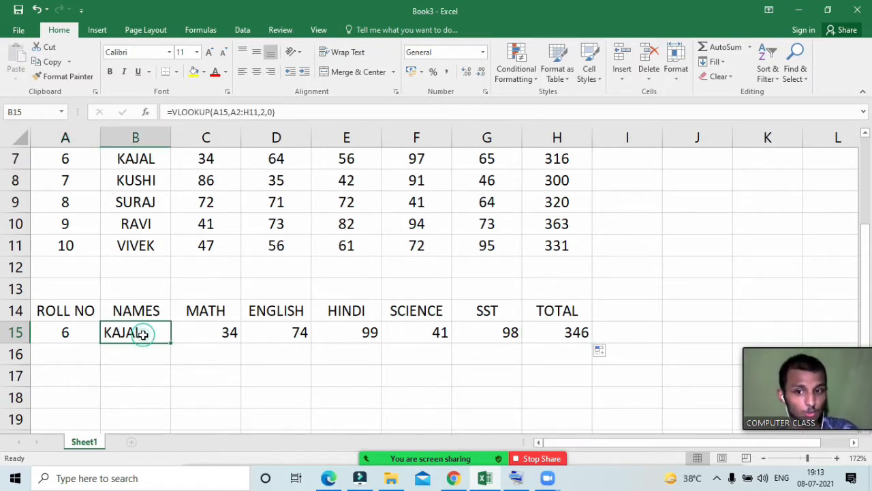
left_click(215, 338)
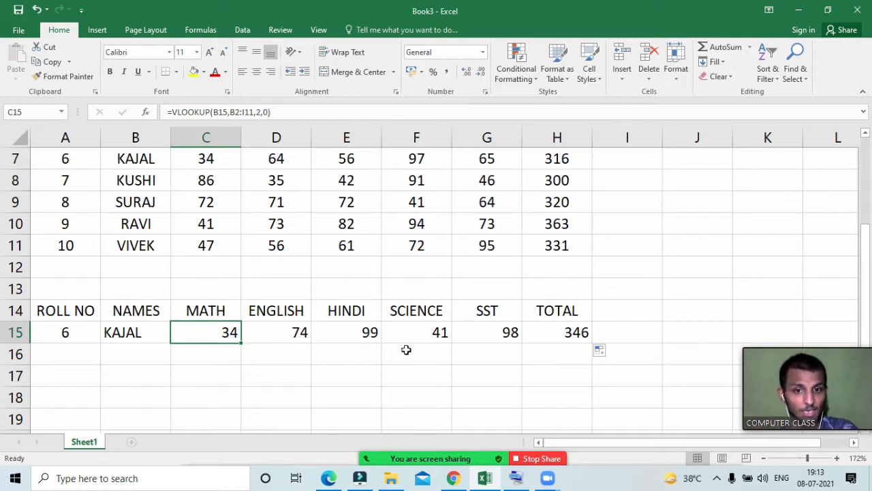
left_click(557, 334)
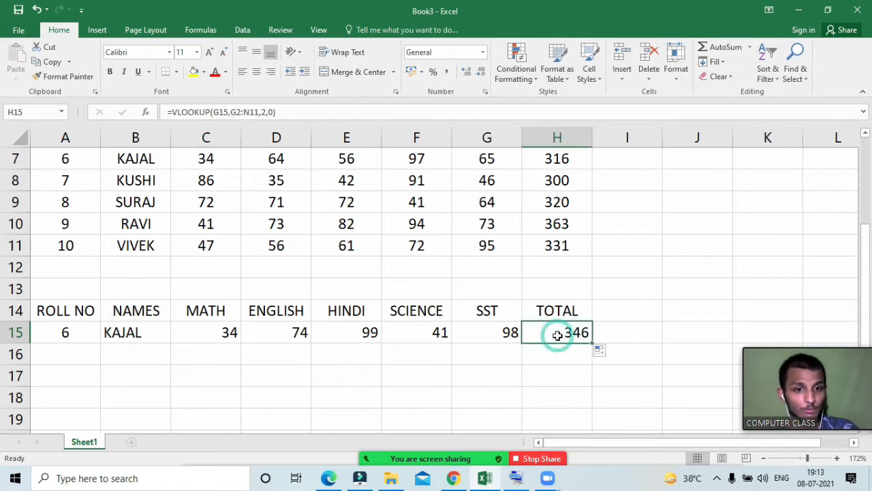
double_click(571, 335)
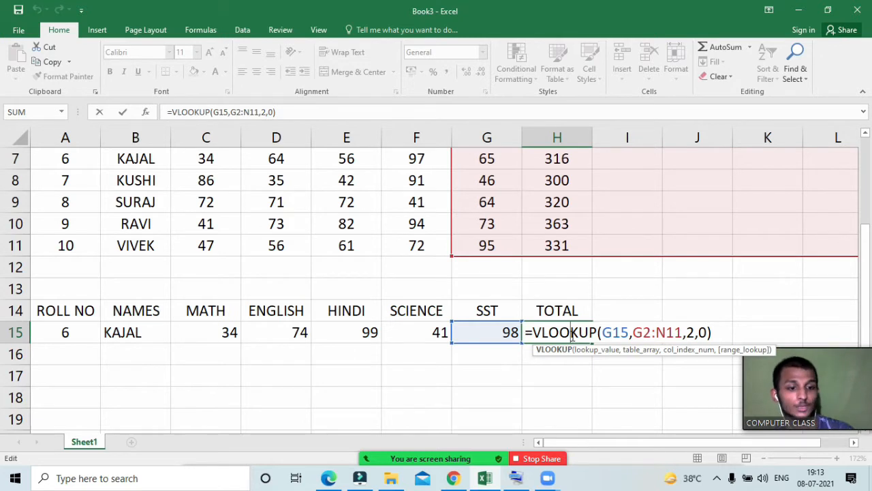
key("Return")
- Compare the lookup value and table range in the VLOOKUP formula of C15 with those in B15
left_click(206, 331)
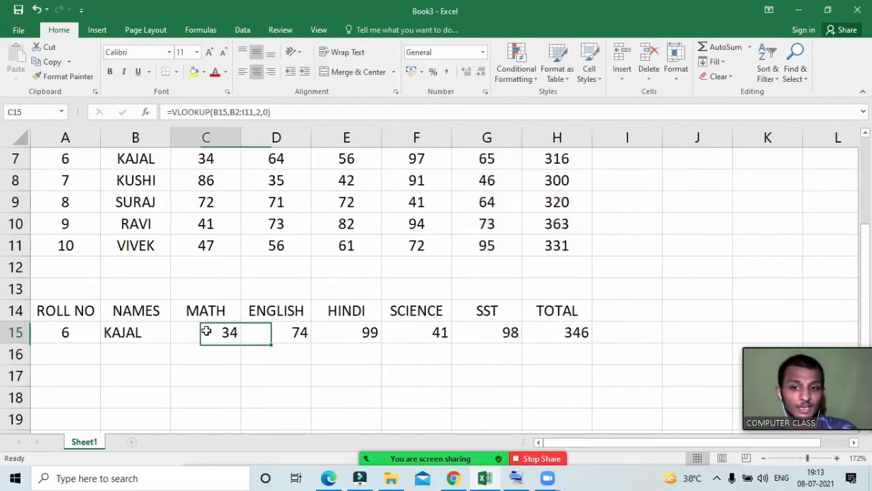
double_click(206, 331)
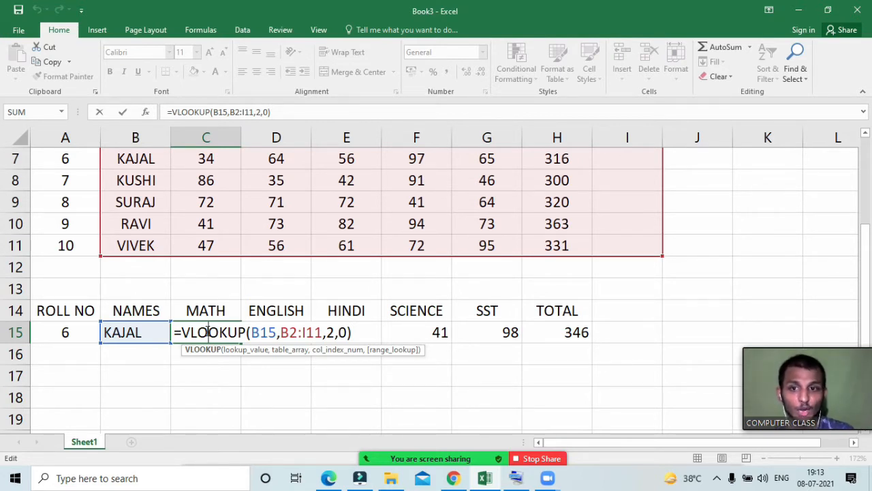
key("Return")
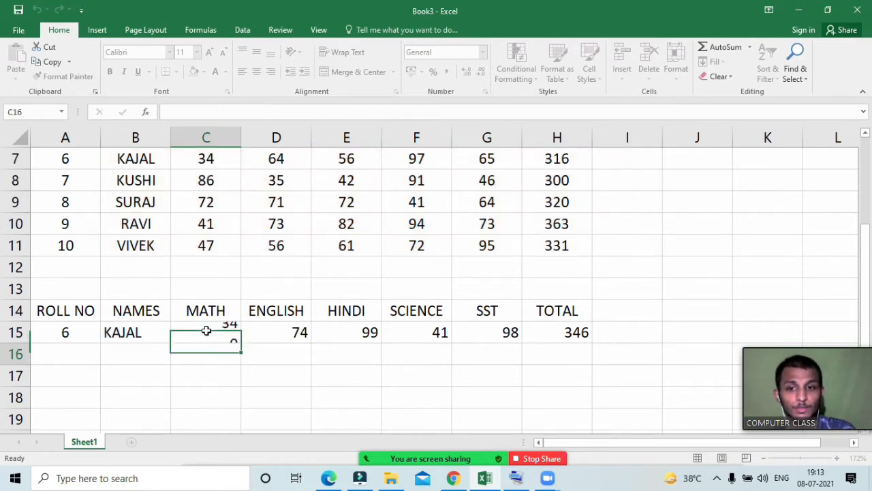
left_click(131, 330)
double_click(132, 330)
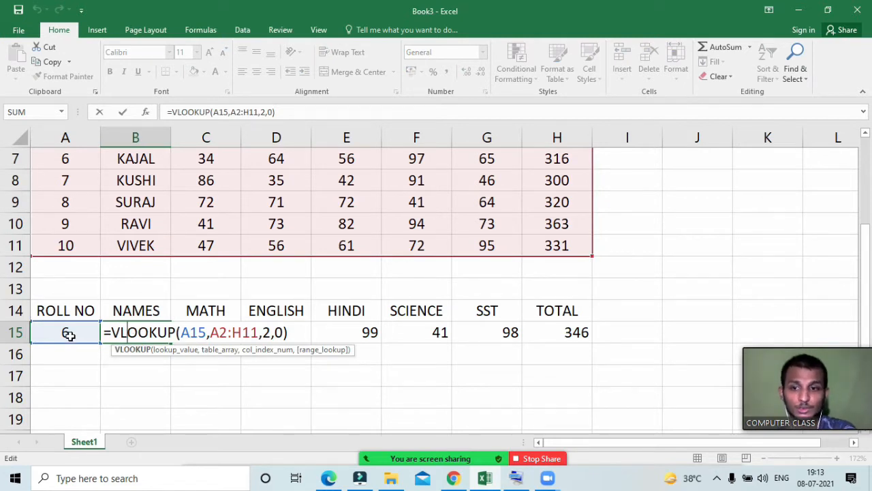
key("Return")
- Trace the math formula's lookup value B15 and range B2:I11 against the names and math marks in the table
left_click(192, 335)
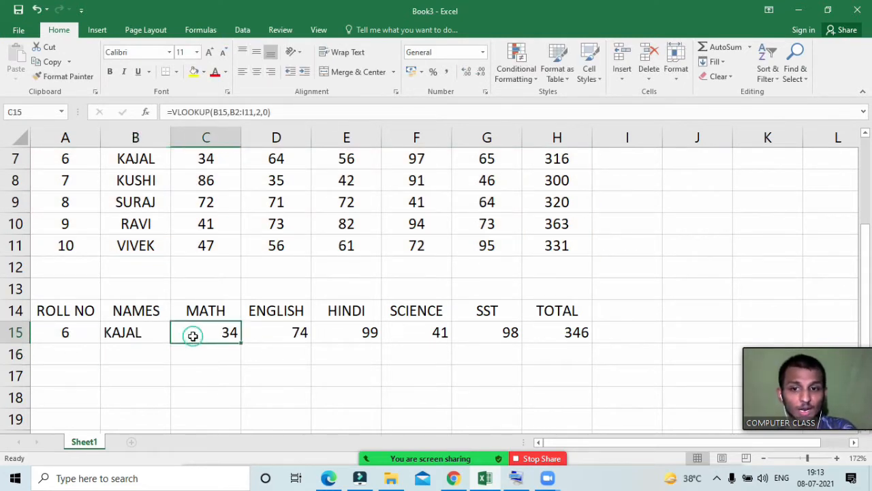
double_click(193, 336)
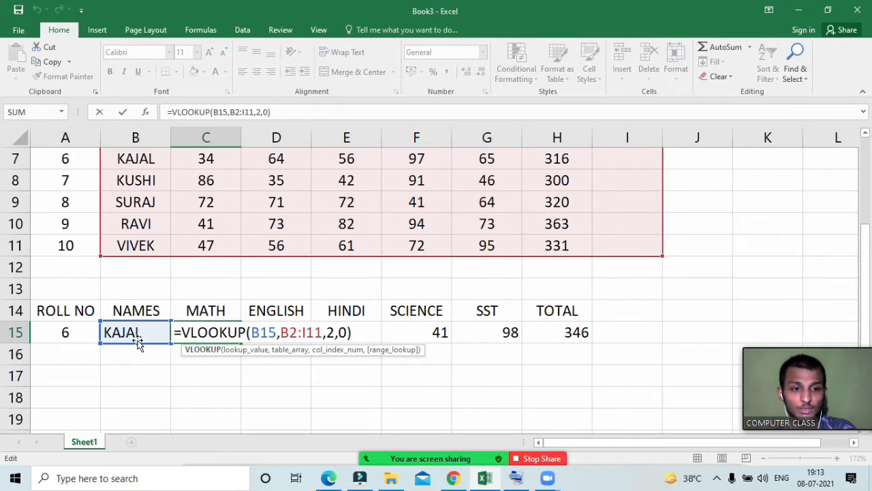
scroll(136, 343, "up", 2)
scroll(142, 361, "down", 2)
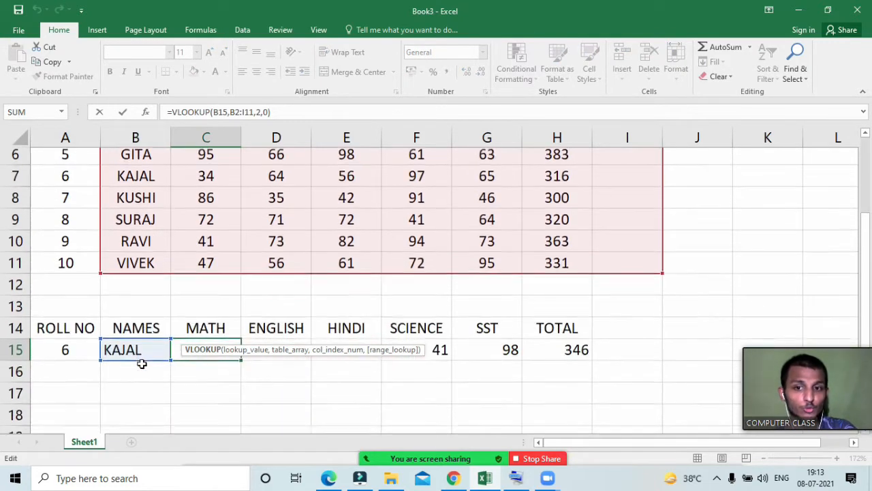
scroll(141, 363, "down", 1)
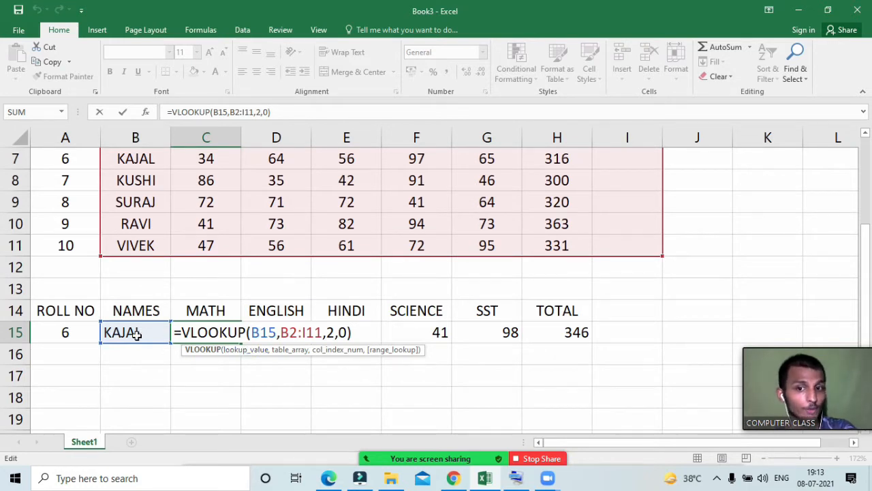
scroll(136, 332, "up", 2)
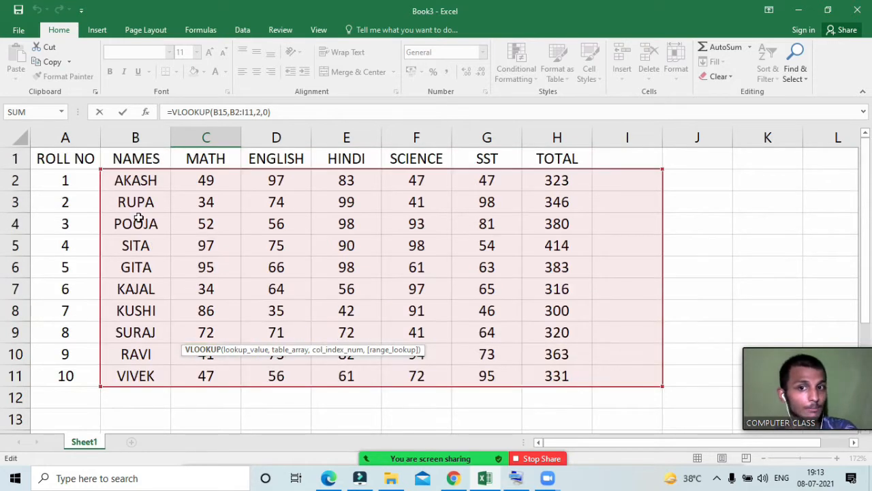
scroll(137, 236, "down", 1)
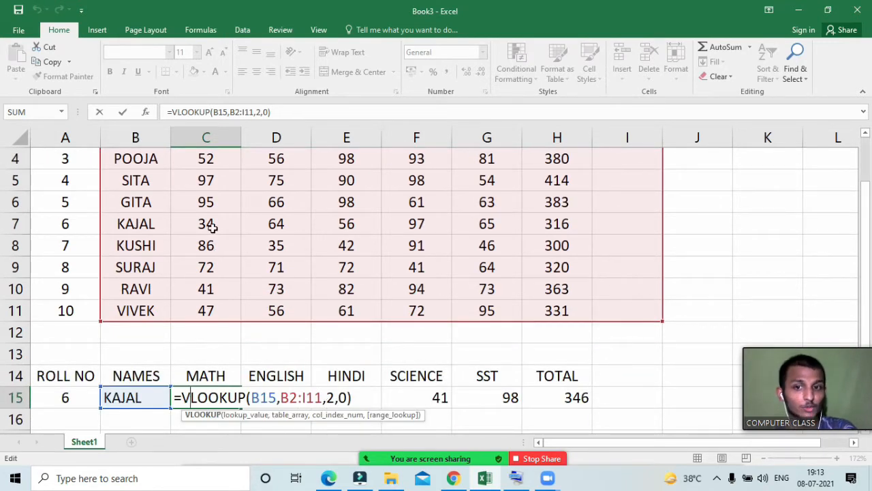
scroll(211, 179, "up", 1)
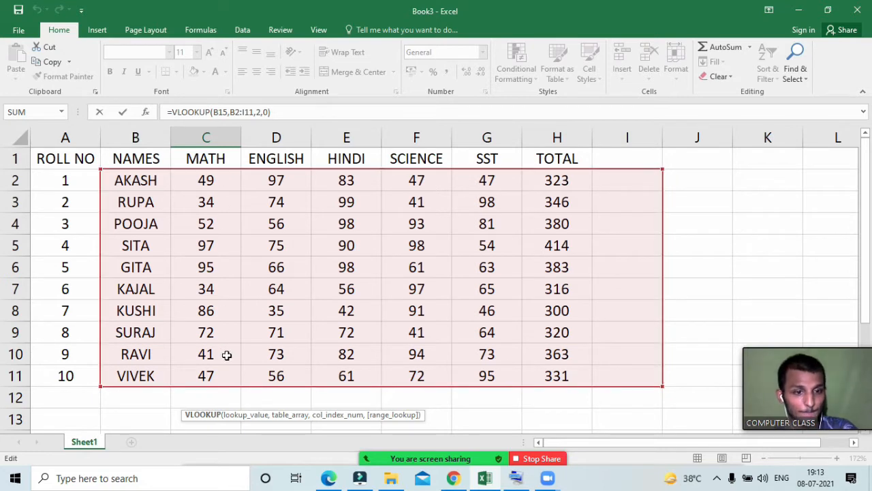
scroll(226, 382, "down", 2)
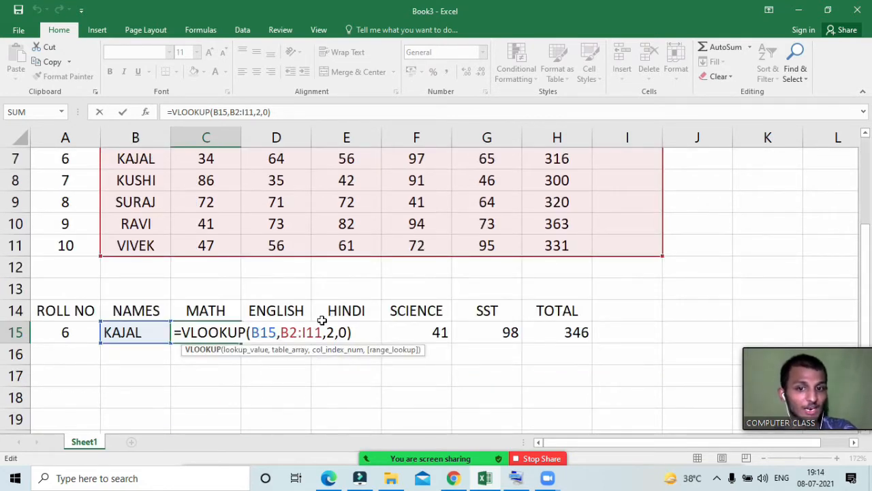
key("Return")
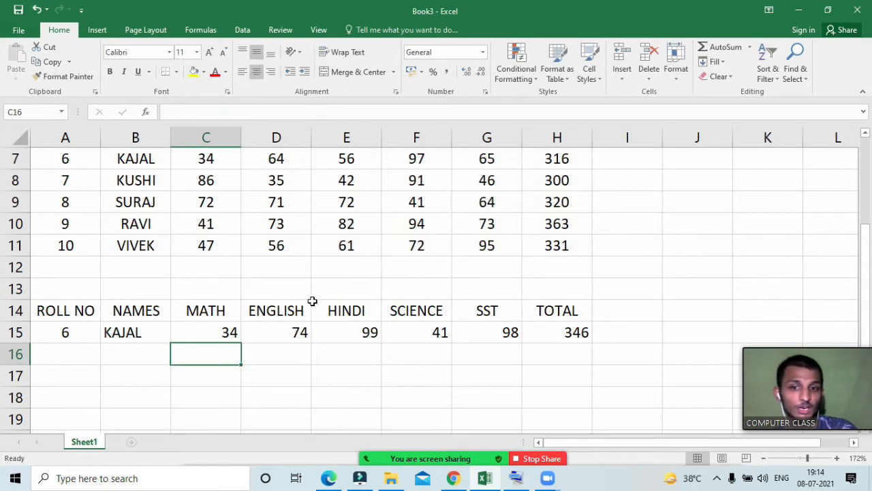
- Examine the English formula in D15, tracing its lookup value C15 and range C2:J11 in the marks table
double_click(296, 329)
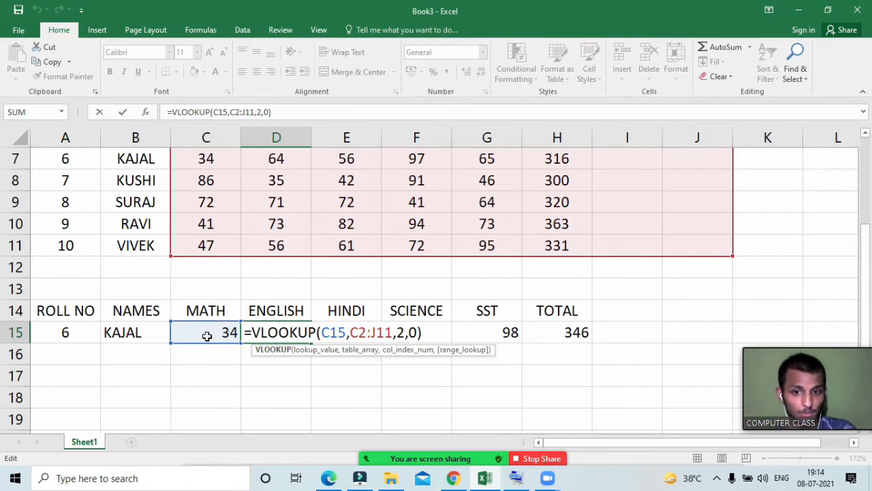
scroll(273, 341, "up", 2)
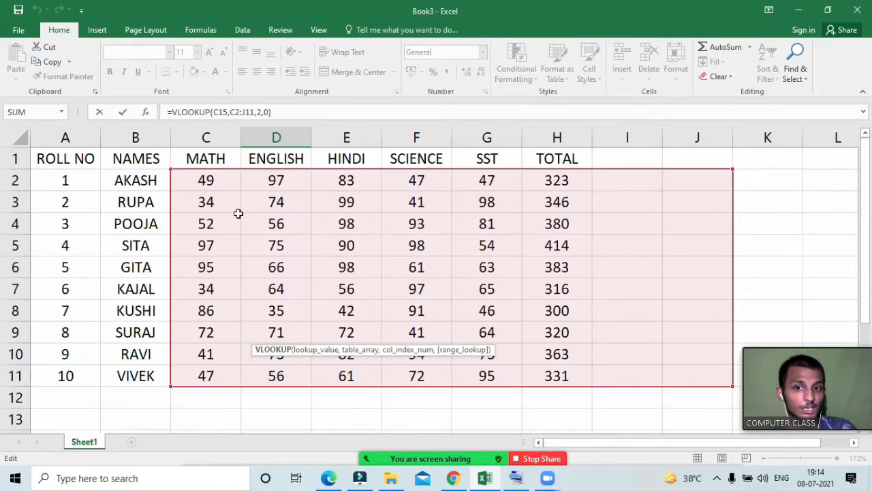
scroll(240, 380, "down", 1)
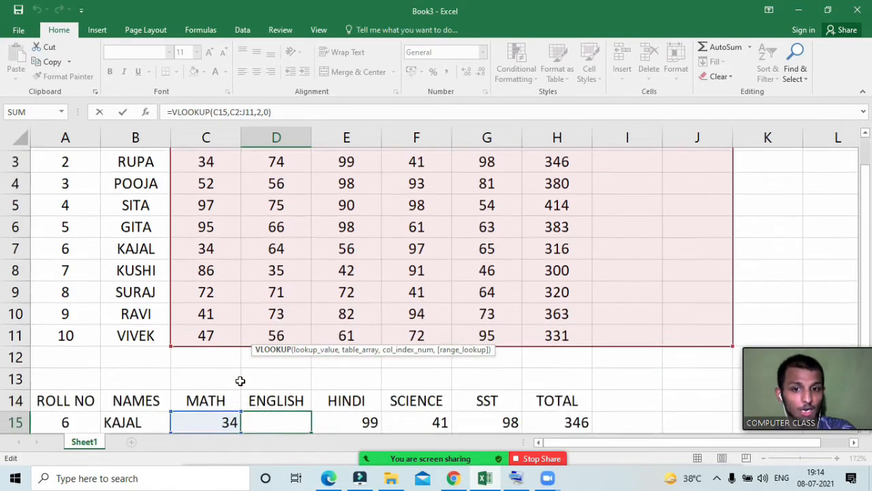
scroll(299, 328, "up", 1)
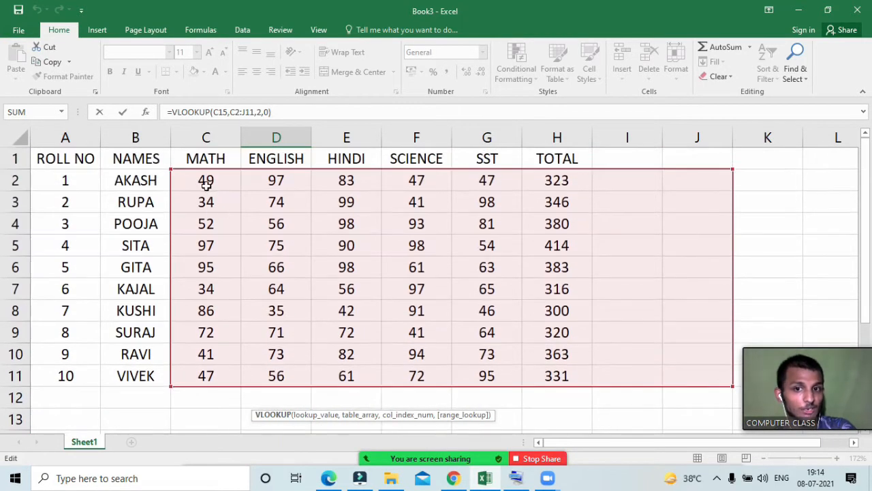
scroll(368, 396, "down", 2)
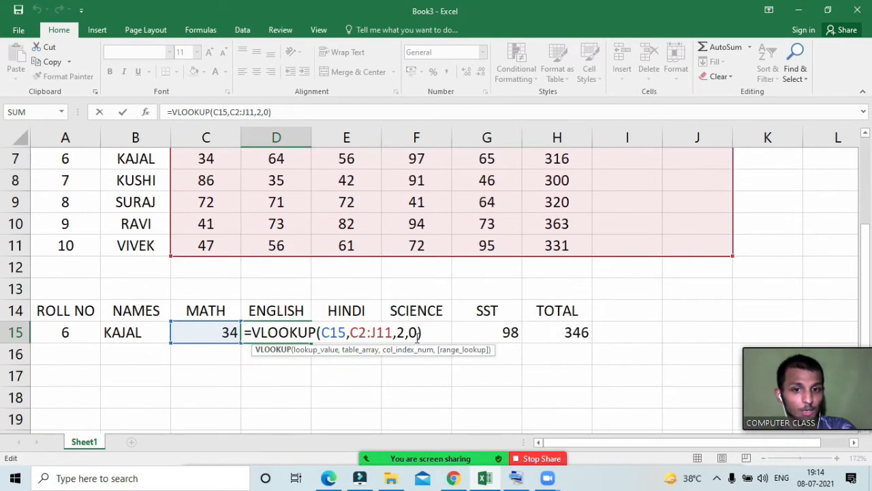
scroll(411, 335, "up", 2)
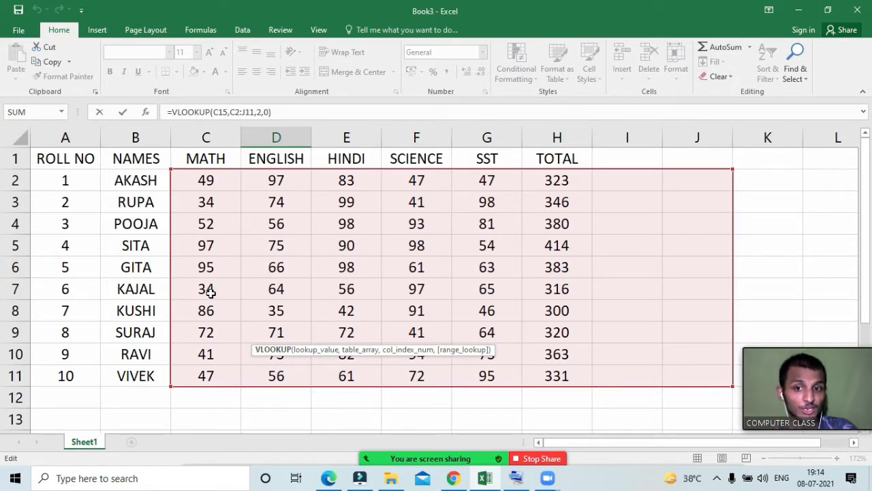
scroll(211, 292, "down", 1)
key("Return")
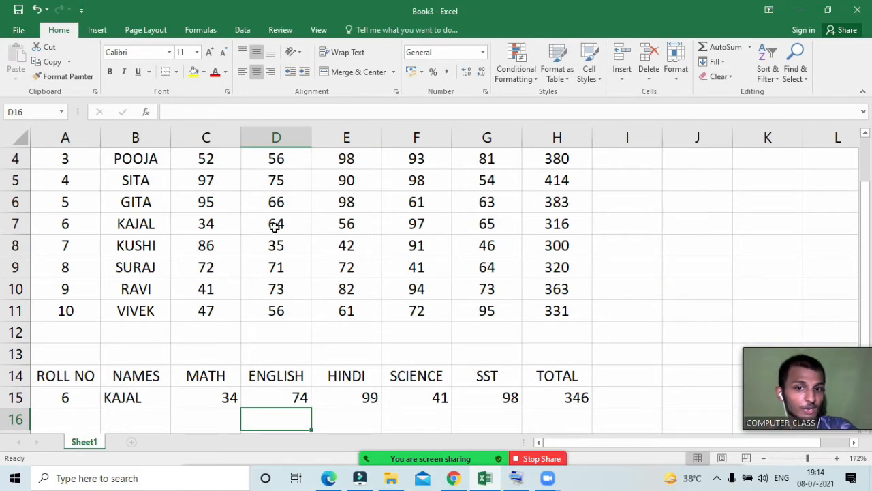
- Recheck which row of the math column the D15 formula matches for the lookup value in C15
double_click(280, 401)
scroll(259, 343, "up", 1)
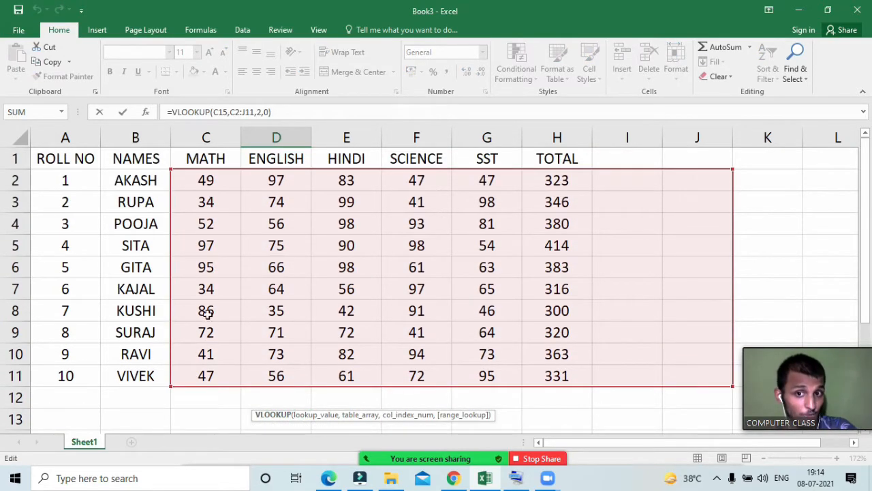
scroll(209, 366, "down", 1)
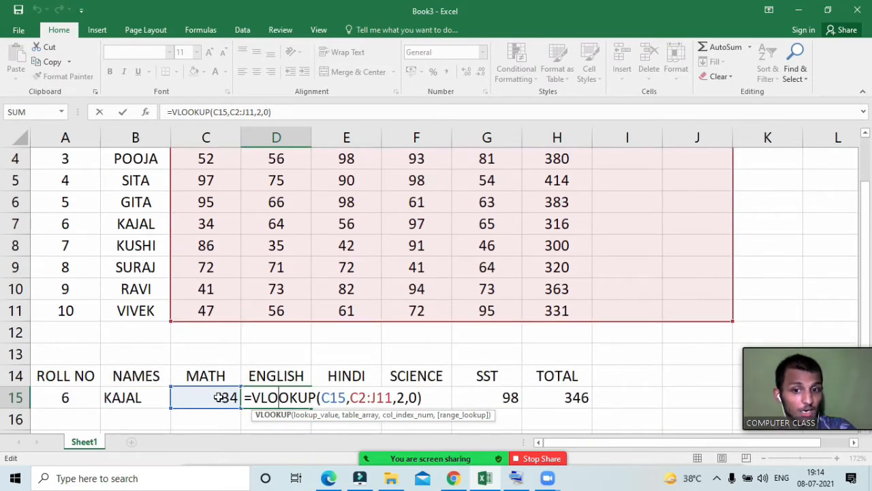
scroll(218, 397, "up", 1)
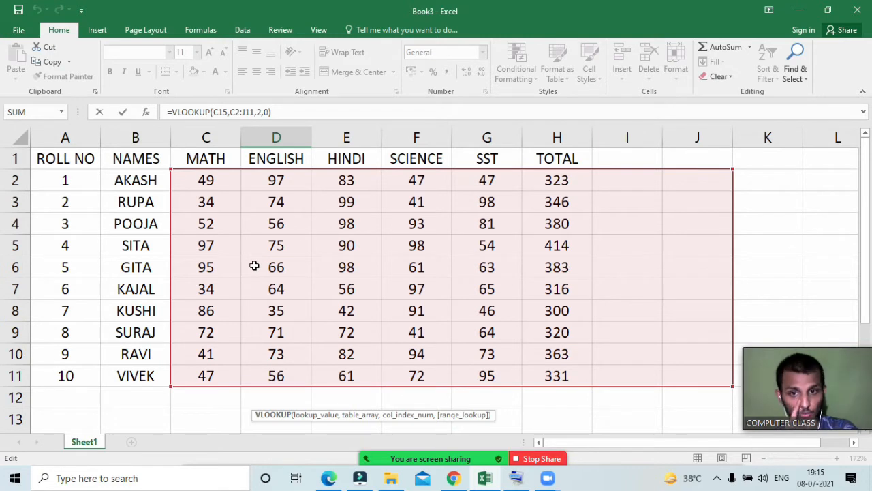
- Compare the roll numbers in A2:A11 and A15 with the lookup value used by the VLOOKUP formula in C15
left_click_drag(64, 180, 79, 376)
scroll(146, 307, "down", 2)
left_click(83, 336)
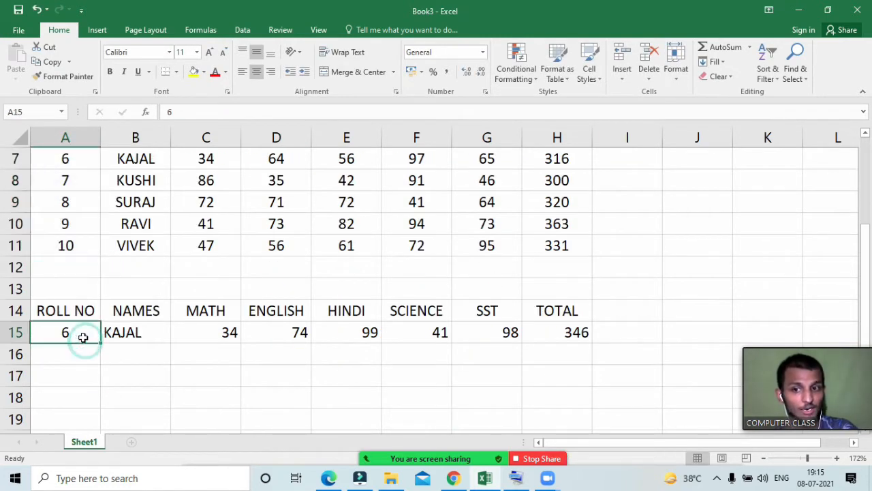
left_click(225, 333)
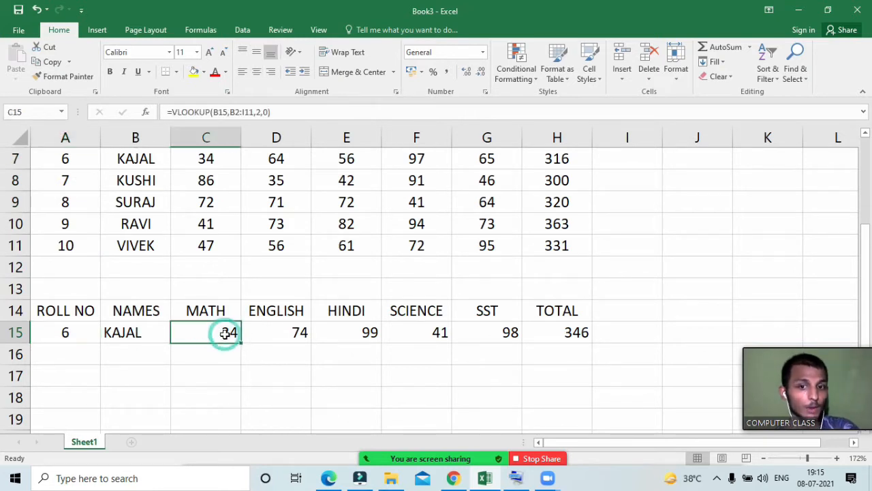
double_click(225, 332)
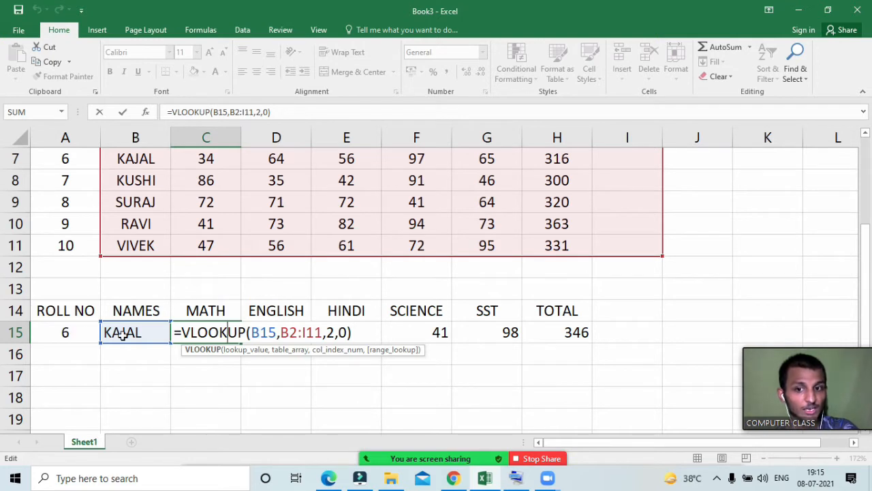
key("Return")
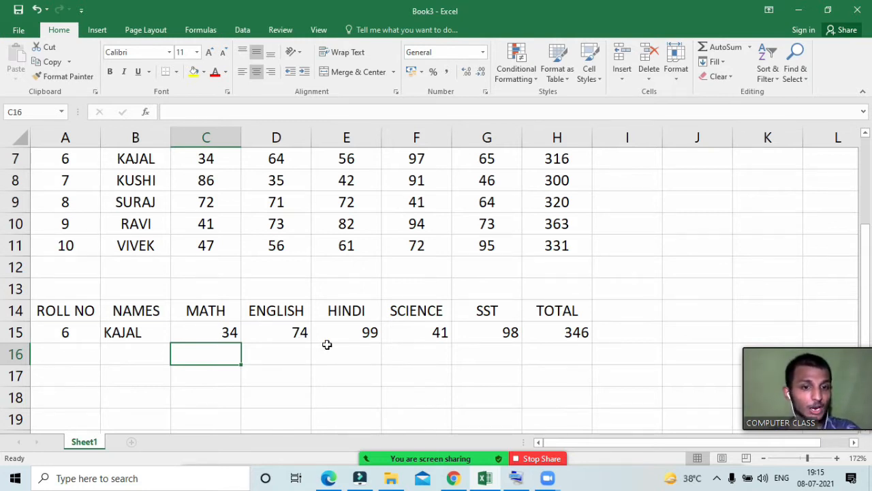
- Switch to the Zoom meeting controls, check the participants list and its extra options, and minimize the list
left_click(383, 450)
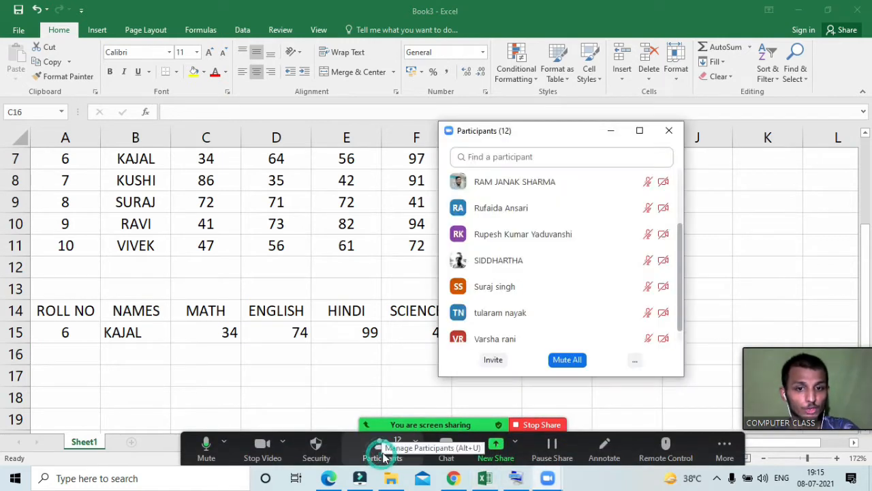
left_click(636, 360)
left_click(653, 360)
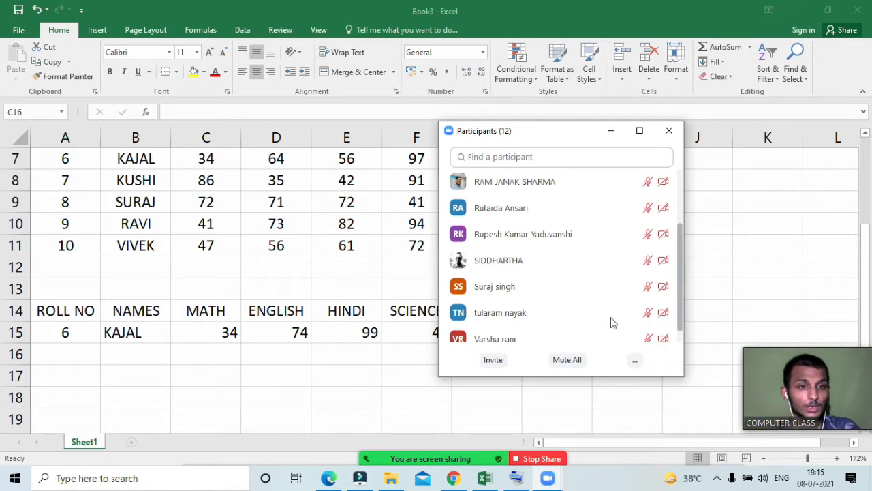
left_click(610, 130)
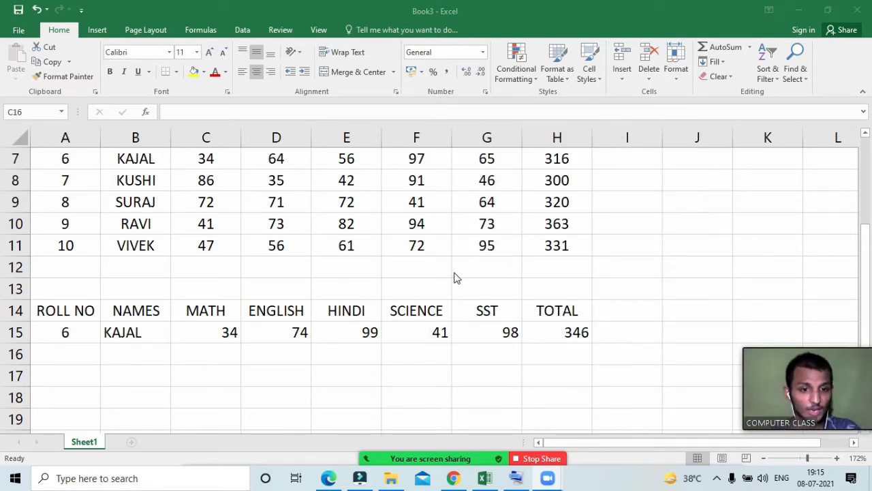
mouse_move(835, 341)
left_click_drag(835, 341, 820, 342)
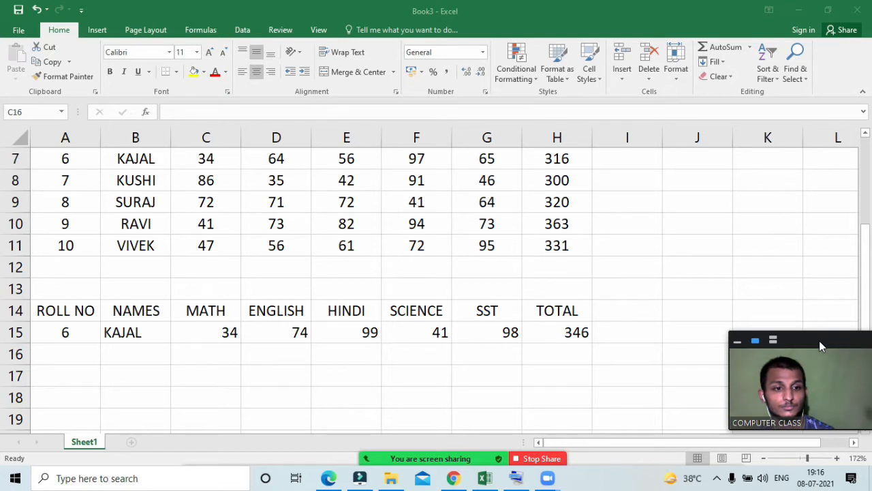
- Examine the names VLOOKUP formula in B15, focusing on its column index number 2 against the table's name column
left_click(134, 351)
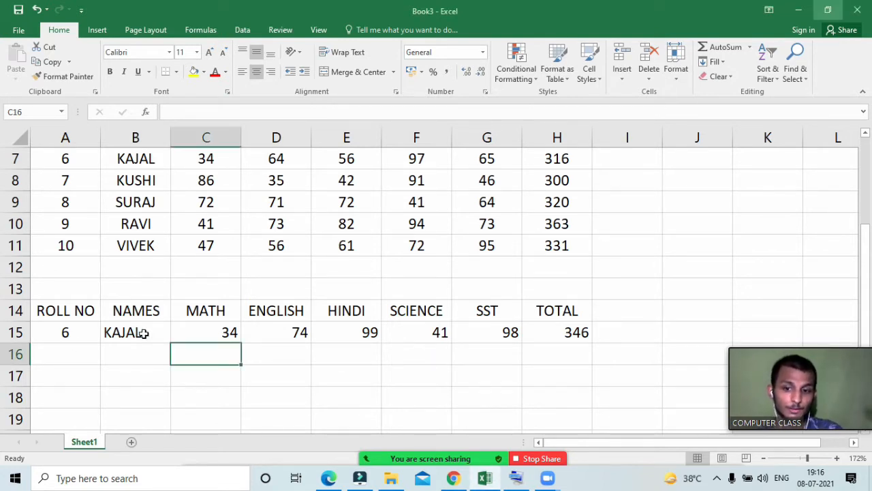
key("Up")
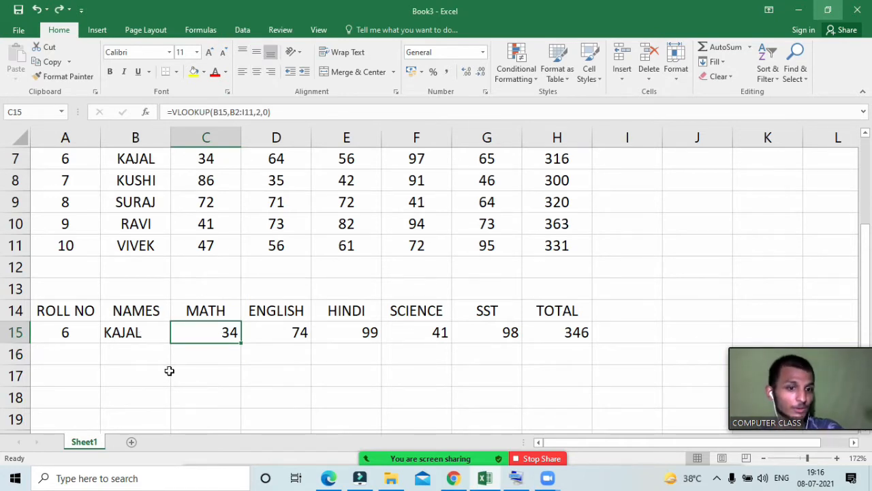
left_click(136, 333)
double_click(131, 332)
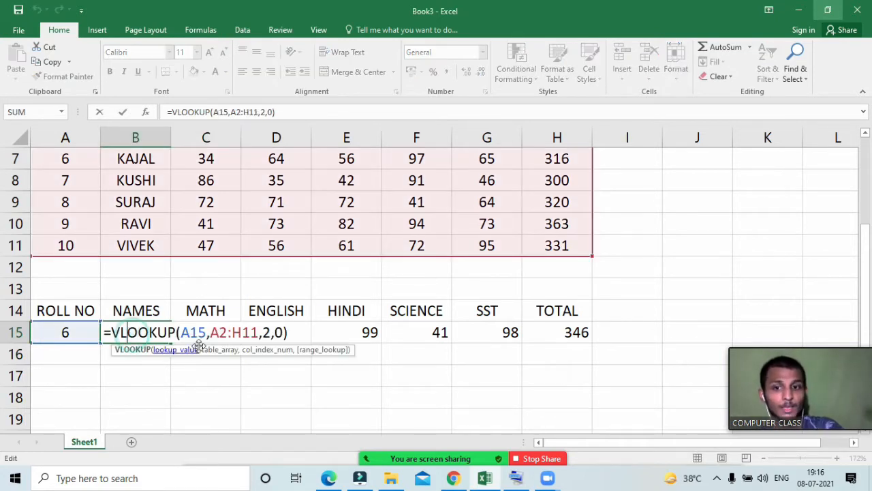
double_click(267, 333)
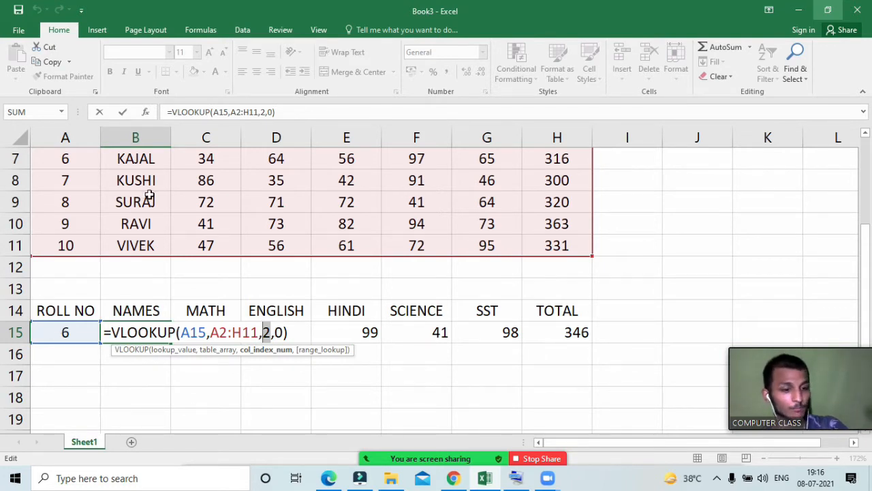
key("Return")
- Inspect the TOTAL formula in H15, checking its lookup value G15, range G2:N11 and column index
double_click(550, 332)
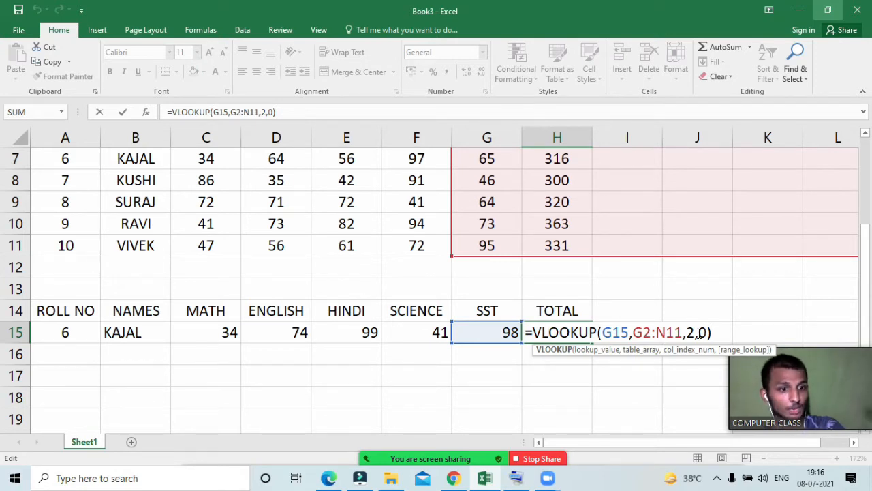
key("Return")
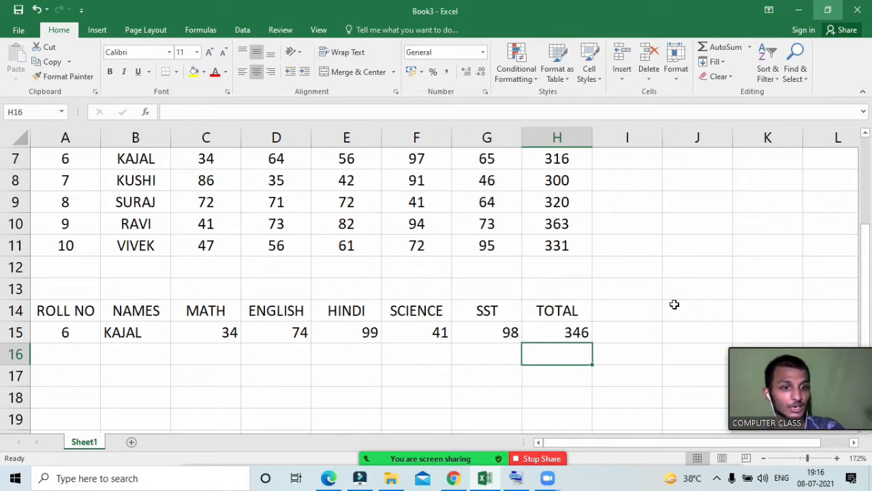
left_click(625, 332)
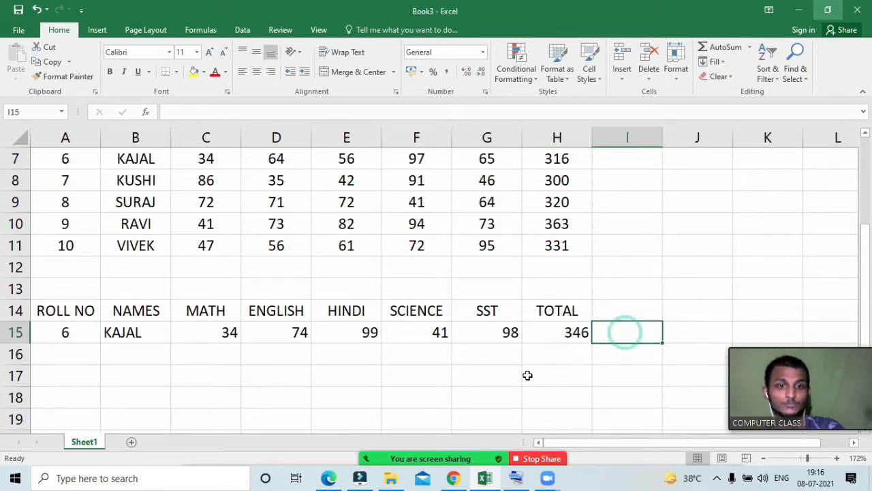
left_click(306, 376)
left_click(590, 377)
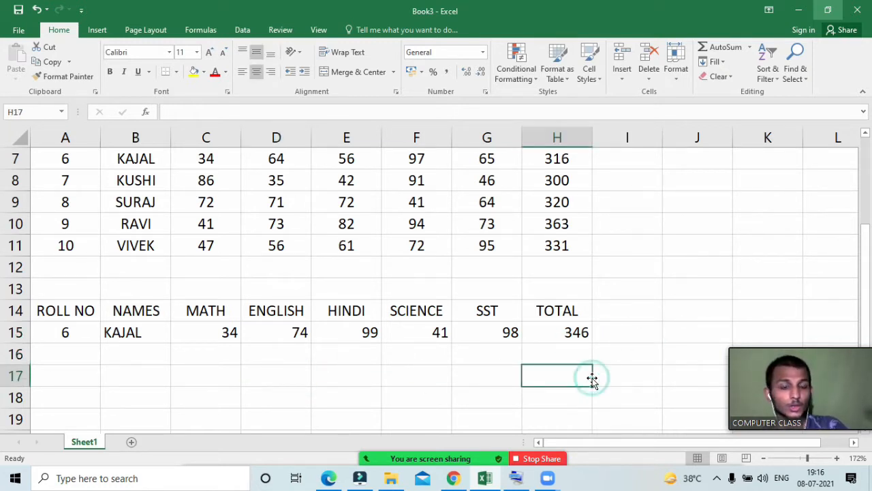
- Check the Zoom meeting's participants list twice, minimizing it each time to return to the worksheet
left_click(383, 450)
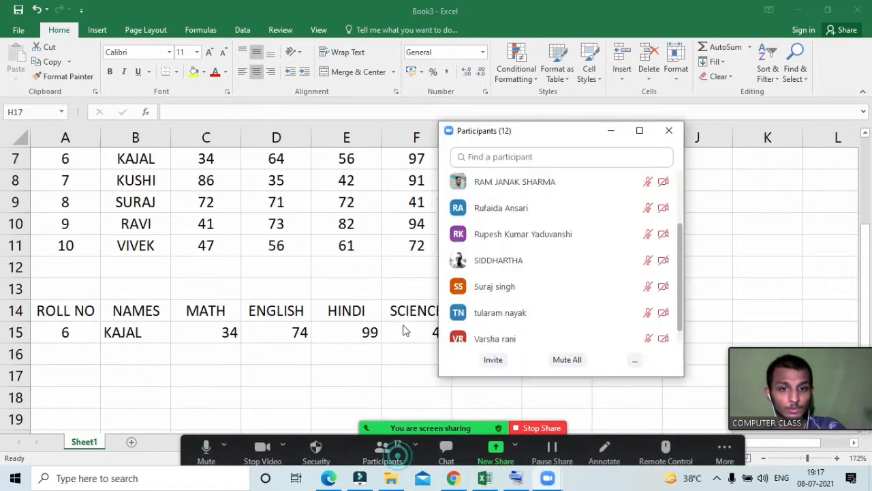
scroll(591, 267, "up", 3)
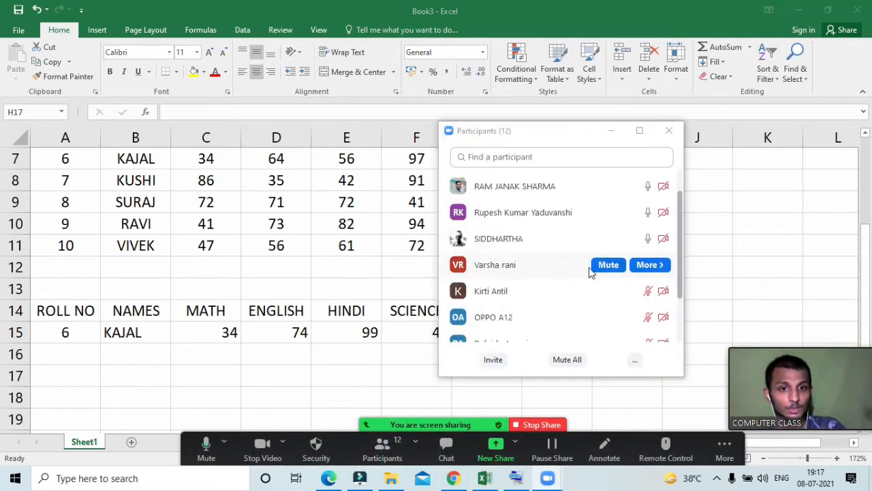
left_click(610, 130)
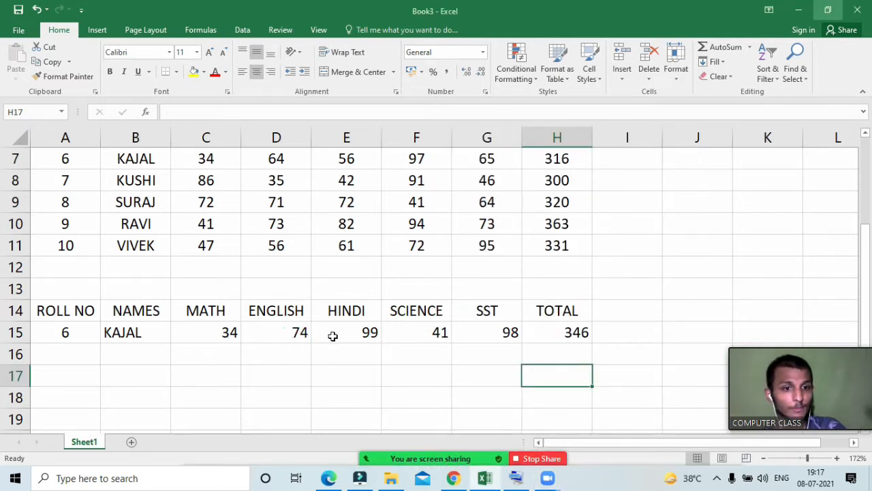
mouse_move(450, 458)
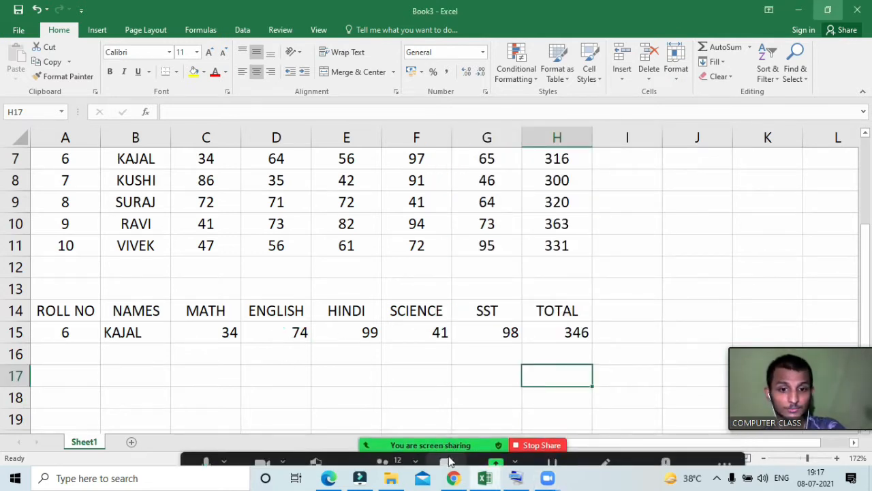
left_click(403, 453)
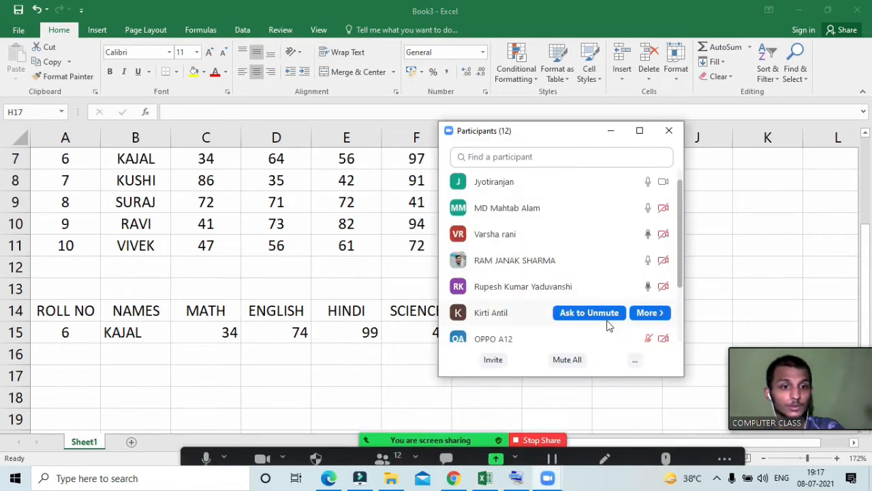
left_click(615, 136)
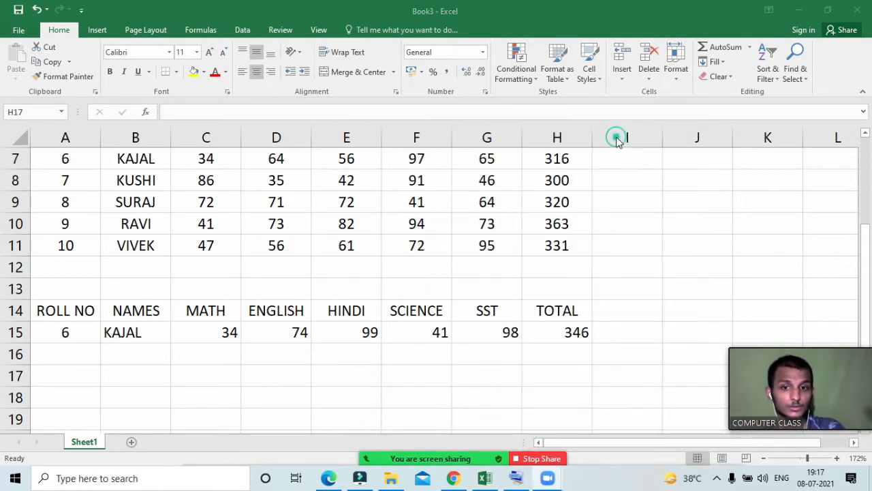
- Examine the MATH formula in C15, tracing its lookup value B15 and table range B2:I11
left_click(228, 331)
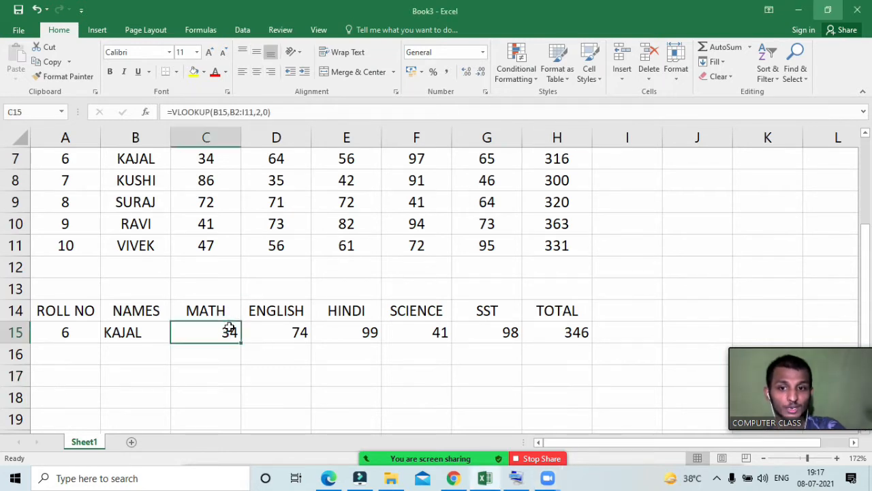
double_click(229, 330)
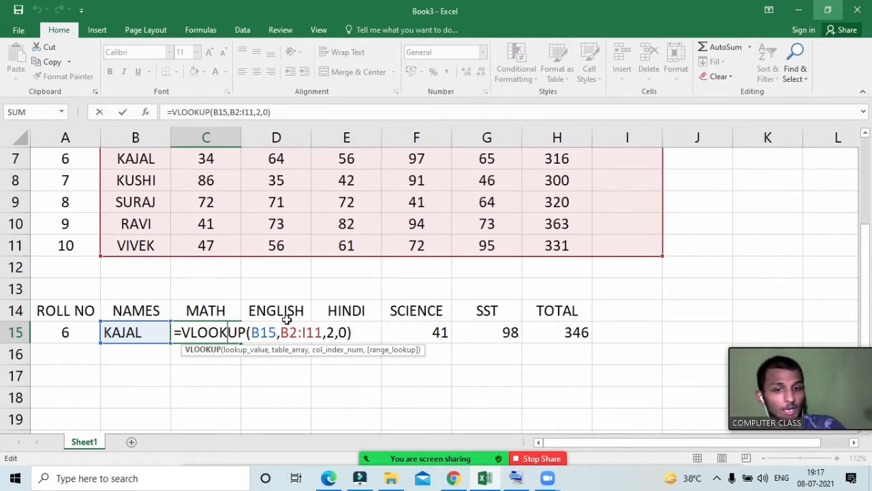
key("Return")
- Clear the totals below the first student's row in the TOTAL column, from H3 through H12
scroll(572, 166, "up", 2)
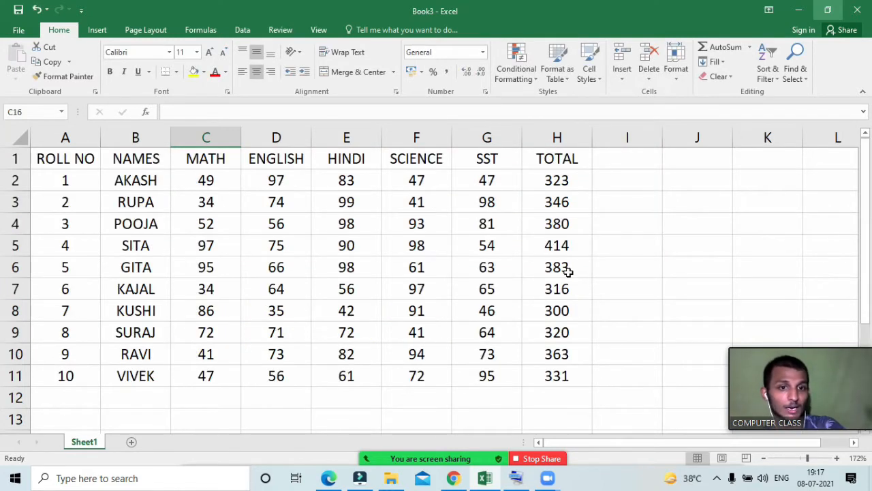
left_click_drag(561, 203, 564, 374)
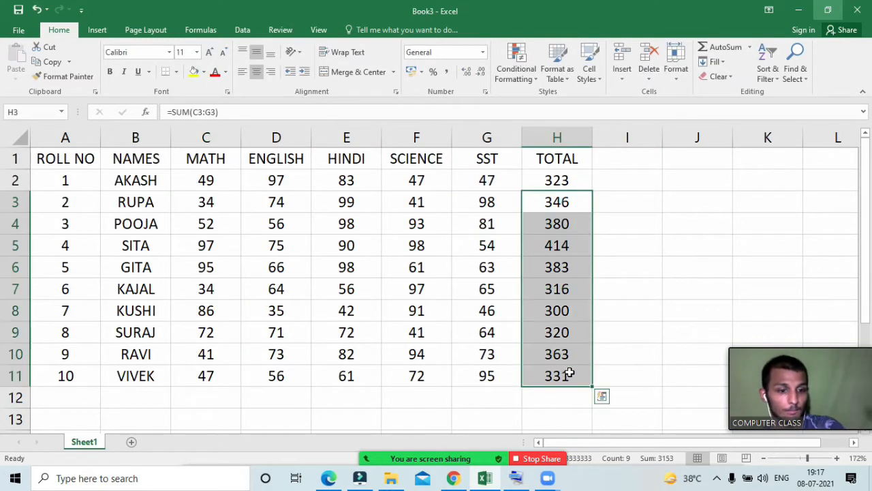
key("BackSpace")
key("Return")
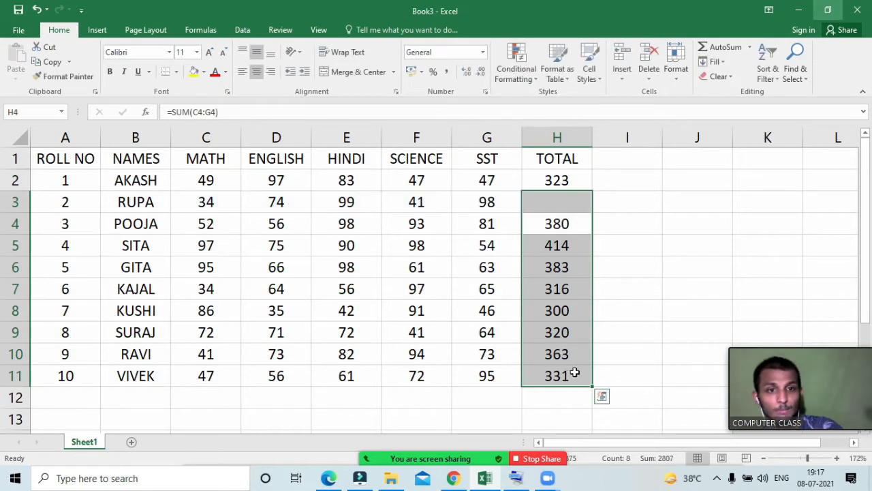
left_click(578, 285)
left_click_drag(565, 198, 580, 384)
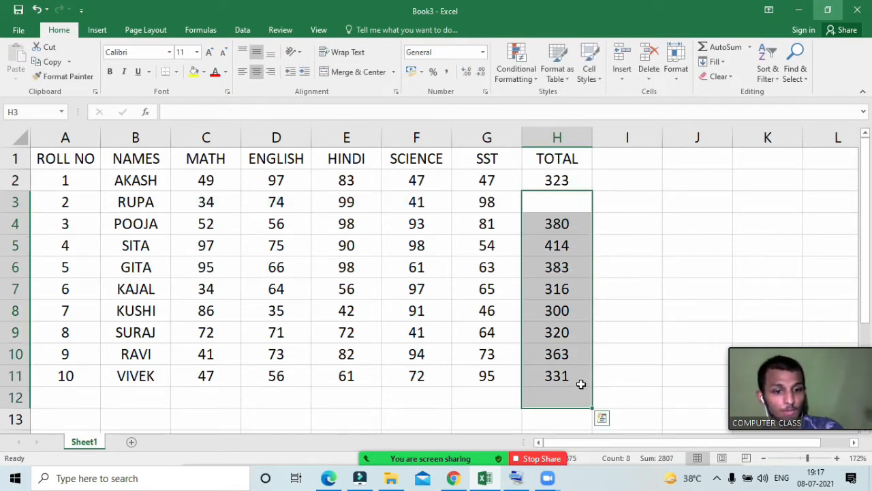
key("Delete")
left_click(511, 411)
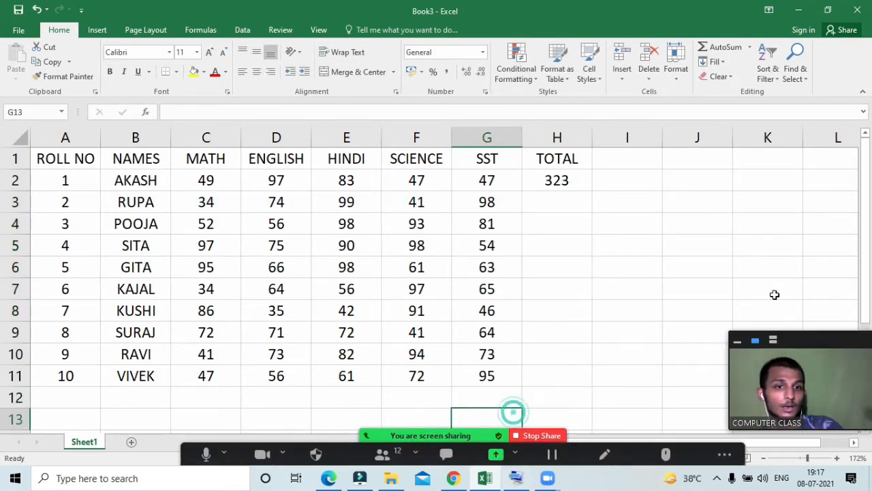
left_click(686, 227)
- Review the SUM formula in H2 and fill it down the TOTAL column through H11
left_click(563, 180)
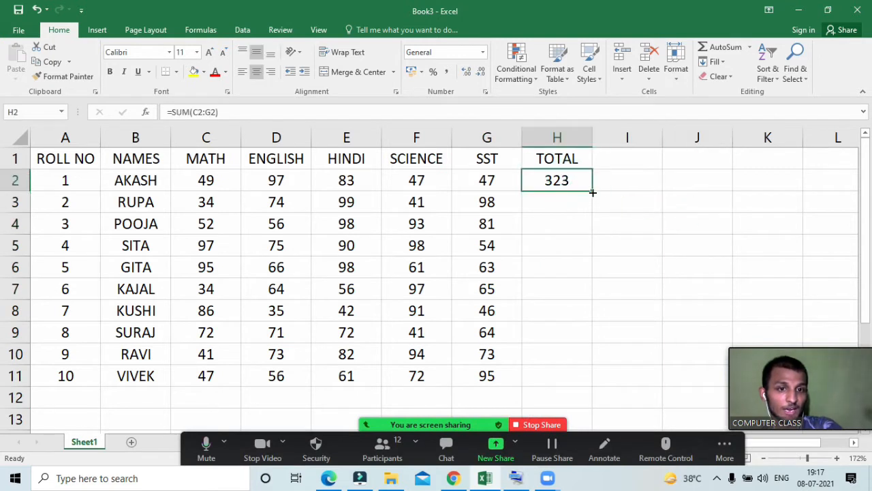
double_click(566, 180)
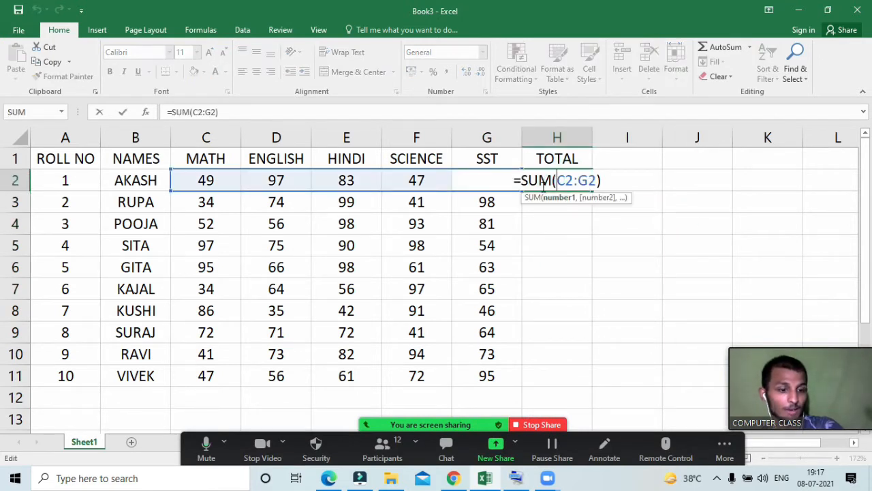
key("Return")
left_click(578, 186)
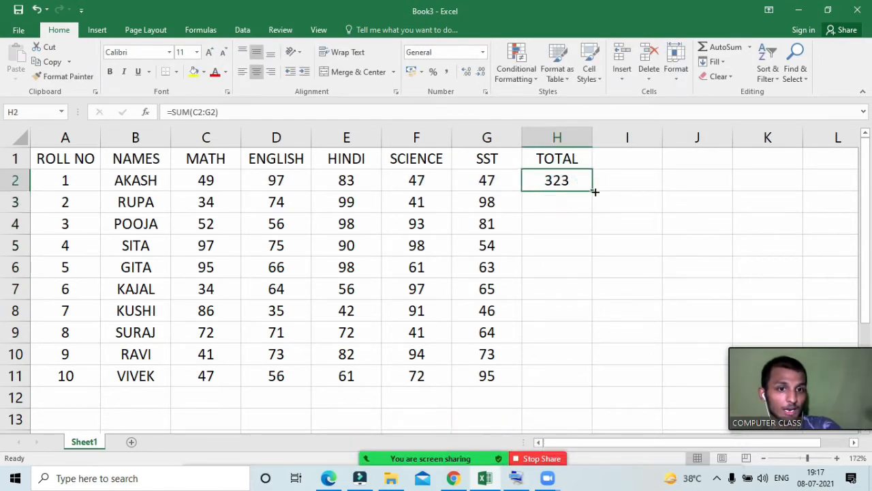
left_click_drag(595, 193, 585, 391)
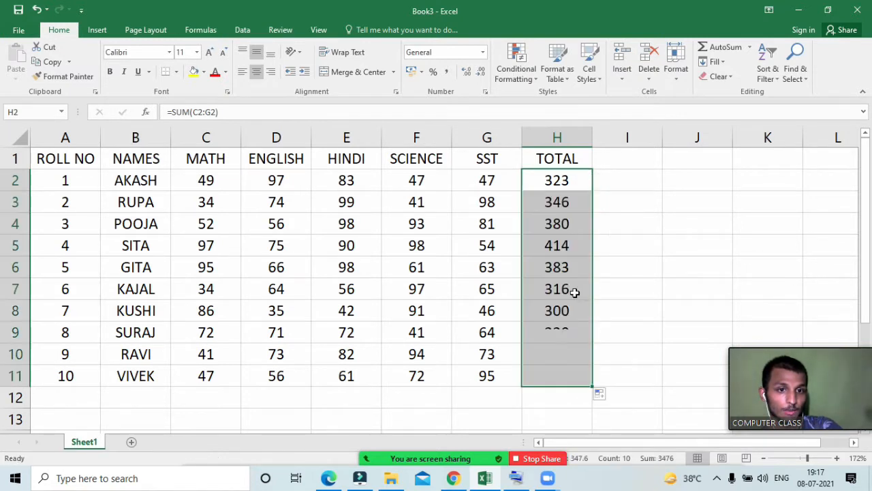
left_click(616, 240)
- Compare how the filled SUM formula in H11 and the filled VLOOKUP formula in D15 shifted their references
double_click(558, 373)
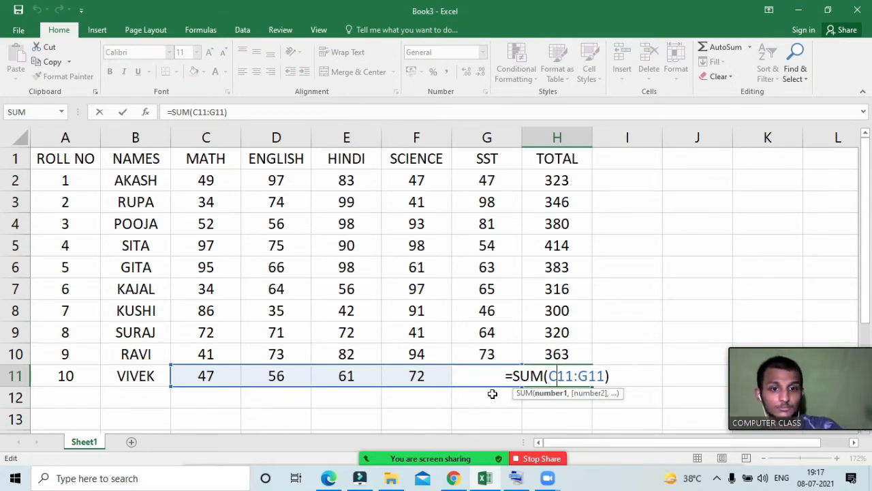
key("Return")
scroll(482, 393, "down", 2)
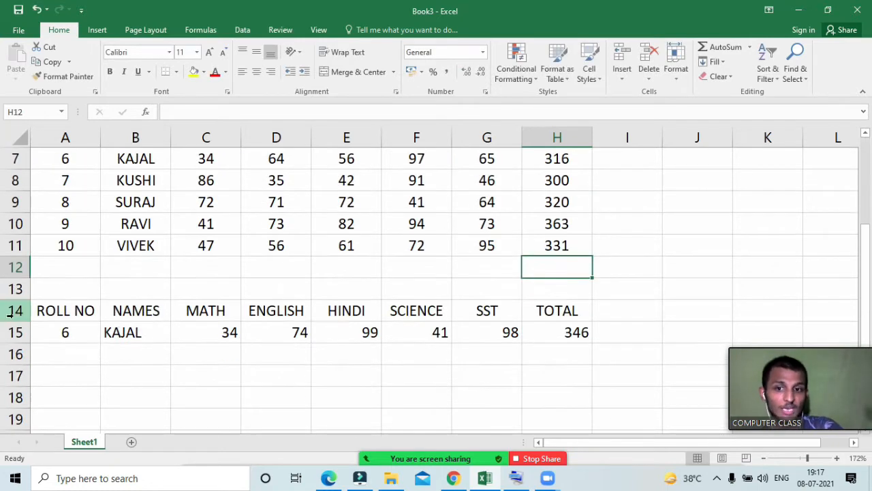
left_click(287, 339)
double_click(290, 334)
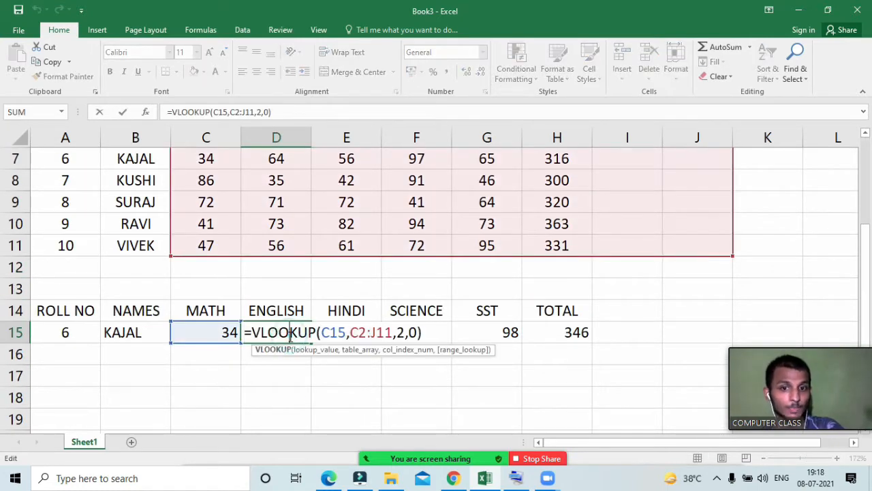
key("Return")
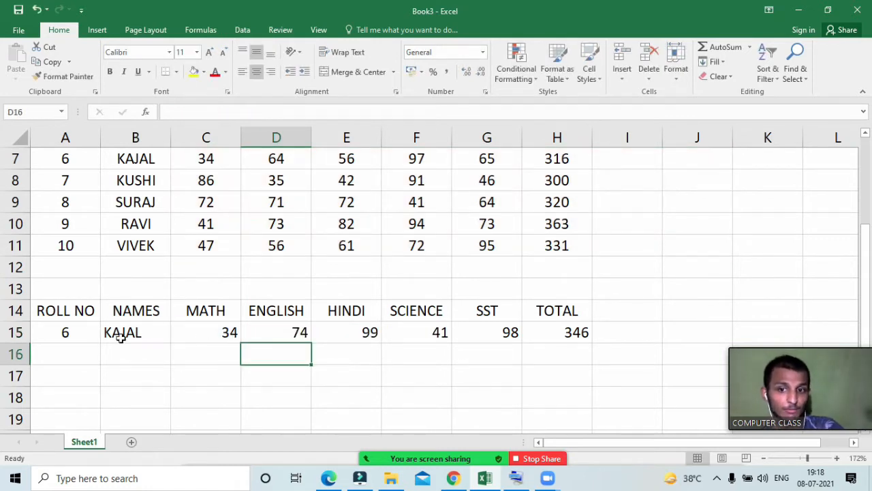
- Review the filled lookup results in B15:H15 and trace the H15 formula's range G2:N11 in the marks table
left_click_drag(121, 339, 552, 334)
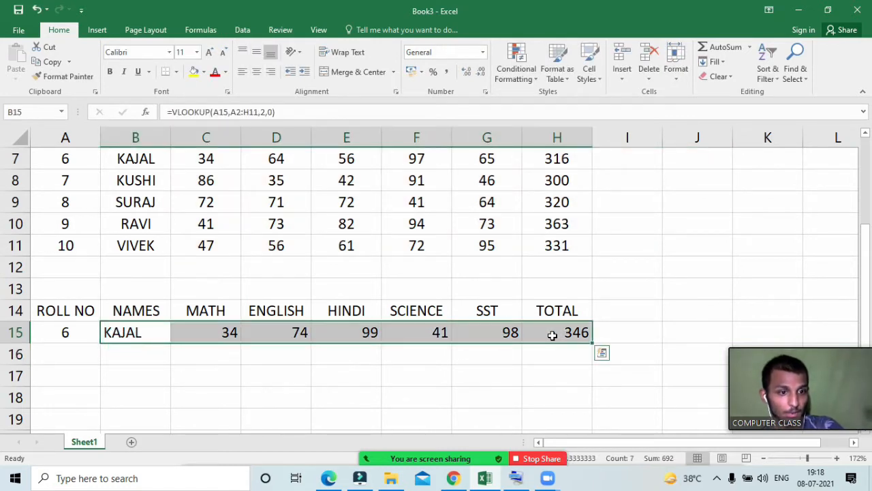
left_click(505, 332)
left_click(566, 334)
double_click(579, 333)
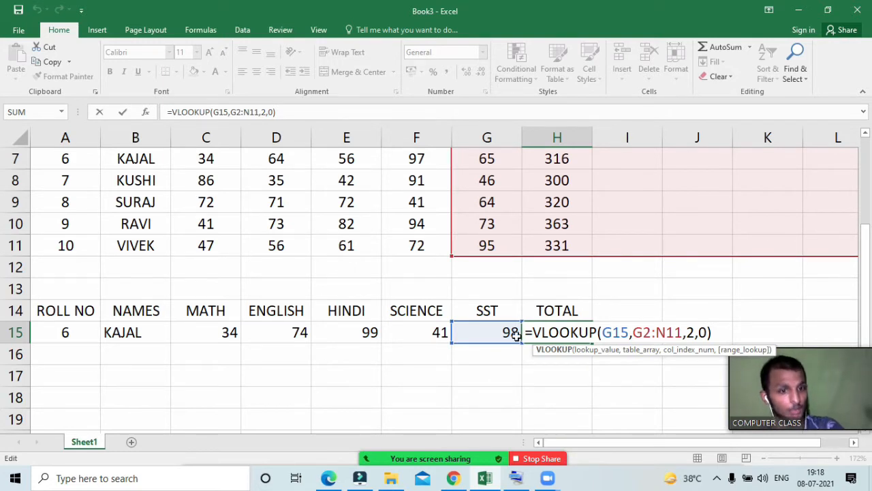
scroll(514, 217, "up", 2)
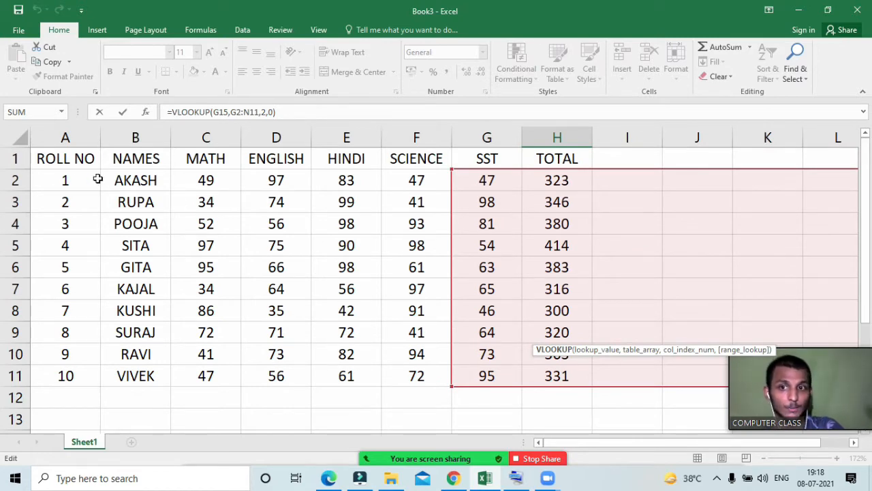
- Highlight the full marks table A2:H11 and compare it with the shifted block starting at G2
left_click_drag(64, 179, 546, 376)
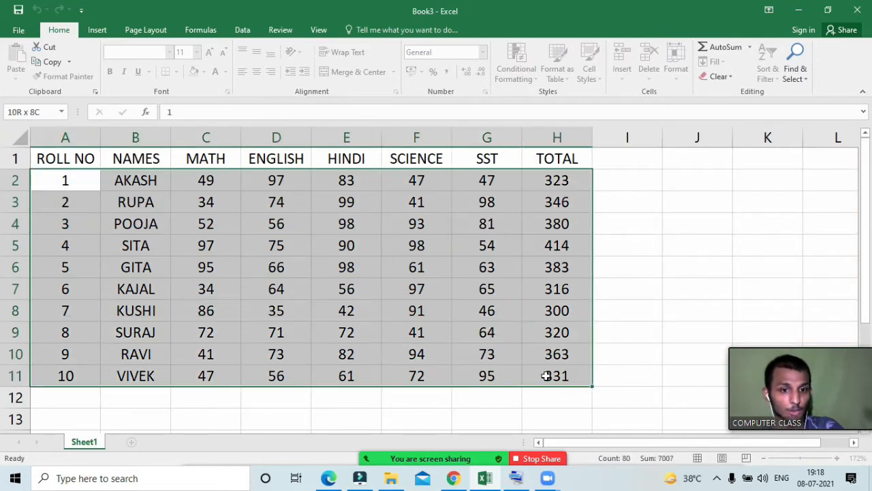
left_click_drag(495, 276, 867, 393)
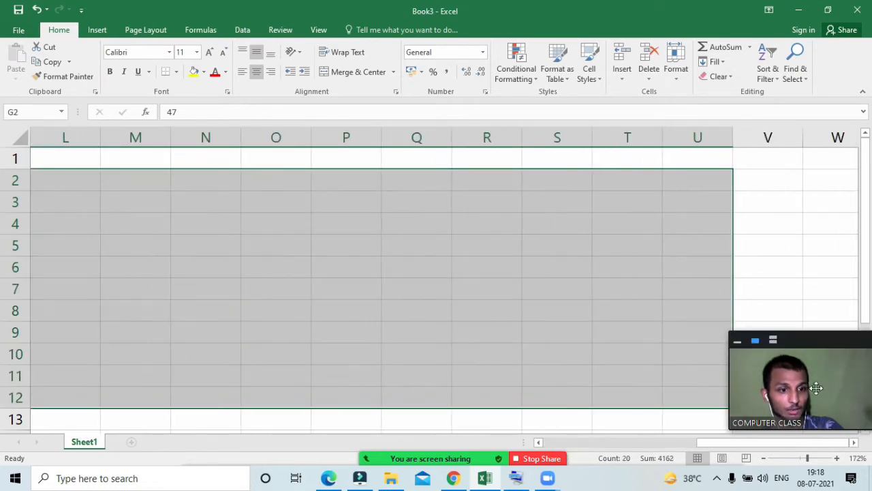
left_click(555, 362)
scroll(743, 450, "left", 5)
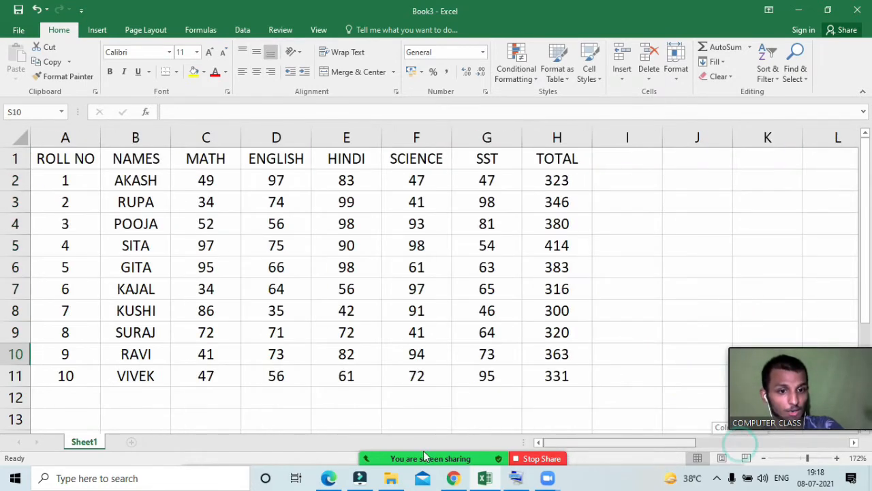
- Review the lookup row's VLOOKUP formulas from B15 through F15, checking how their references shift
scroll(222, 302, "down", 1)
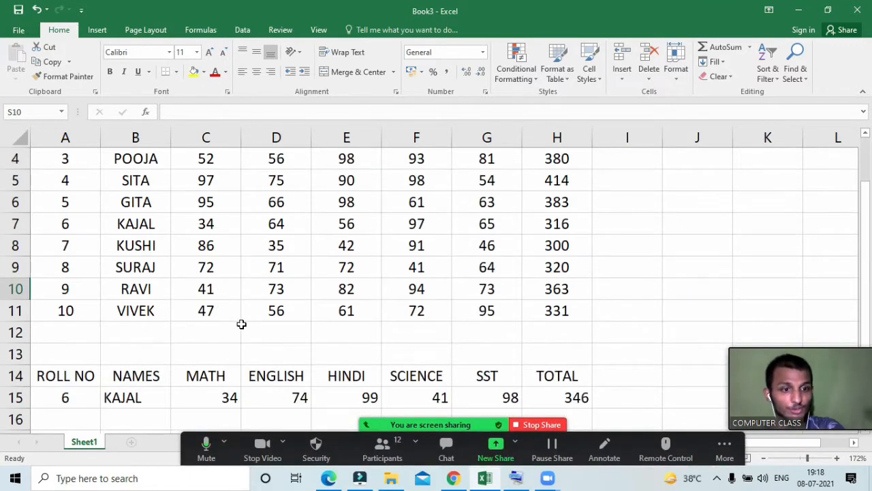
scroll(241, 323, "down", 1)
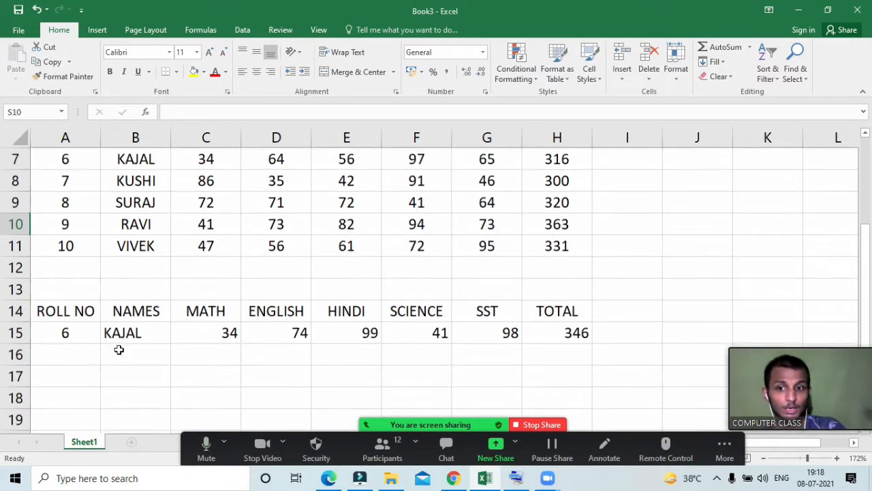
left_click(52, 333)
left_click(111, 337)
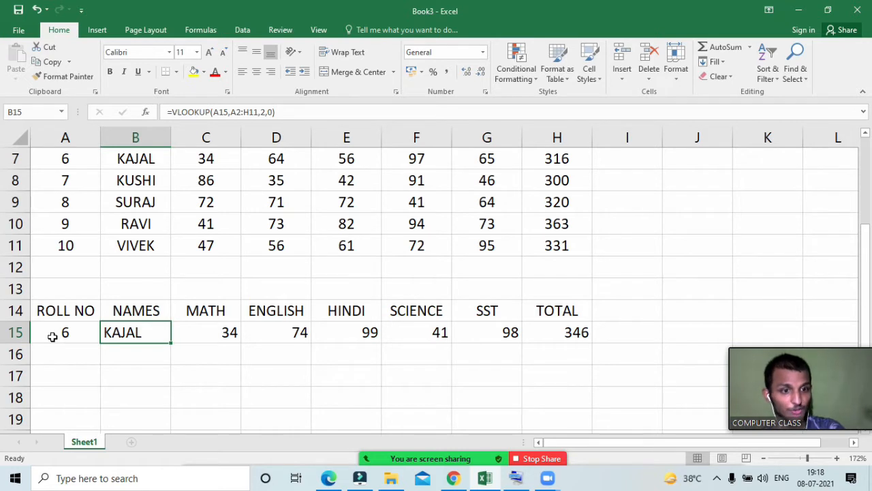
left_click(179, 377)
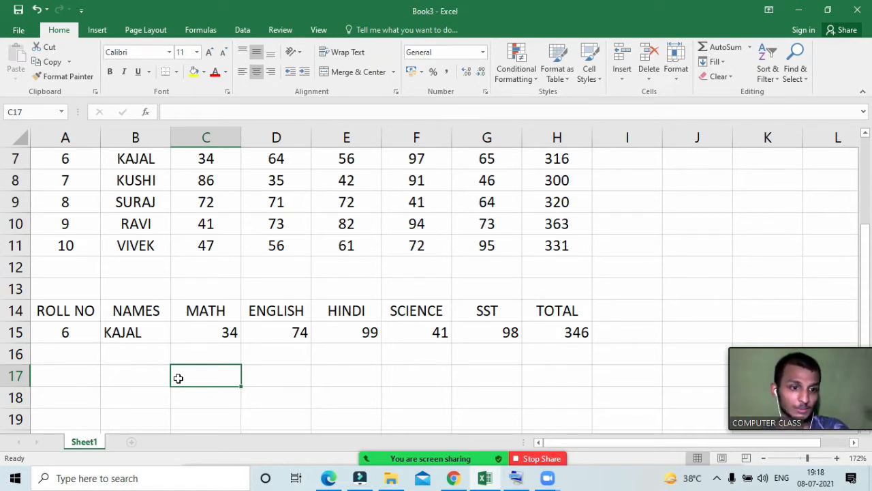
left_click(253, 390)
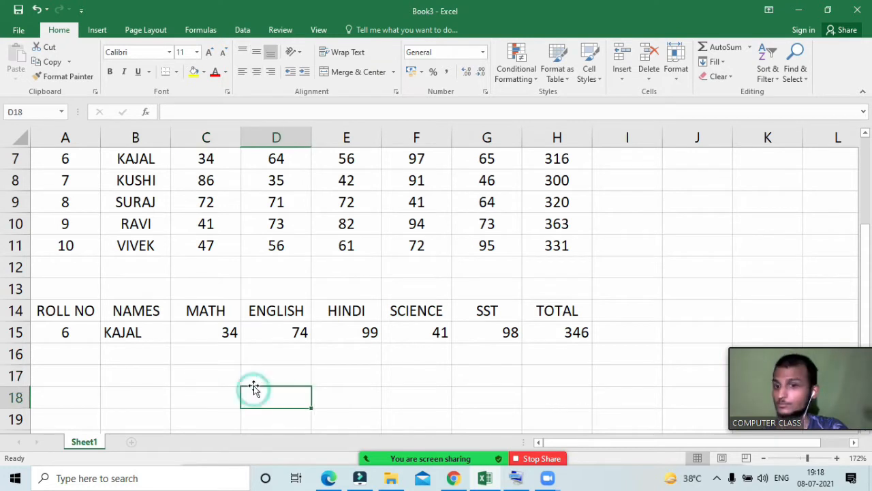
left_click(232, 339)
left_click(272, 335)
left_click(370, 332)
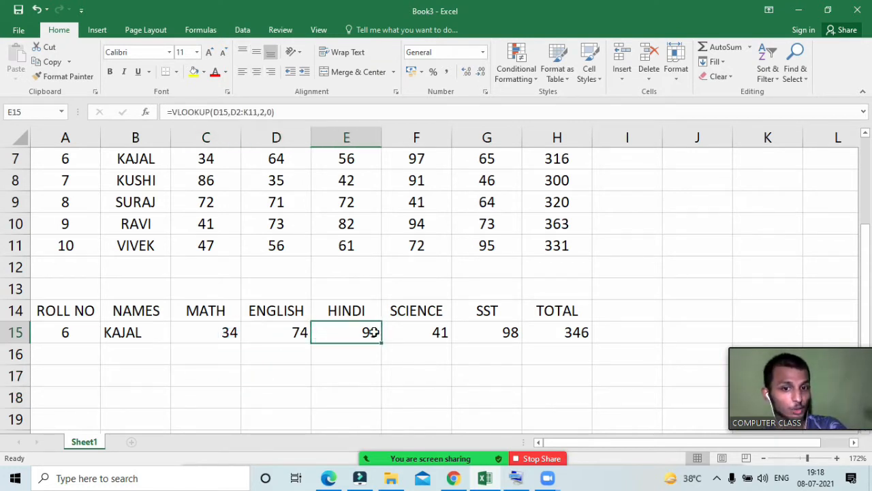
left_click(440, 333)
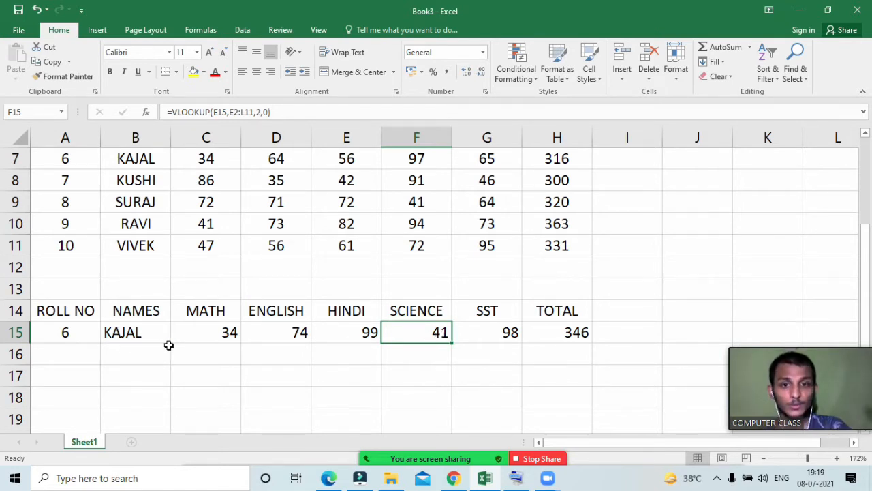
- Merge columns E and F across in each of rows 18 to 20, below the lookup row
scroll(266, 381, "down", 2)
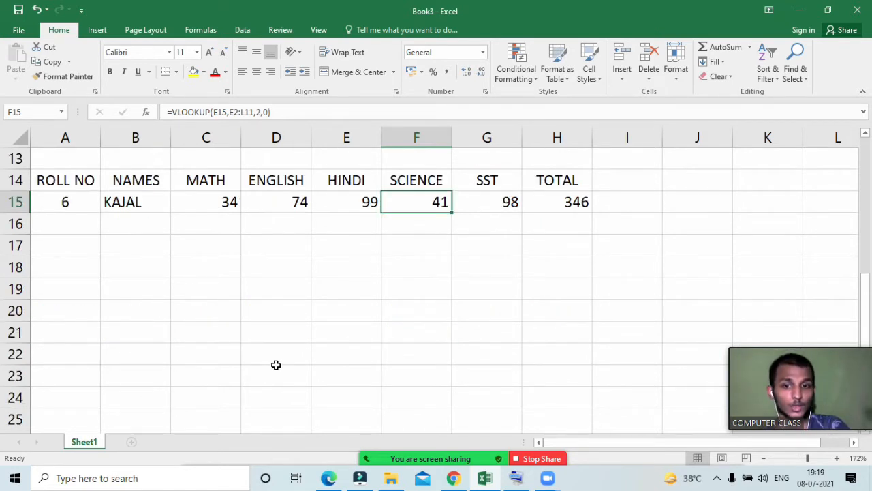
left_click(338, 265)
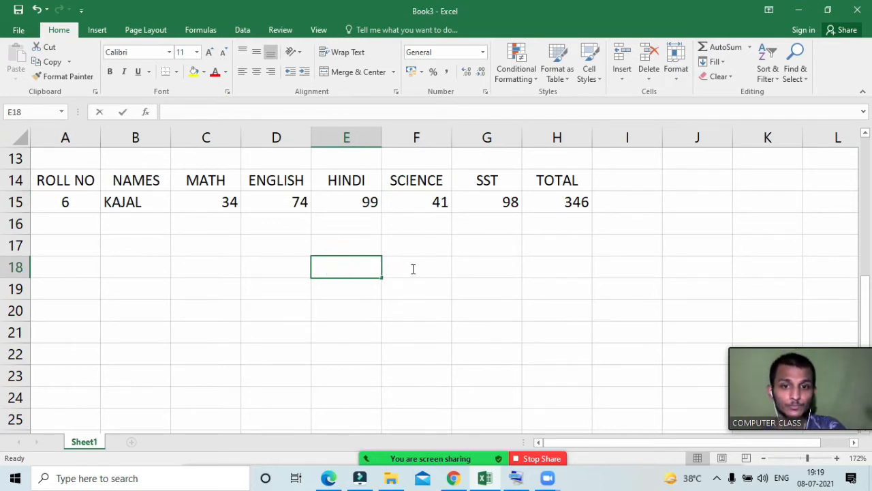
left_click_drag(353, 265, 419, 311)
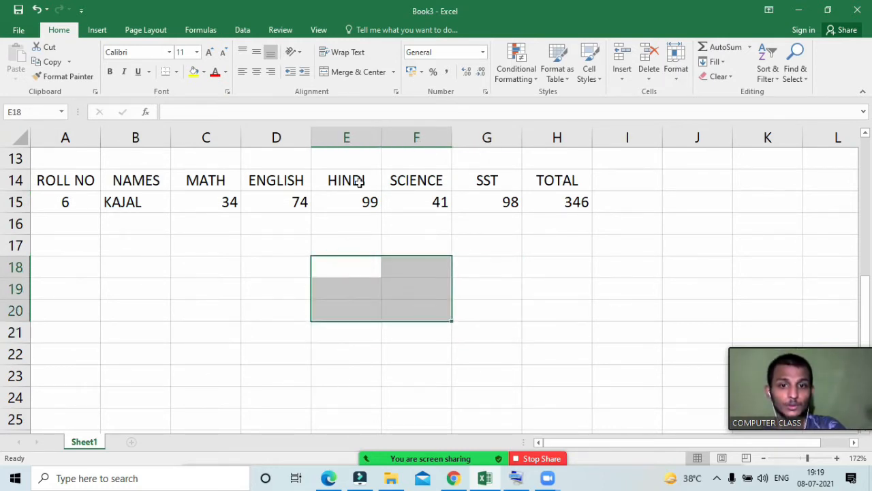
left_click(394, 72)
left_click(389, 107)
left_click(388, 296)
left_click(373, 267)
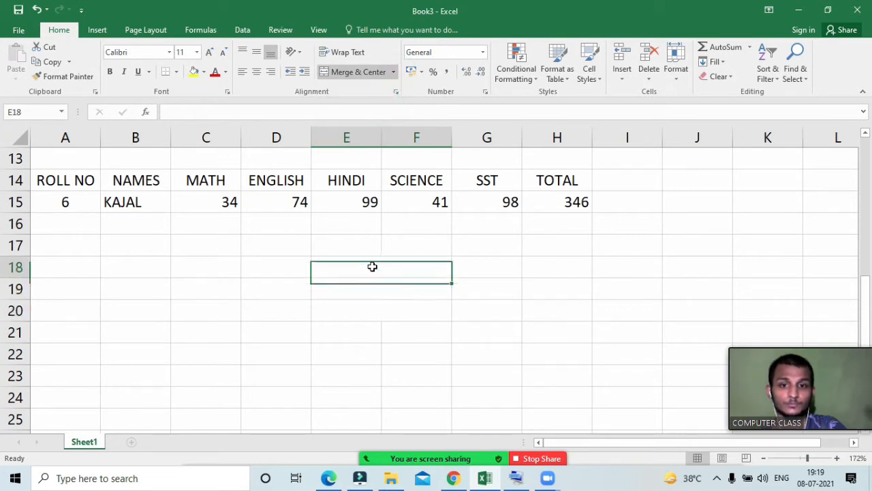
- Enter the label "ROW & COLUMN" in the merged cell E18
type("EOW")
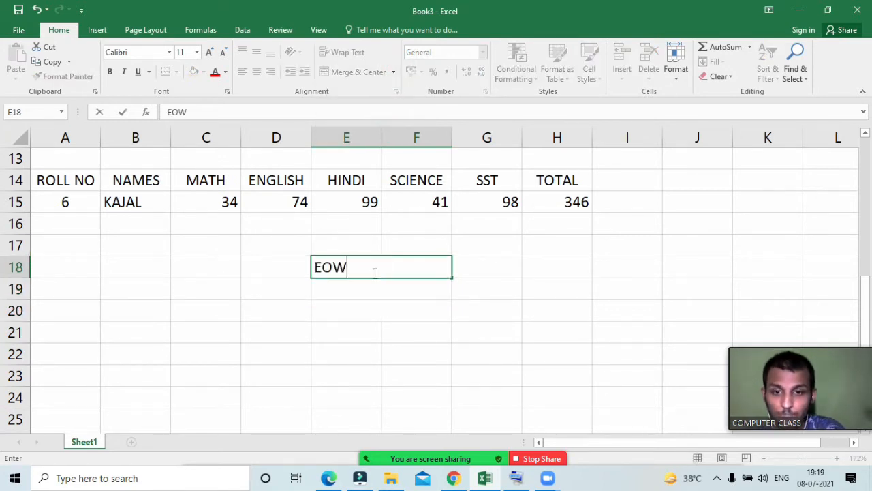
key("BackSpace")
key("BackSpace")
key("BackSpace")
type("O")
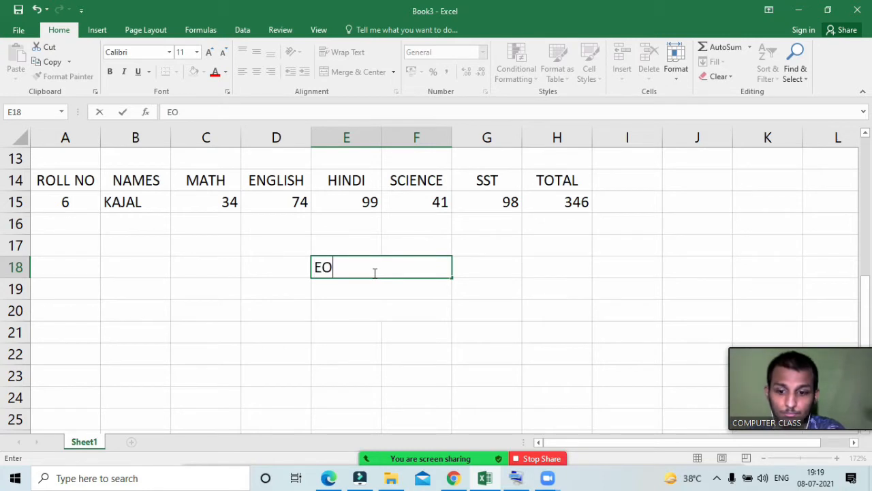
type("W===")
key("BackSpace")
key("BackSpace")
key("BackSpace")
key("BackSpace")
key("BackSpace")
key("BackSpace")
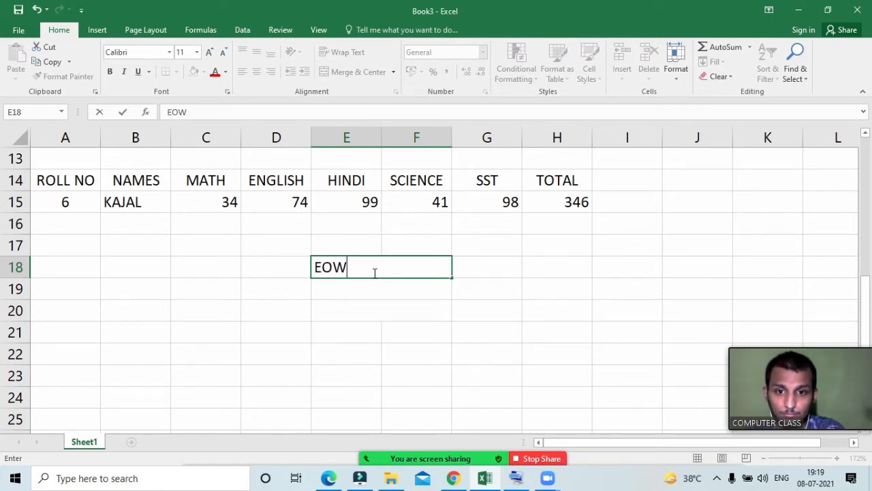
type("ROW")
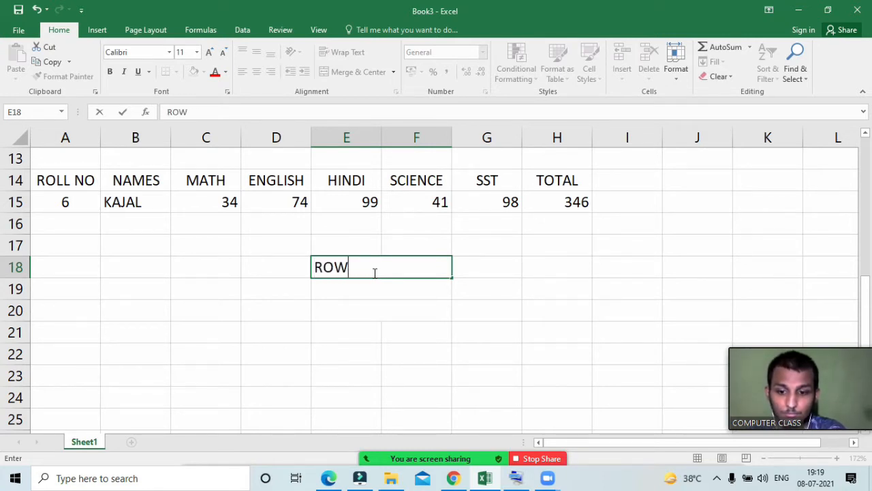
type(" & ")
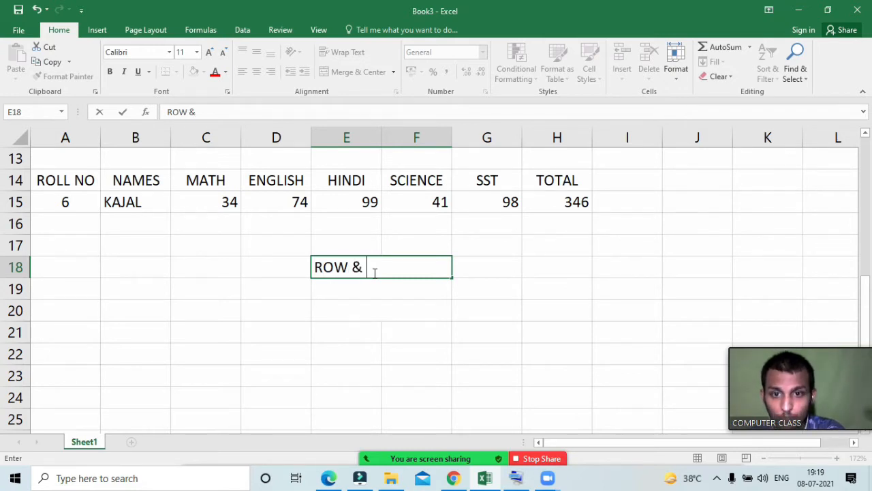
type("COLUMN")
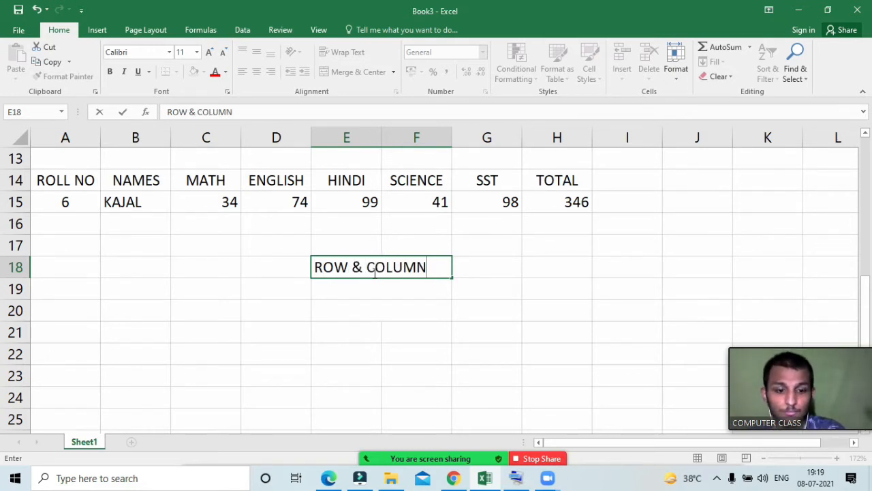
key("Return")
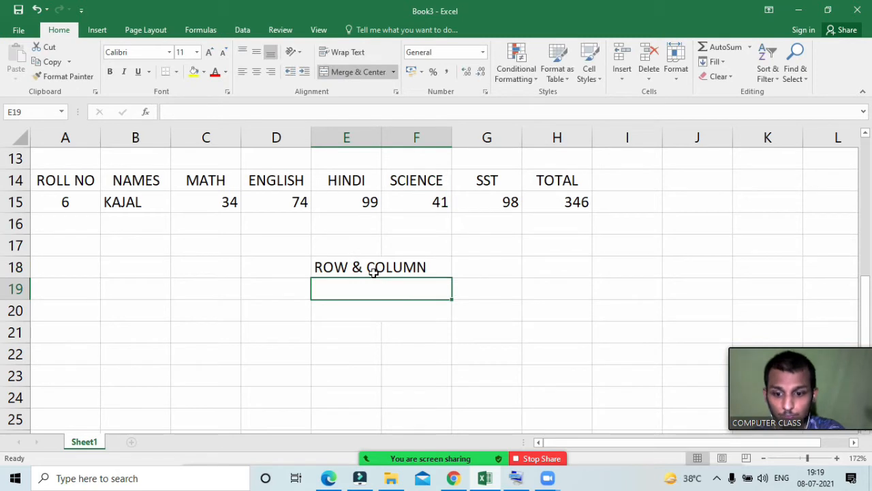
- Enter the labels "ROW" in E19 and "COLUMN" in E20
type("ROW")
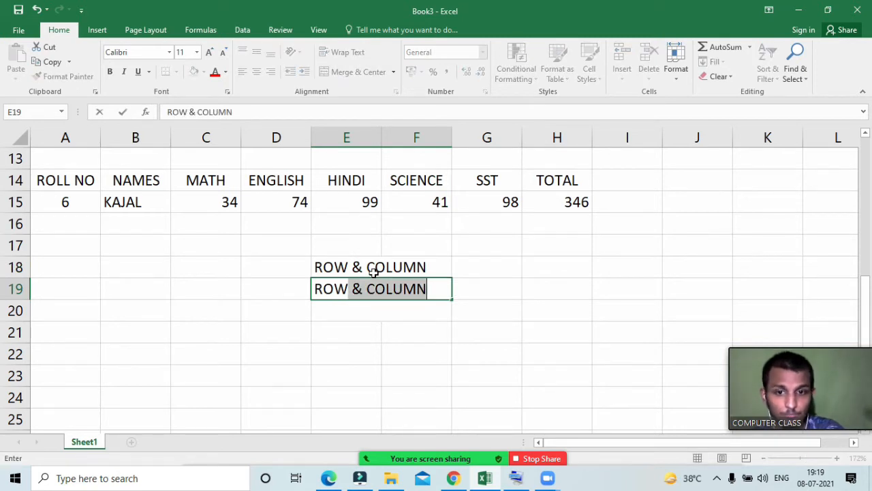
key("Delete")
key("Return")
type("CO")
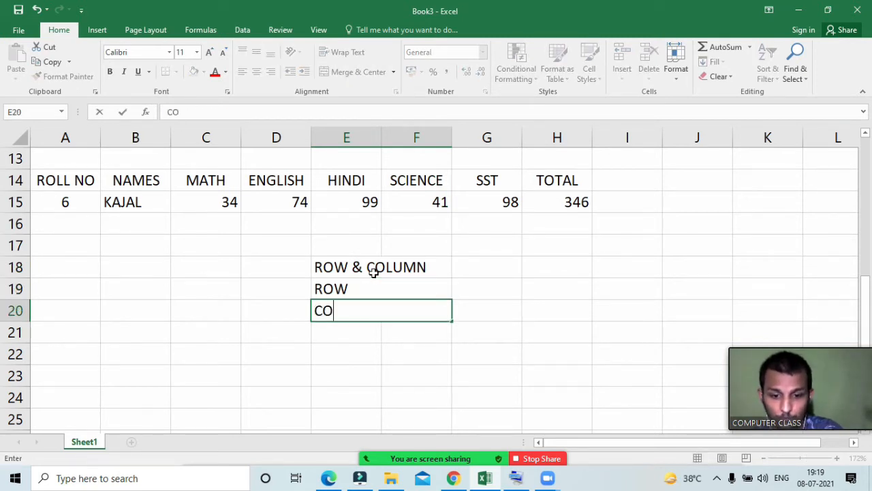
type("LUMN")
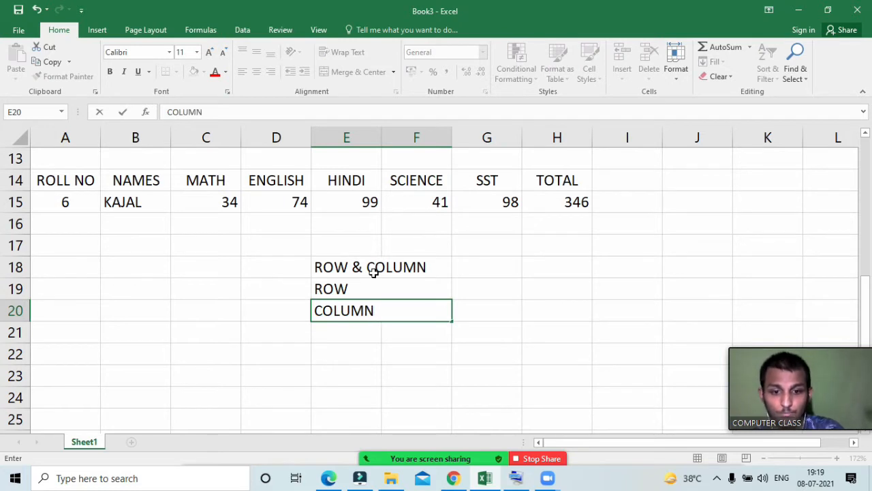
key("Return")
- Review the three reference-type labels in E18:E20 and the empty cells around them
left_click(398, 292)
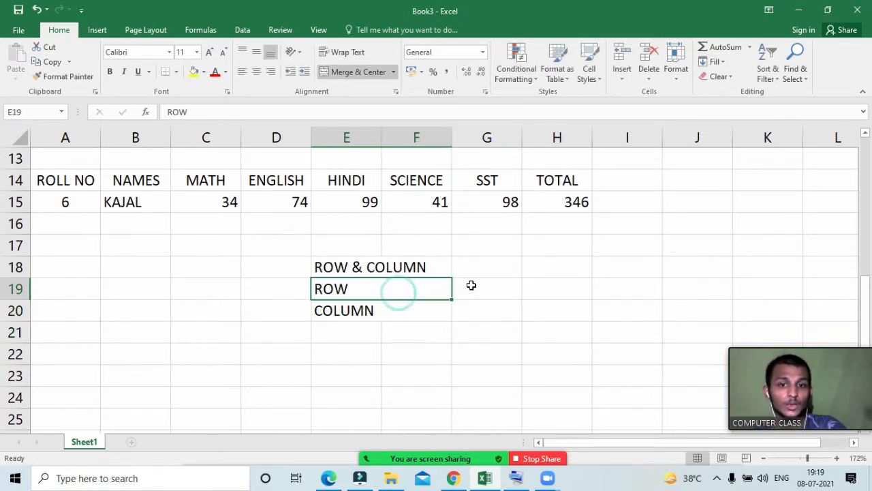
left_click(475, 271)
left_click(371, 269)
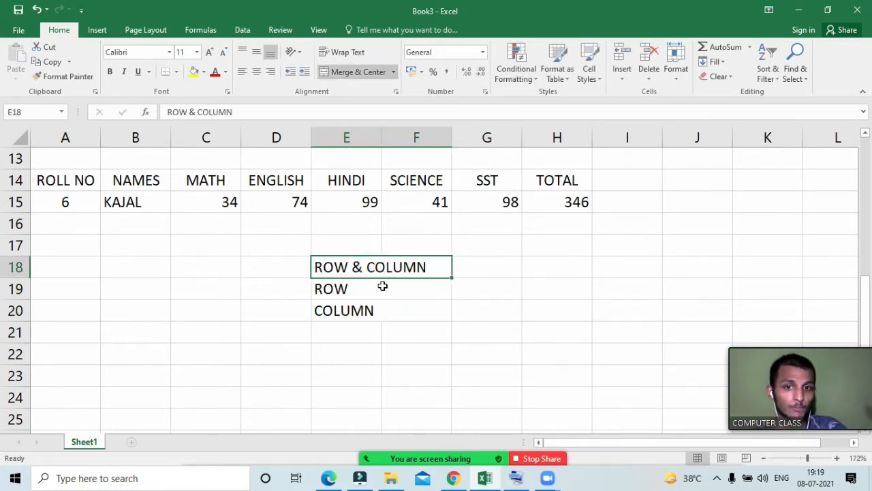
left_click(379, 287)
left_click(379, 312)
left_click(379, 285)
left_click(380, 271)
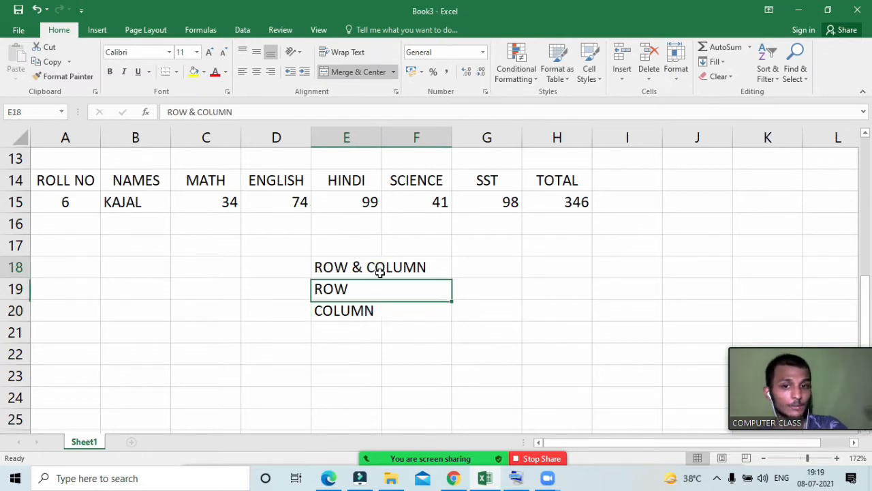
left_click_drag(380, 271, 382, 309)
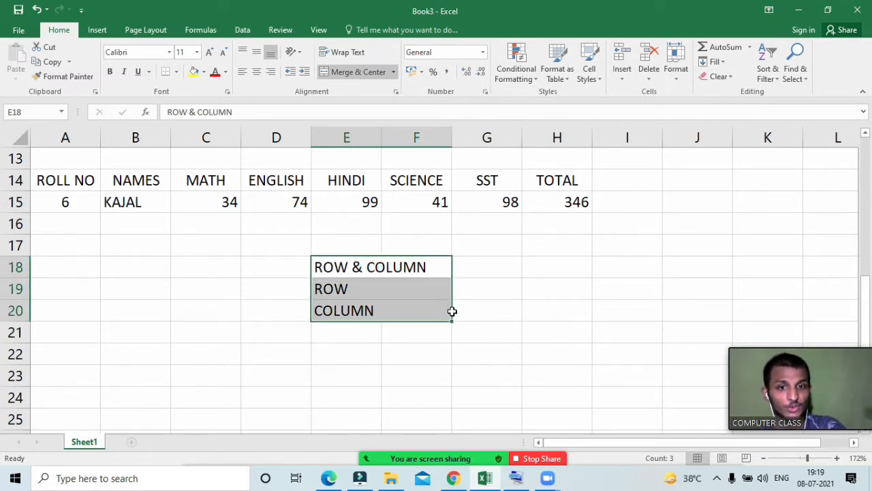
left_click(486, 264)
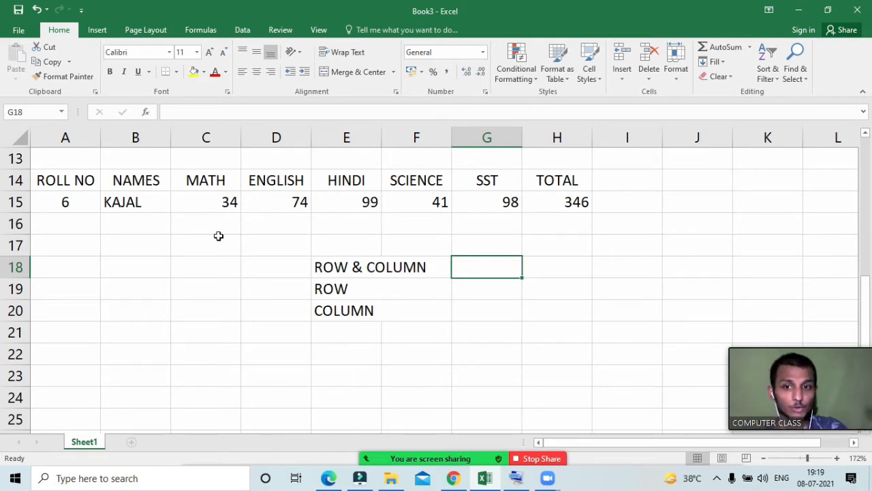
left_click_drag(218, 236, 189, 236)
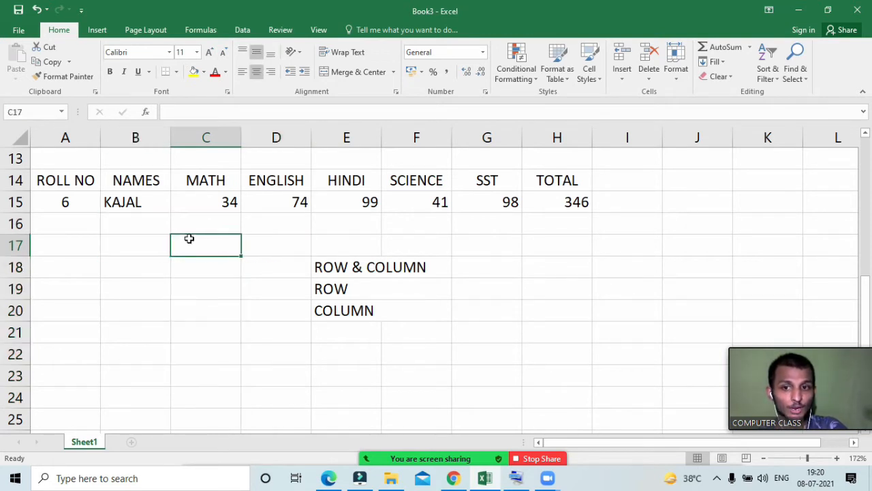
- Enter "1 TIME f4" in G18, beside the ROW & COLUMN label
left_click(347, 268)
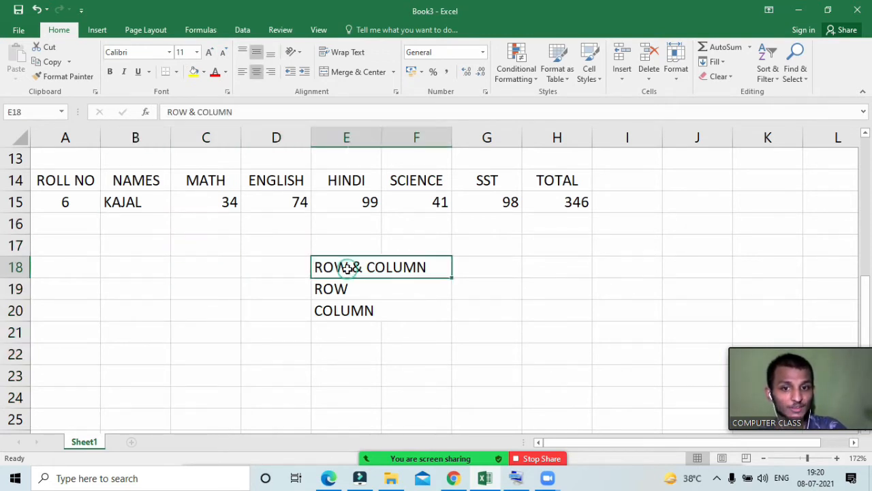
left_click(502, 270)
type("1")
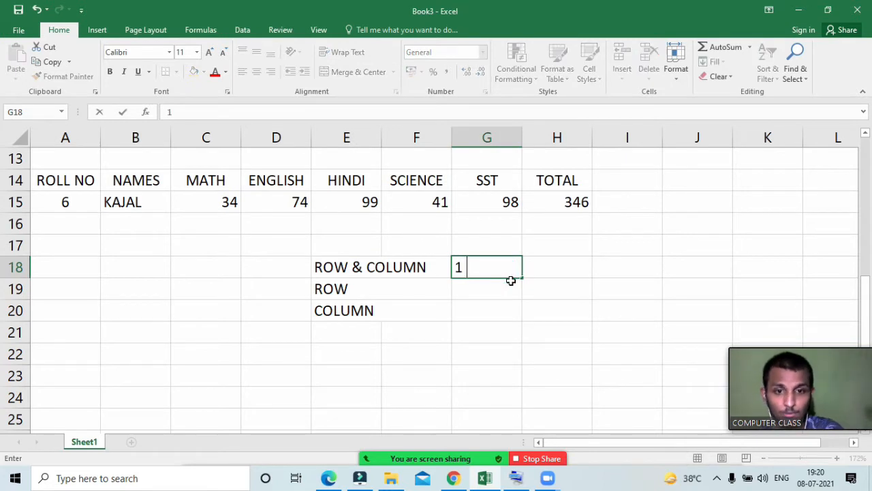
type(" TIME ")
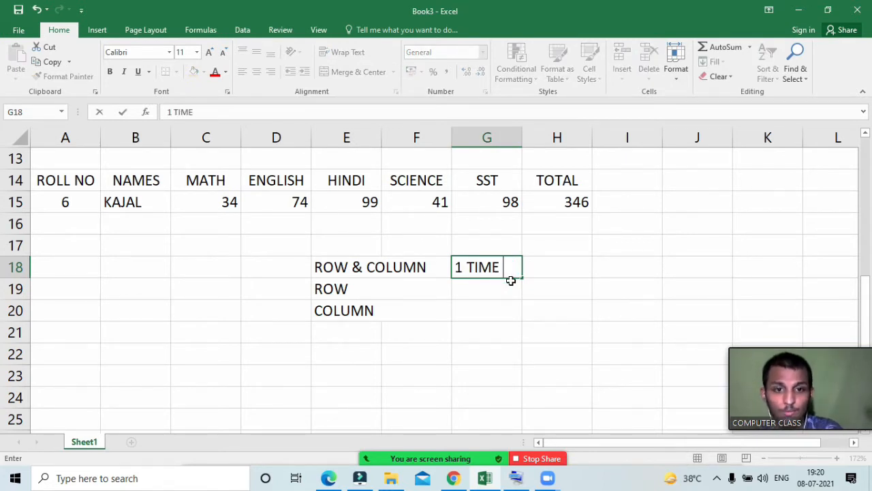
type("f")
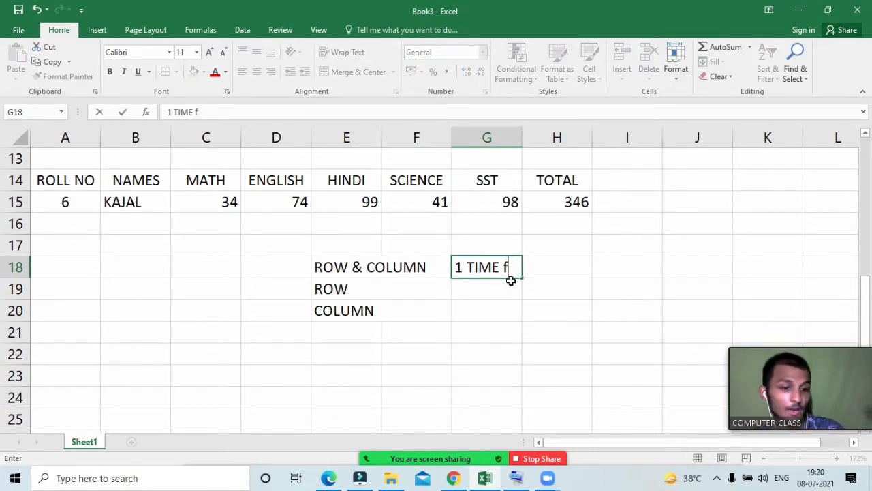
type("4")
key("Return")
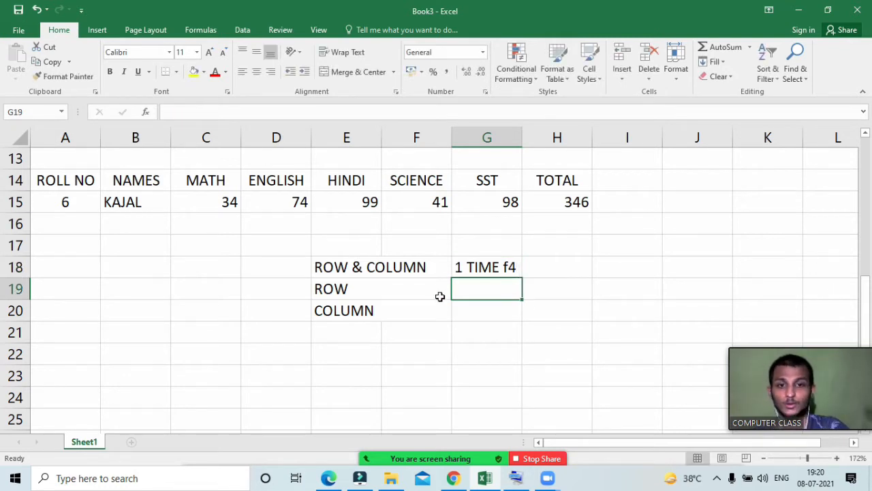
- Compare the ROW & COLUMN and ROW labels, tracing across rows 17 to 20 to illustrate the row direction
left_click(358, 267)
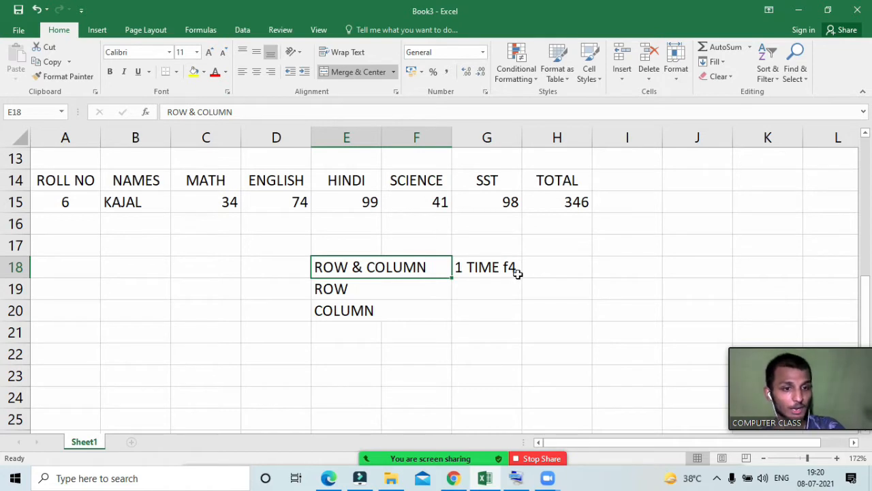
left_click(337, 293)
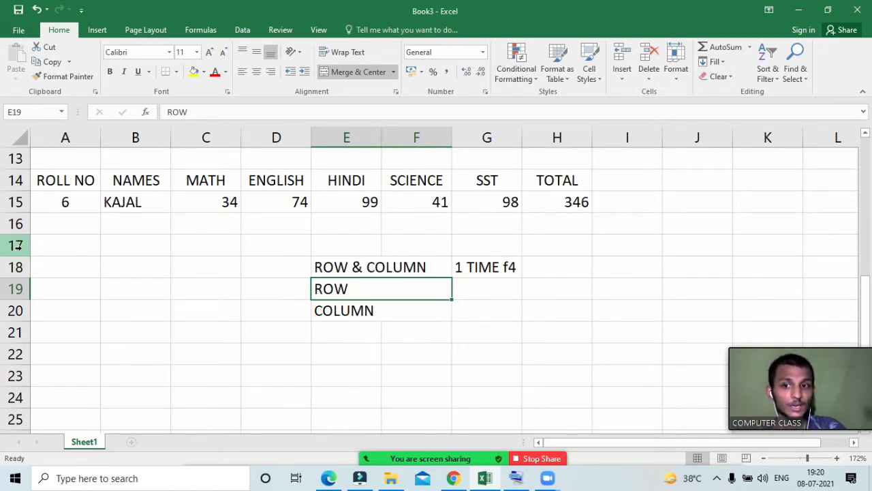
left_click_drag(93, 245, 346, 247)
left_click_drag(66, 272, 292, 268)
left_click_drag(18, 298, 281, 303)
left_click_drag(206, 319, 321, 321)
left_click(419, 296)
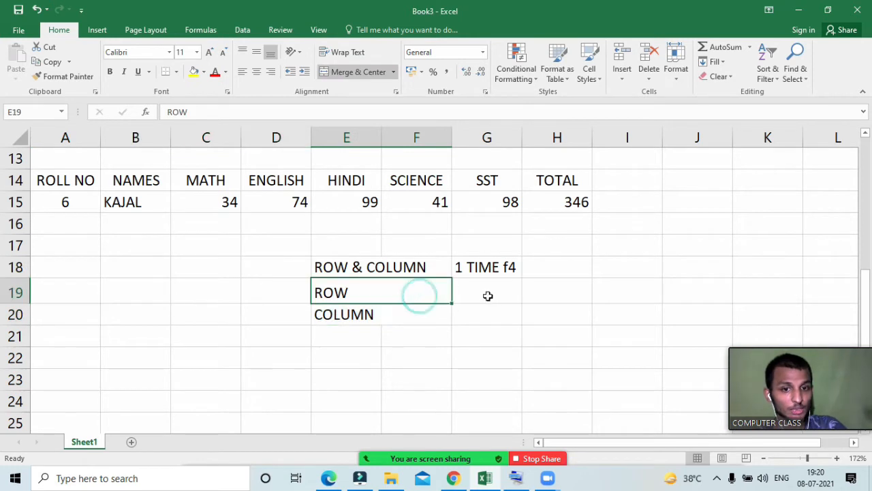
- Enter "2 time f4" in G19, beside the ROW label
left_click(487, 295)
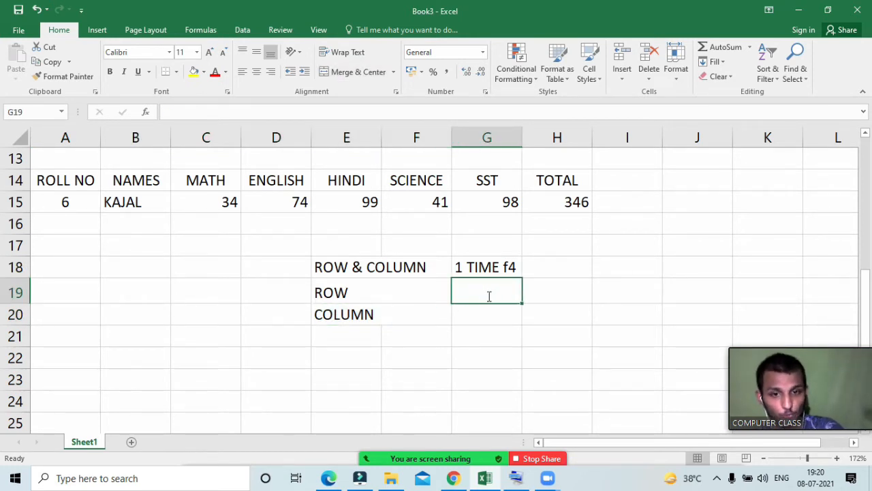
type("2 ti")
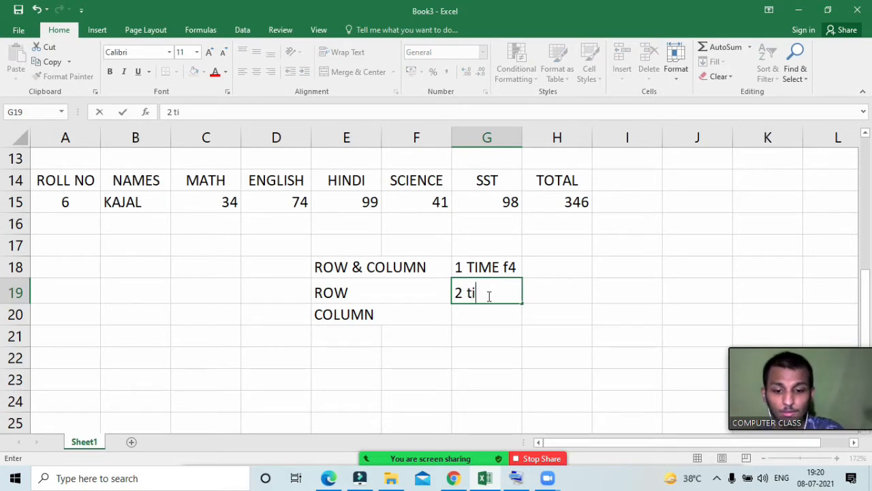
type("me ")
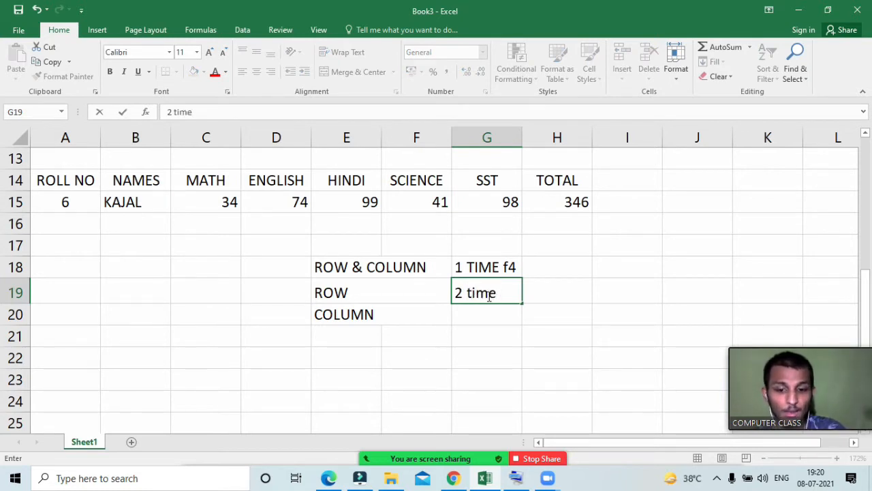
type("f4")
key("Return")
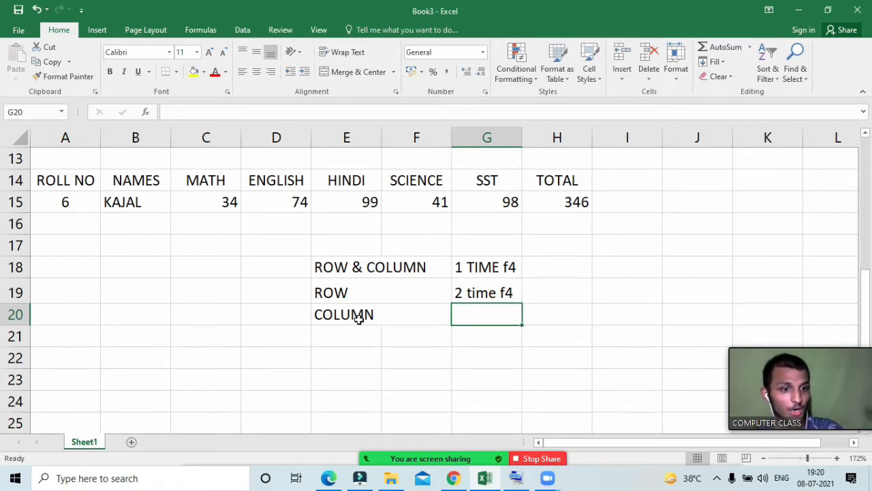
- Trace back and forth across row 22 to illustrate the row direction, and examine the COLUMN label in E20
left_click_drag(195, 356, 462, 362)
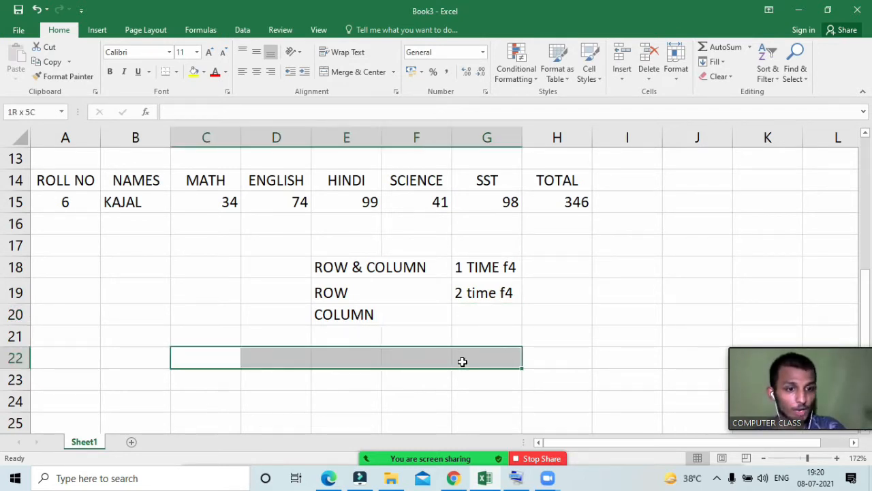
left_click_drag(361, 368, 169, 358)
left_click(227, 356)
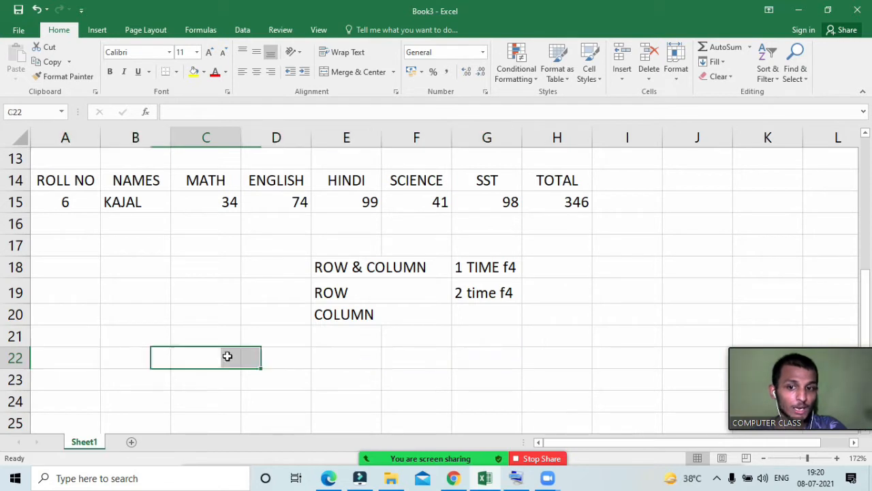
left_click_drag(228, 356, 439, 366)
left_click(353, 316)
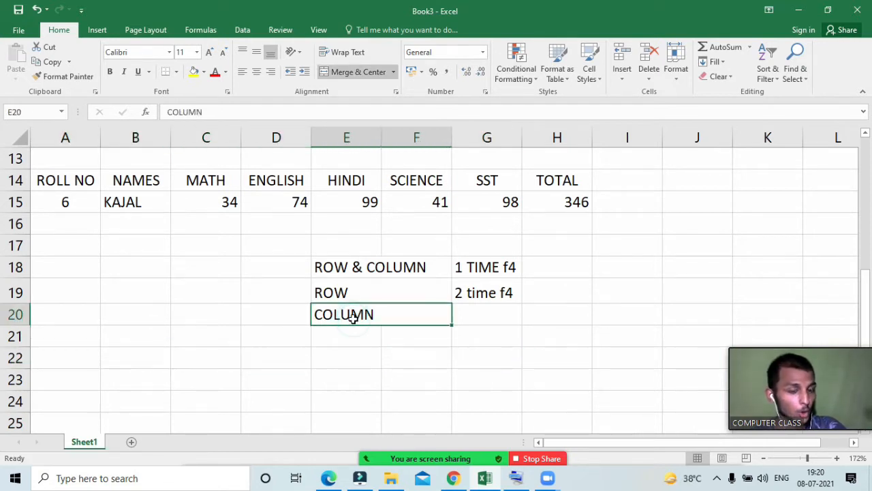
left_click(477, 315)
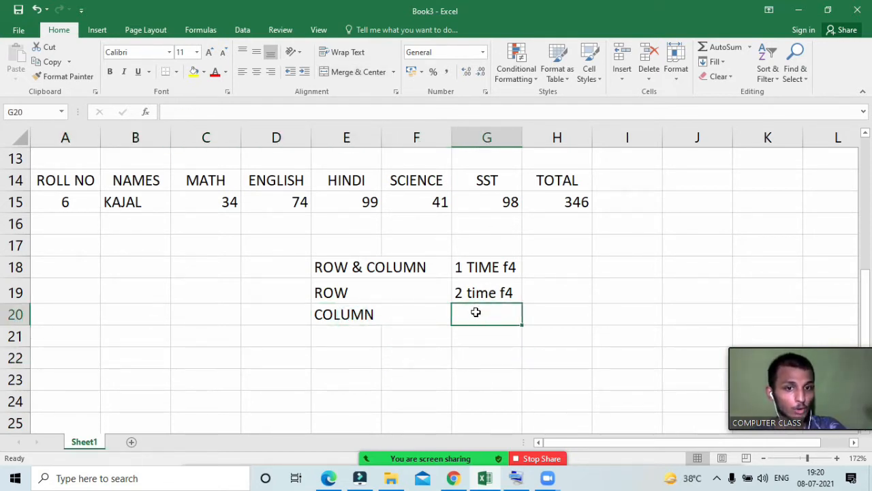
double_click(473, 320)
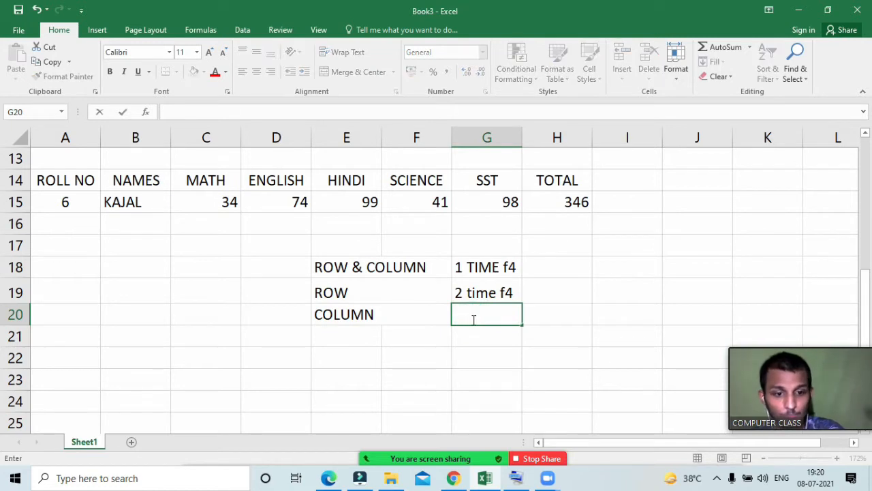
key("Down")
key("Down")
key("Down")
key("Down")
key("Down")
key("Down")
key("Down")
key("Down")
key("Down")
key("Down")
key("Down")
key("Down")
key("Down")
key("Down")
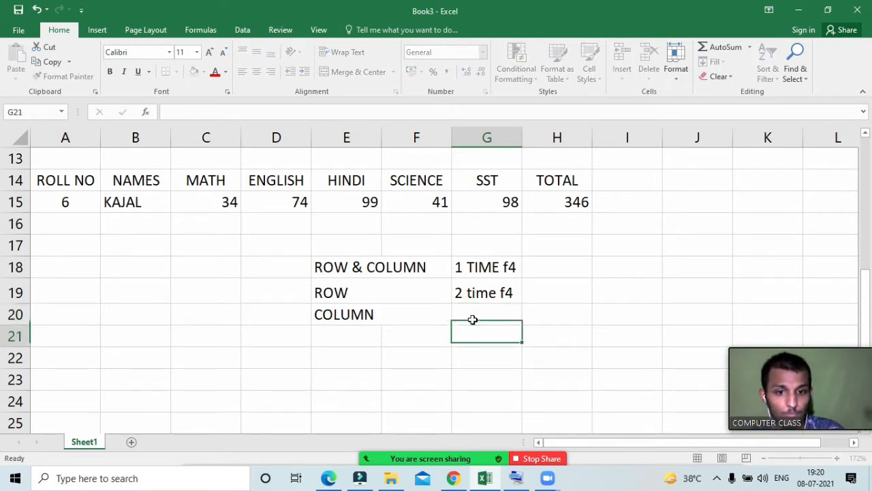
key("Up")
key("Up")
key("Up")
key("Up")
key("Up")
key("Up")
key("Up")
key("Up")
key("Up")
key("Up")
key("Up")
key("Up")
key("Up")
key("Up")
key("Up")
key("Up")
key("Up")
key("Up")
key("Up")
key("Up")
key("Up")
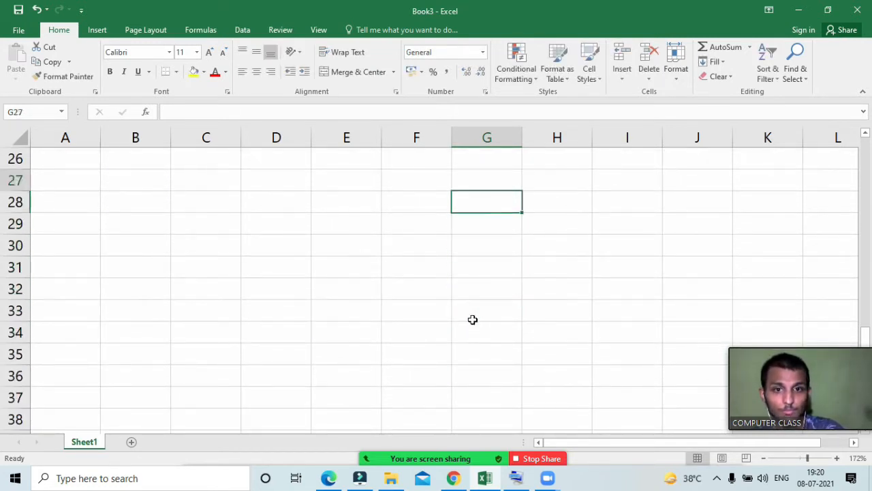
key("Down")
key("Down")
key("Down")
key("Down")
key("Down")
key("Down")
key("Down")
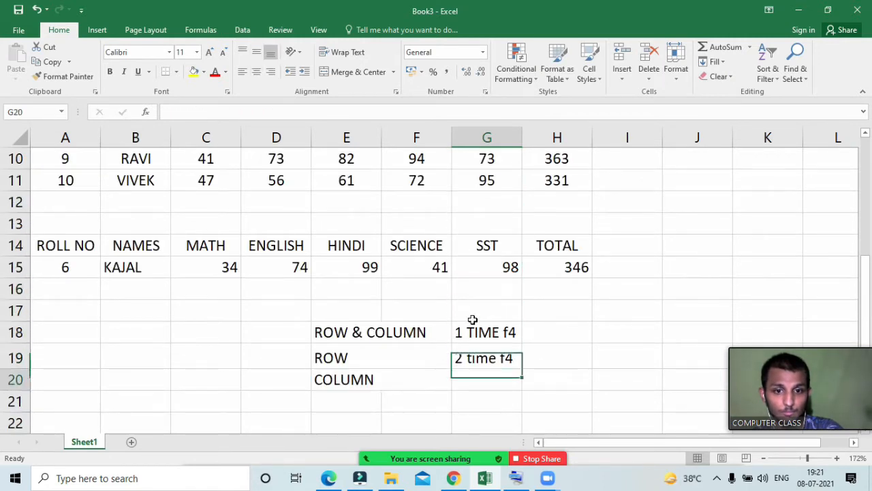
- Enter "3 time f4" in G20, beside the COLUMN label
type("3")
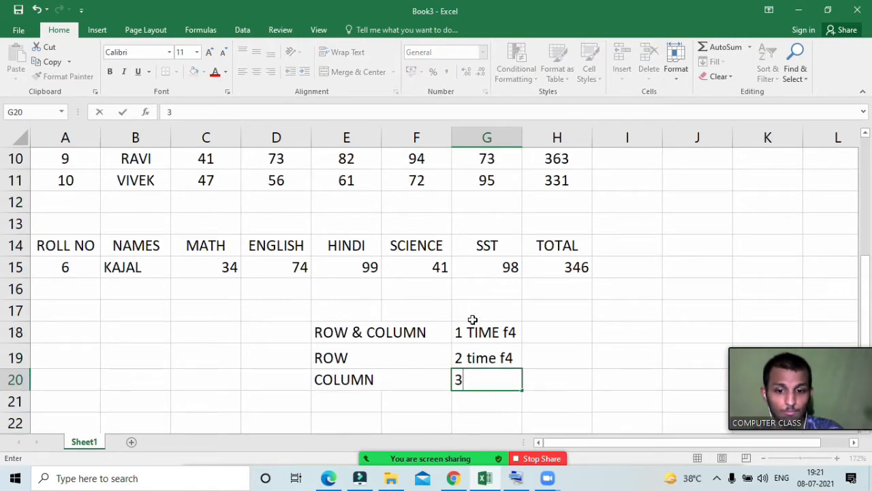
type(" time ")
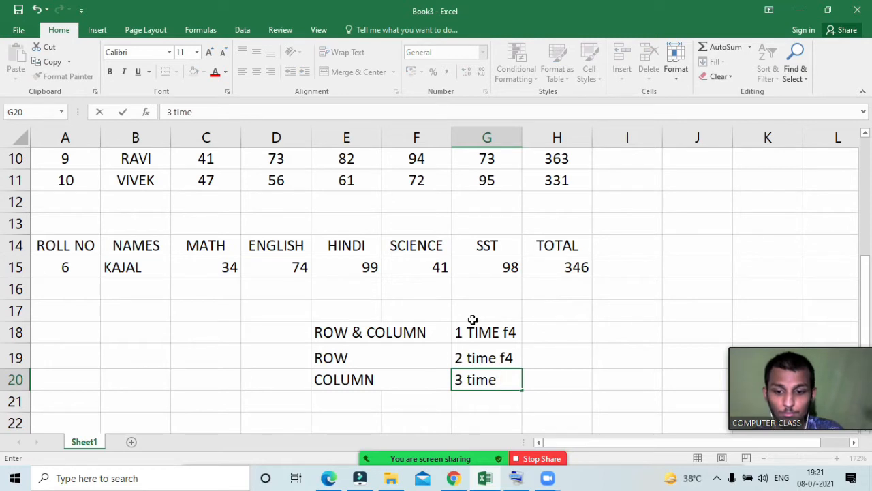
type("f4")
left_click(527, 361)
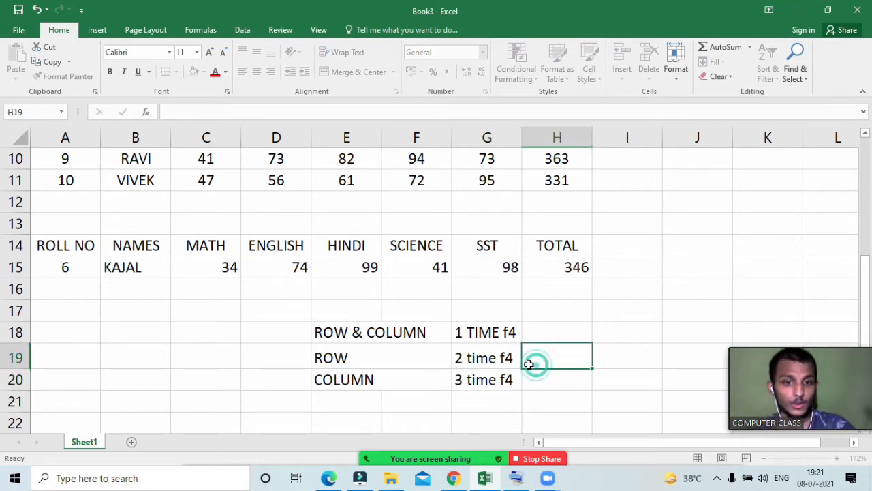
- Enter the sample value 5 in I18, in the empty area beside the F4 notes
scroll(543, 399, "down", 1)
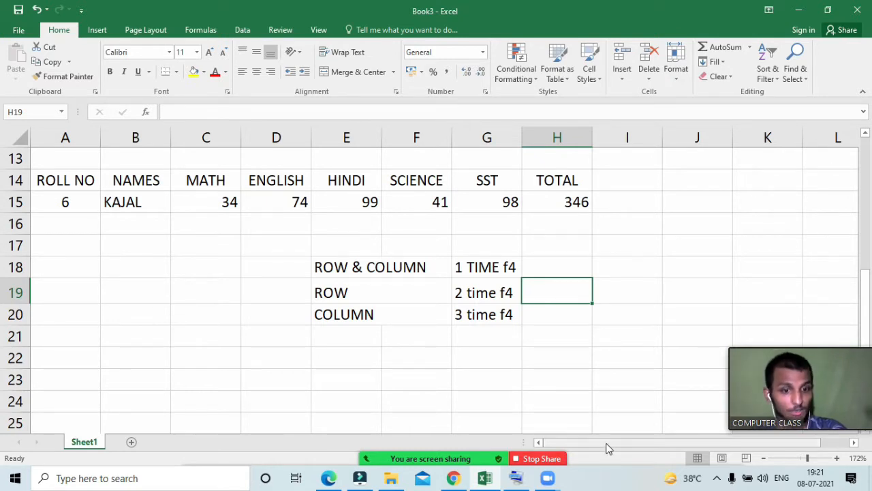
left_click(628, 263)
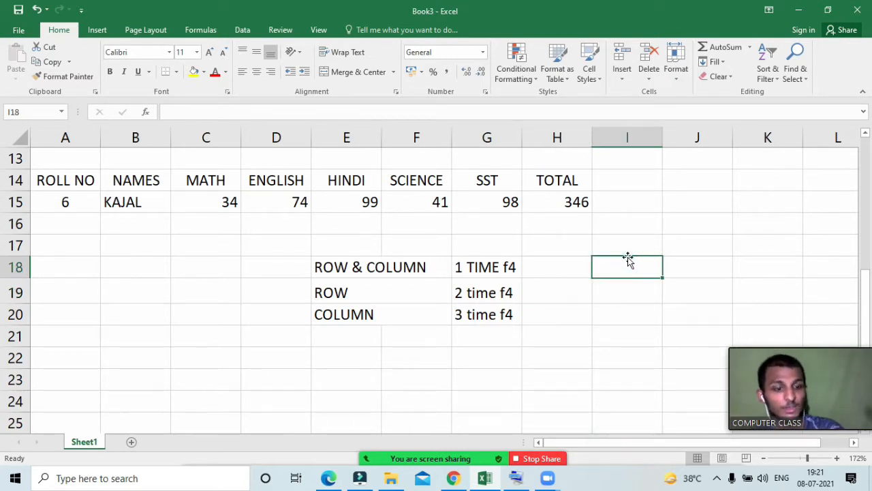
left_click_drag(812, 341, 166, 340)
type("5")
key("Tab")
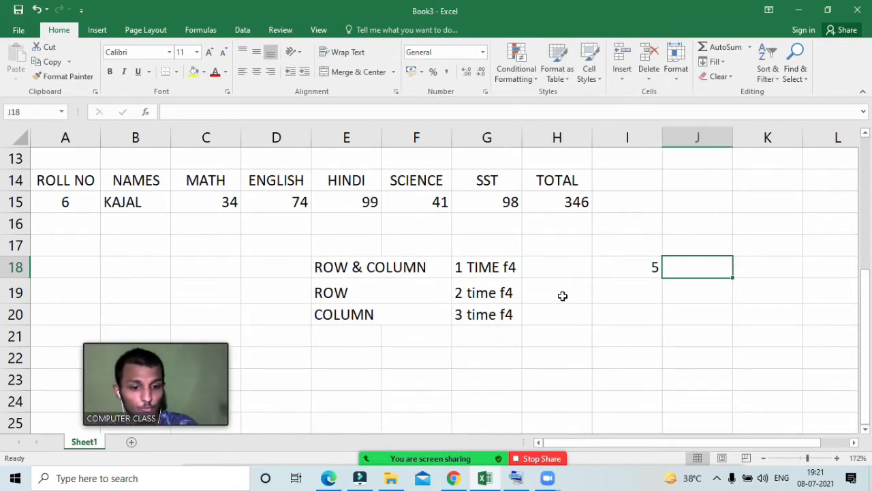
- Enter the relative reference =I18 in J18 and fill it down and across the range J18:L22
type("=")
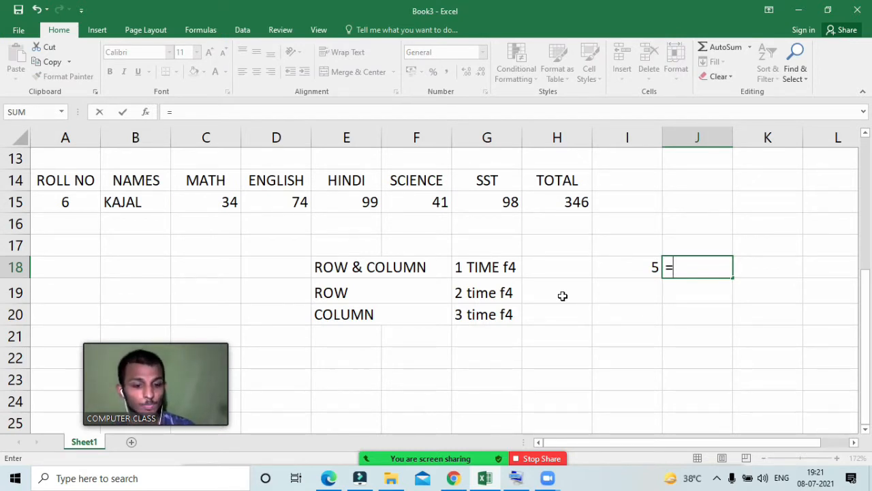
key("Left")
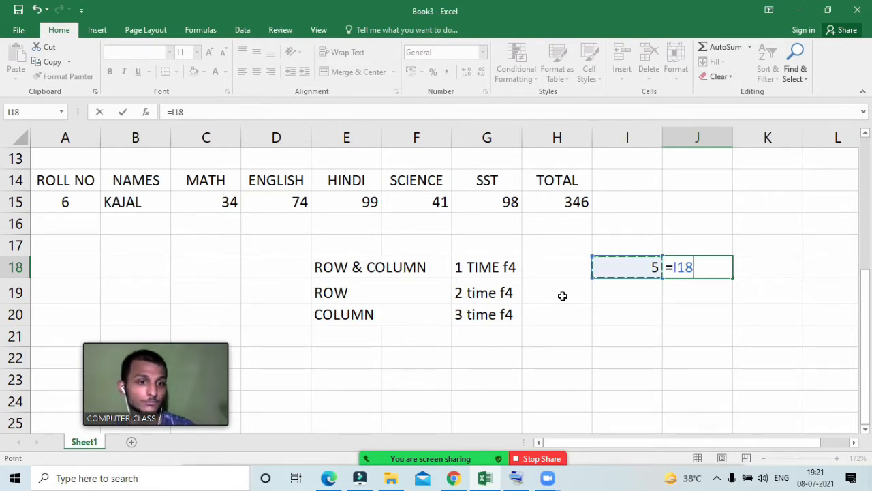
key("Return")
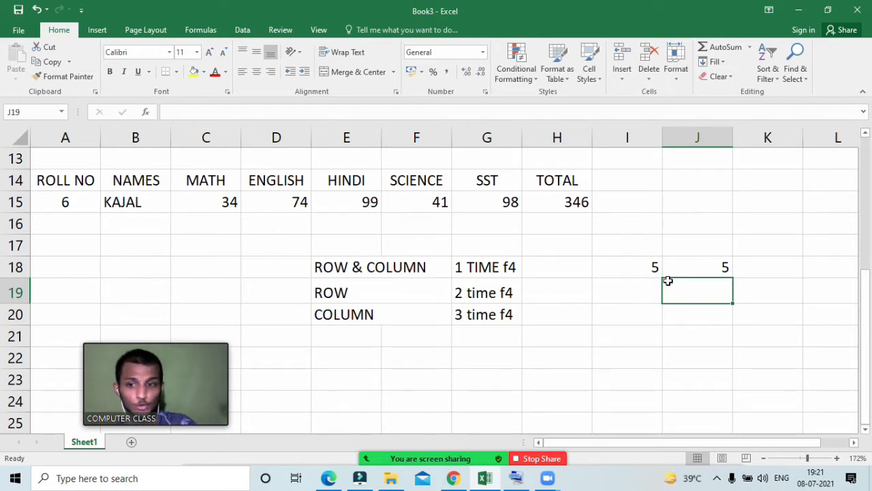
left_click_drag(682, 268, 827, 374)
key("ctrl+d")
key("ctrl+r")
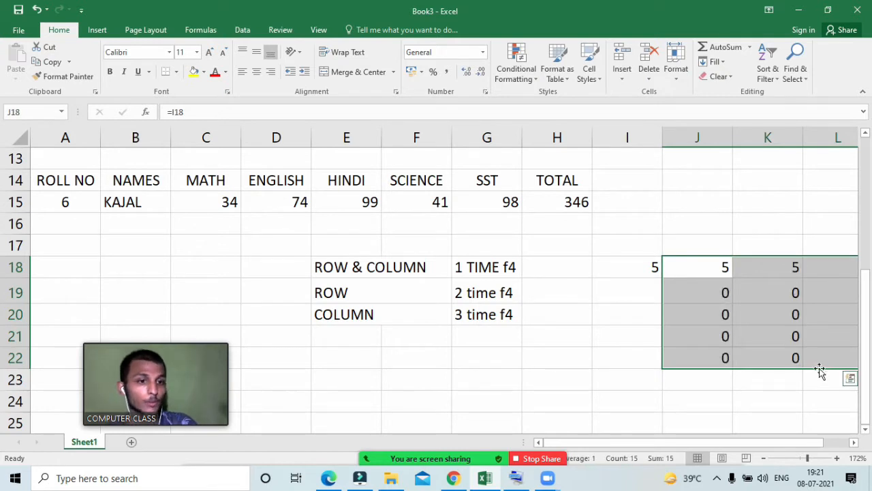
left_click(767, 419)
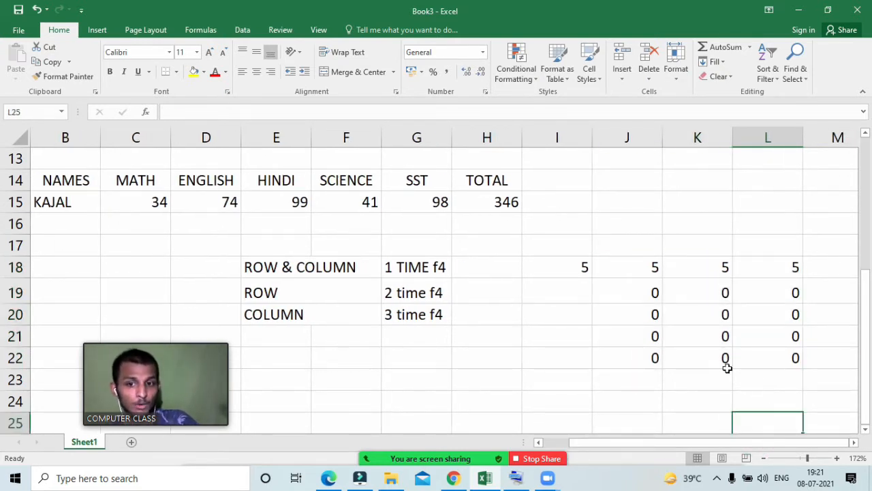
- Examine the copied formulas in K18, L18 and L22 to see which cell each one references
left_click(631, 269)
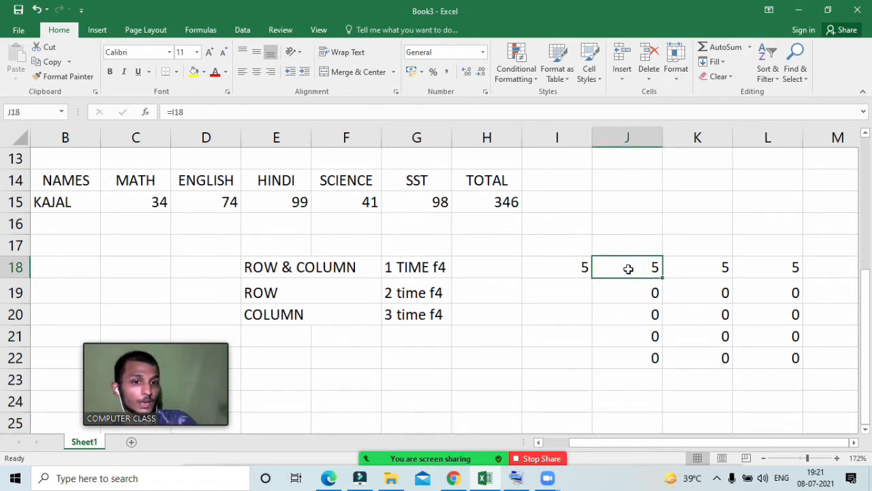
left_click(708, 267)
double_click(713, 268)
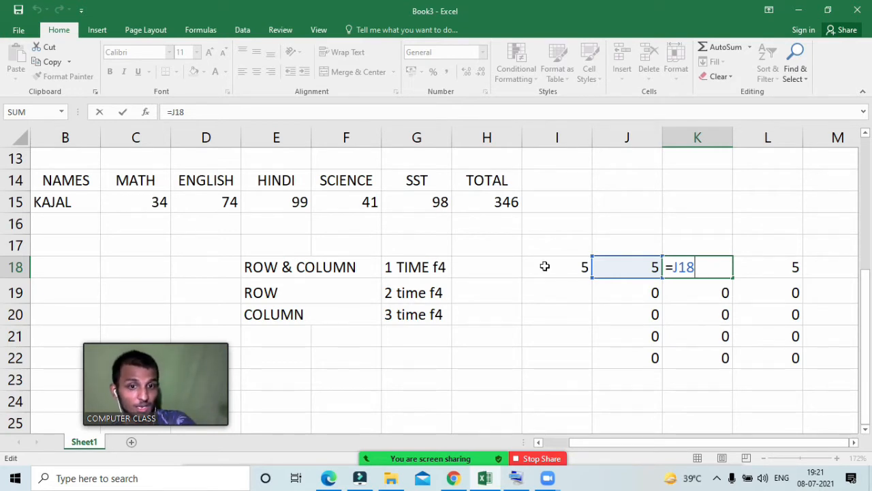
key("Return")
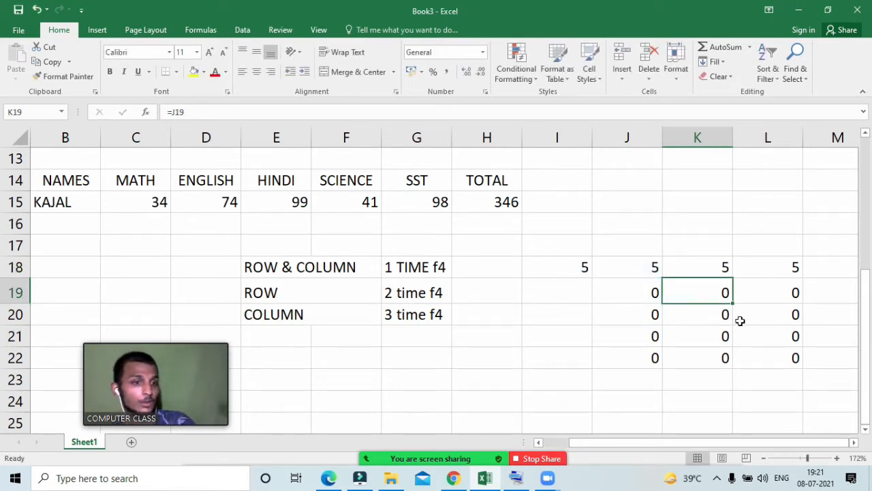
double_click(768, 268)
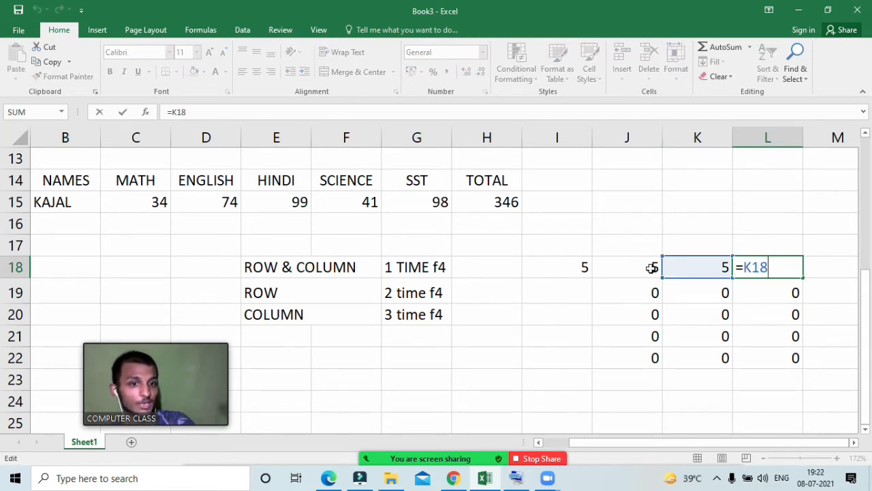
key("Return")
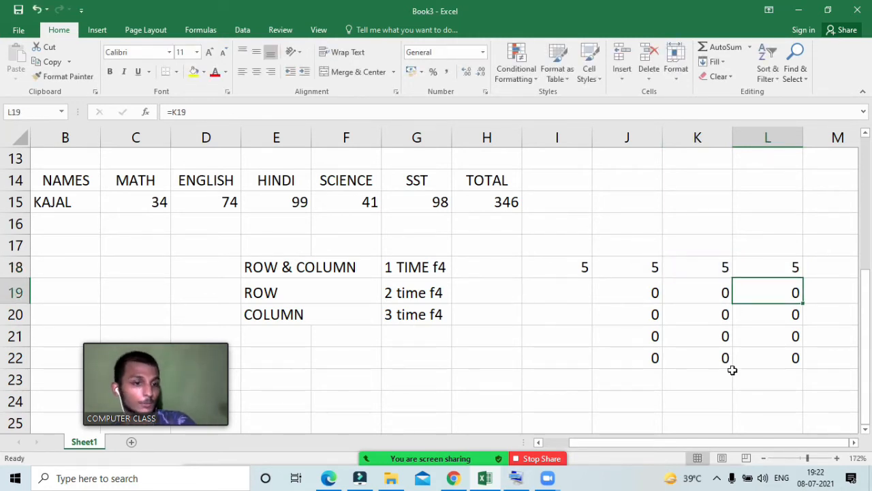
left_click(757, 358)
key("F2")
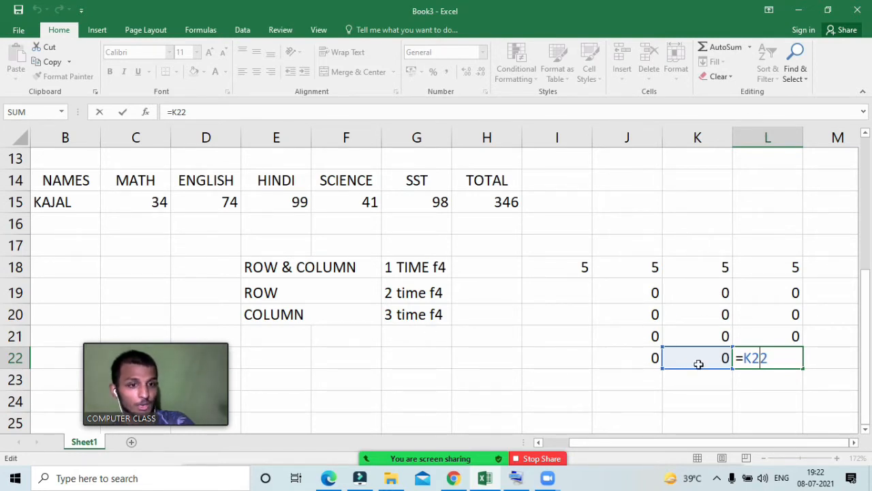
key("Return")
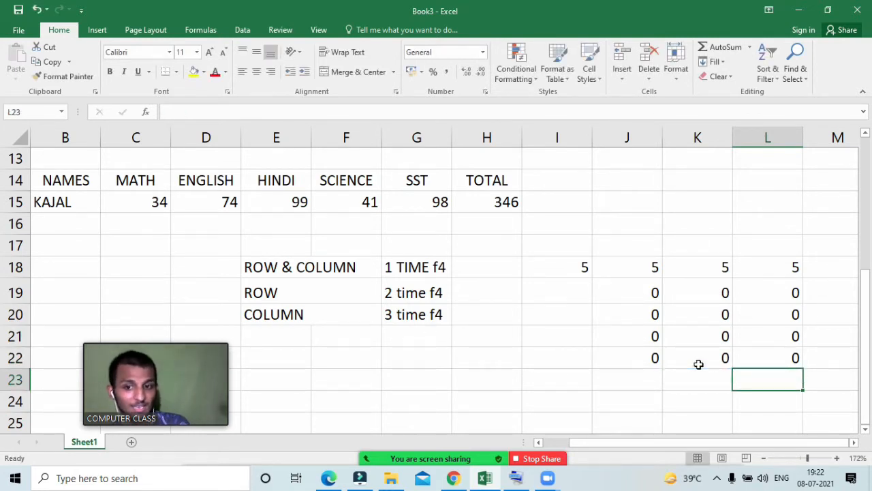
- Clear the filled formulas from J18:M23 and begin a new formula =I18 in J18
left_click_drag(644, 264, 814, 374)
key("Delete")
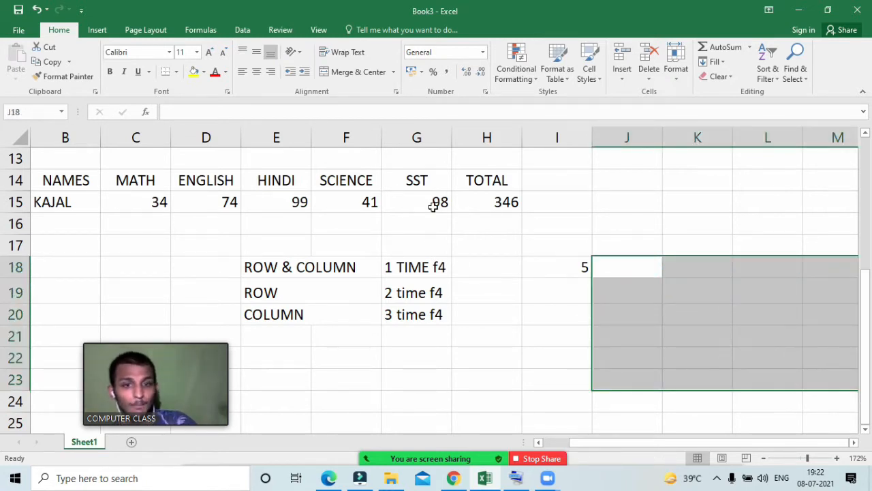
left_click(429, 262)
left_click(611, 266)
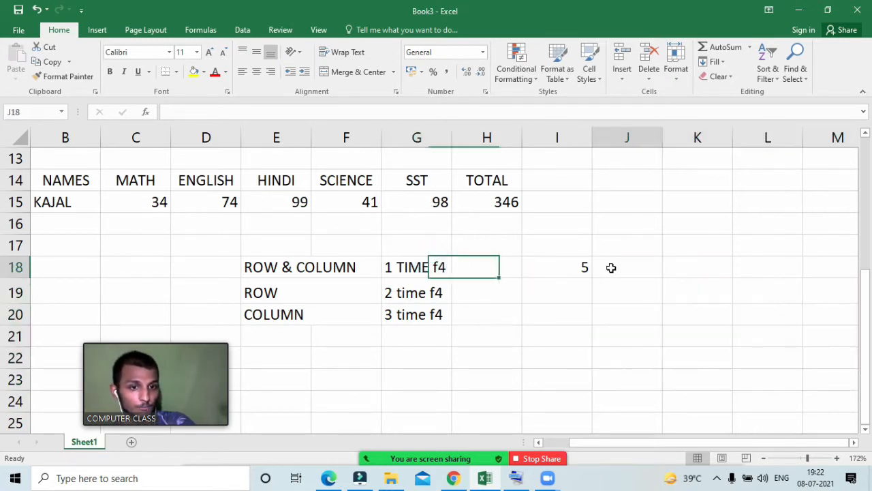
type("=")
key("Left")
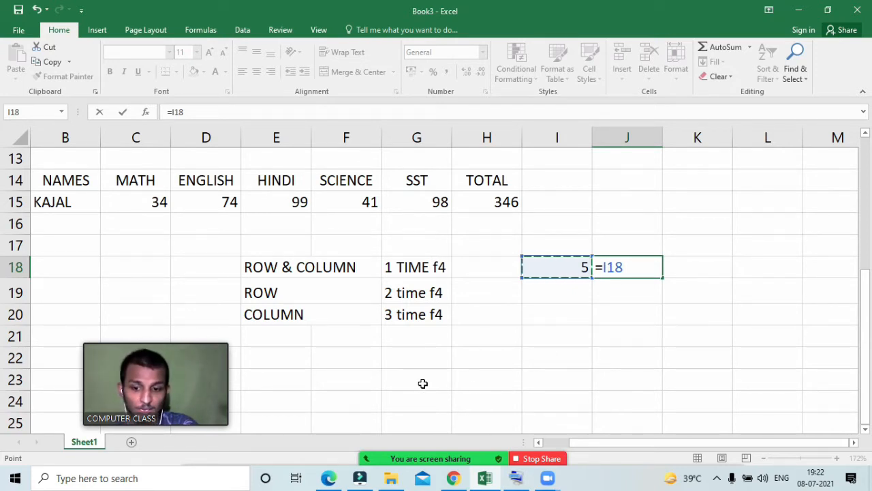
- Open the Windows On-Screen Keyboard by running the command osk
key("super+r")
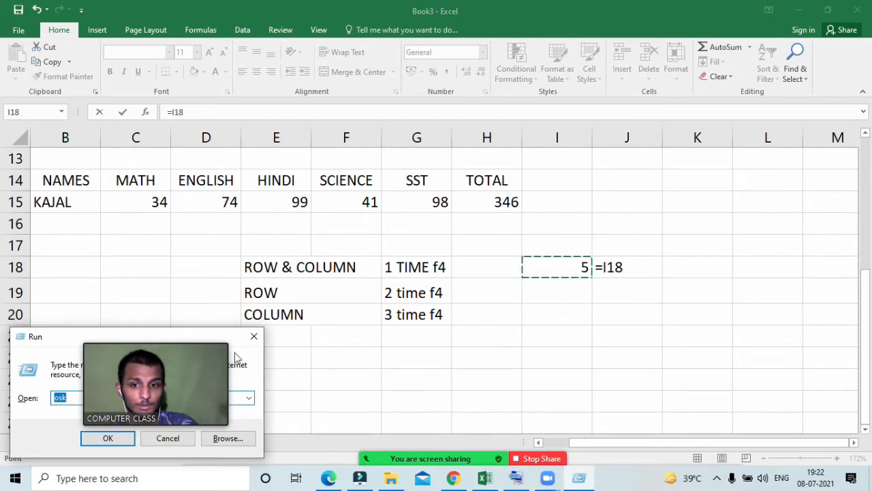
left_click_drag(172, 342, 137, 314)
left_click(108, 438)
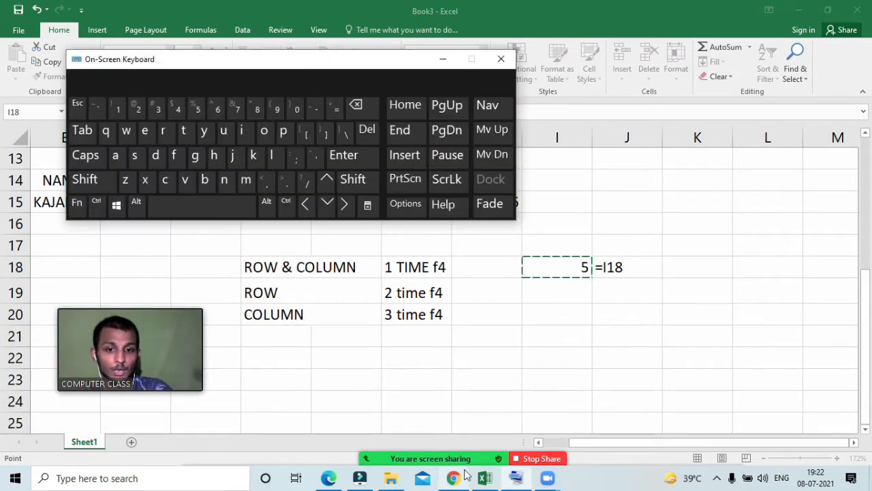
- Switch the Zoom share to the entire screen and move the On-Screen Keyboard above the sample cells in row 18
left_click(496, 450)
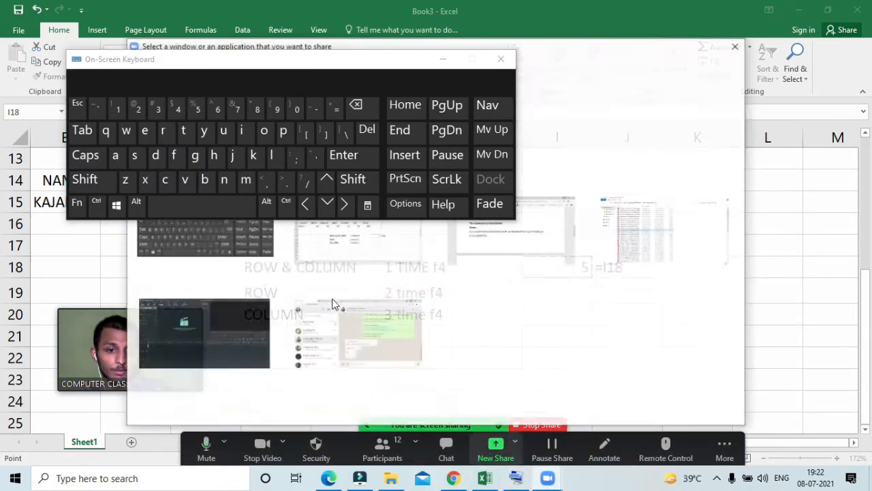
left_click_drag(293, 79, 483, 208)
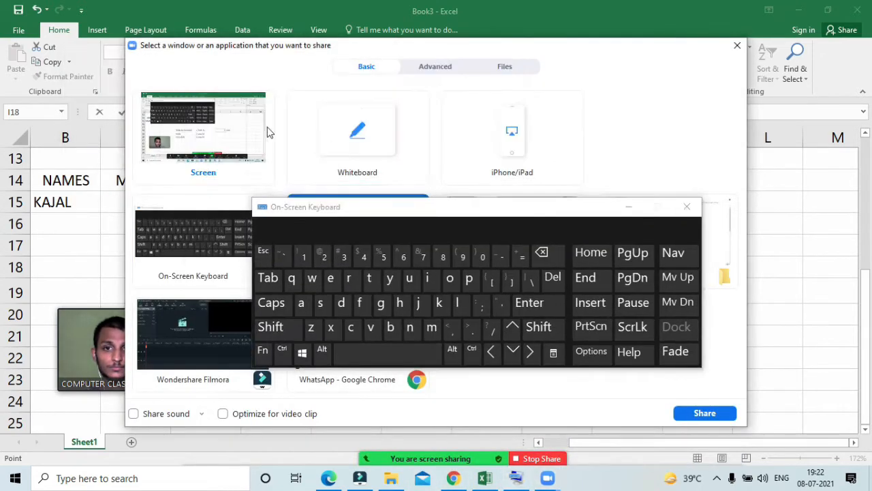
left_click(259, 131)
left_click_drag(469, 143, 469, 144)
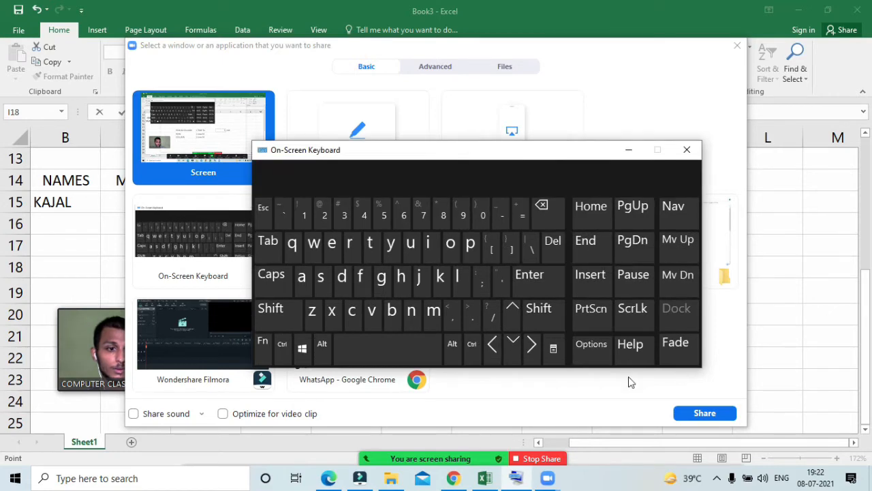
left_click(679, 413)
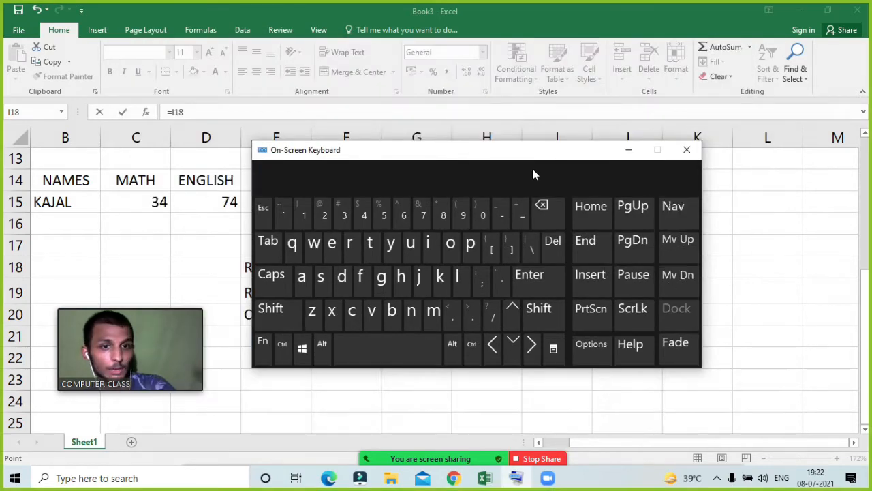
left_click_drag(533, 140, 467, 79)
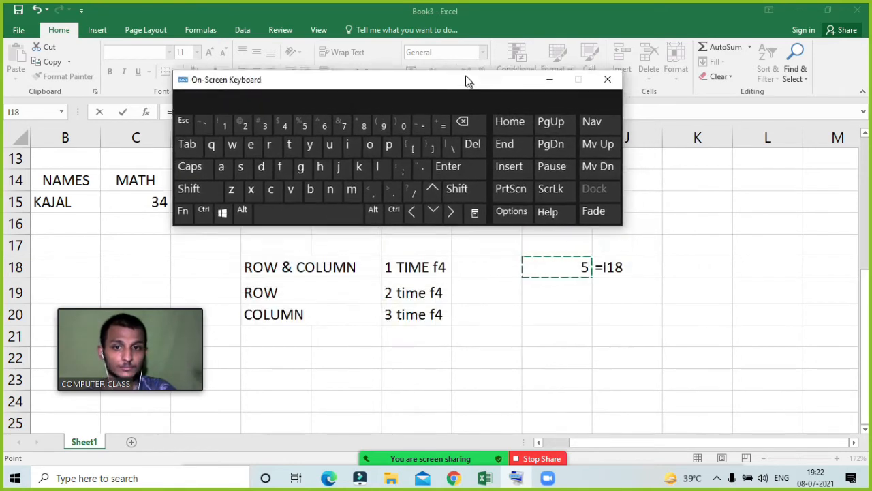
left_click(630, 270)
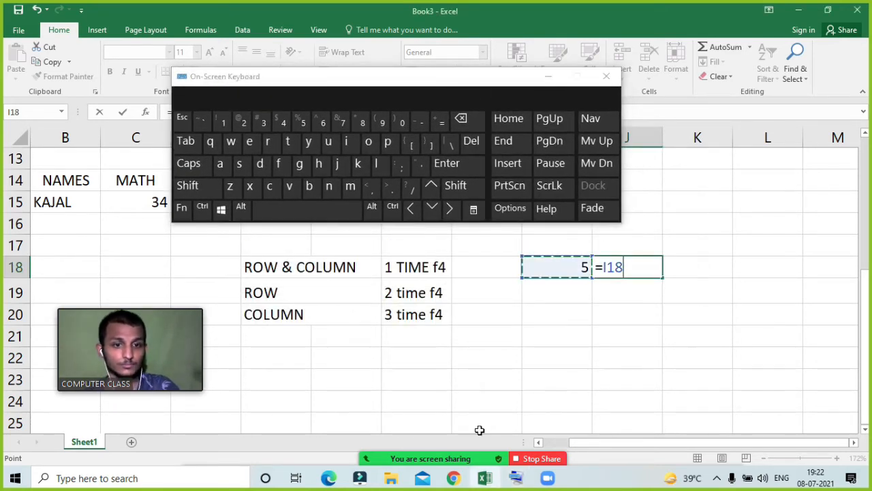
- Check the Zoom participants list, then move the On-Screen Keyboard off it and close the list
left_click(407, 447)
mouse_move(522, 314)
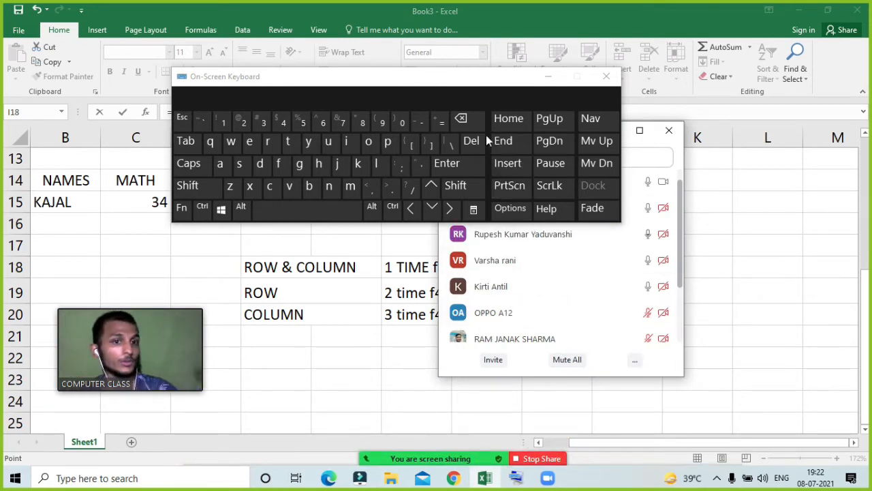
mouse_move(640, 246)
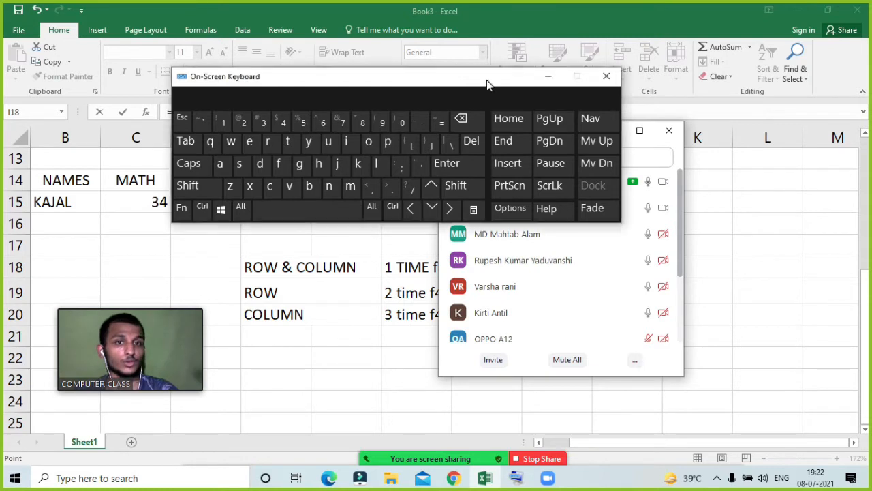
left_click_drag(486, 80, 341, 76)
left_click(608, 131)
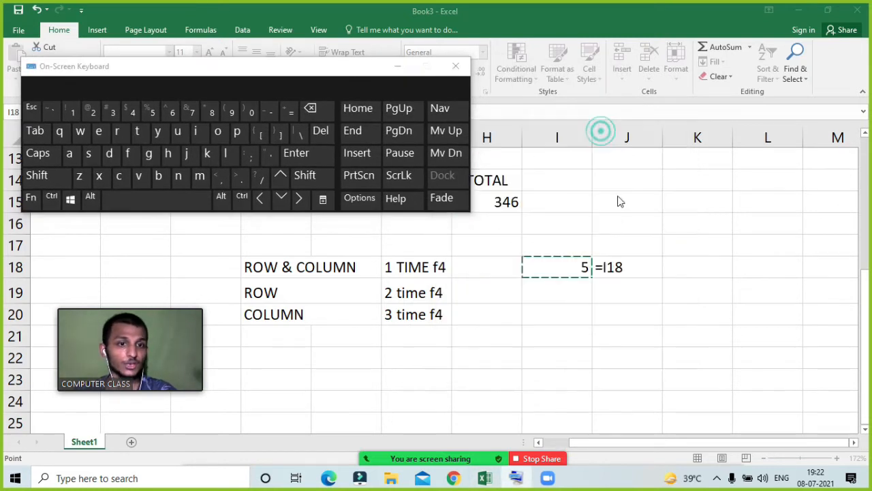
- Lock both row and column of the J18 reference as =$I$18 with F4 and fill it across J18:L23
left_click(623, 268)
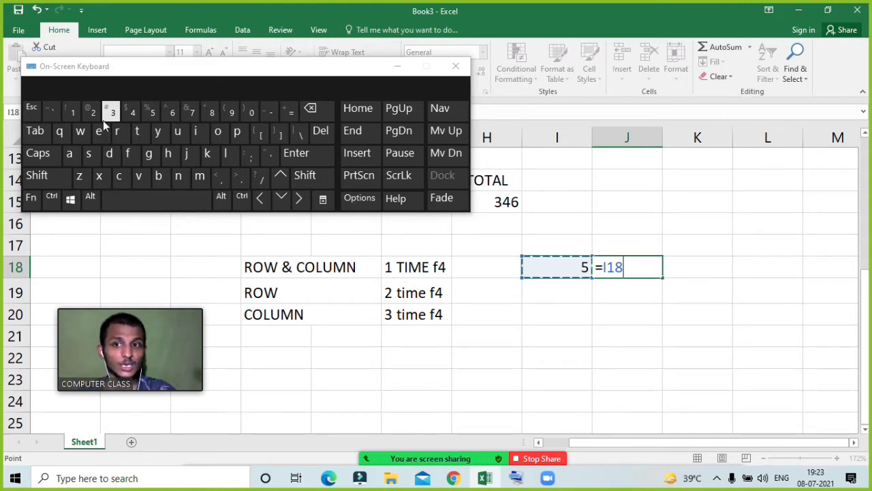
left_click(33, 201)
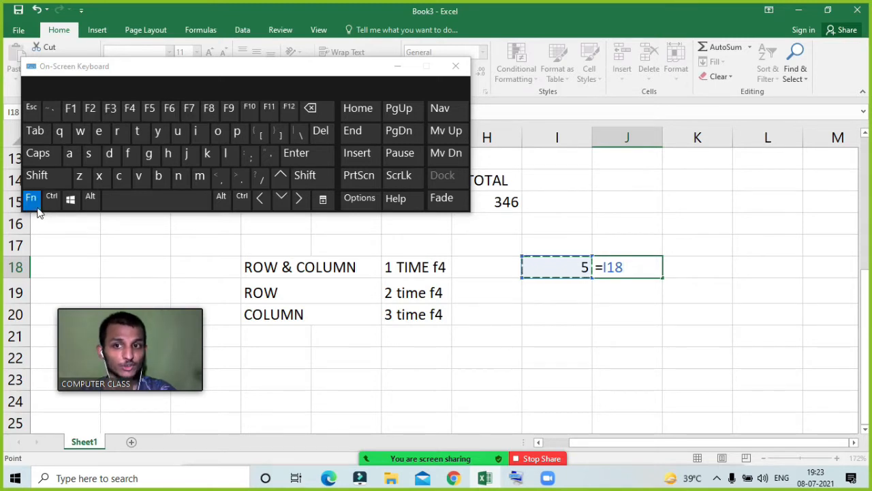
left_click(130, 113)
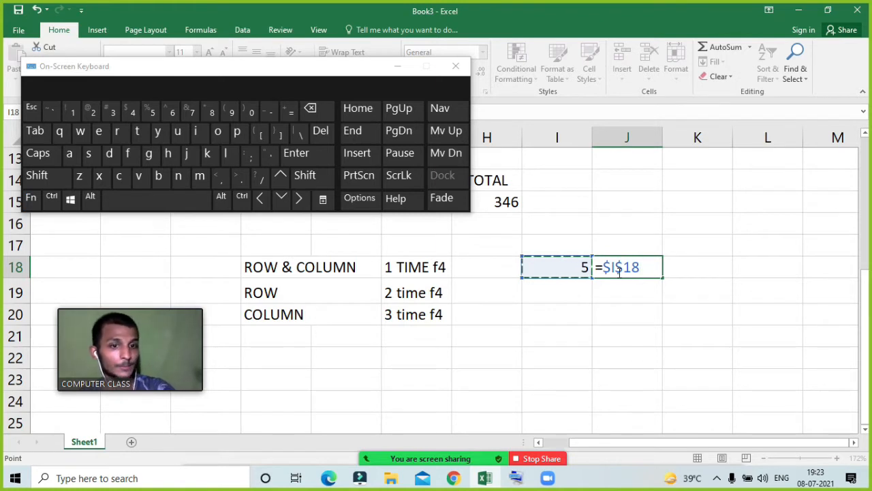
key("Return")
left_click_drag(627, 267, 765, 388)
key("ctrl+Return")
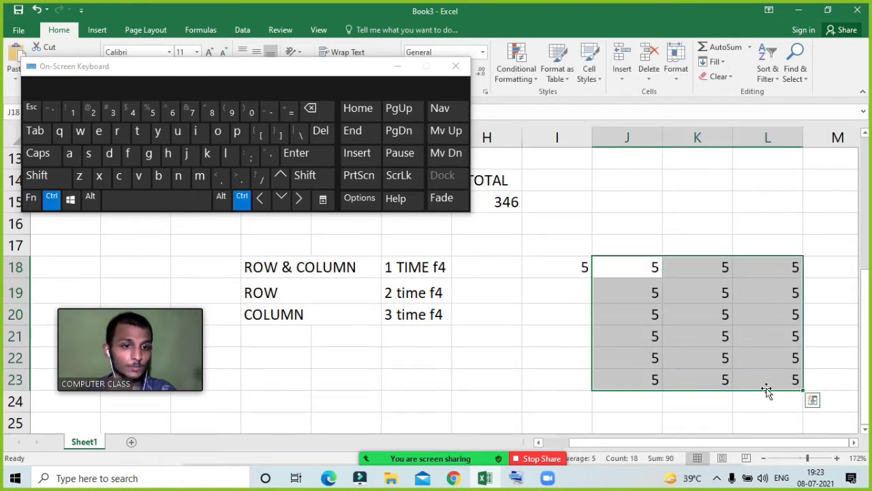
- Examine the copied formulas in L18 and L23 to see which cell each one references
left_click(782, 336)
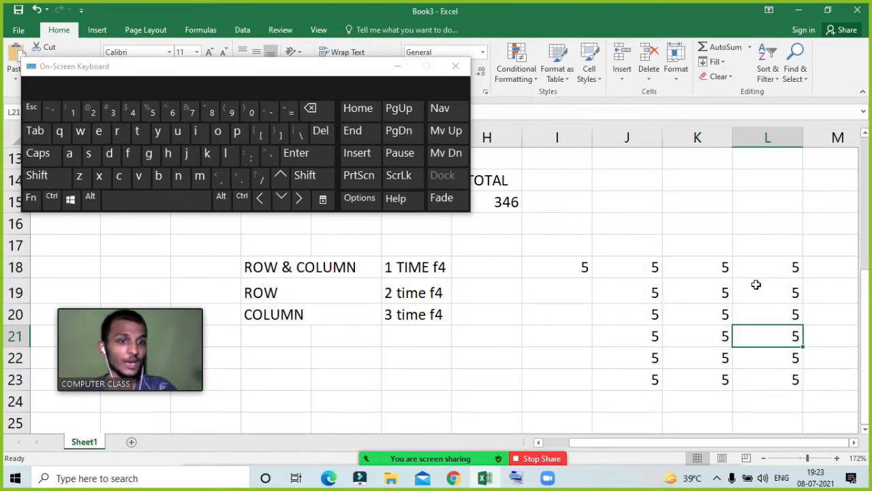
left_click(789, 265)
type("=")
key("Left")
key("Left")
key("Left")
key("F4")
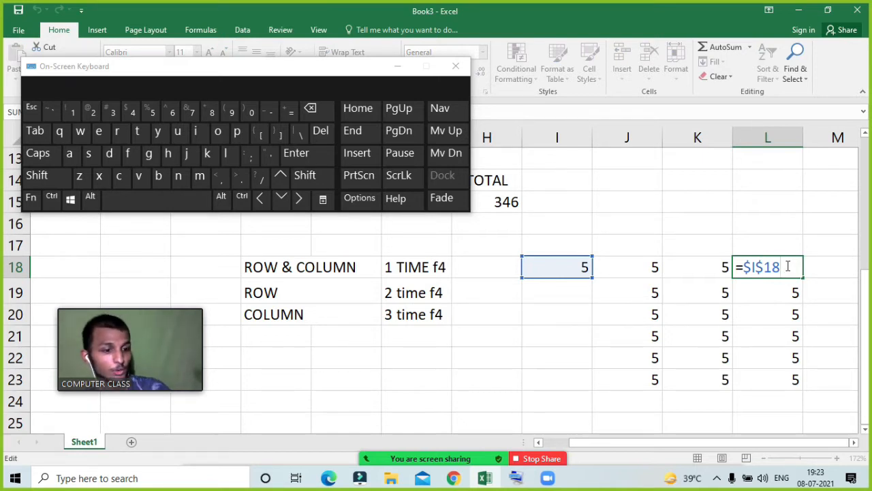
key("Return")
double_click(786, 380)
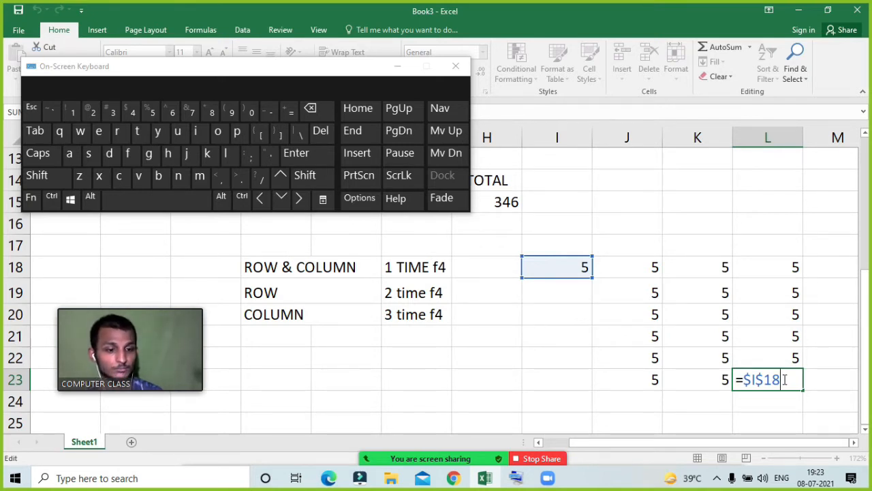
key("Return")
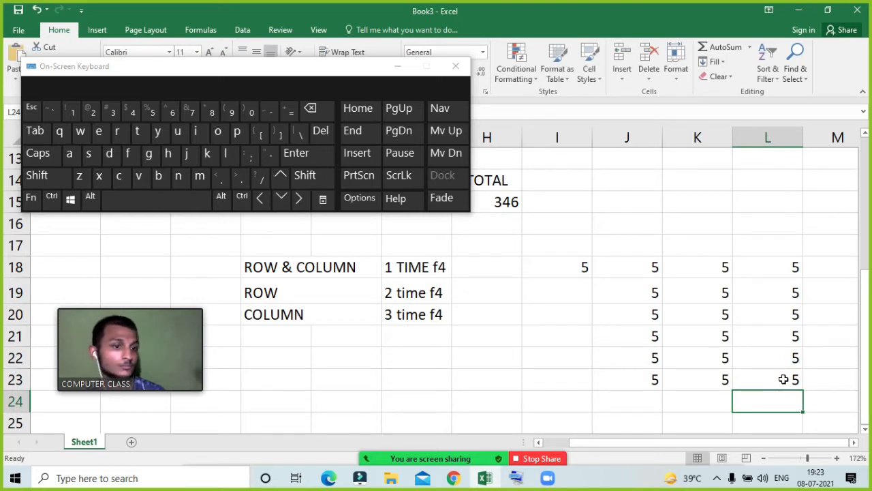
- Clear the filled formulas from J18:L23 and begin a new formula =I18 in J18
left_click_drag(643, 268, 773, 381)
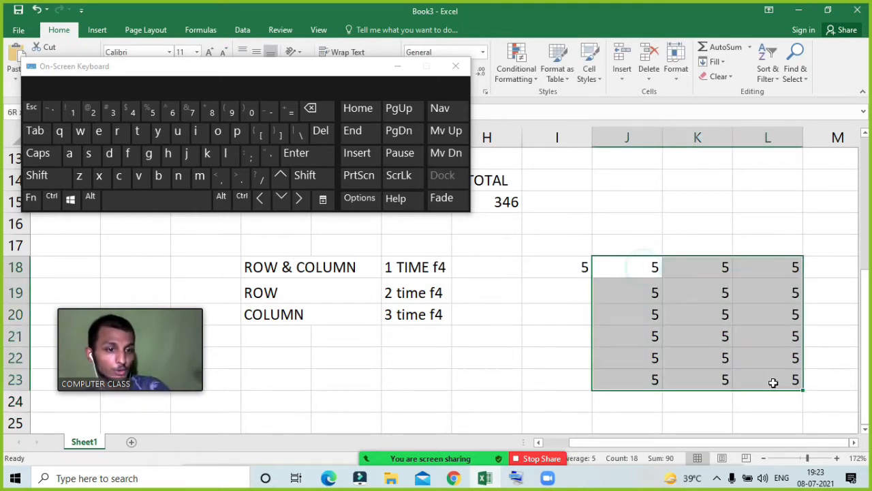
key("Delete")
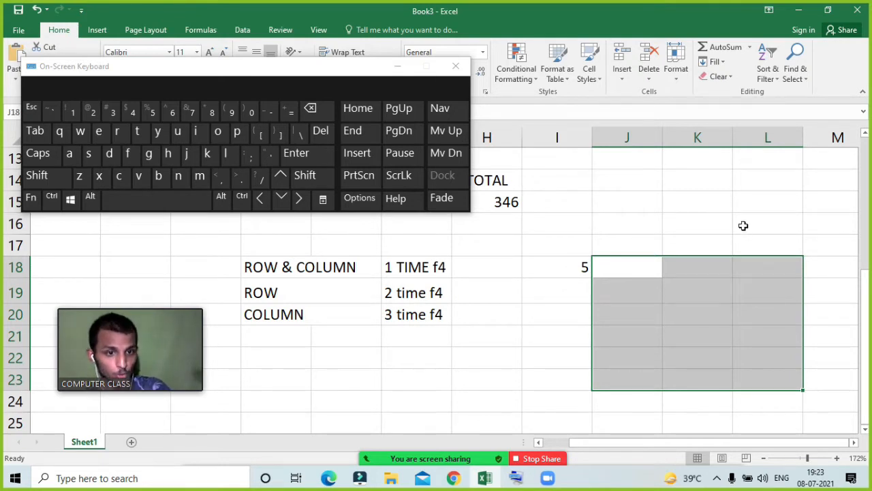
double_click(650, 273)
type("=")
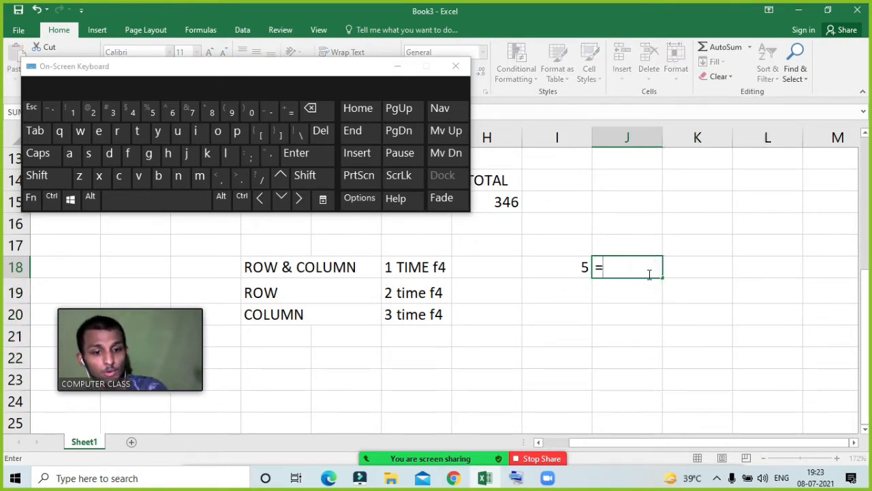
key("Left")
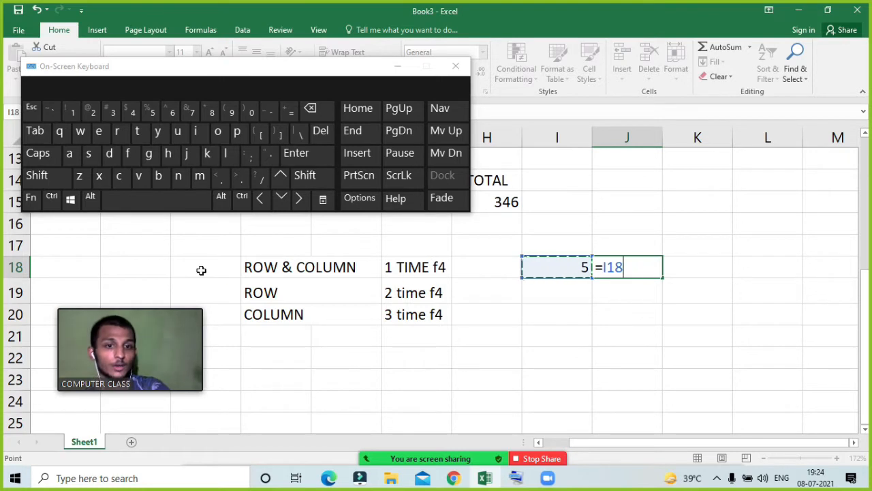
- Lock only the row of the J18 reference as =I$18 with F4 and fill it across J18:L22
left_click(31, 200)
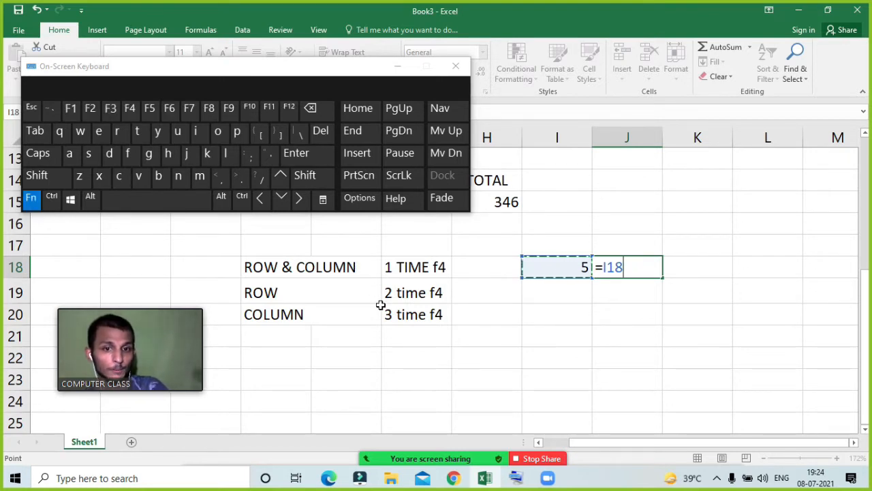
left_click(129, 108)
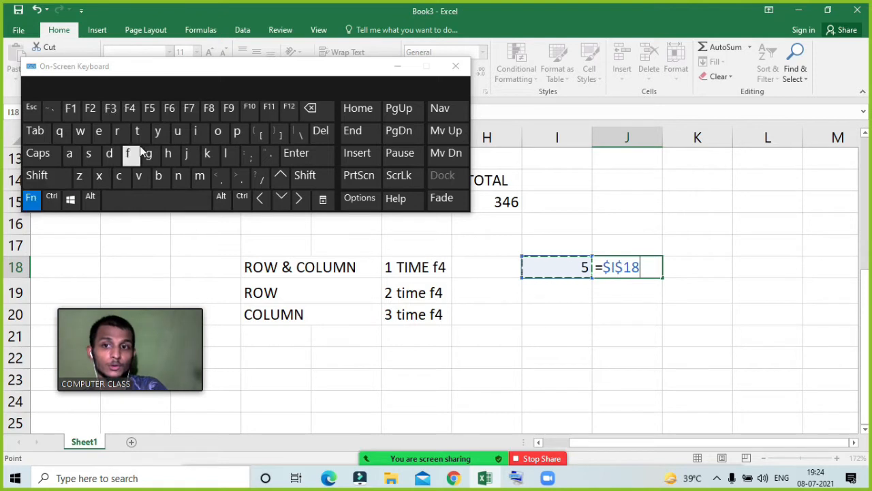
left_click(130, 110)
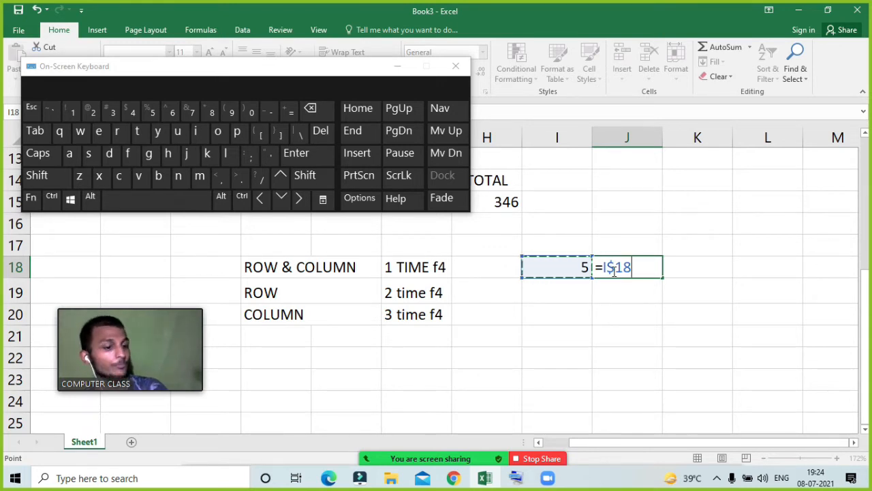
key("Return")
left_click_drag(613, 270, 772, 359)
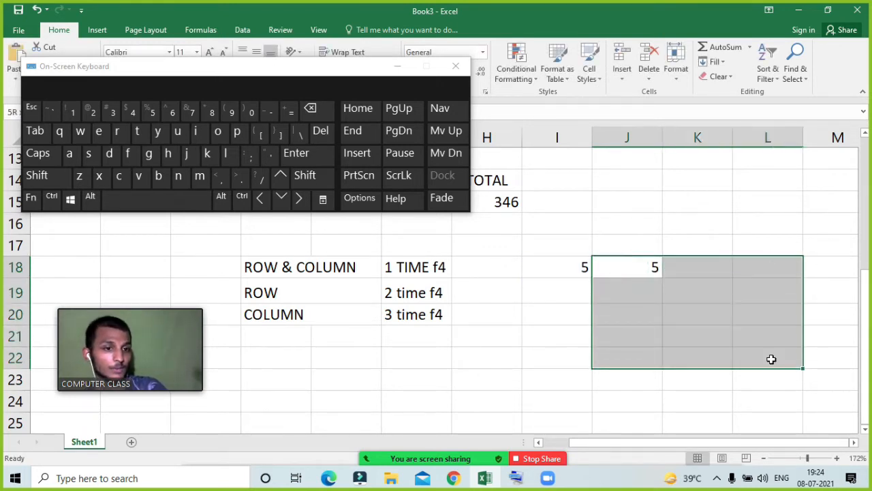
key("ctrl")
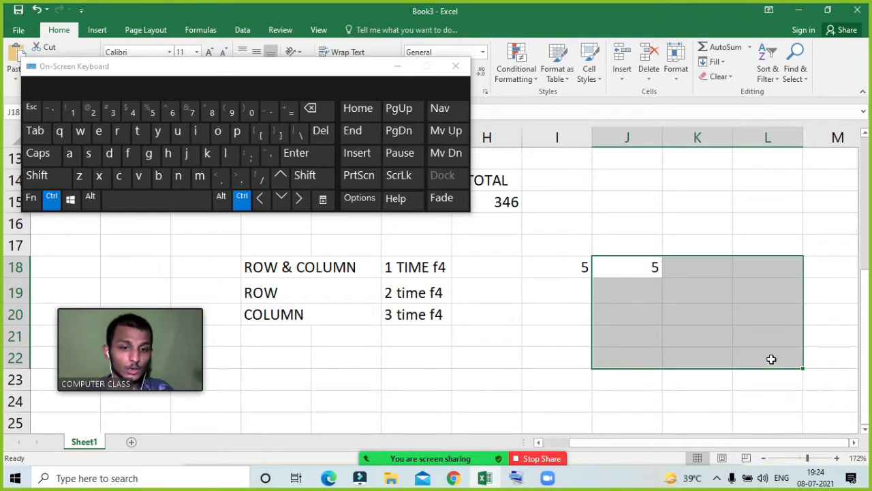
key("ctrl+Return")
- Examine the row-locked formulas in L18 and L22 to see how the column and row references were copied
left_click(771, 359)
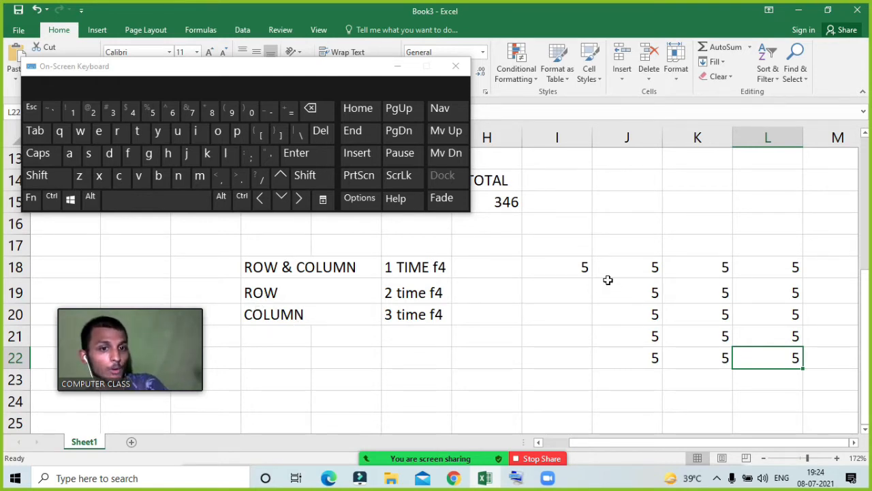
left_click_drag(586, 271, 568, 329)
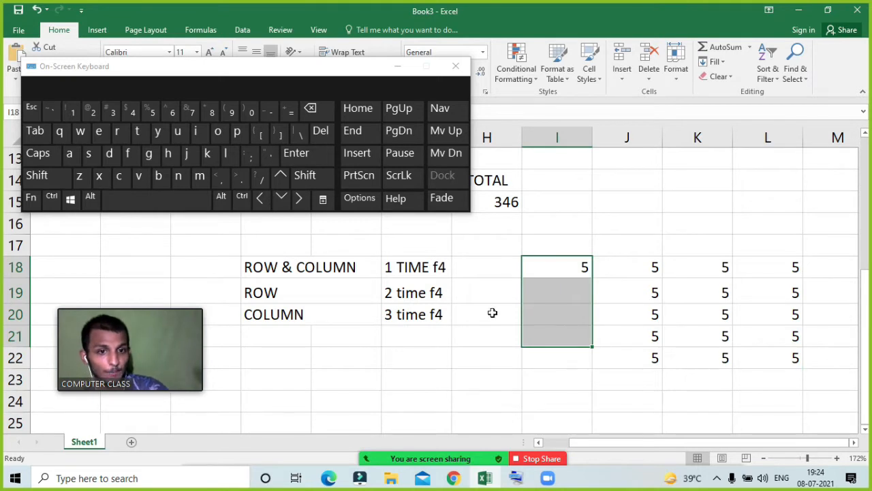
left_click_drag(570, 267, 587, 268)
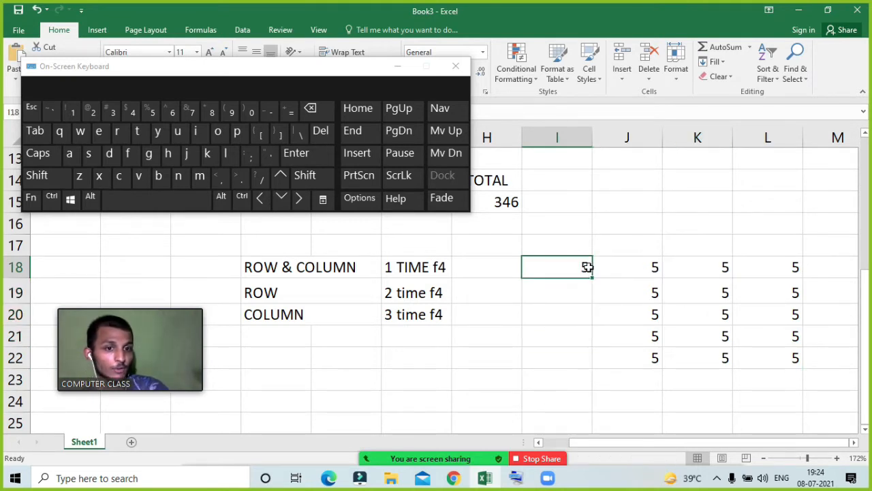
left_click(634, 299)
left_click(684, 308)
double_click(760, 273)
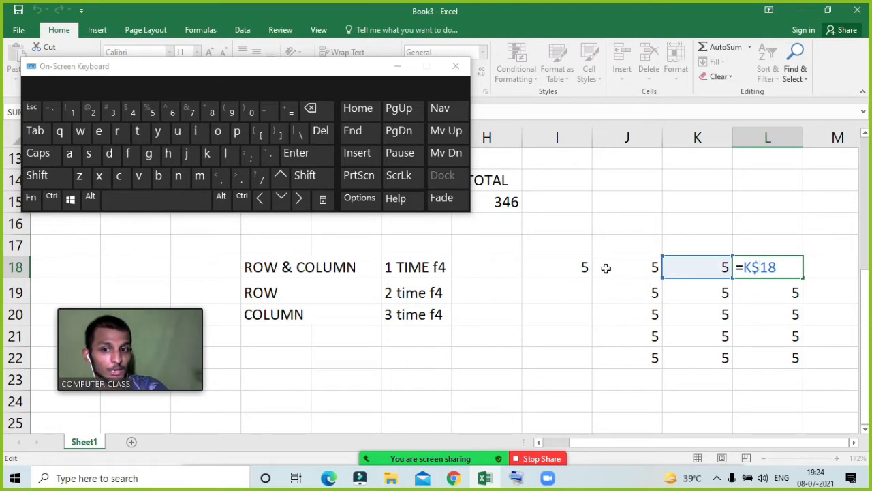
key("Return")
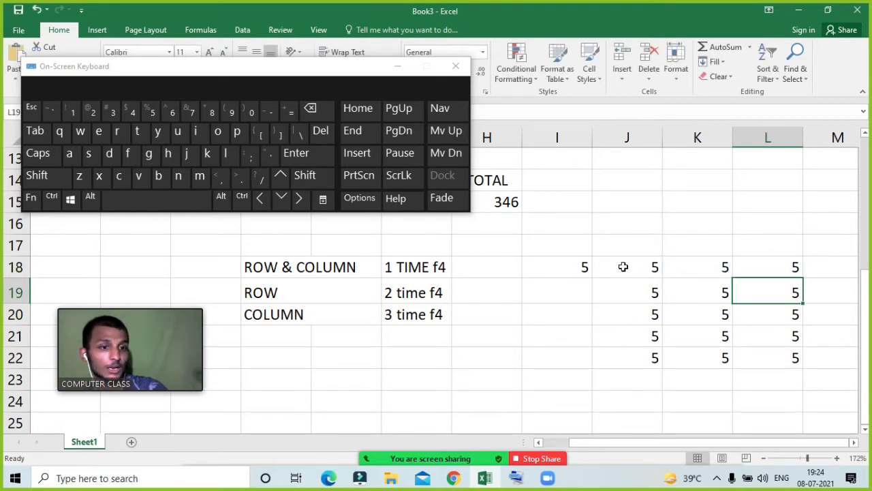
double_click(776, 355)
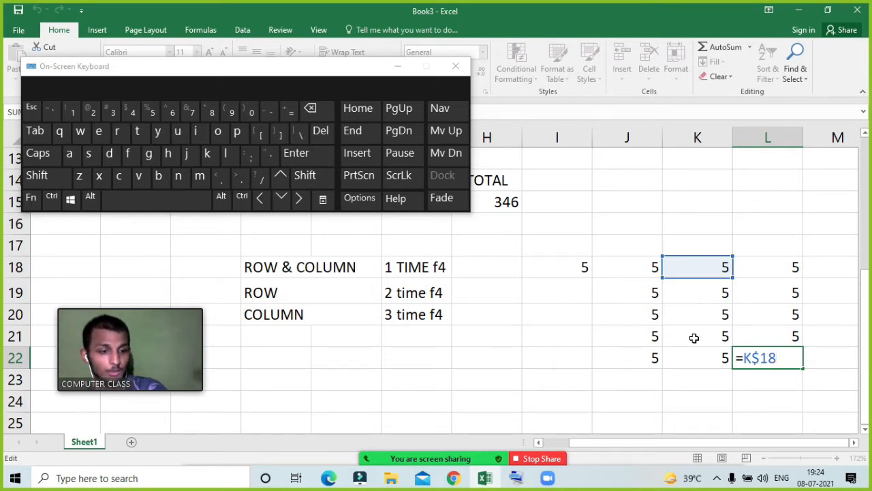
key("Return")
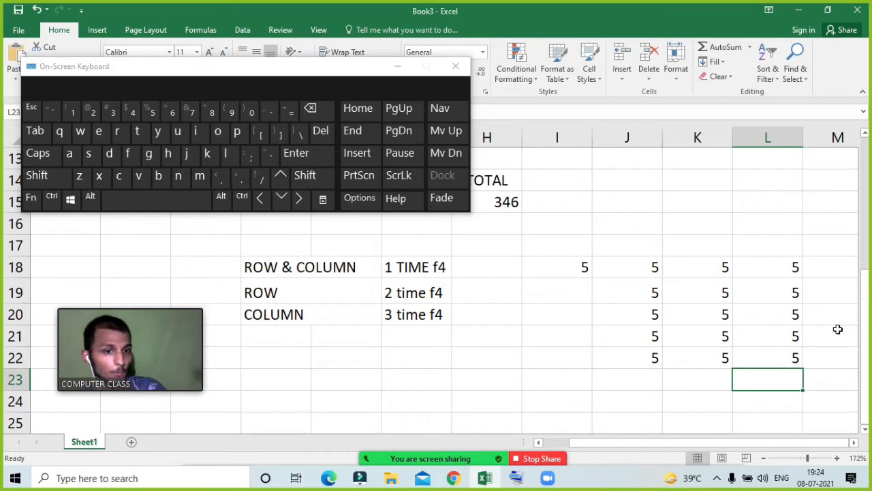
- Clear the row-locked formulas from J18:L23 and select J18
left_click_drag(644, 269, 762, 376)
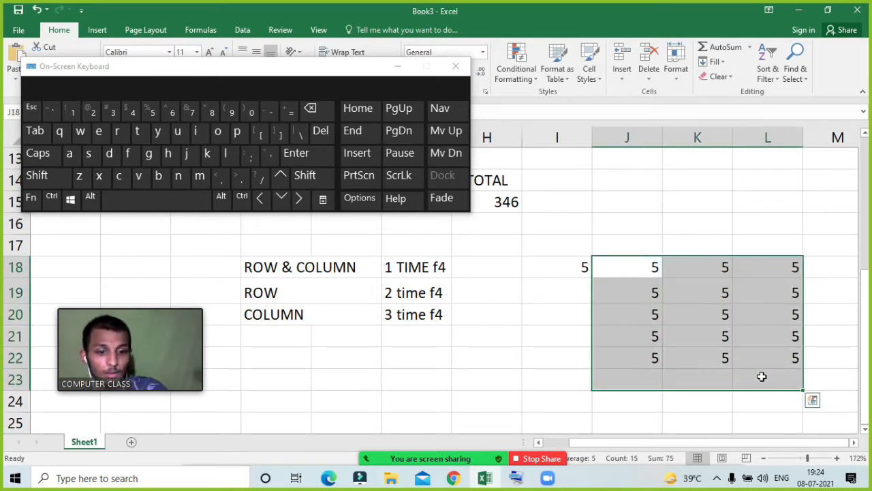
key("Delete")
left_click(632, 276)
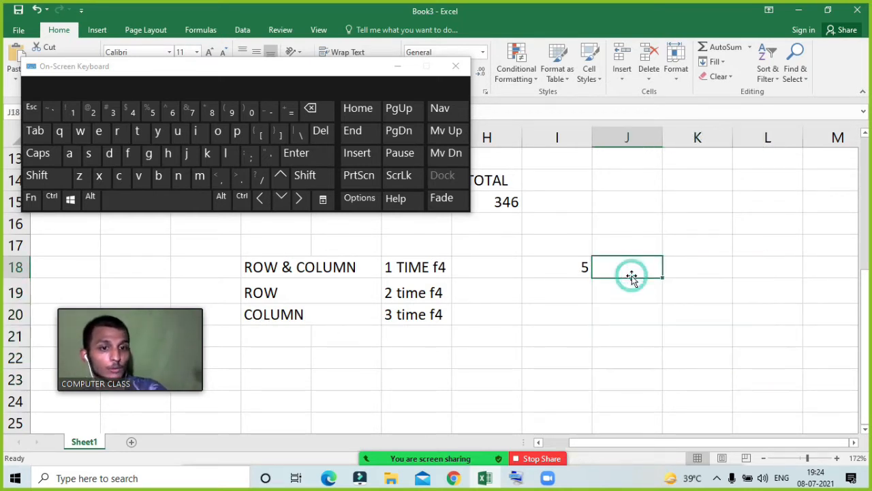
- Begin a formula in J18 referencing I18 and lock only its column as =$I18 with F4
type("=")
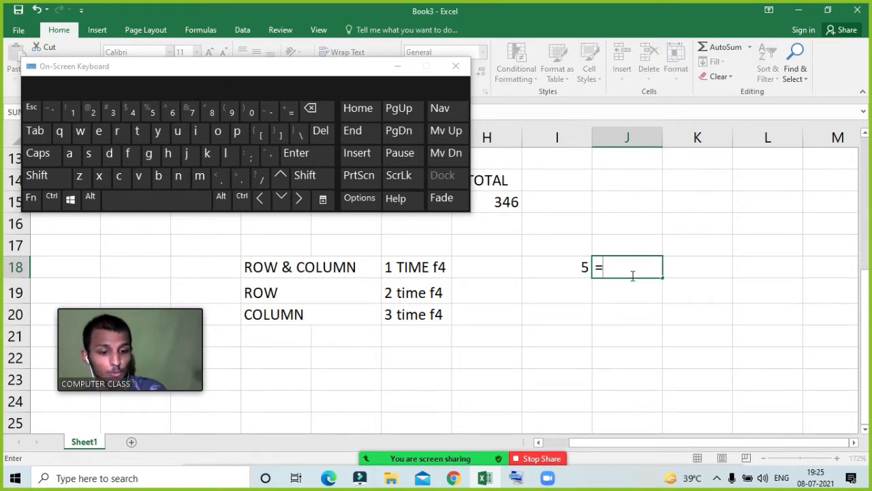
key("Left")
left_click(31, 197)
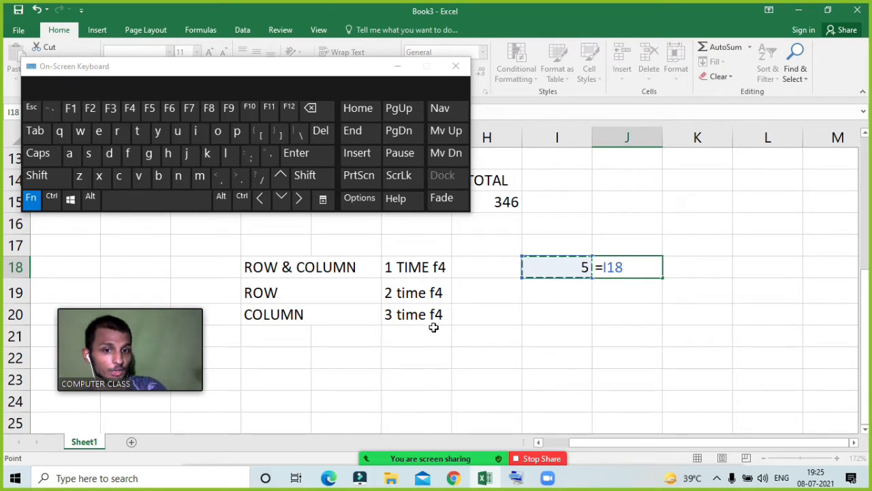
left_click(130, 113)
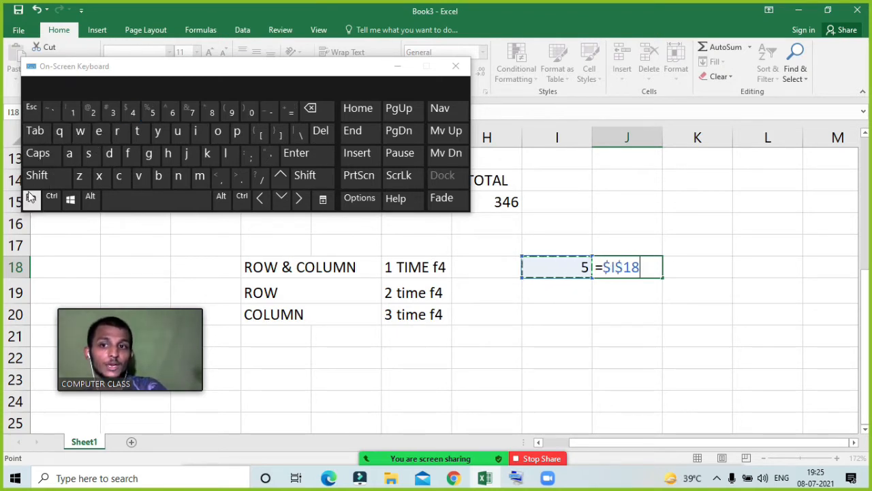
left_click(31, 198)
left_click(132, 113)
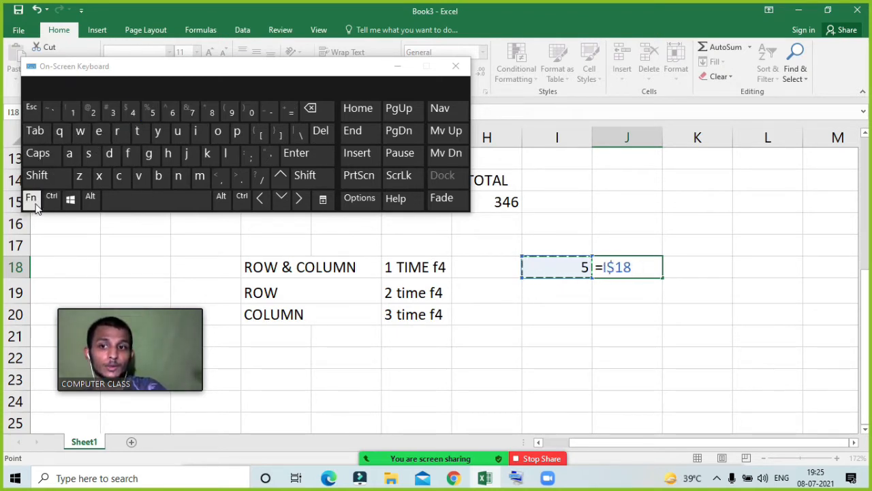
left_click(30, 198)
left_click(130, 114)
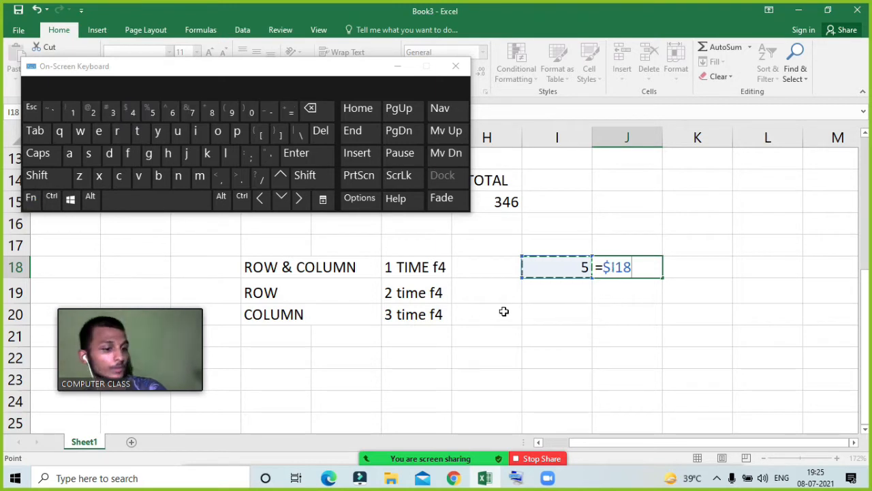
- Enter the column-locked formula and fill it down and across J18:L21
key("Return")
left_click_drag(642, 273, 766, 339)
key("ctrl+d")
key("ctrl+r")
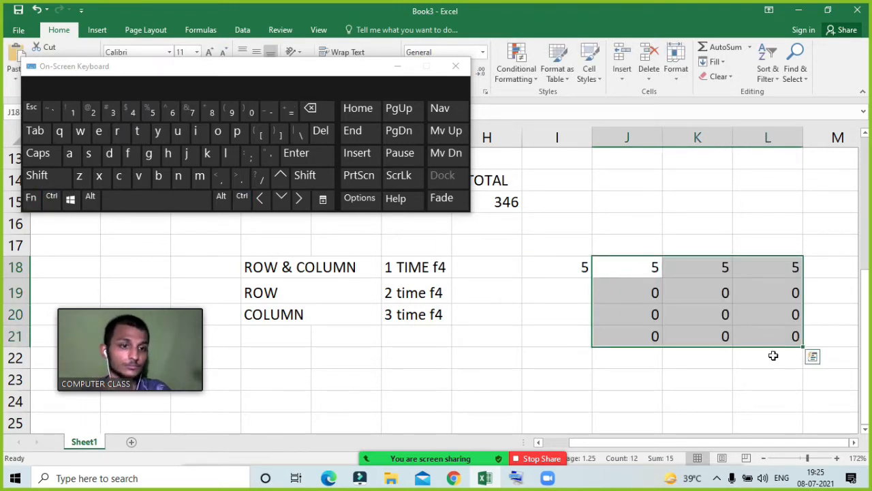
- Examine the column-locked formulas in L18 and L21 to see how the column and row references were copied
left_click(760, 320)
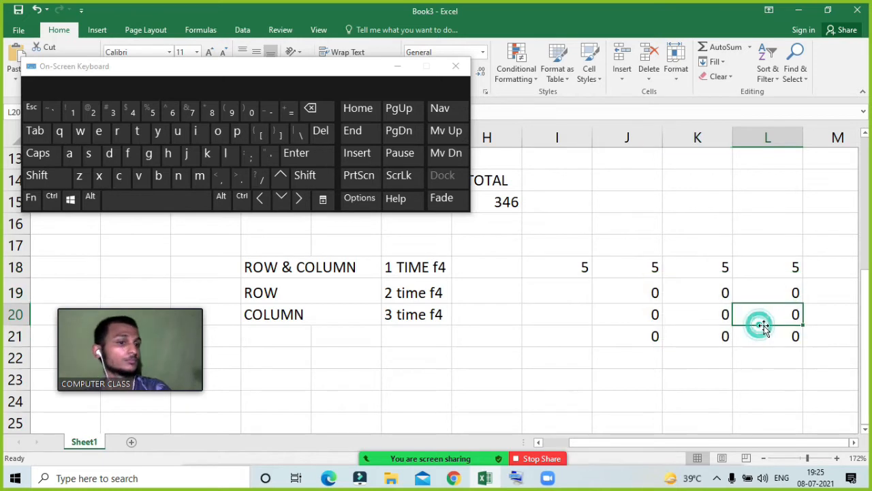
left_click(581, 271)
left_click_drag(512, 270, 607, 271)
left_click_drag(559, 245, 635, 244)
left_click_drag(547, 289, 577, 328)
left_click(773, 268)
type("=")
left_click(548, 269)
key("F4")
key("F4")
key("F4")
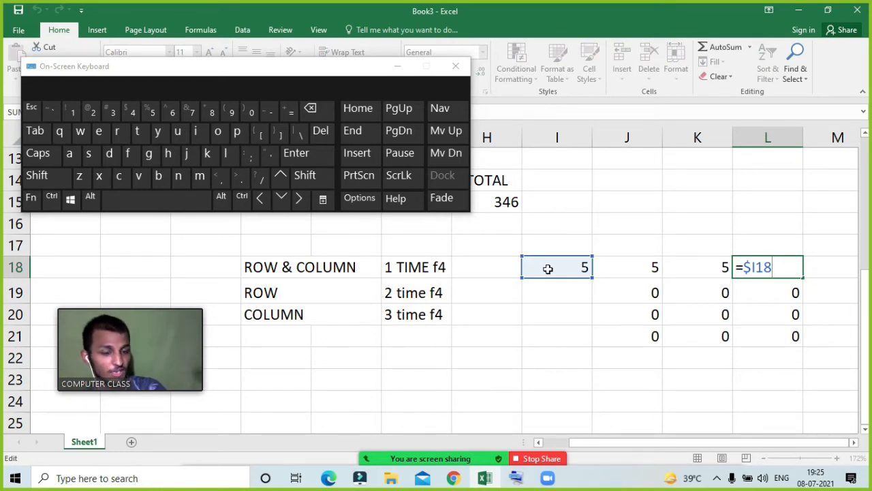
key("Return")
double_click(774, 336)
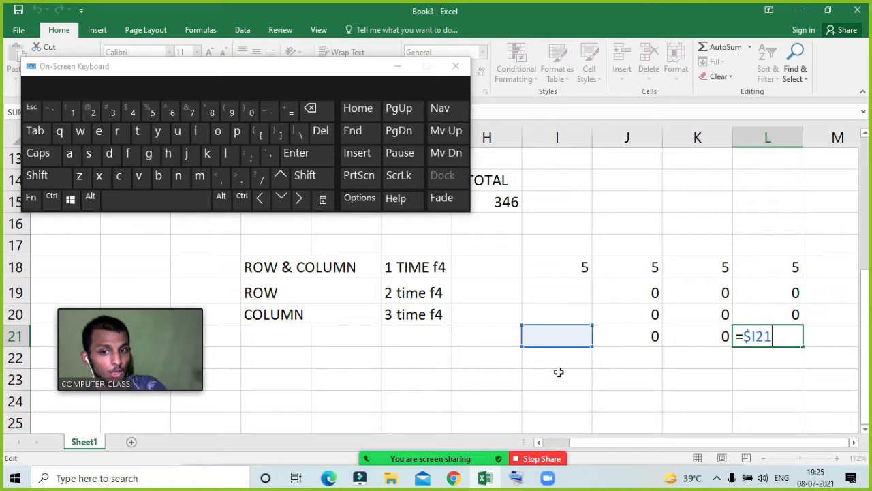
key("Return")
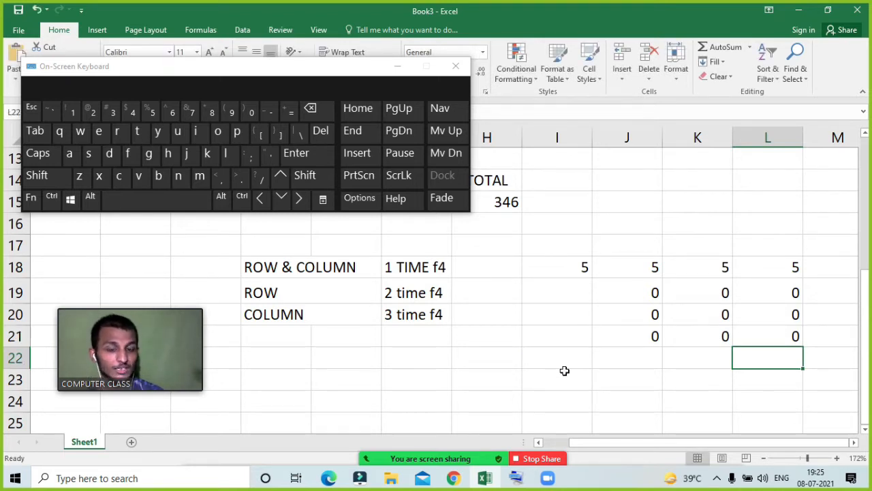
- Minimize the On-Screen Keyboard to uncover the worksheet
left_click(393, 70)
left_click(396, 69)
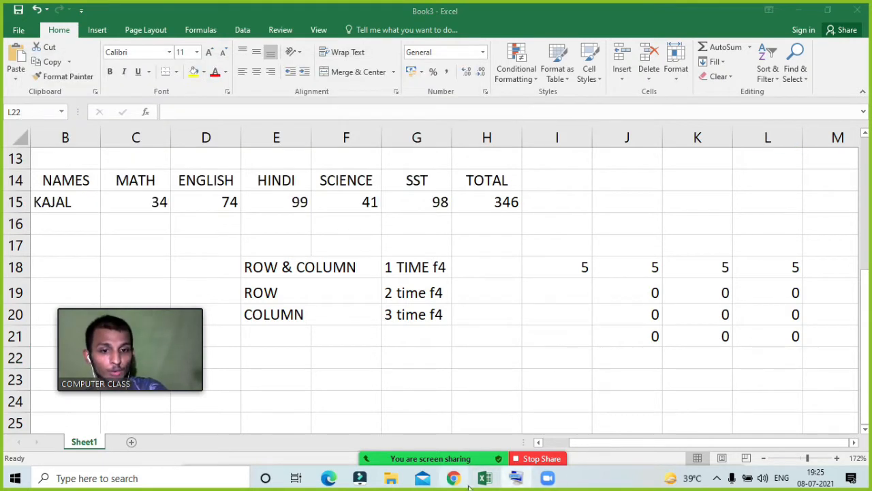
left_click(414, 336)
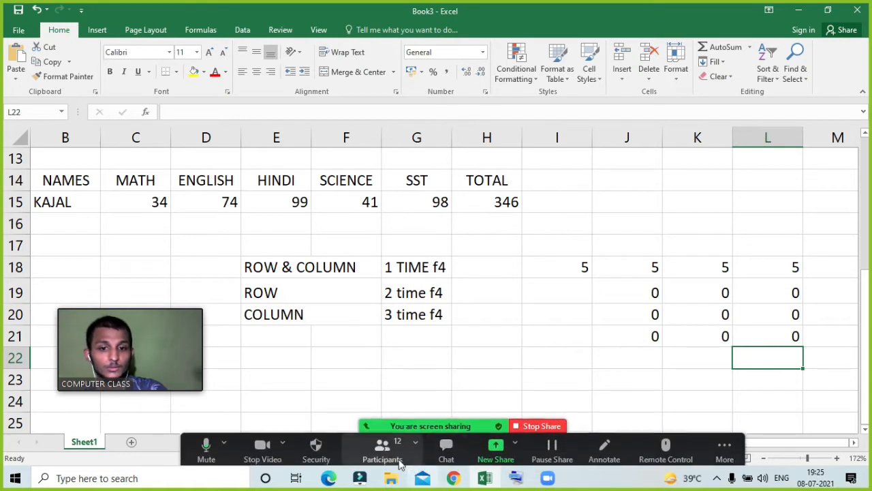
- Ask all Zoom meeting participants to unmute, check the participant list, and move its window off the formula examples
left_click(385, 447)
scroll(653, 257, "down", 3)
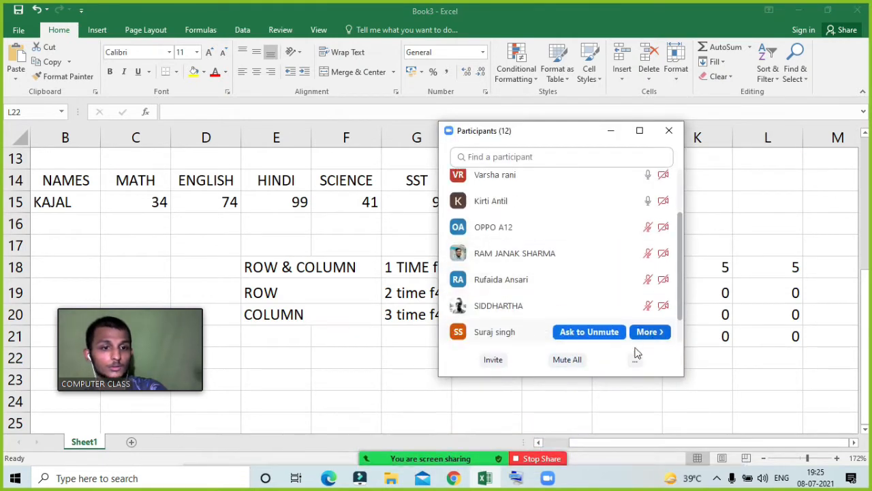
left_click(635, 360)
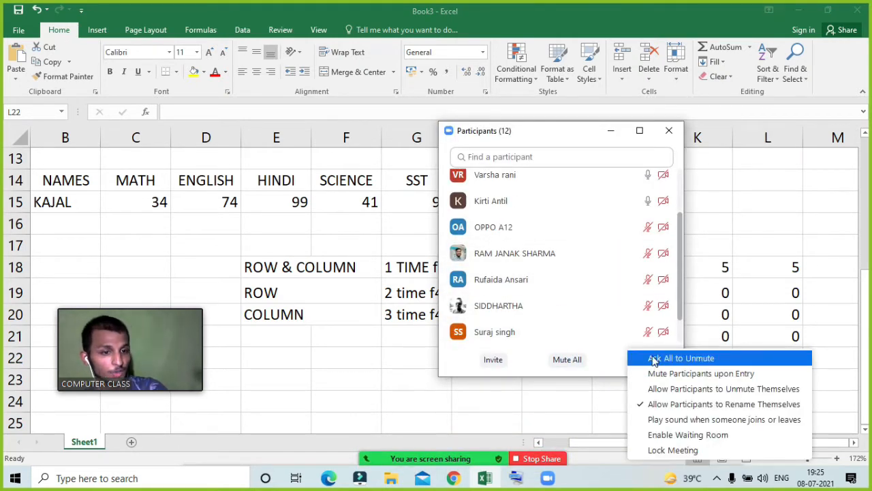
left_click(653, 359)
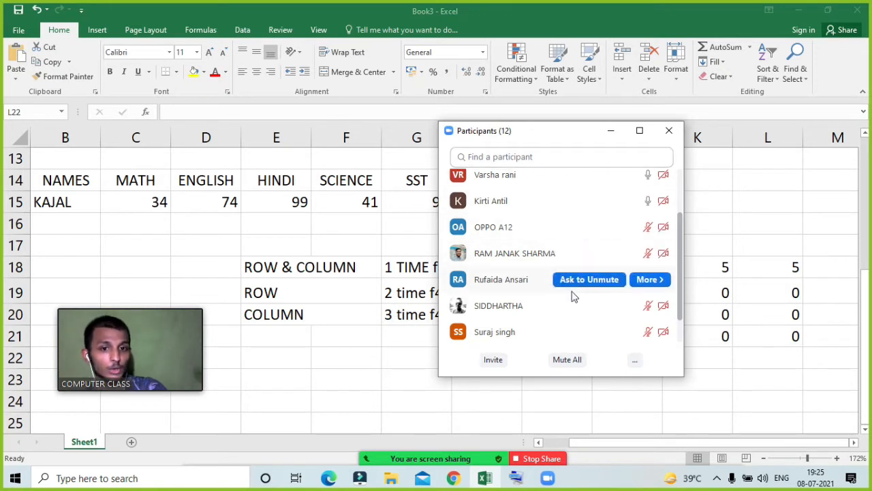
scroll(511, 323, "up", 3)
scroll(568, 317, "down", 3)
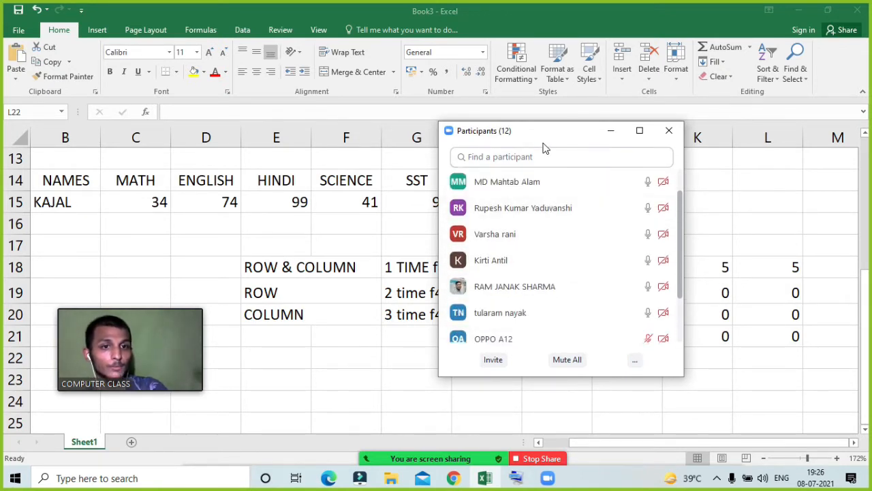
left_click_drag(544, 136, 98, 54)
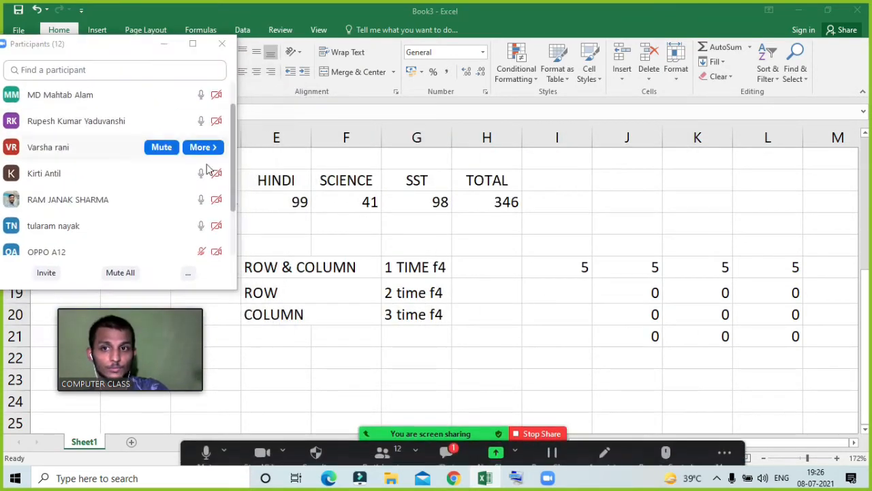
- Read the Zoom meeting chat and minimize the chat and participants windows
left_click(446, 448)
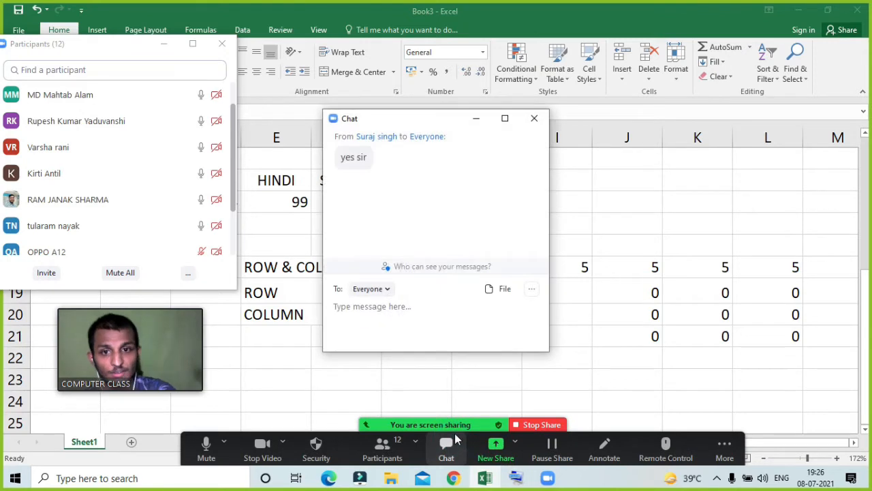
left_click(476, 119)
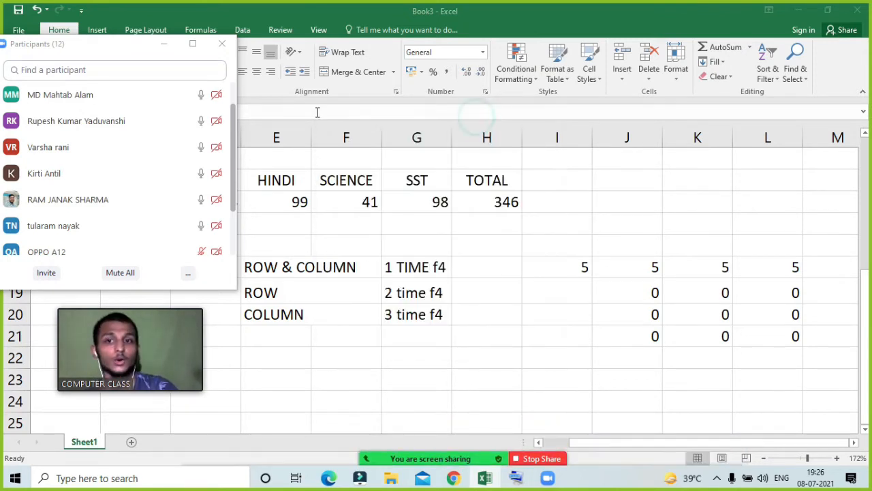
left_click(155, 49)
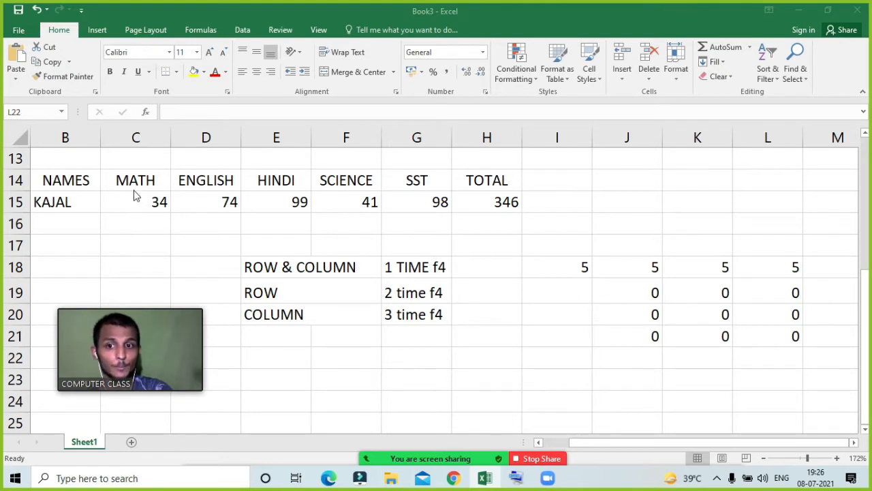
- Clear the lookup results from B15:H15, keeping the roll number in A15
left_click(584, 443)
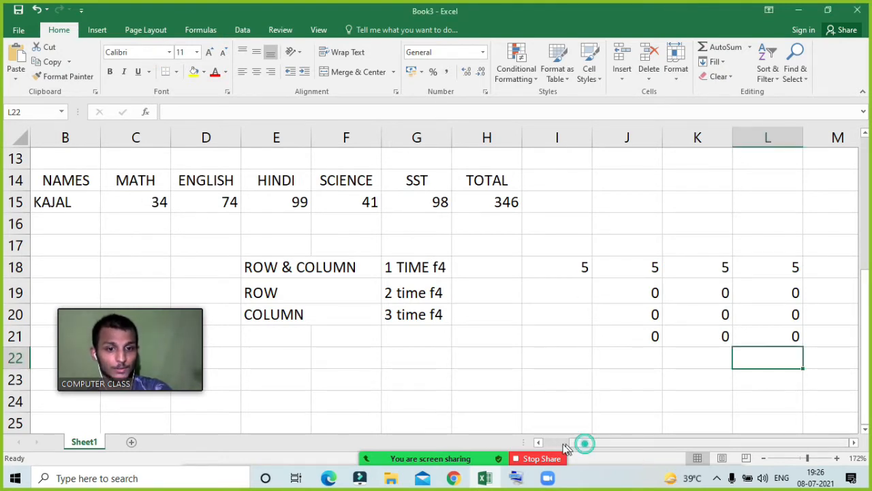
left_click_drag(590, 450, 549, 445)
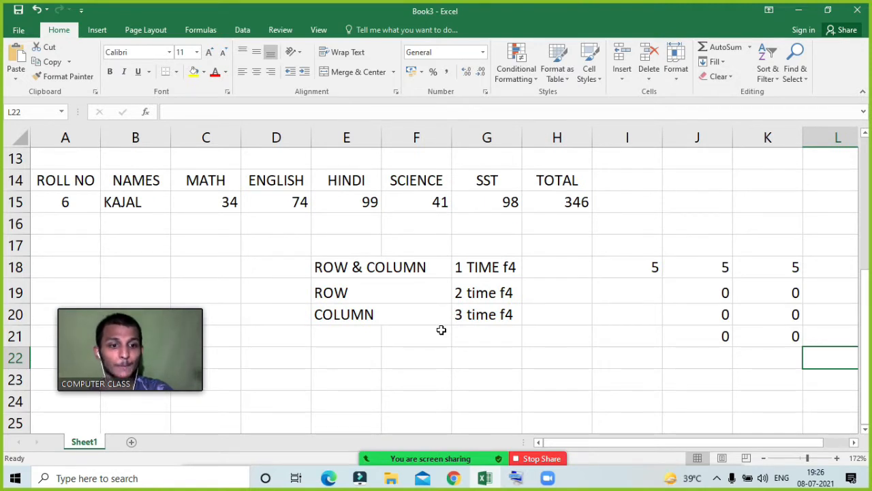
left_click(160, 245)
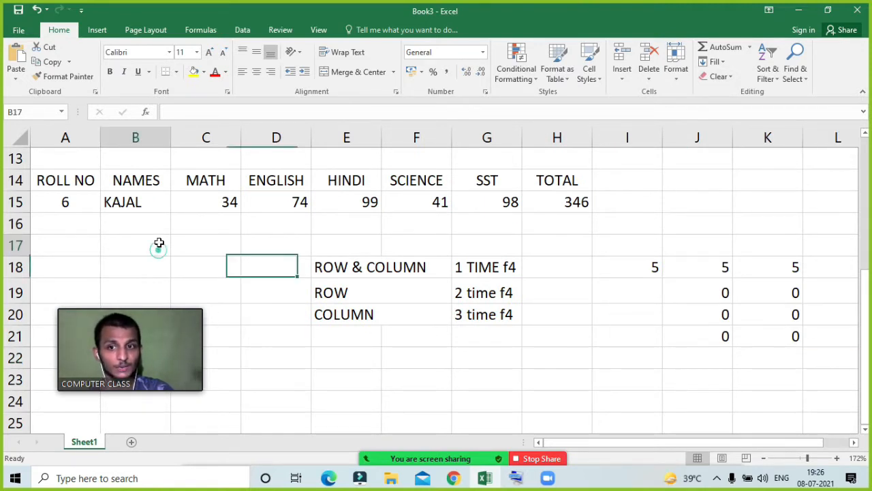
left_click_drag(132, 202, 530, 217)
key("Delete")
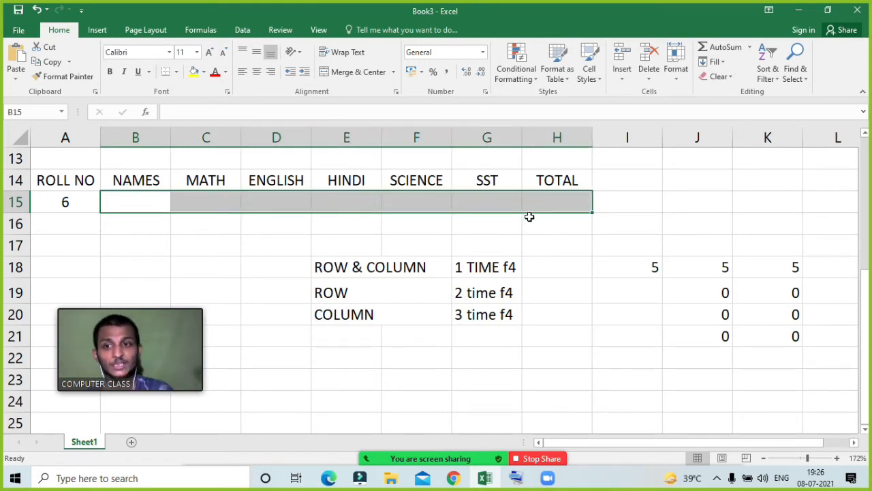
- Select B15 and move the floating Zoom video window off the roll number and names columns
left_click(250, 239)
left_click(148, 200)
scroll(140, 255, "up", 2)
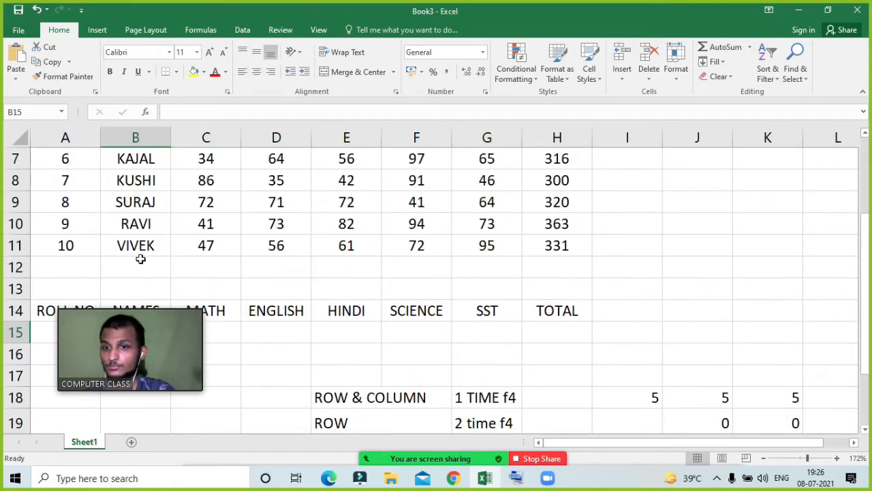
scroll(152, 296, "down", 1)
left_click_drag(156, 306, 798, 199)
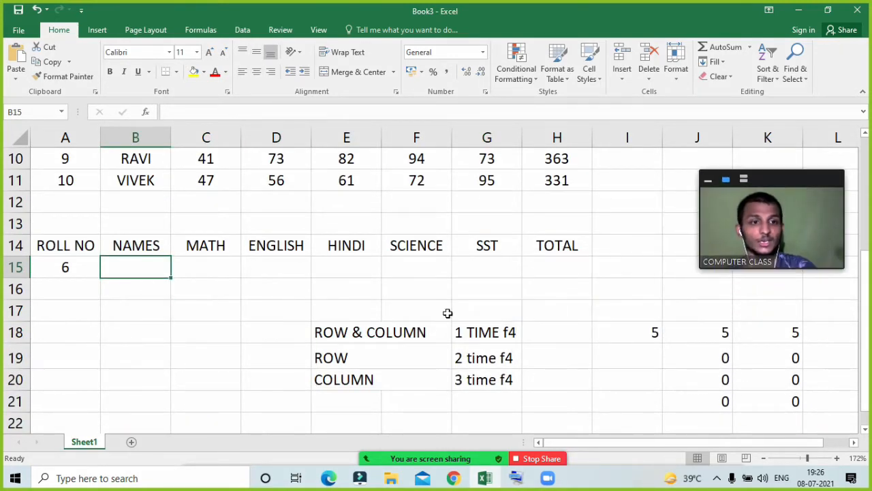
- Begin a VLOOKUP formula in B15 with roll number cell A15 as lookup value, locking only its column as $A15
left_click(129, 269)
type("=vlo")
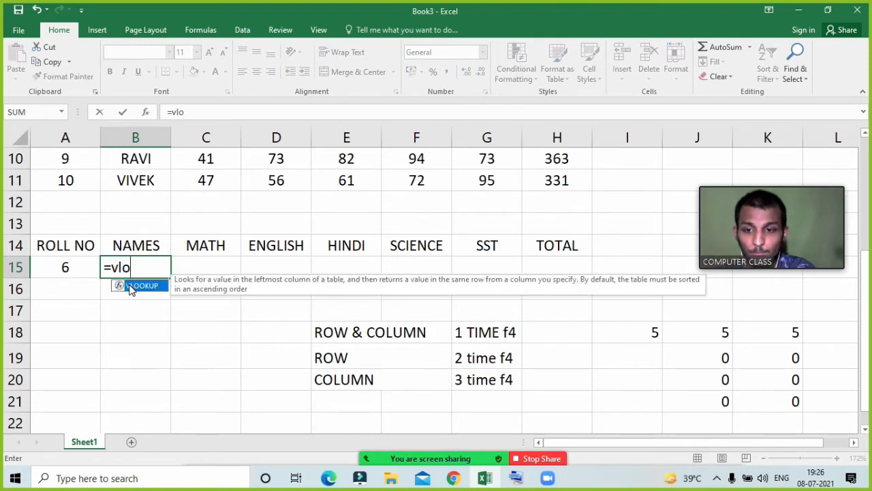
double_click(132, 289)
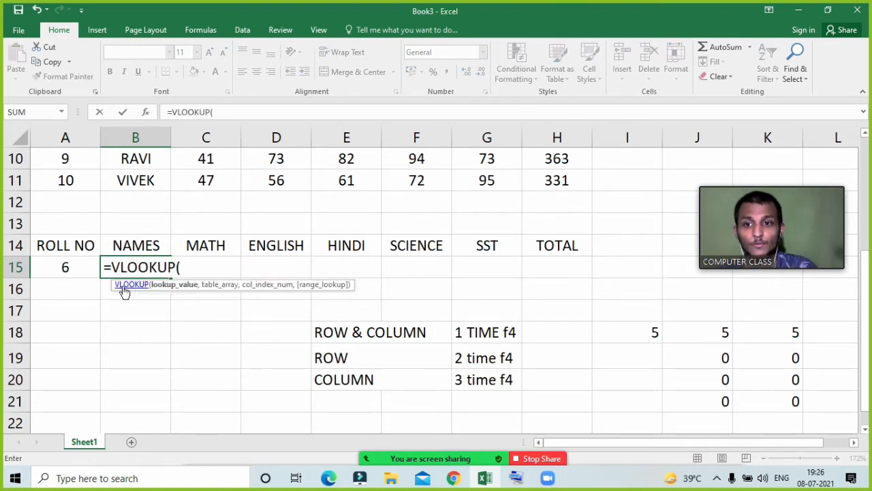
left_click(65, 270)
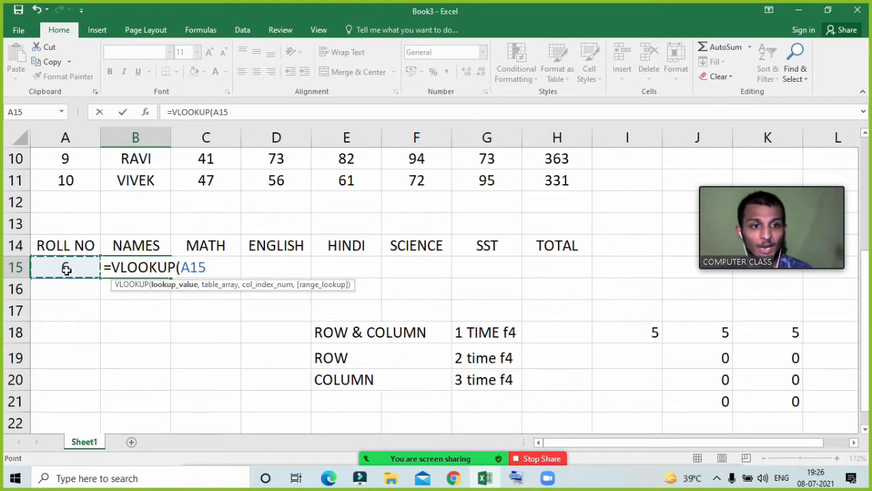
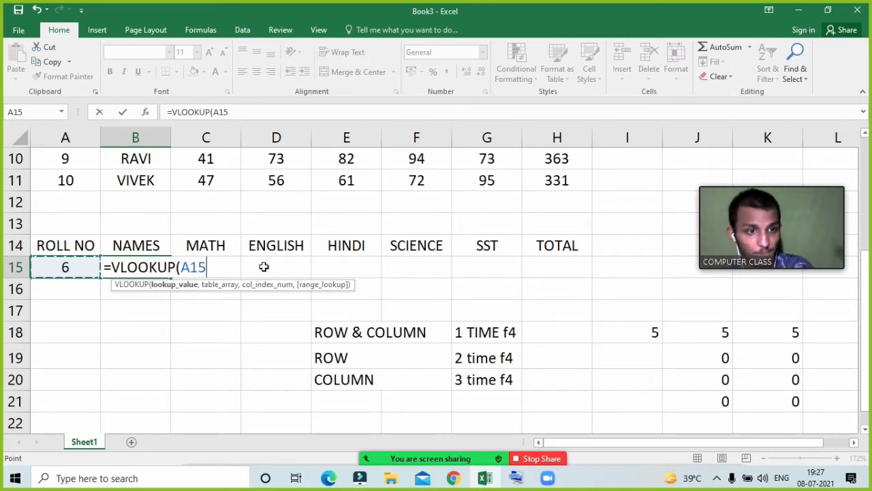
key("F4")
key("F4")
key("F4")
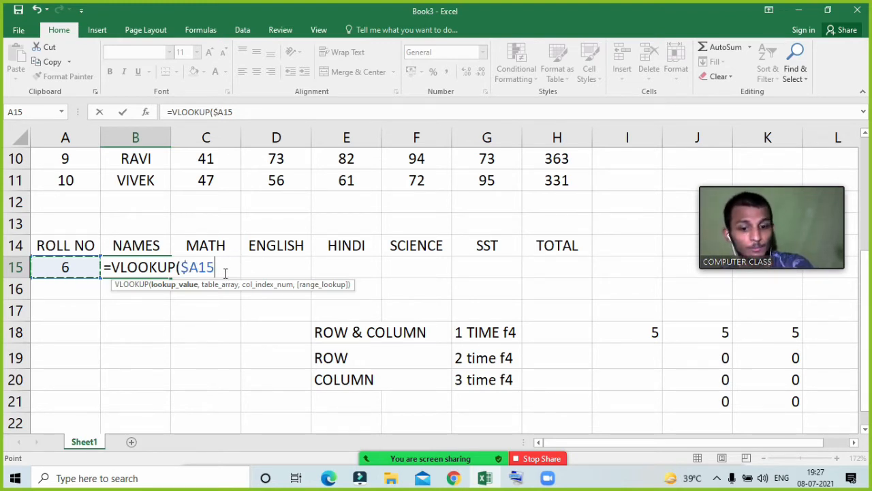
- Add the marks table A2:H11 as the VLOOKUP table array and lock it fully as $A$2:$H$11
type(",,")
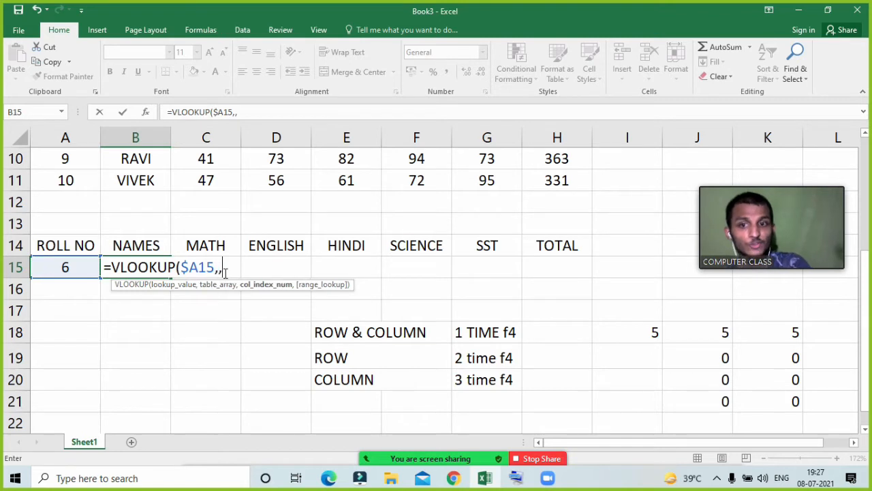
key("BackSpace")
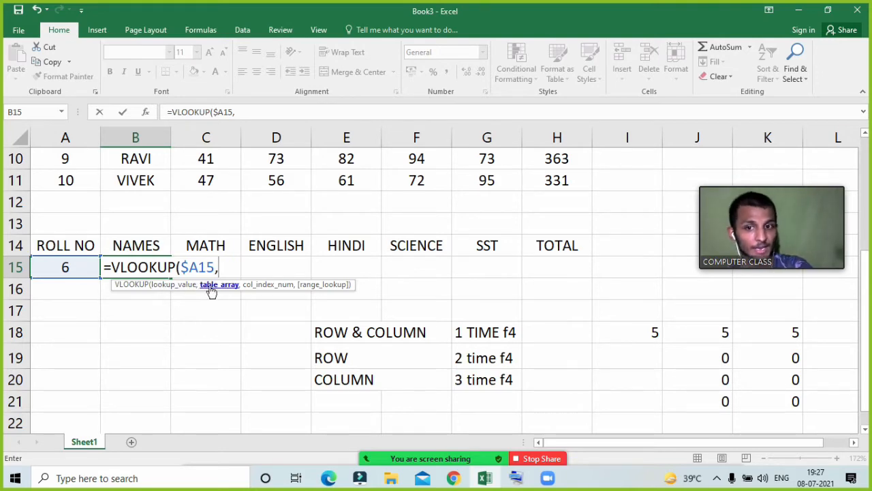
scroll(211, 290, "up", 3)
left_click_drag(85, 183, 528, 375)
scroll(504, 338, "down", 1)
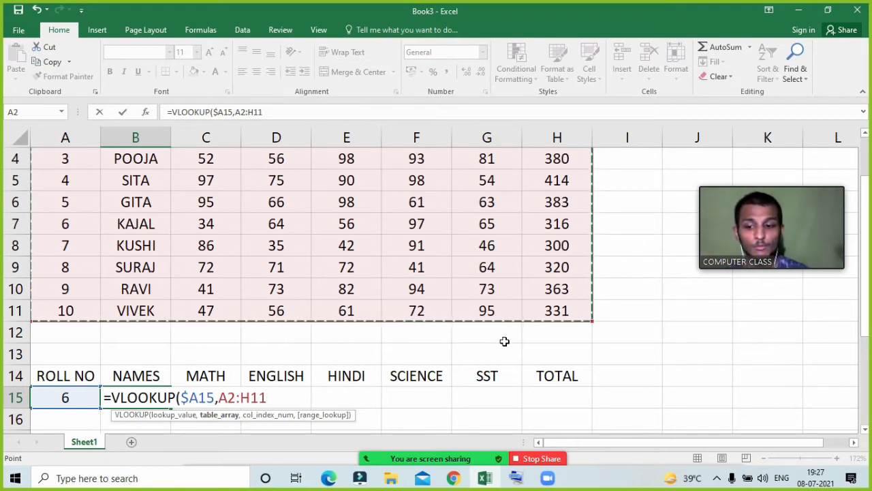
key("F4")
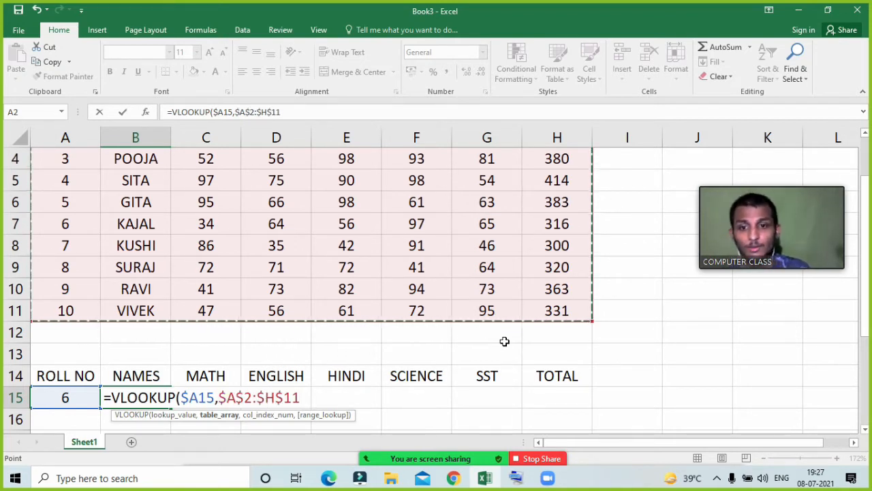
- Complete the VLOOKUP formula in B15 with column index 2 and exact-match argument 0
type(",")
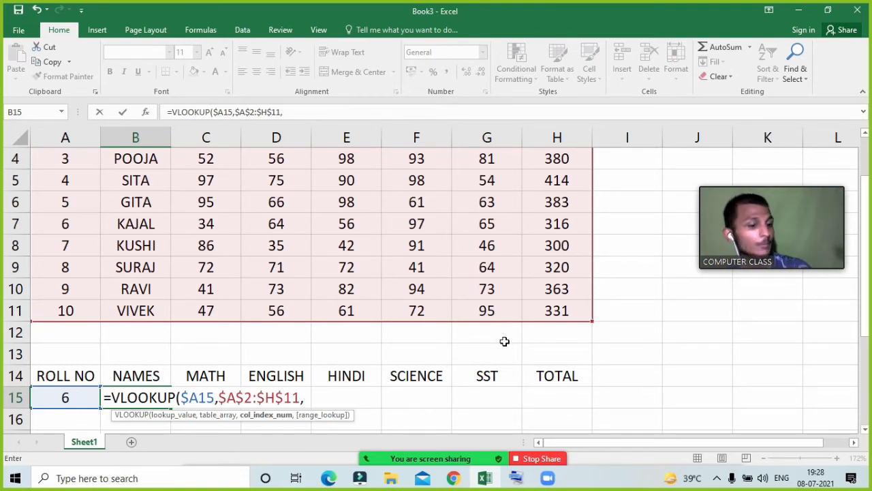
type("2,")
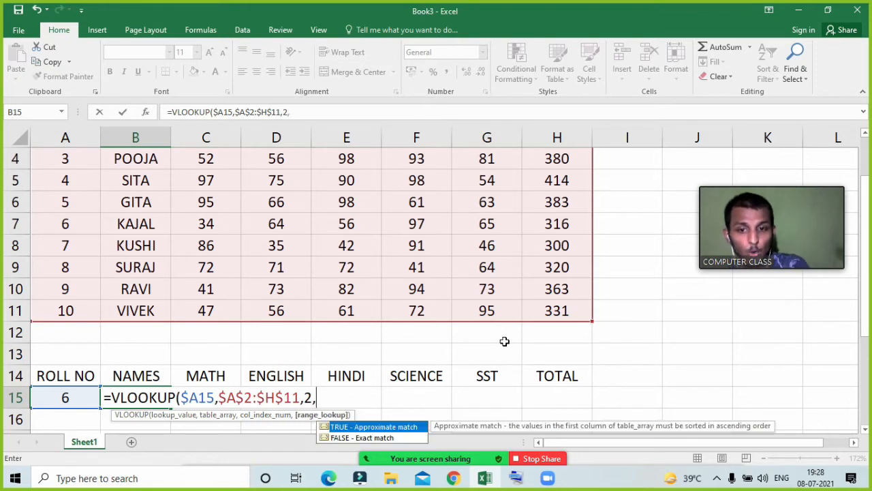
type("0")
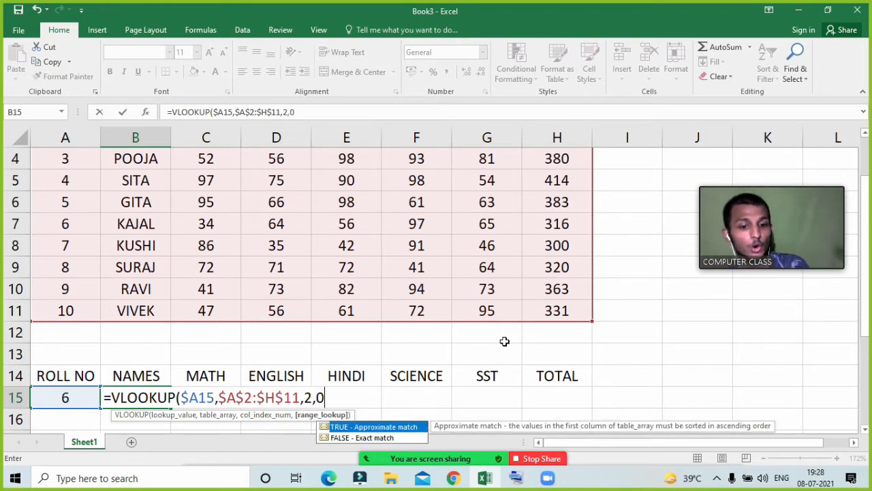
type(")P")
key("BackSpace")
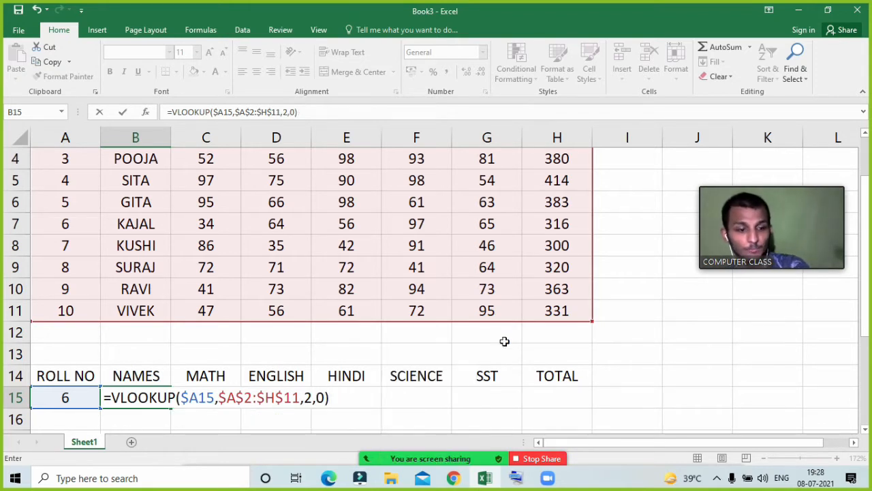
key("Return")
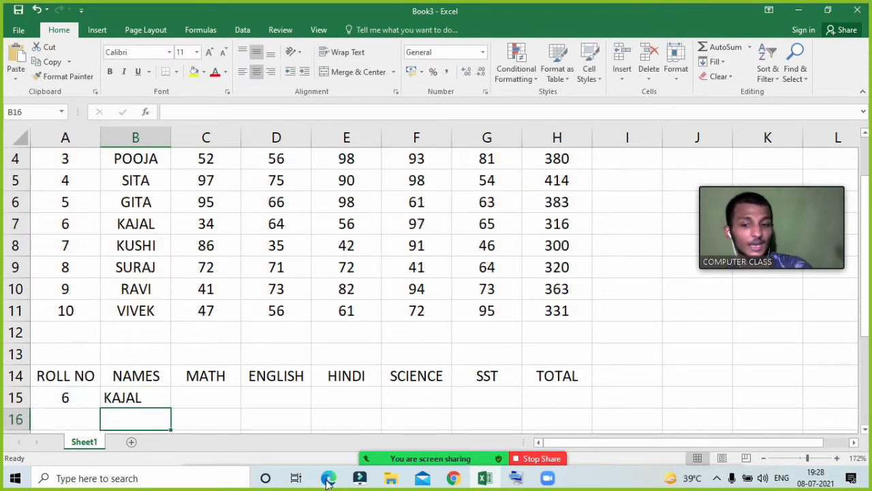
- Fill the VLOOKUP formula from B15 right through the TOTAL cell H15
left_click_drag(155, 397, 576, 397)
key("ctrl+r")
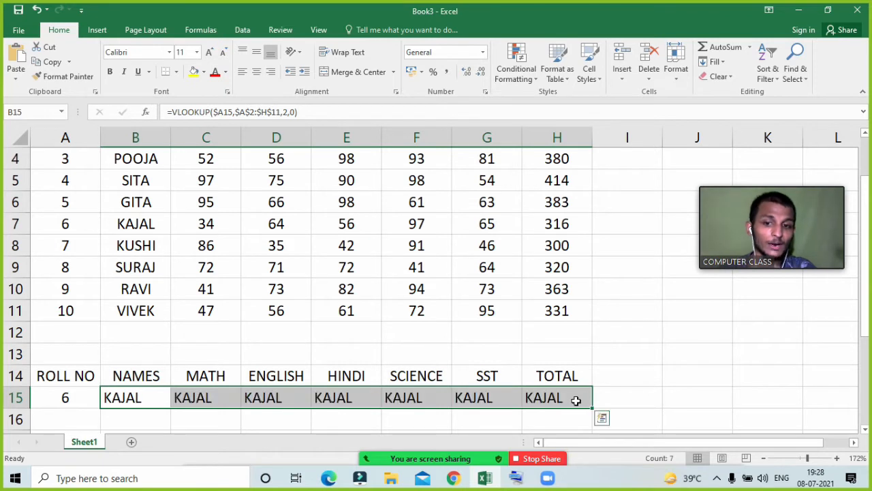
key("ctrl+q")
left_click(655, 242)
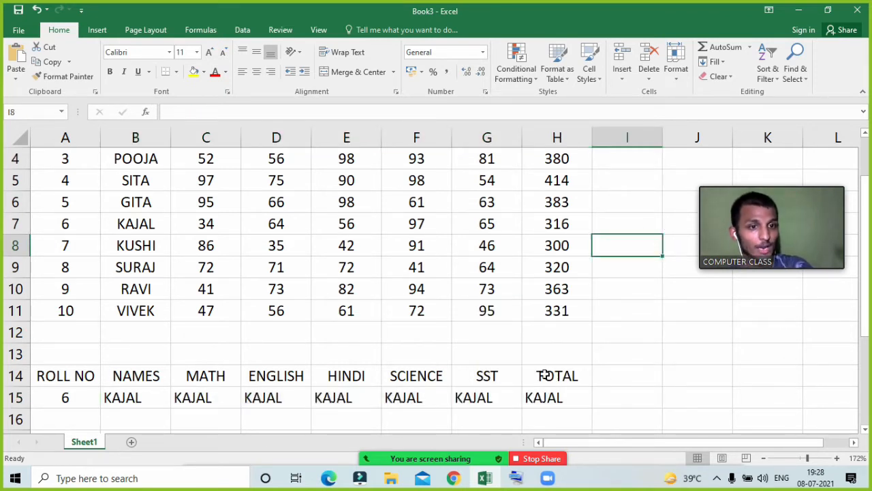
- Inspect the column index argument in the copied VLOOKUP formula in H15
left_click(557, 398)
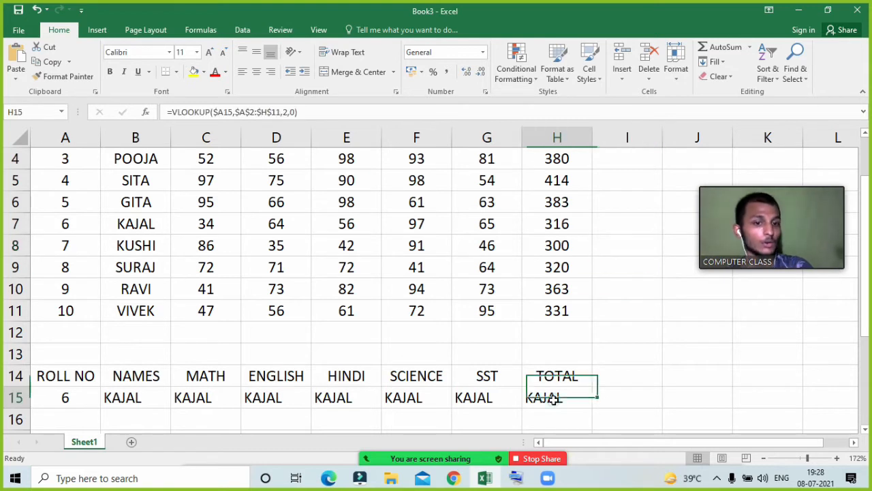
double_click(557, 399)
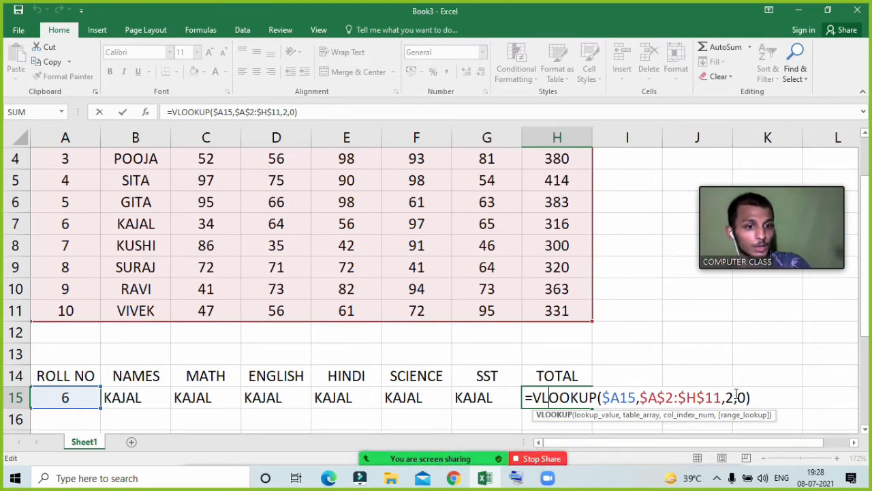
key("Return")
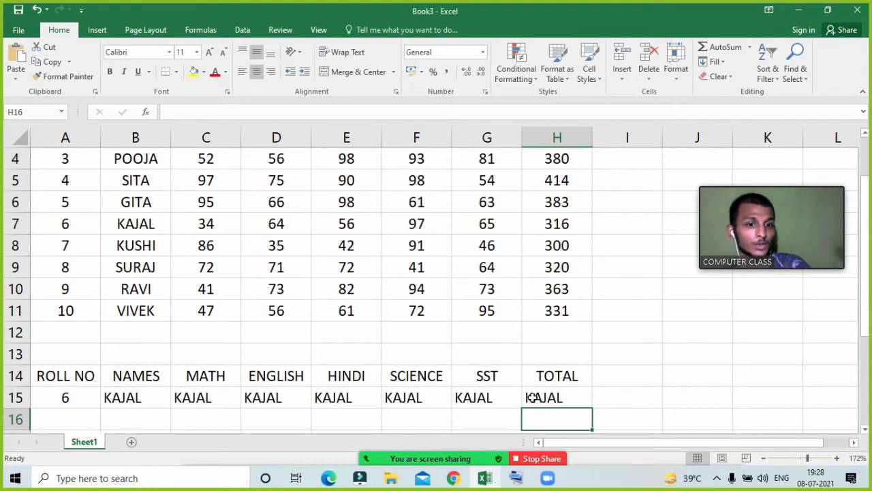
double_click(560, 398)
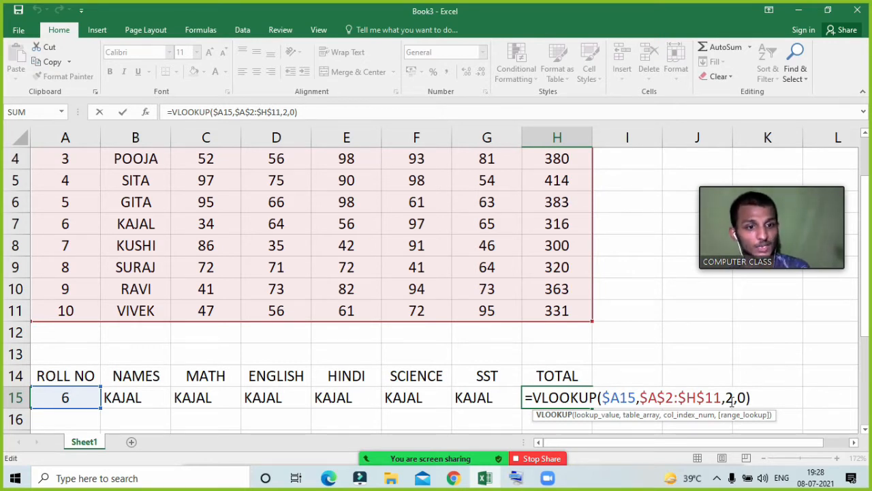
key("Return")
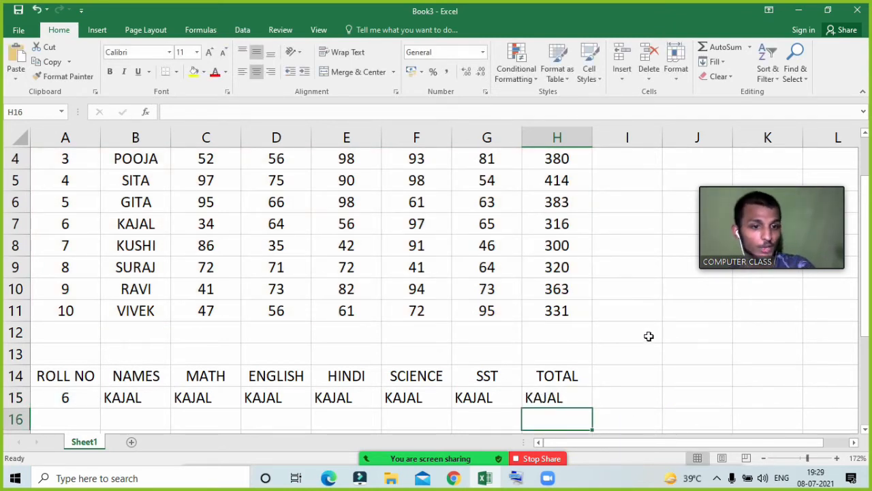
- Enter the test formula =COLUMN(H1) in J12, moving the floating video window aside
left_click(648, 335)
left_click(674, 337)
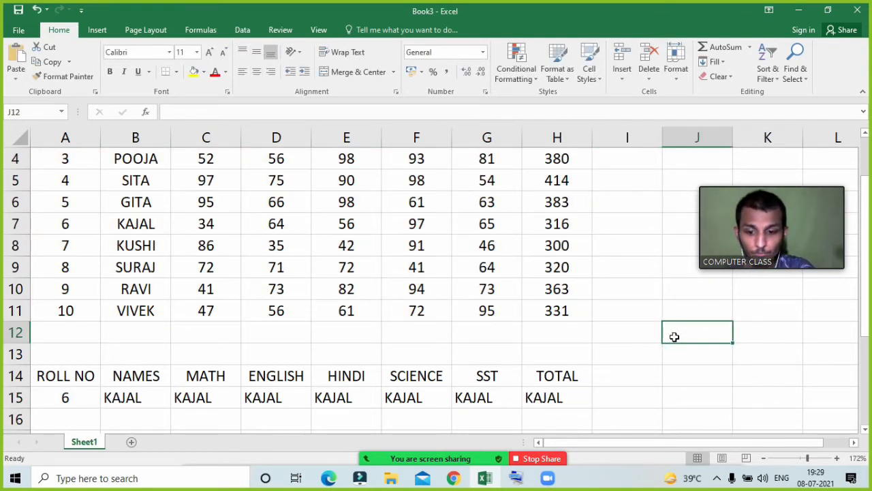
type("=")
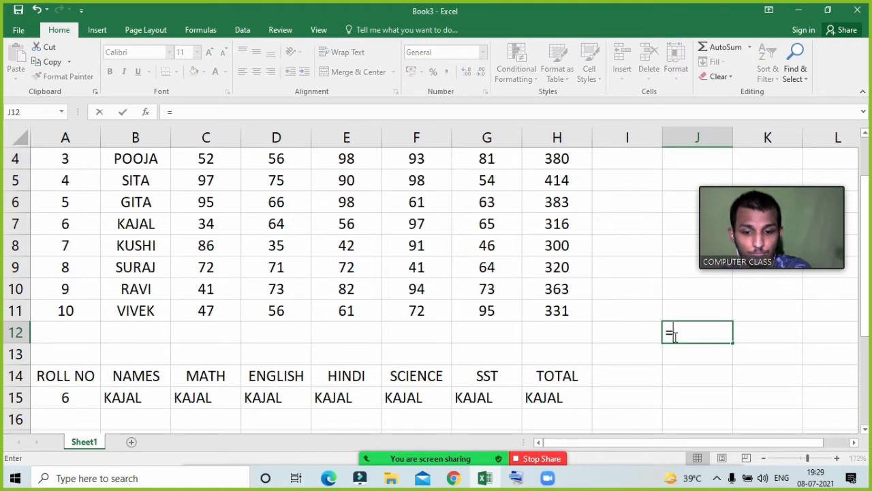
type("COLU")
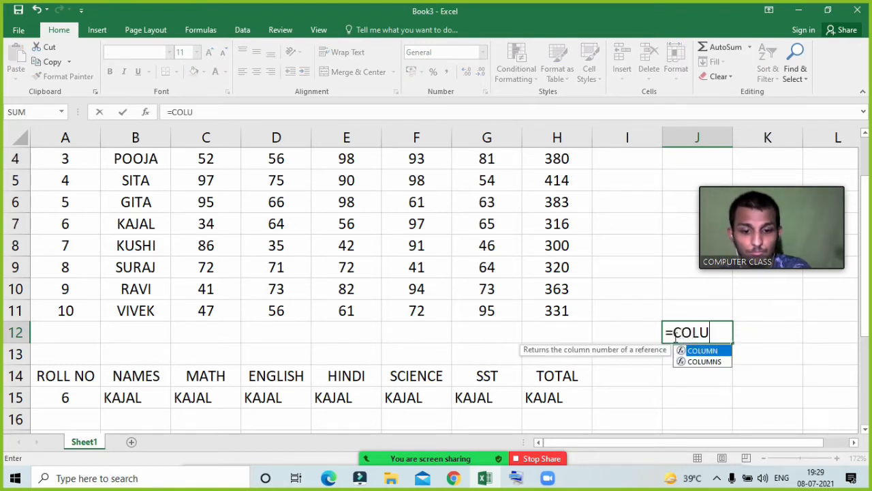
key("Tab")
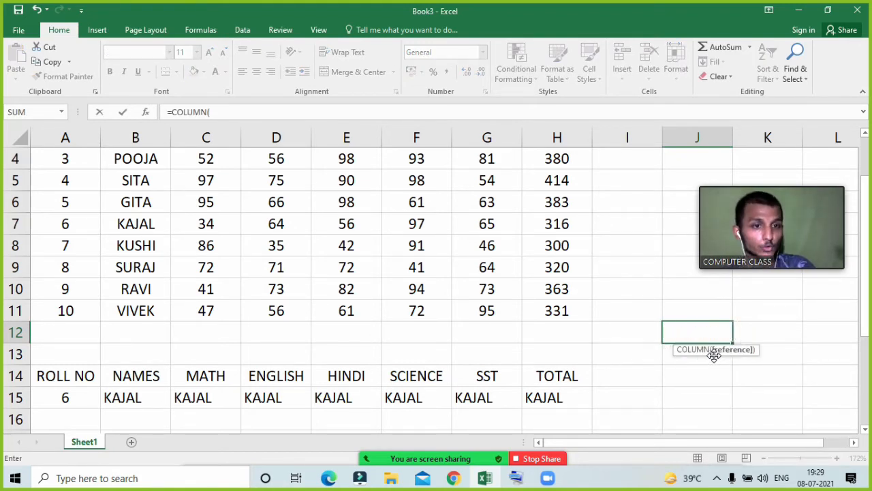
scroll(714, 355, "up", 1)
mouse_move(805, 189)
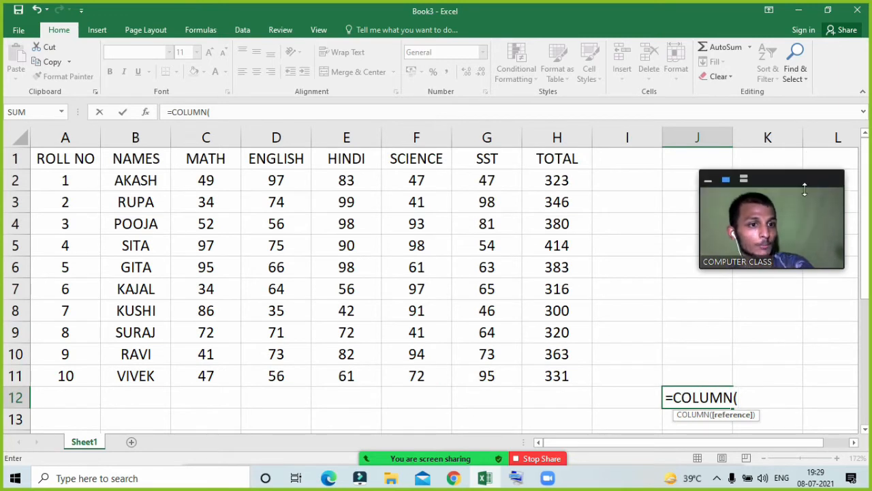
left_click_drag(805, 186, 836, 185)
left_click(558, 162)
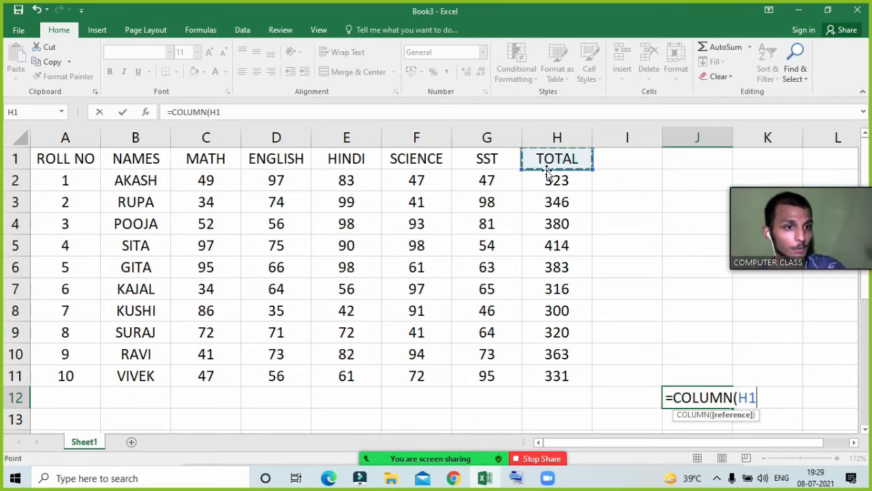
type(")")
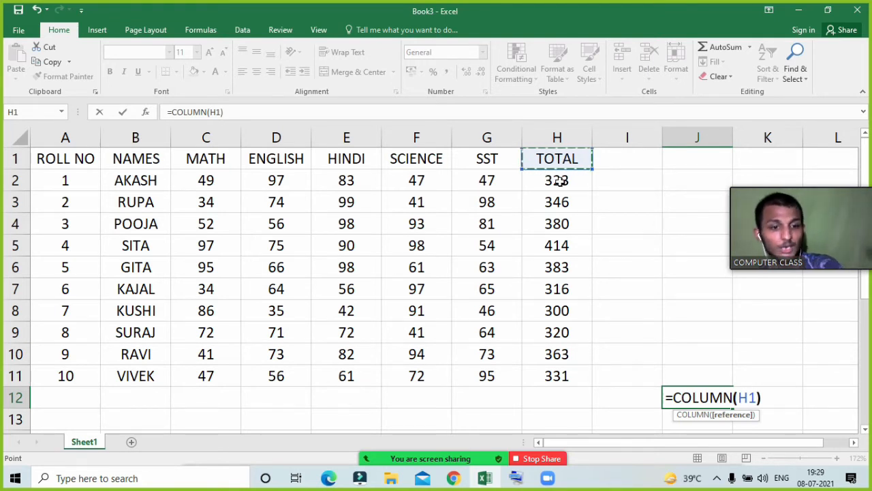
key("Return")
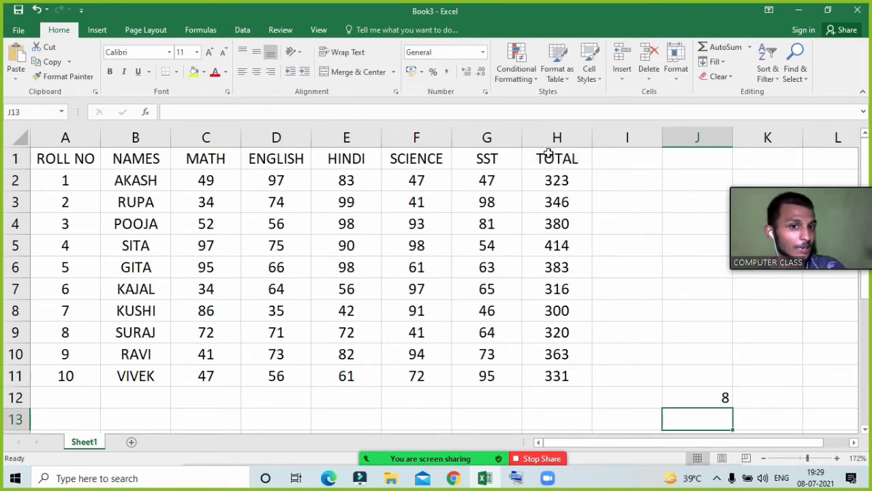
- Fill the COLUMN test formula from J12 right through L12 and bring the filled cells into view
left_click_drag(681, 395, 798, 396)
key("ctrl+r")
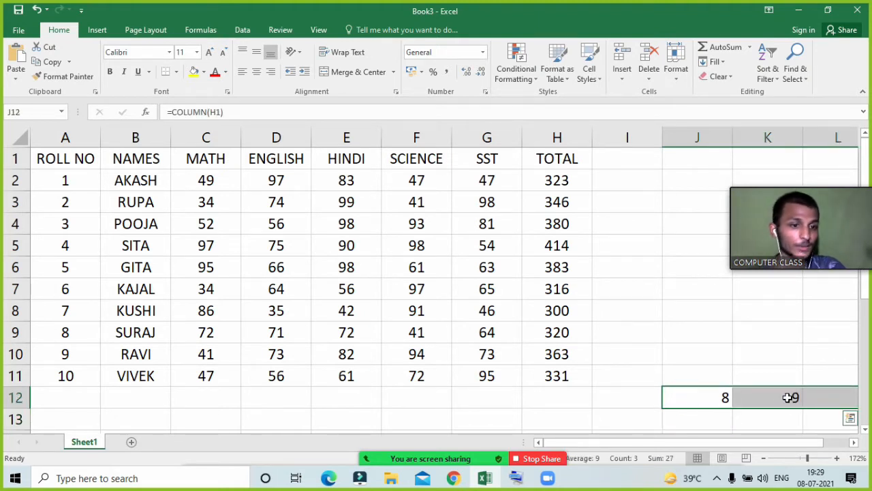
left_click_drag(760, 444, 770, 448)
- Clear the COLUMN test formulas from J12:L12
left_click(660, 400)
left_click_drag(662, 400, 743, 402)
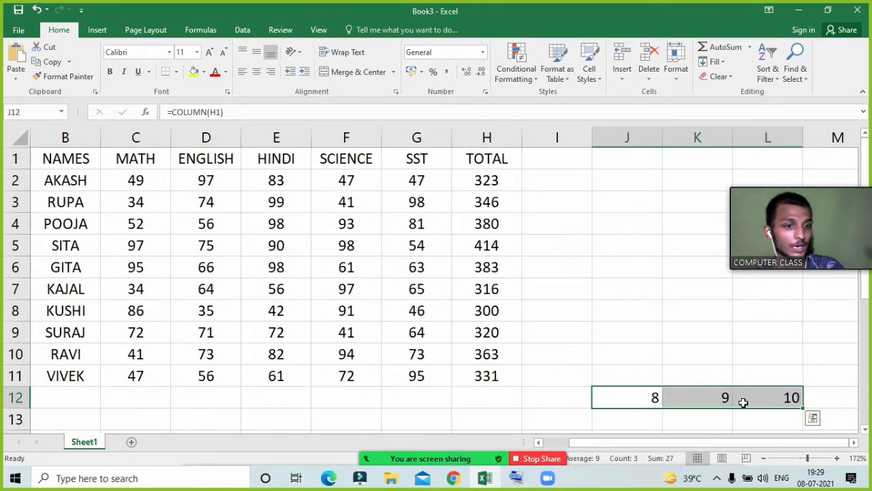
key("Delete")
- Replace the column index in B15's VLOOKUP with COLUMN(B1) and fill the formula right across B15:H15
scroll(566, 399, "down", 2)
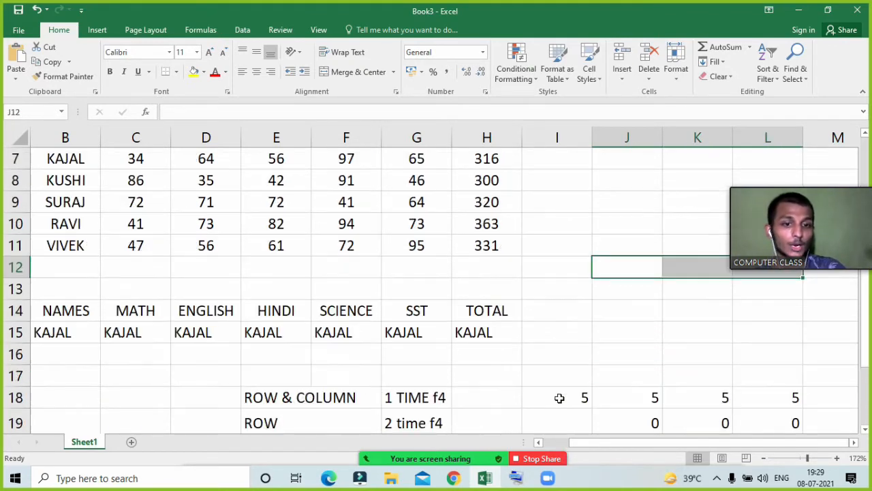
left_click_drag(596, 450, 593, 446)
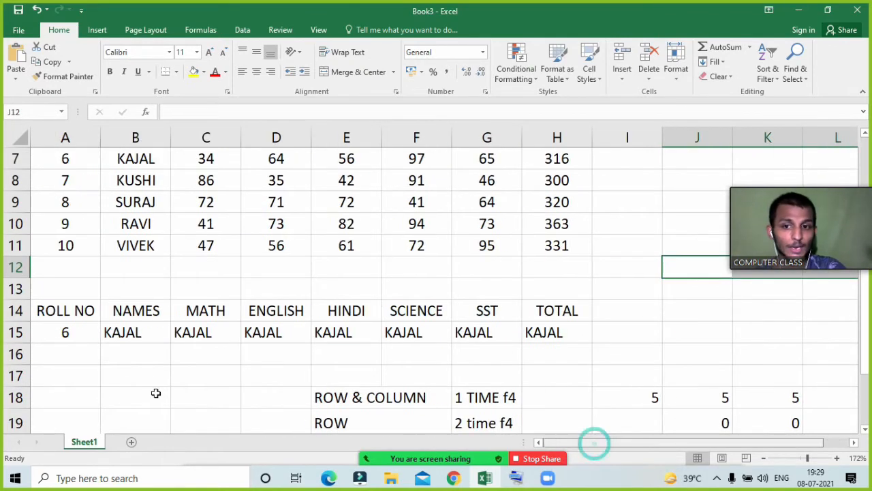
double_click(126, 329)
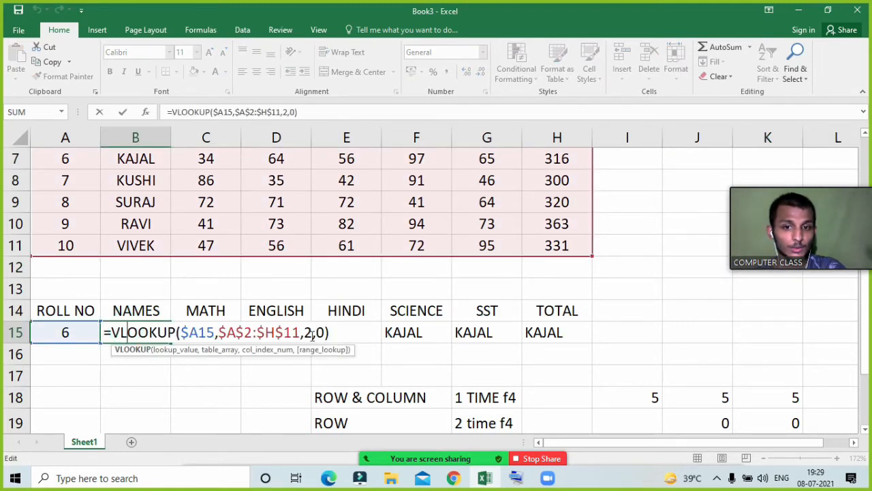
double_click(310, 334)
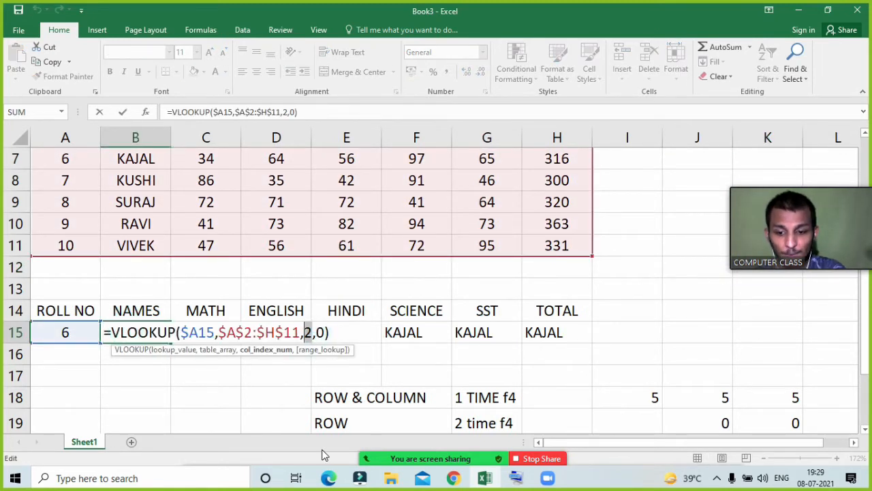
type("CO")
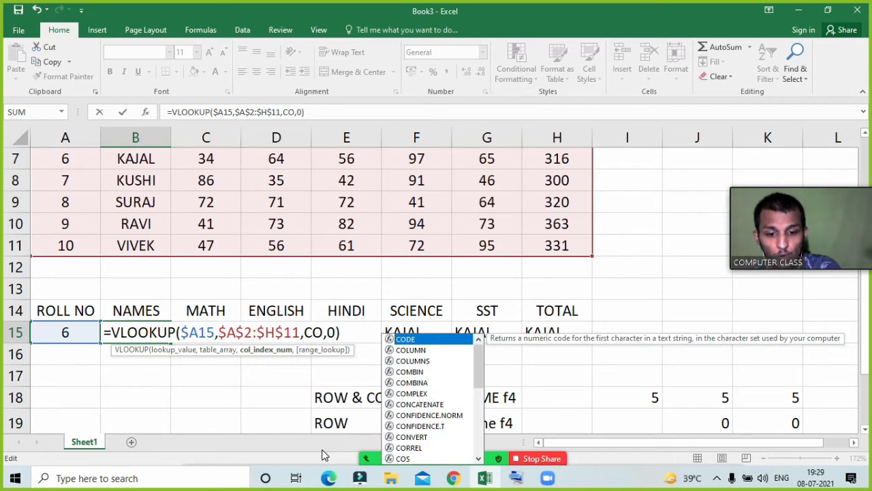
type("LU")
key("Tab")
scroll(87, 309, "up", 2)
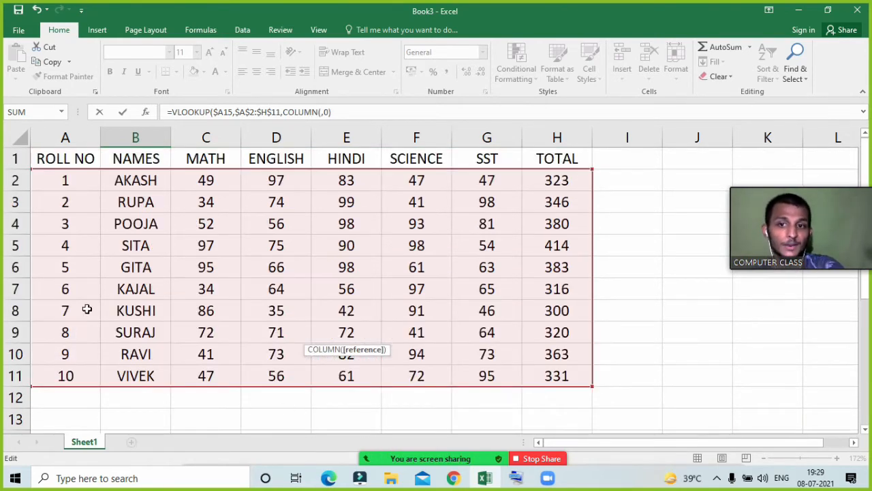
left_click(142, 159)
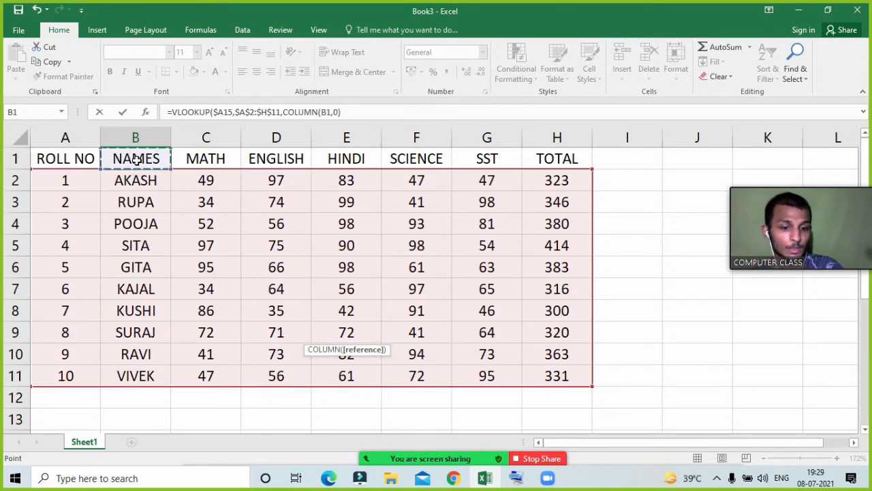
key("Return")
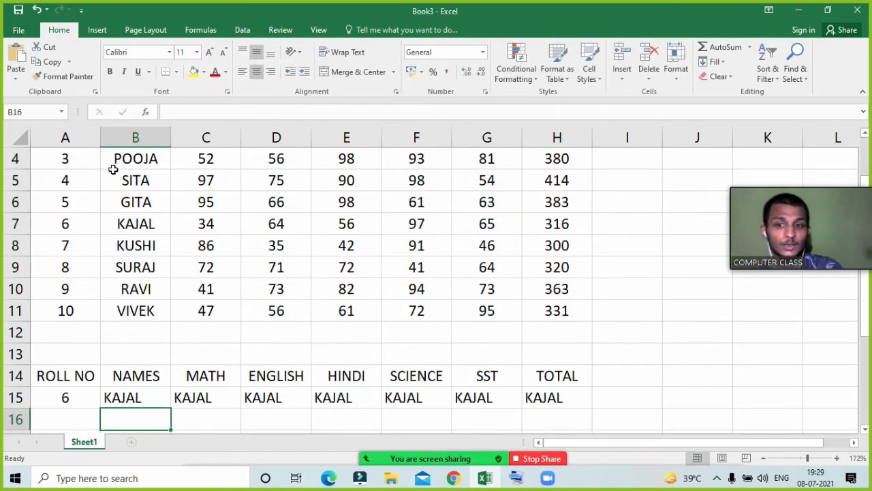
left_click_drag(158, 403, 551, 397)
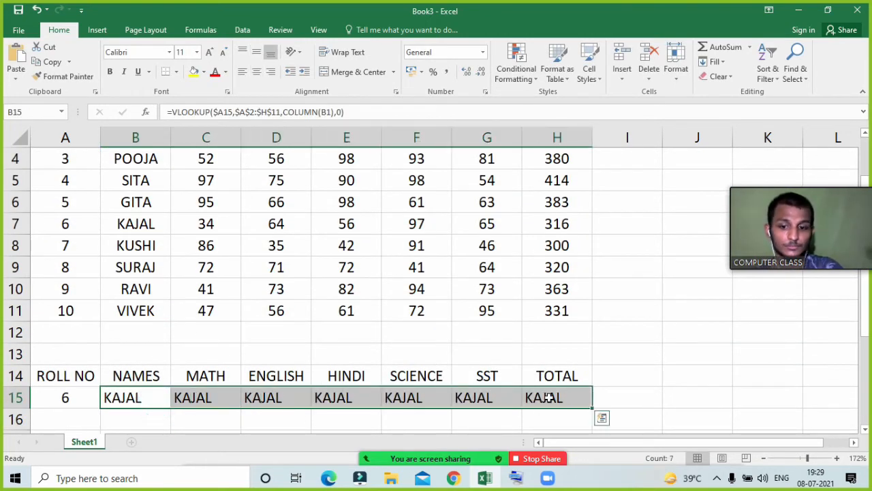
left_click(641, 389)
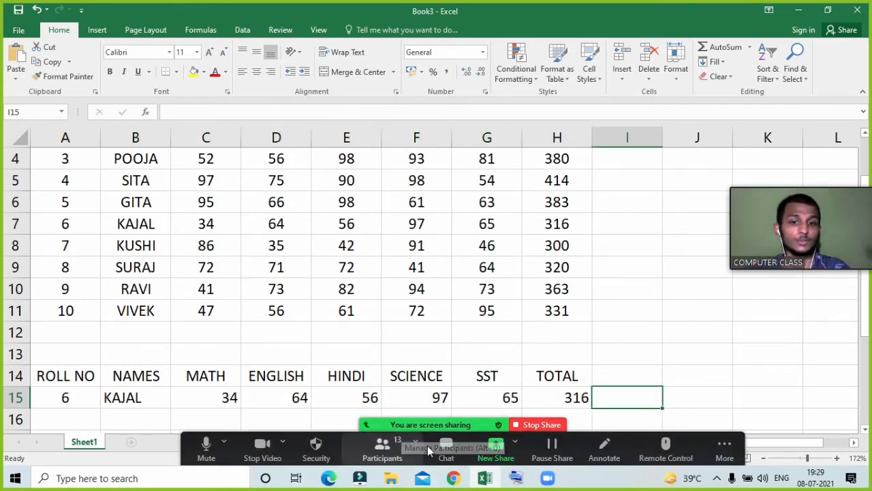
- Compare the lookup results in row 15 with the source record for roll number 6 in row 7, column by column
left_click(64, 397)
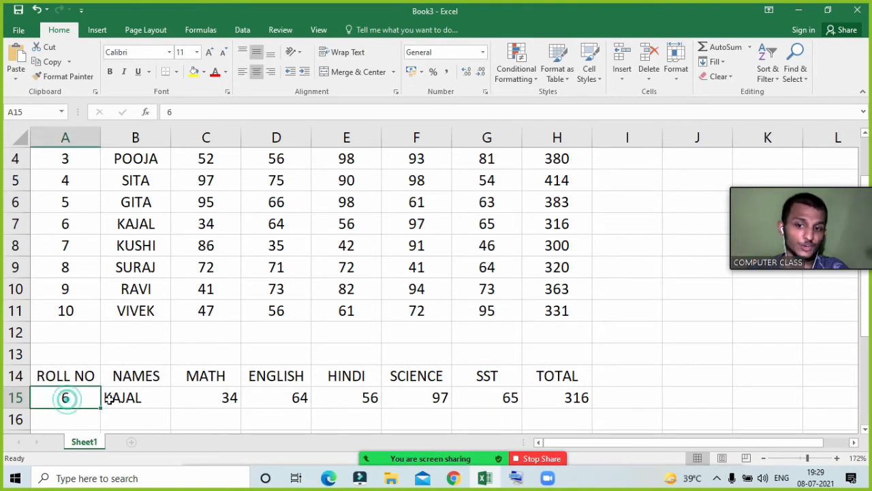
left_click(118, 399)
left_click(68, 226)
left_click(145, 224)
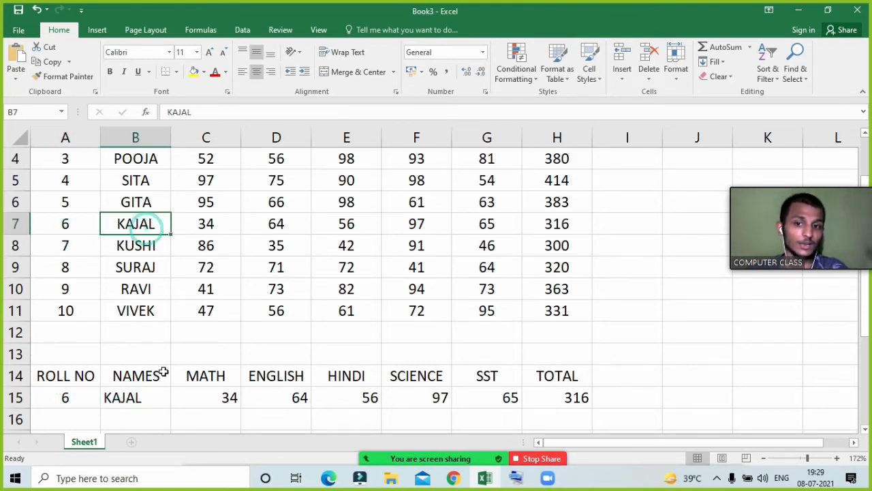
left_click(222, 401)
left_click(206, 223)
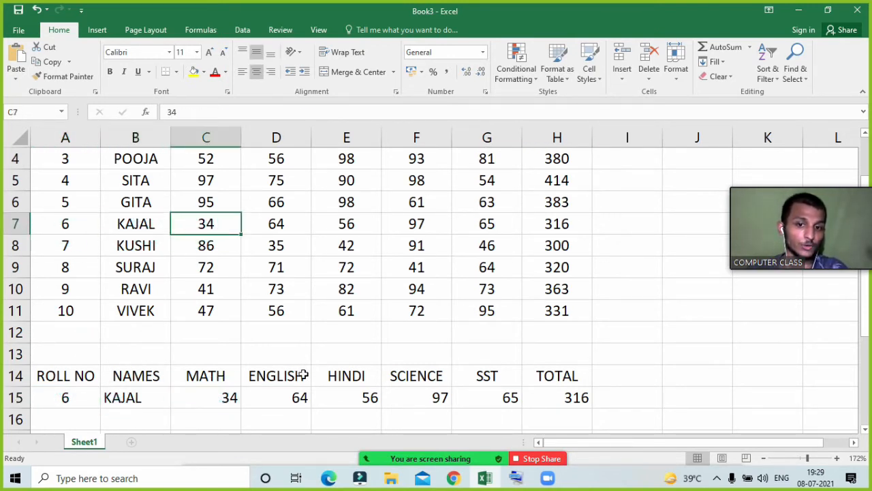
left_click(302, 396)
left_click(282, 221)
left_click(342, 229)
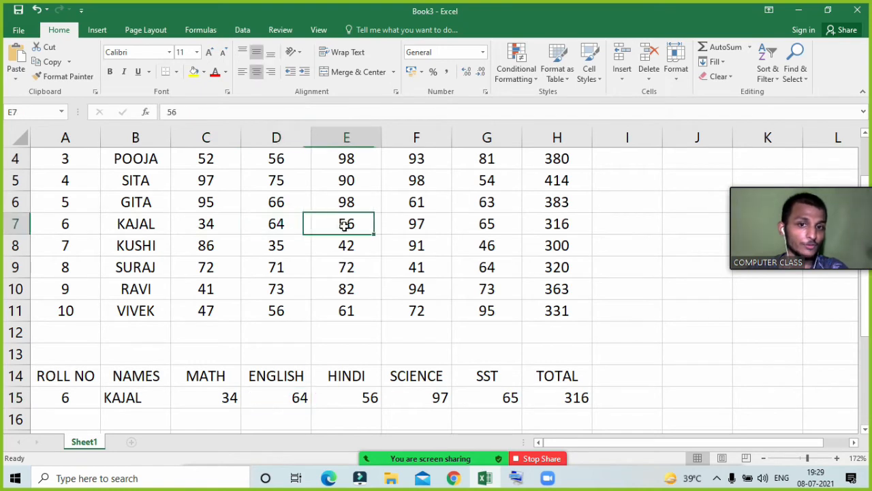
left_click(425, 225)
left_click(485, 227)
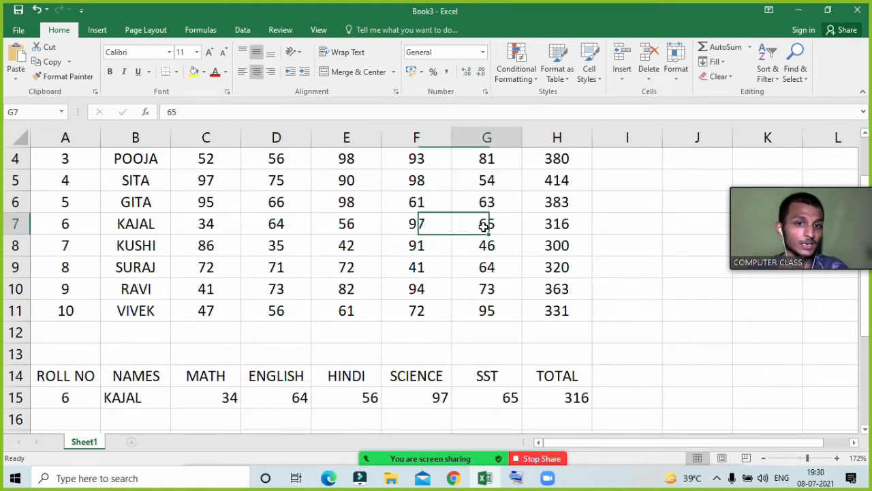
left_click(554, 225)
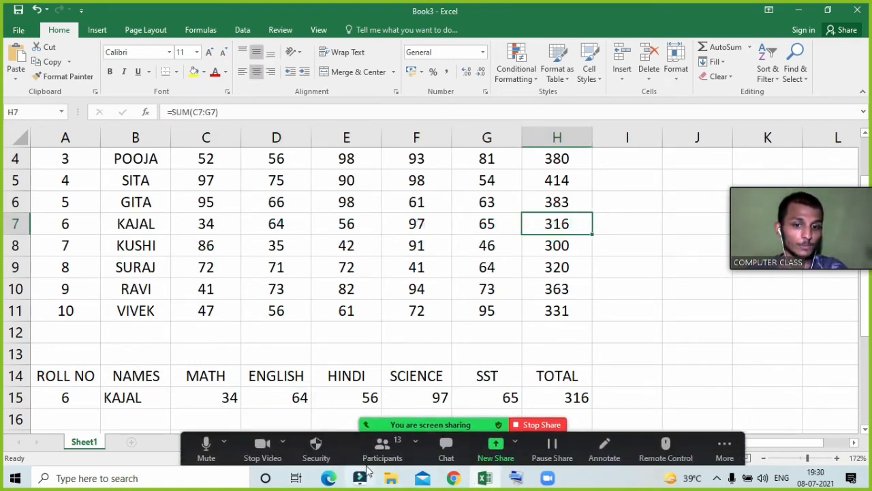
- Switch to the Zoom participant list, mute one participant and check the other participants' microphones
left_click(382, 443)
left_click(174, 174)
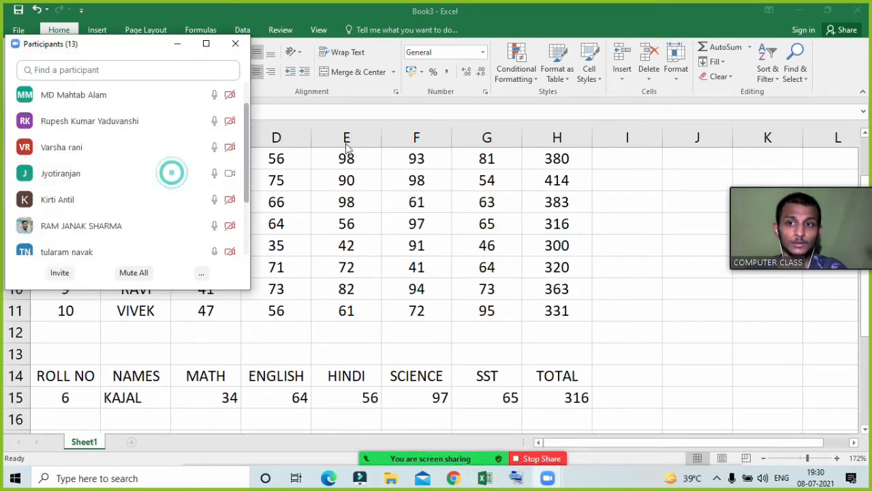
left_click(188, 41)
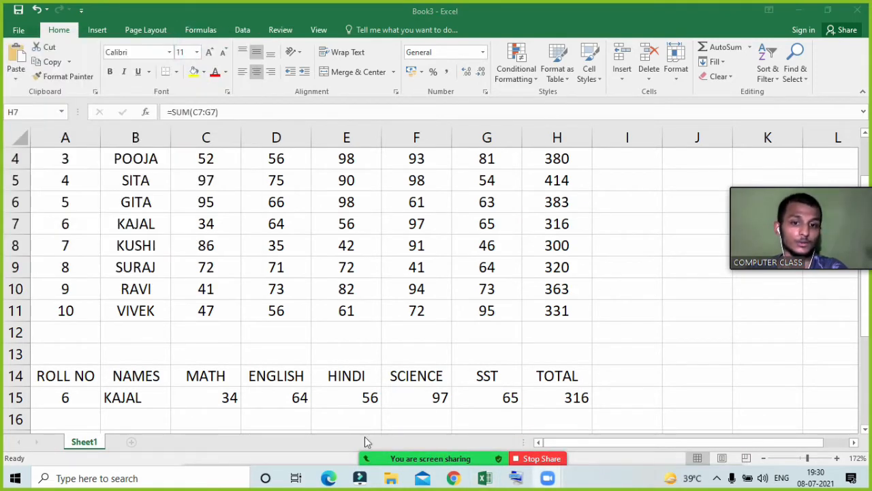
left_click(382, 451)
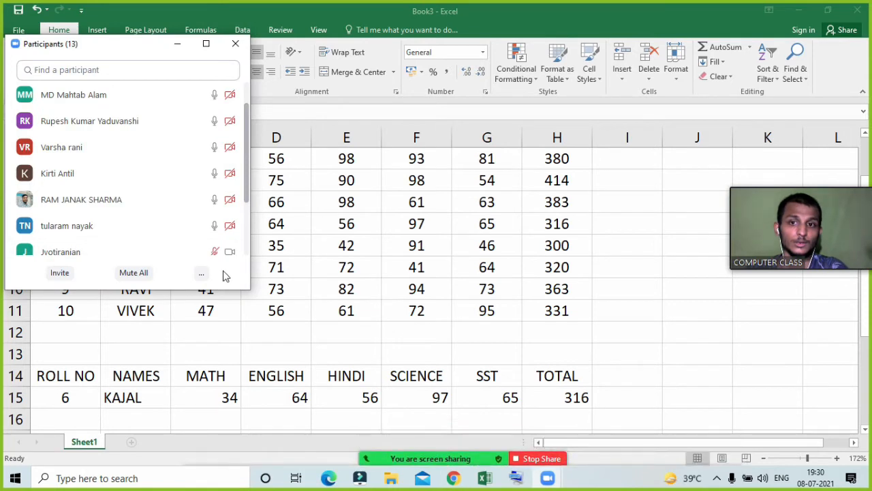
scroll(175, 189, "up", 2)
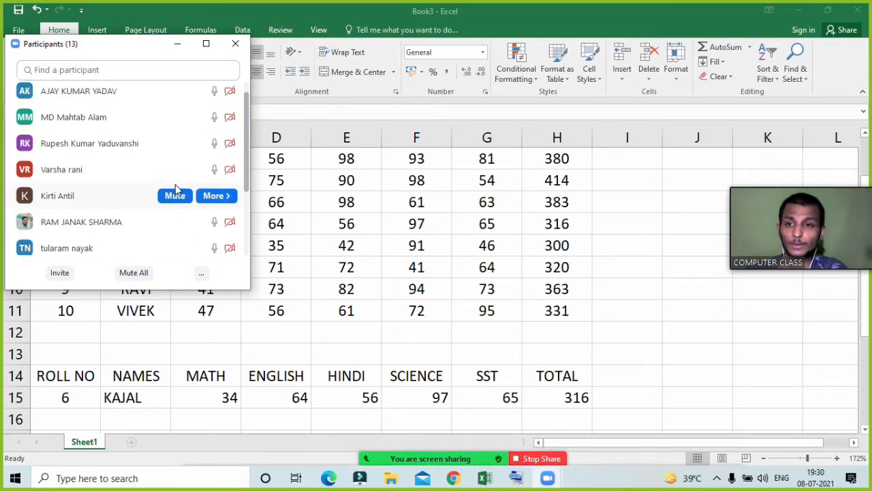
left_click(178, 44)
- Mute all current and new Zoom participants without allowing them to unmute themselves, and minimise the participant list
mouse_move(403, 465)
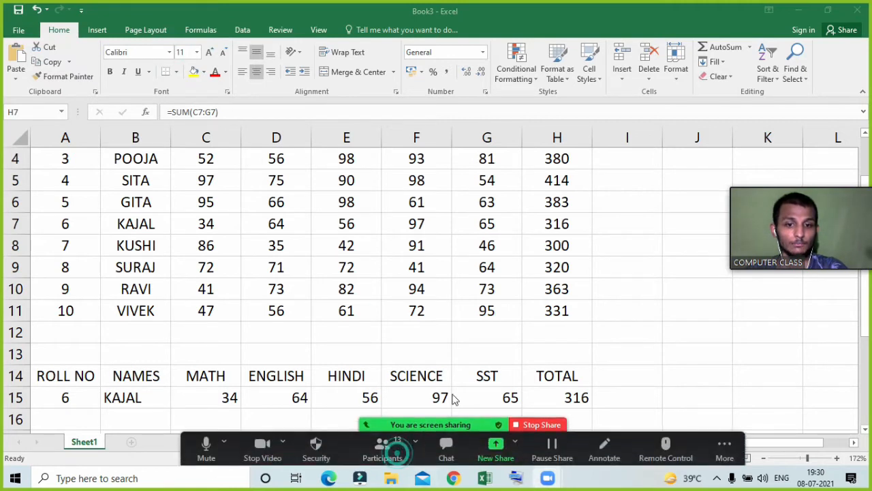
left_click(382, 450)
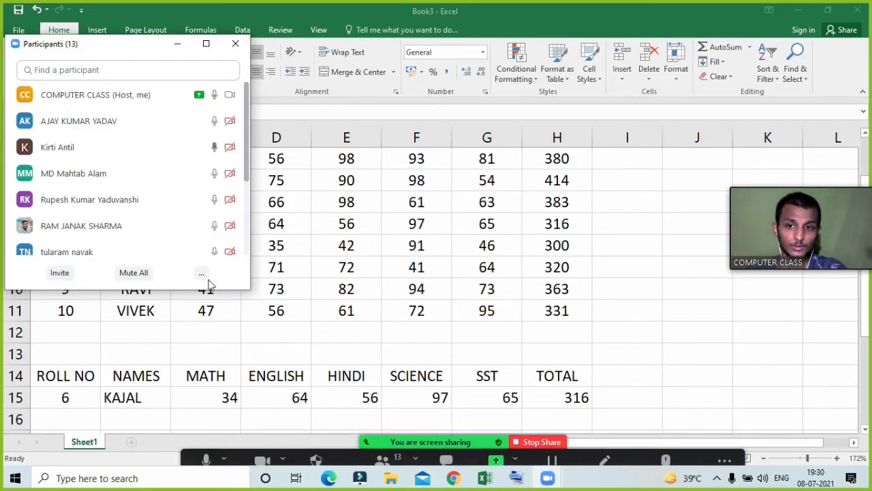
left_click(180, 149)
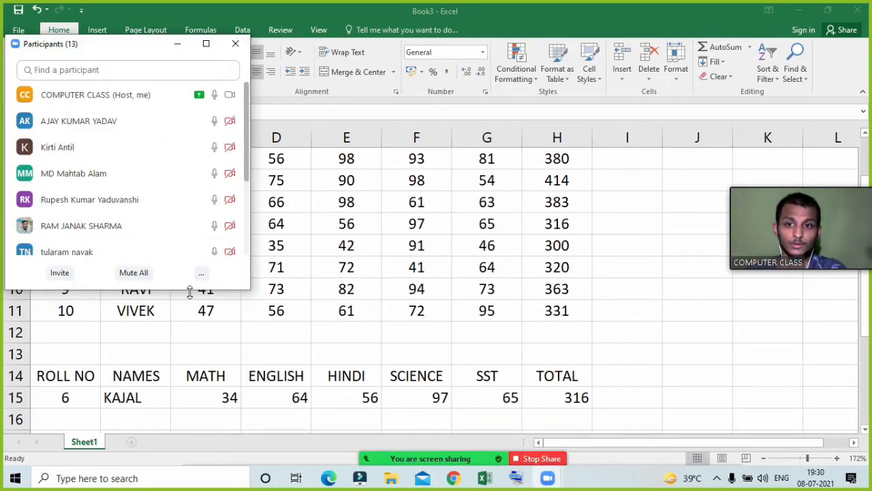
left_click(133, 272)
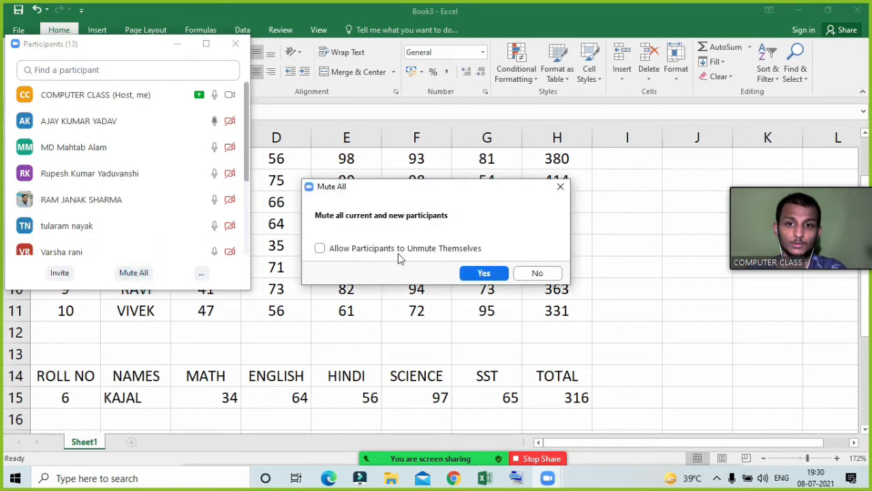
left_click(472, 273)
left_click(181, 45)
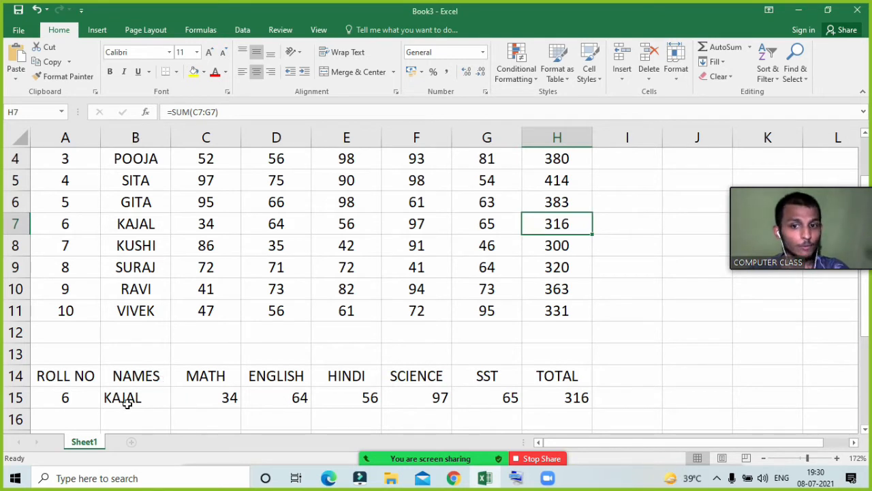
- Set the lookup roll number in A15 to 7
left_click(70, 403)
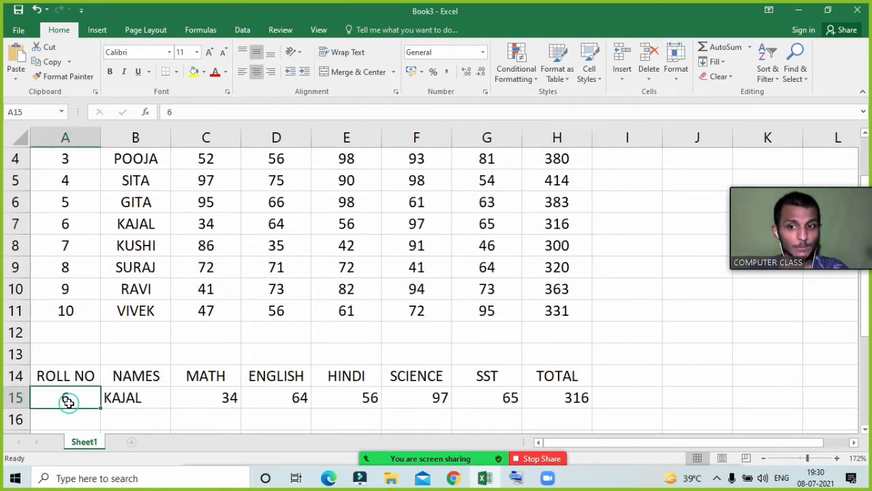
key("BackSpace")
type("7")
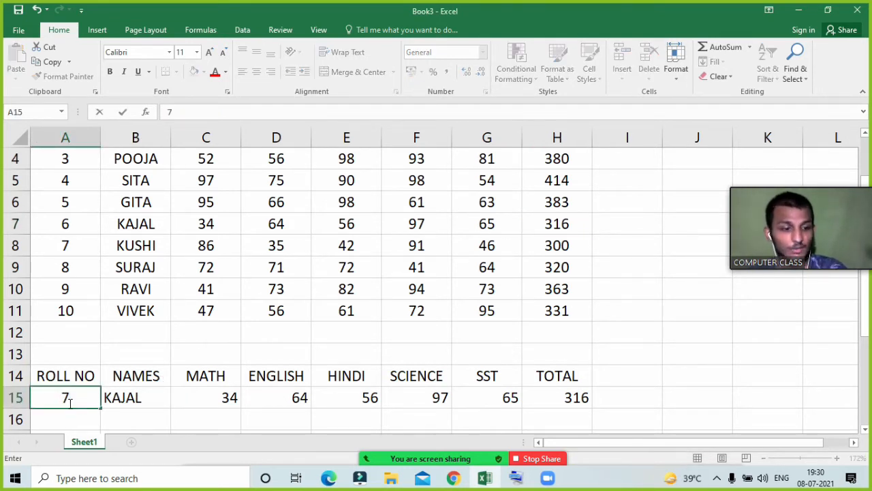
key("Return")
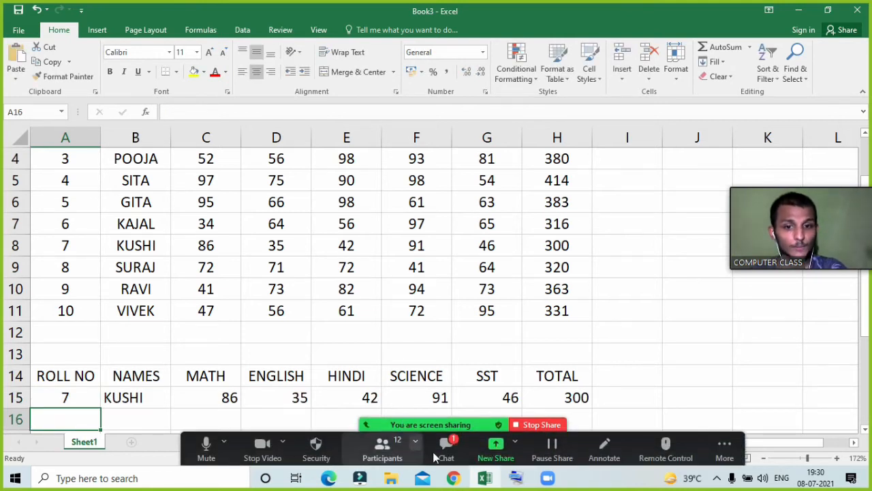
- Read the Zoom meeting chat and check the participant list, minimising both windows
left_click(445, 452)
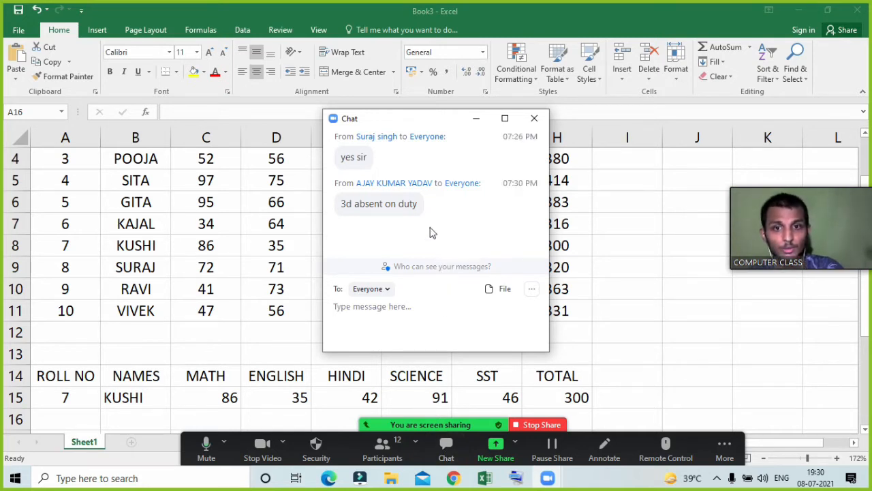
left_click(488, 124)
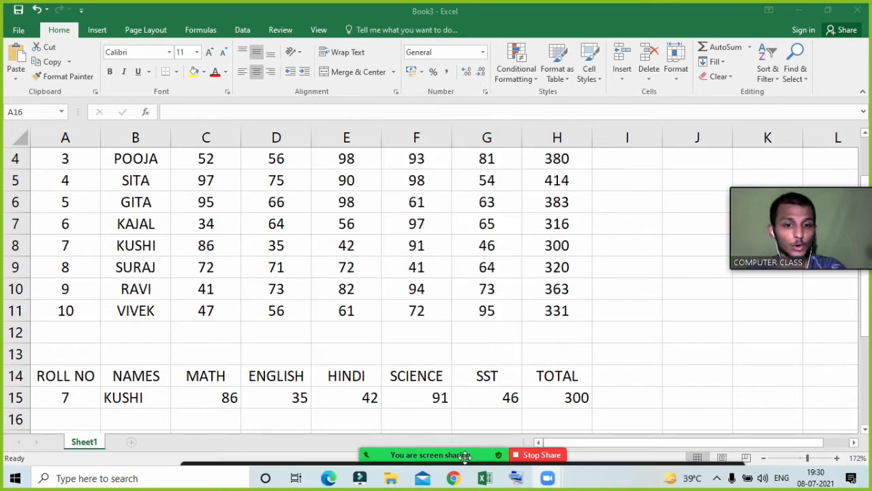
left_click(402, 453)
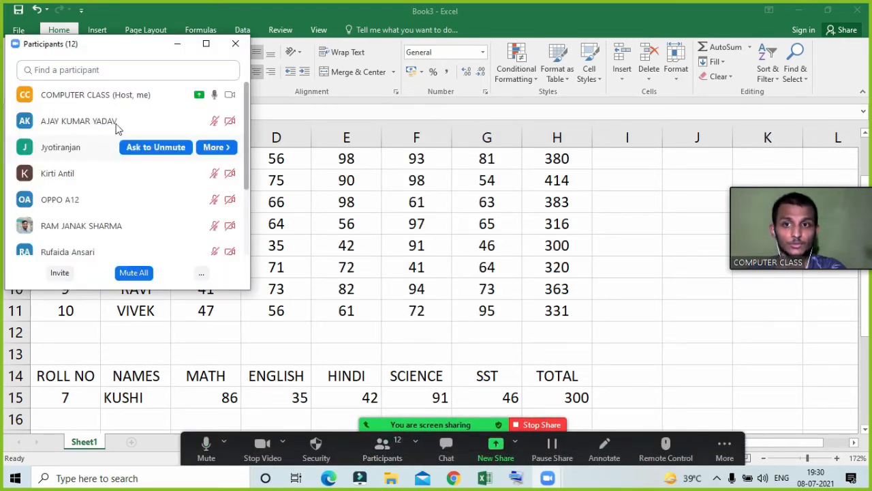
left_click(177, 44)
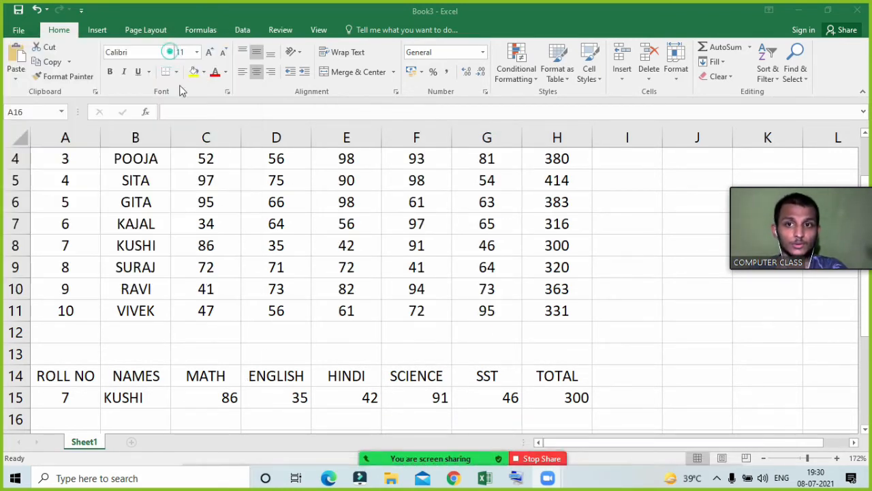
- Set the lookup roll number in A15 to 10
double_click(82, 396)
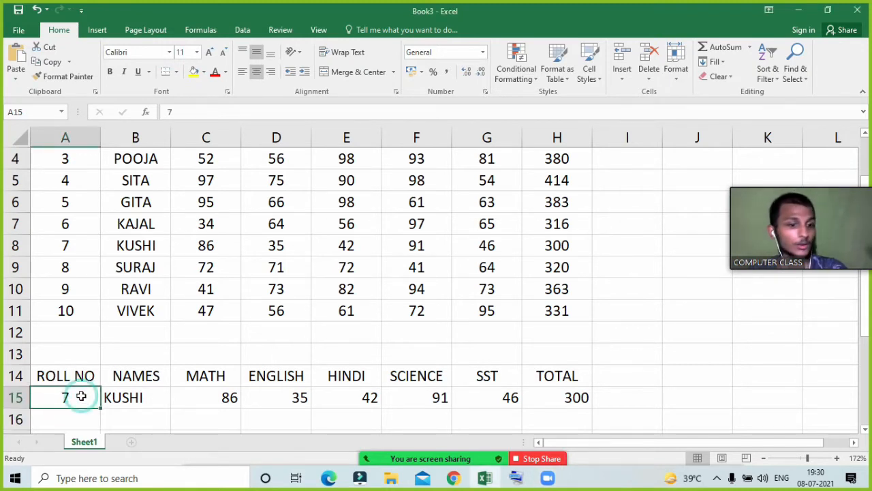
key("BackSpace")
type("10")
key("Return")
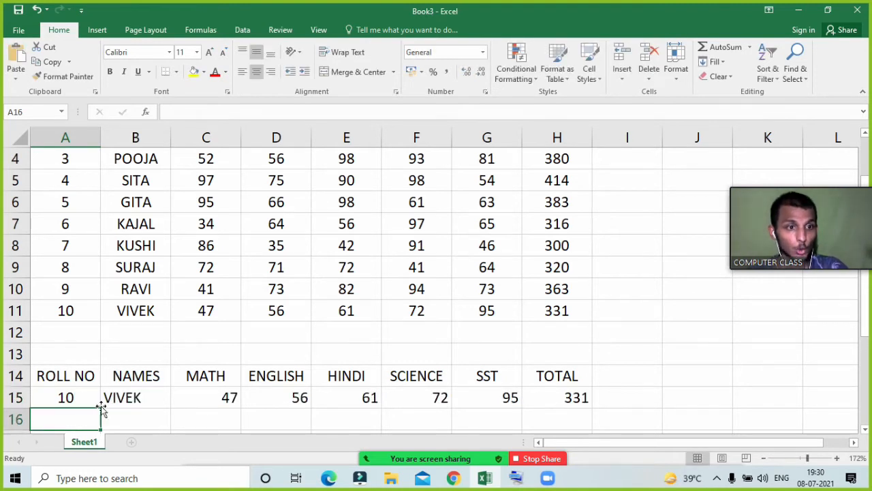
- Examine the VLOOKUP formula in the TOTAL cell H15 and its highlighted references without altering it
left_click(557, 398)
double_click(558, 399)
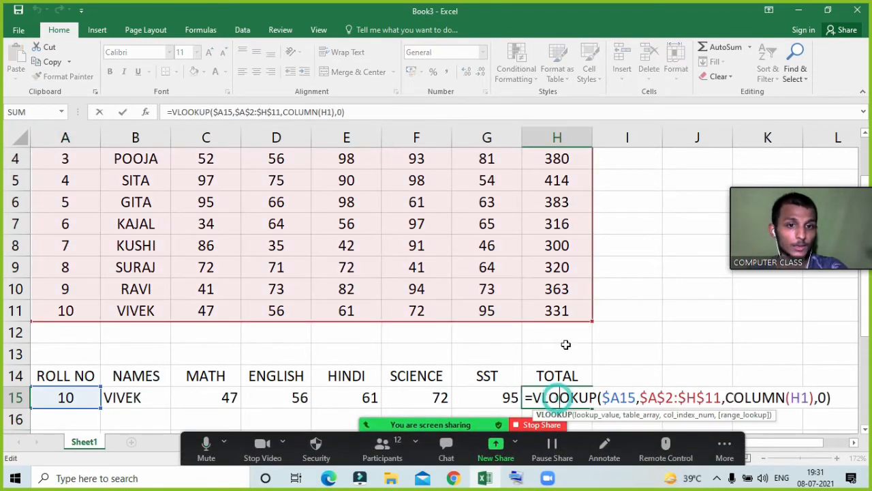
scroll(629, 364, "up", 2)
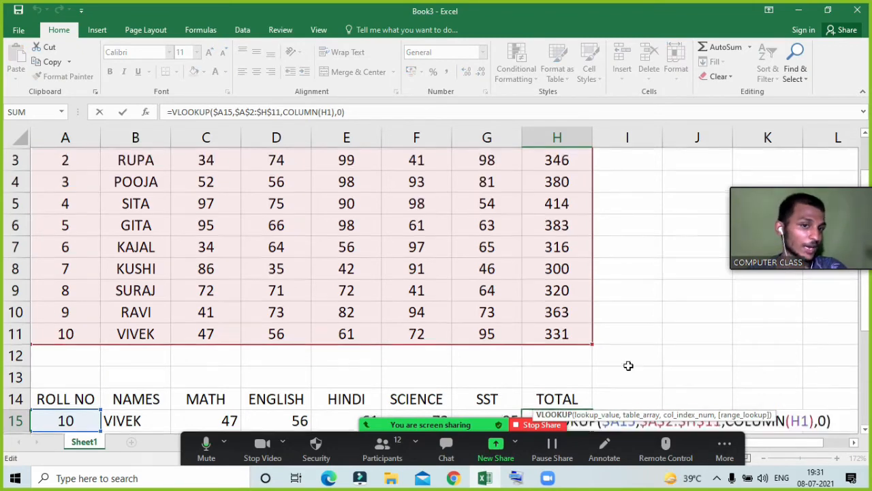
scroll(694, 331, "down", 2)
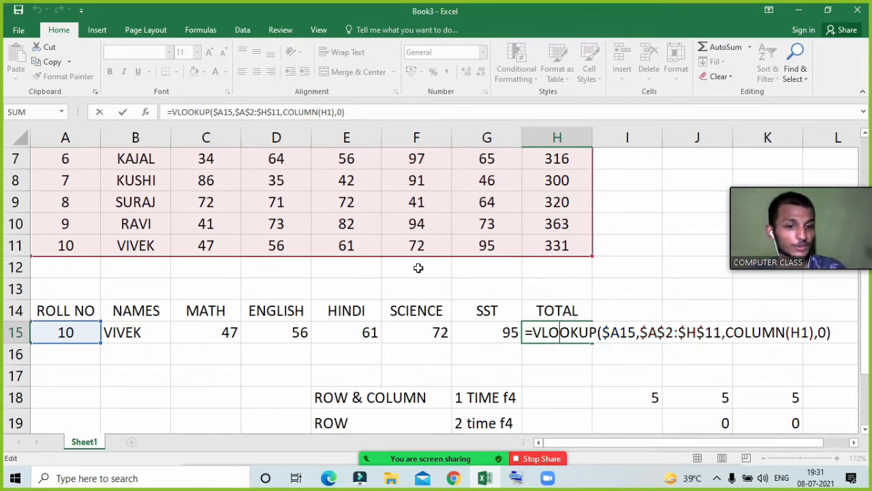
key("Return")
- Ask all Zoom participants to unmute and minimise the participant list
left_click(383, 446)
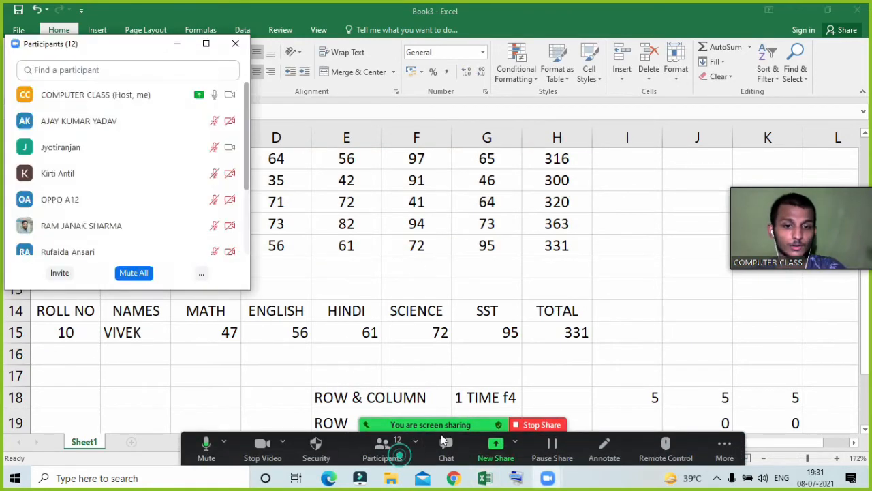
left_click(201, 273)
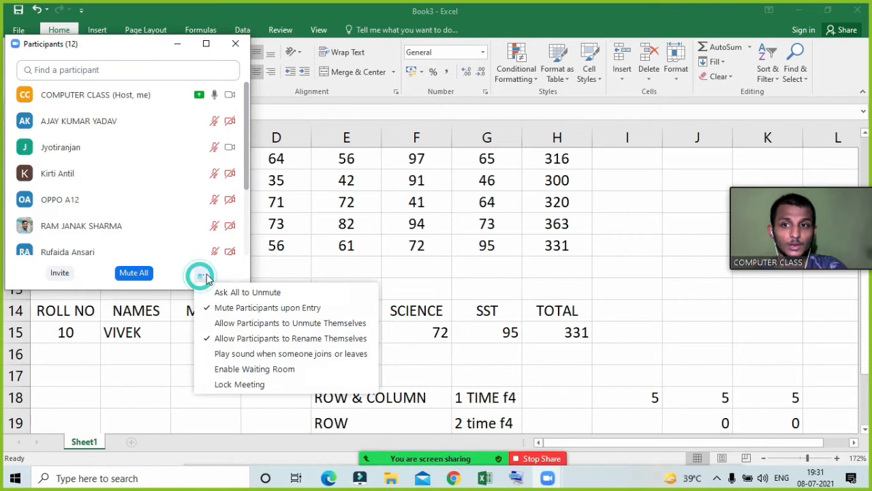
left_click(261, 292)
left_click(177, 43)
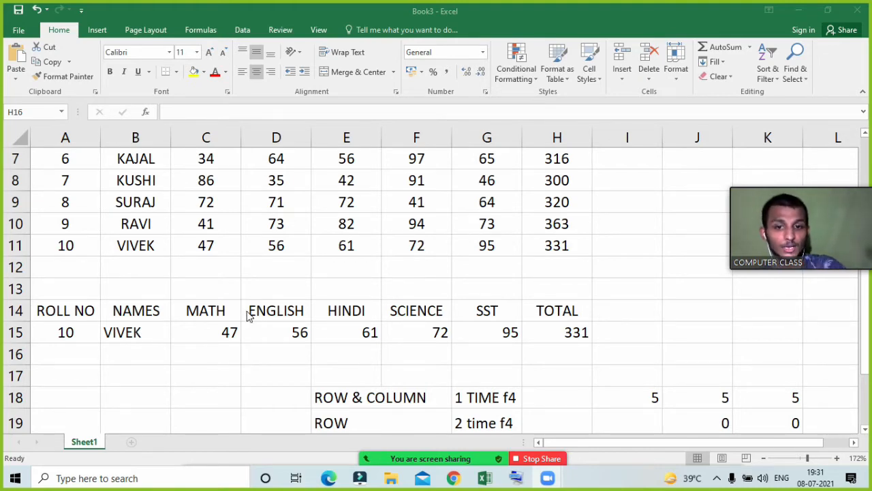
- Examine the VLOOKUP formula in B15 with its locked references and COLUMN(B1) index
scroll(348, 364, "down", 2)
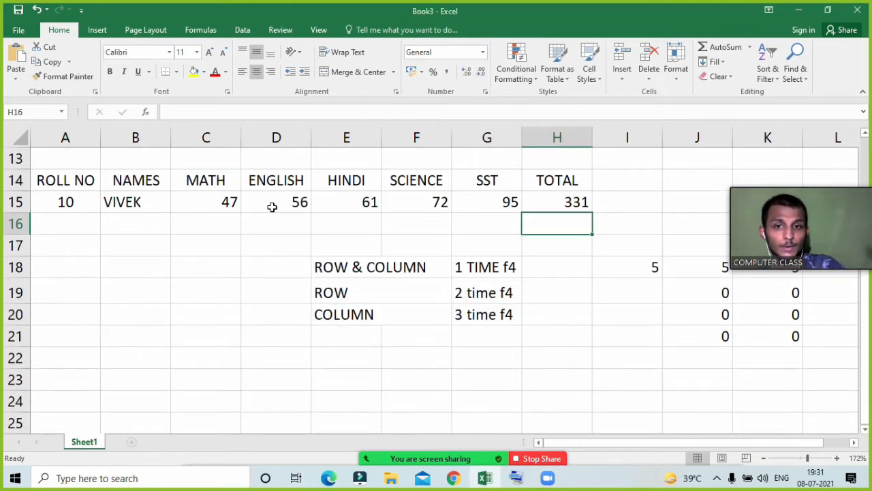
double_click(167, 203)
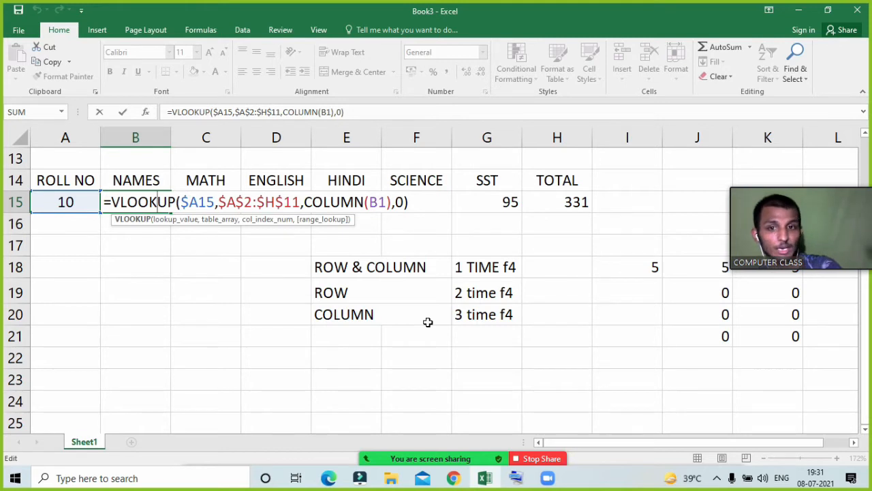
key("Return")
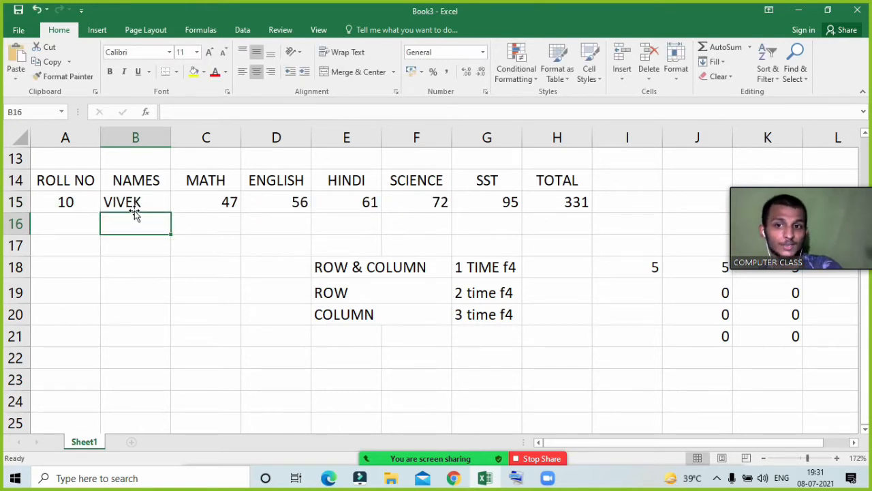
- Fill the lookup formulas from B15:H15 down into row 16 and inspect the references in B16
left_click_drag(133, 207, 566, 216)
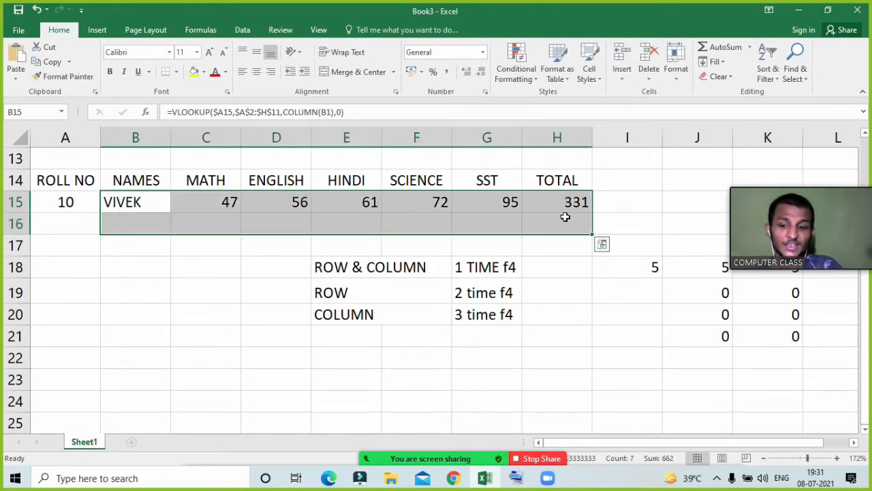
key("ctrl+d")
left_click(325, 240)
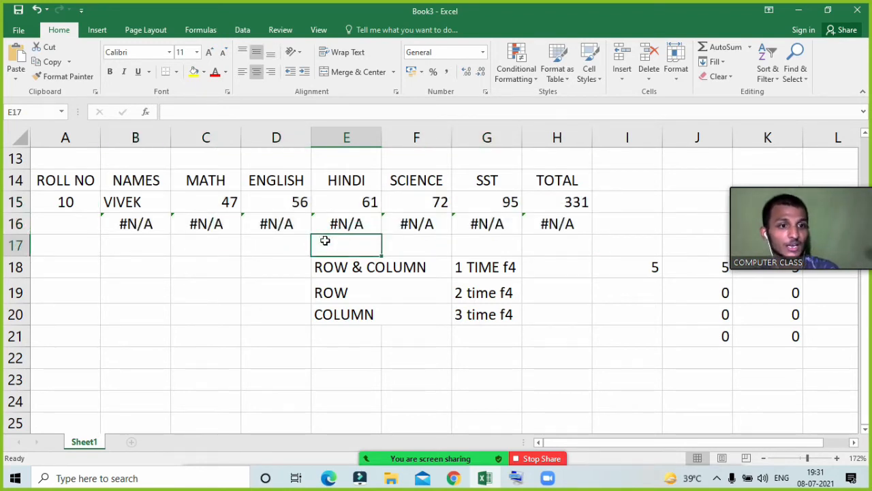
double_click(147, 229)
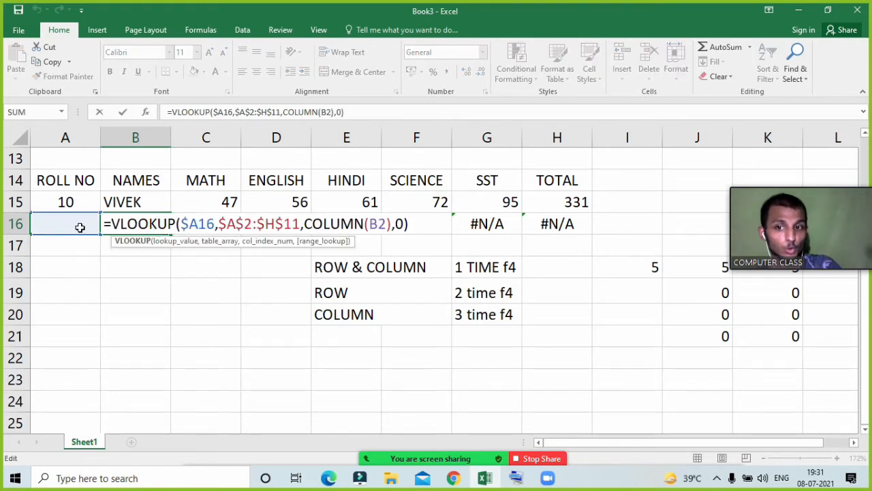
key("Return")
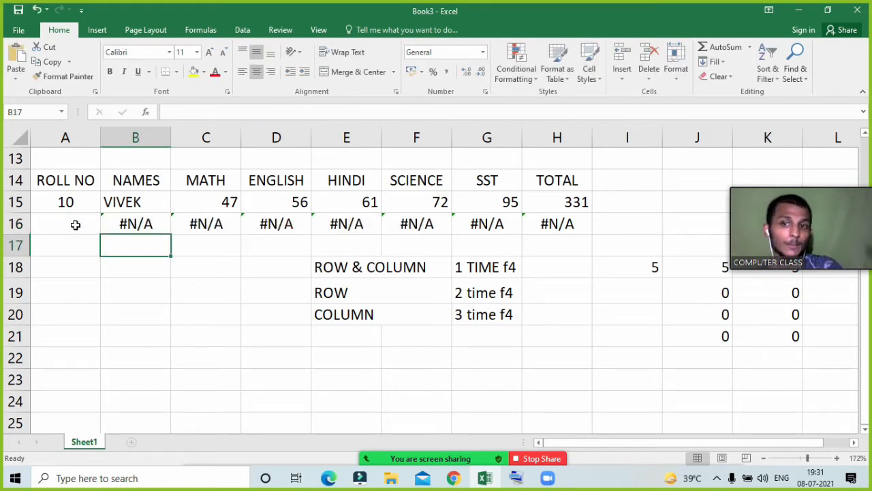
- Enter roll number 1 in A16 and bring the source table into view to compare the returned record
left_click(74, 225)
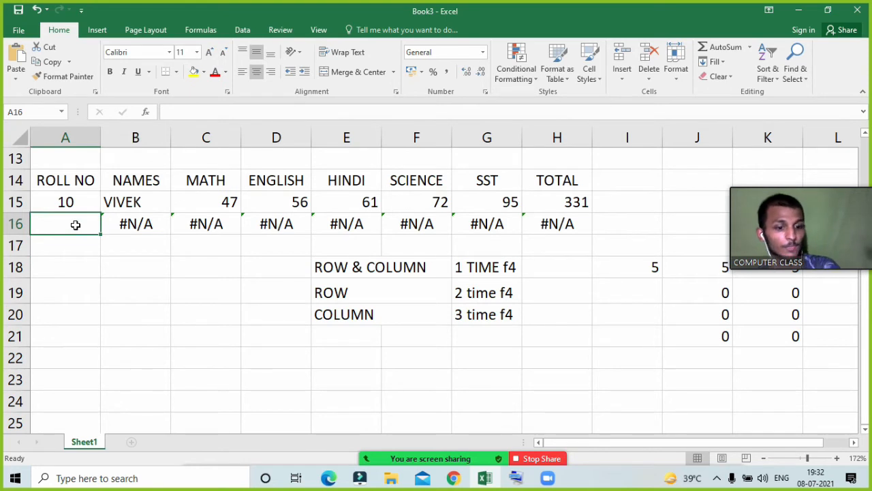
type("1")
key("Return")
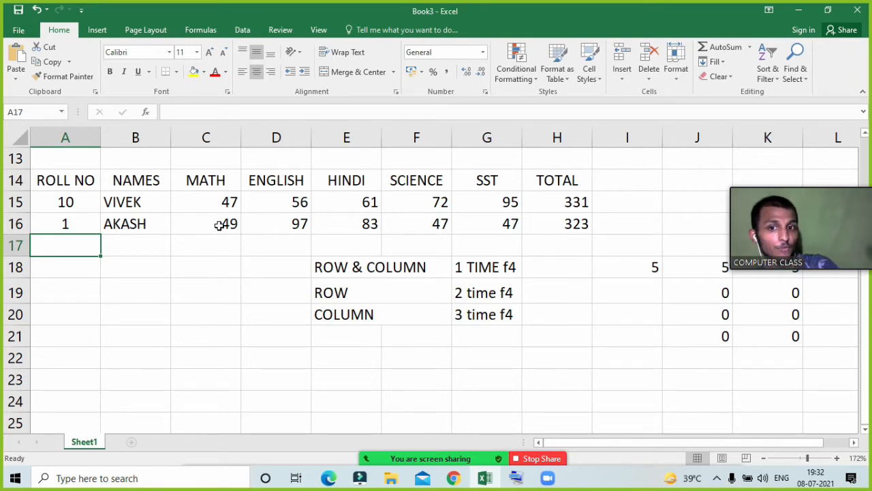
scroll(358, 231, "up", 4)
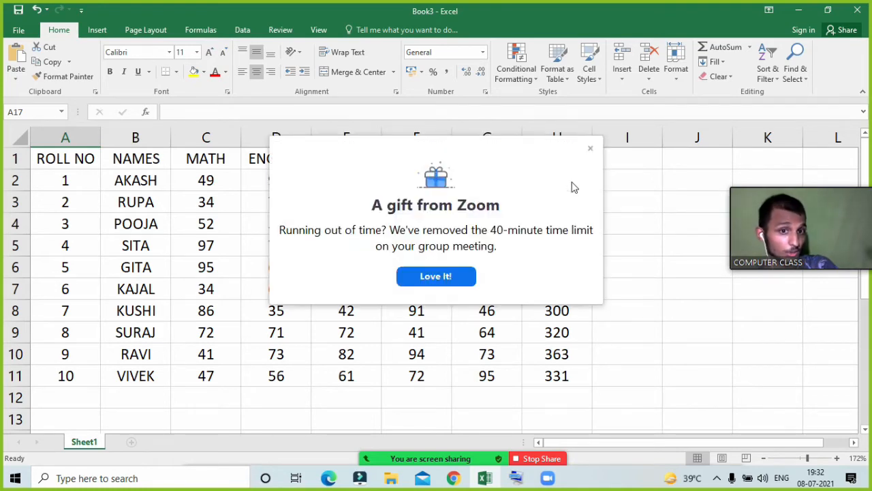
- Dismiss the Zoom gift notice and select cell H17 beneath the lookup table's TOTAL column
left_click(591, 148)
scroll(522, 235, "down", 4)
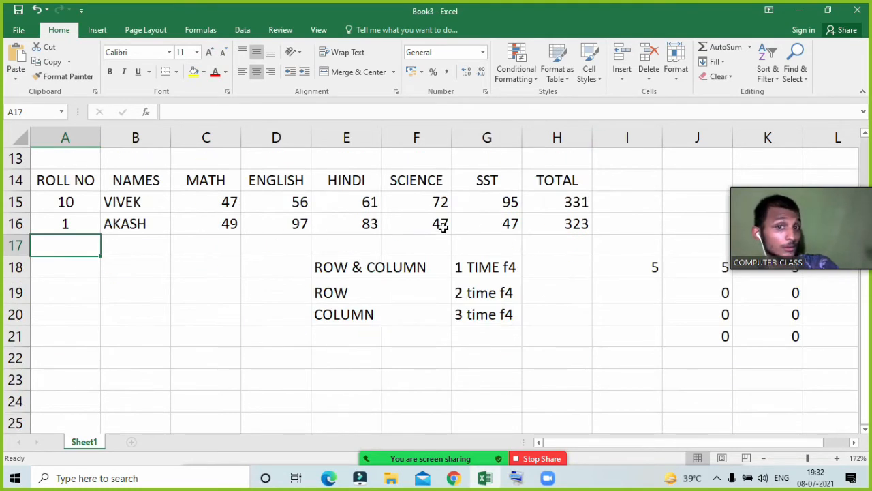
left_click_drag(442, 227, 566, 225)
left_click(575, 243)
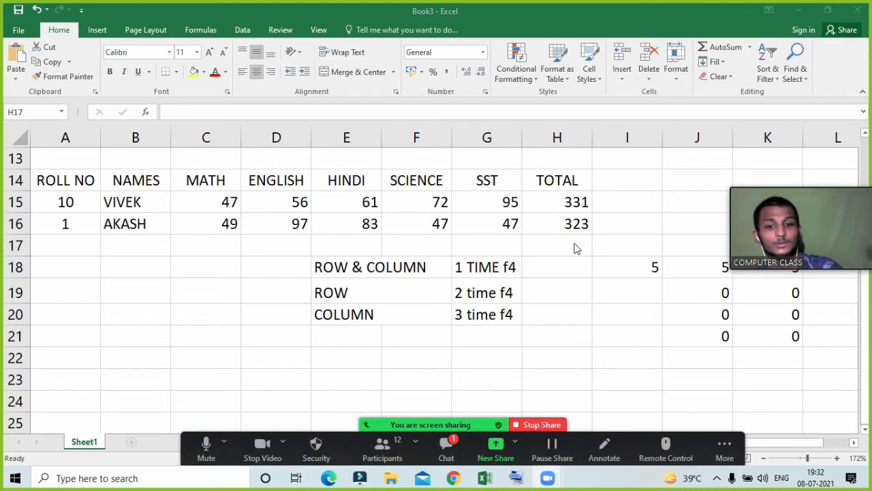
- Check the Zoom meeting's chat messages and participants list, minimizing each window after viewing it
left_click(446, 449)
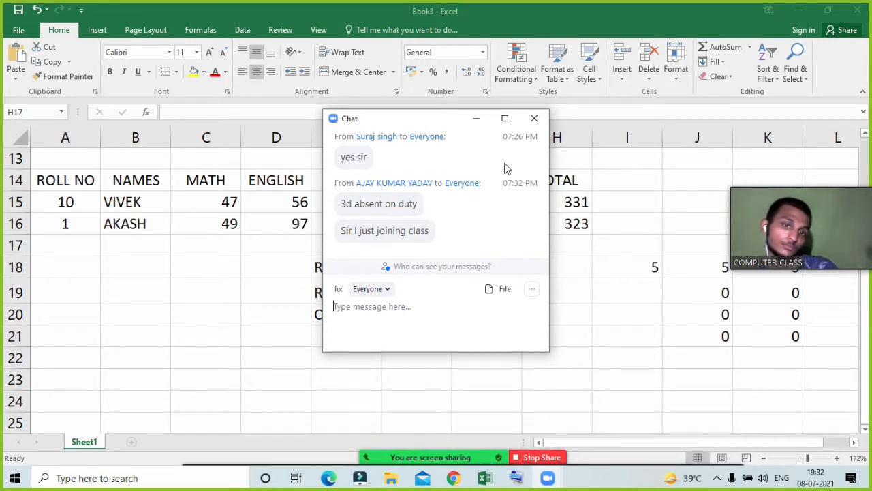
left_click(476, 125)
left_click(383, 450)
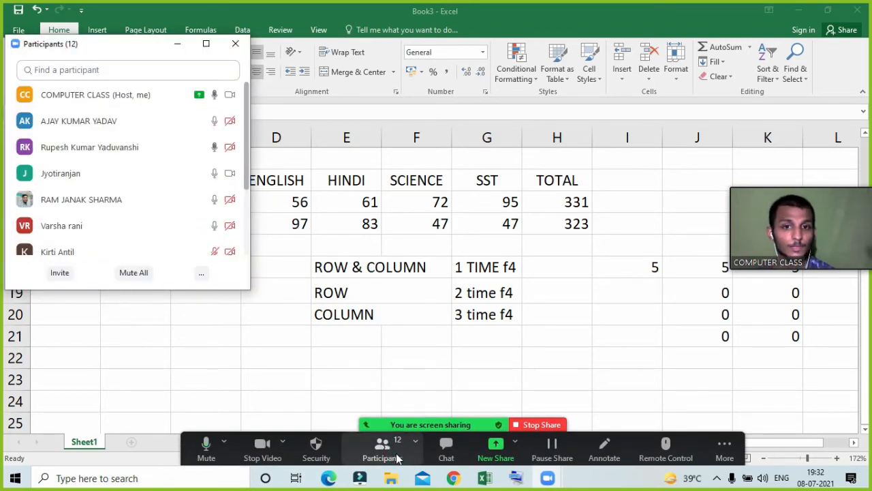
left_click(177, 45)
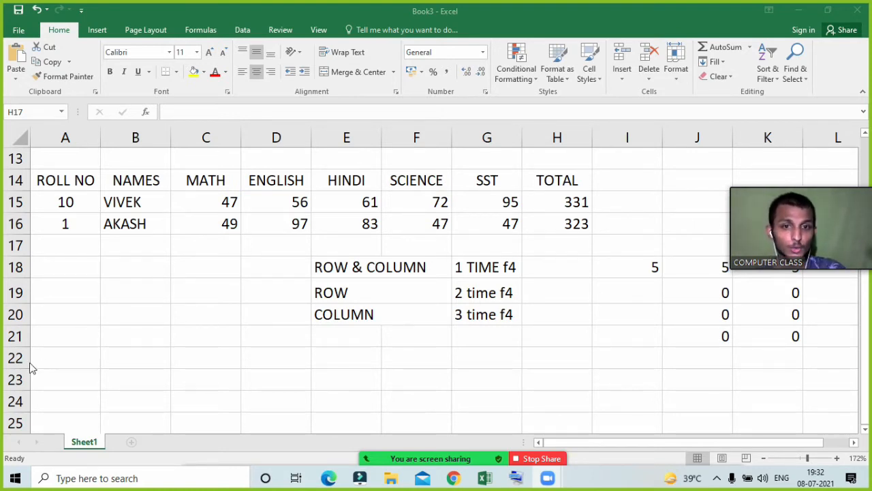
- Examine the VLOOKUP formula in C16 and the cell its COLUMN function refers to in the marks table
left_click(213, 293)
scroll(213, 293, "up", 4)
scroll(205, 225, "down", 3)
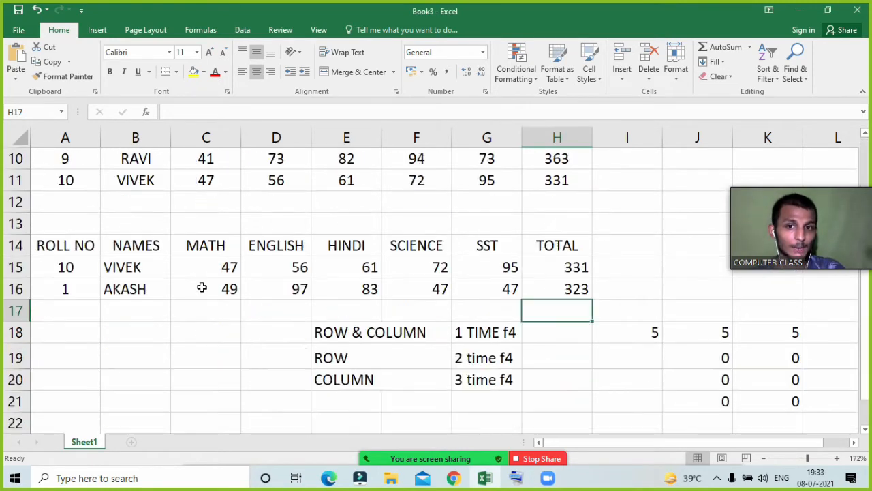
double_click(222, 294)
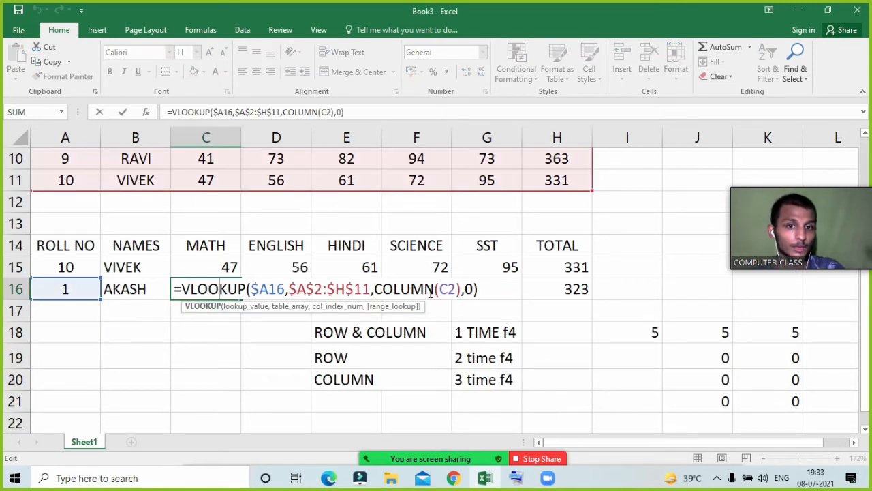
scroll(397, 292, "up", 3)
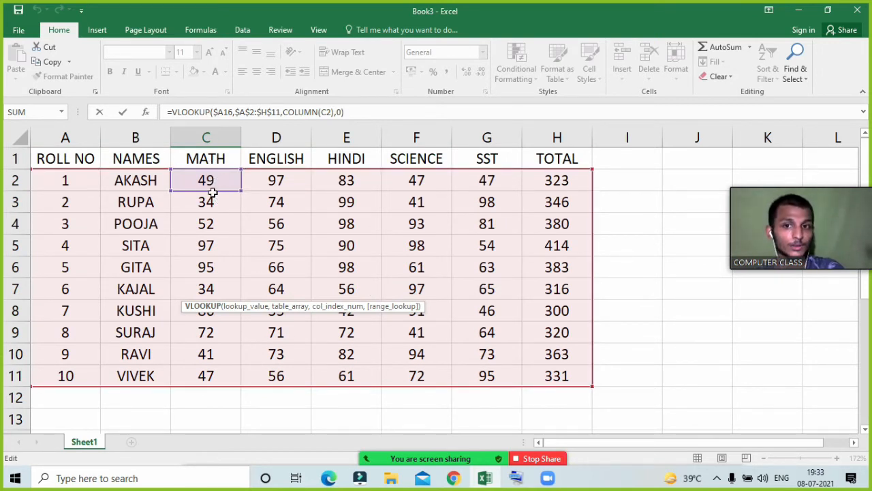
key("Return")
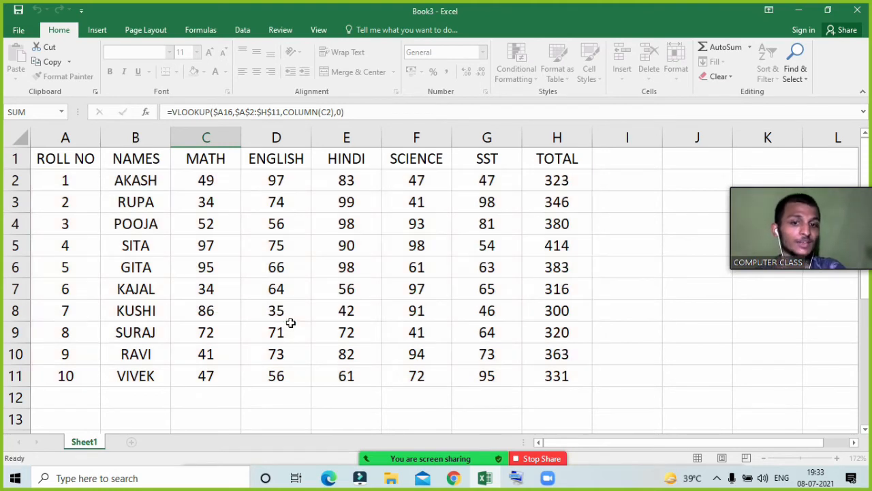
- Remove the B1 reference from the COLUMN function in cell B15's VLOOKUP formula
double_click(146, 374)
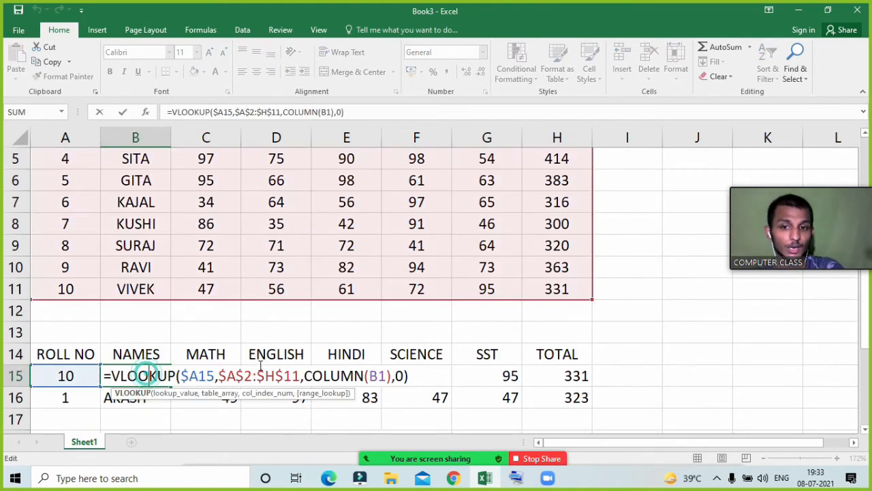
double_click(380, 375)
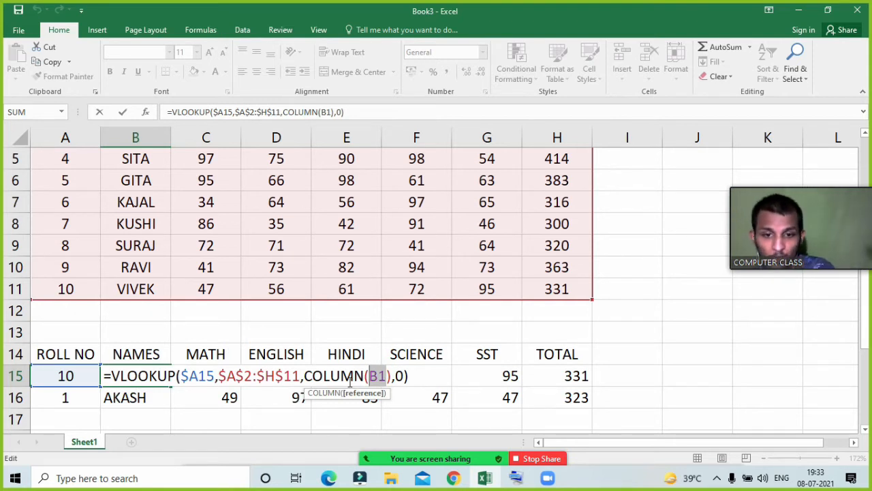
key("F4")
key("F4")
type(".")
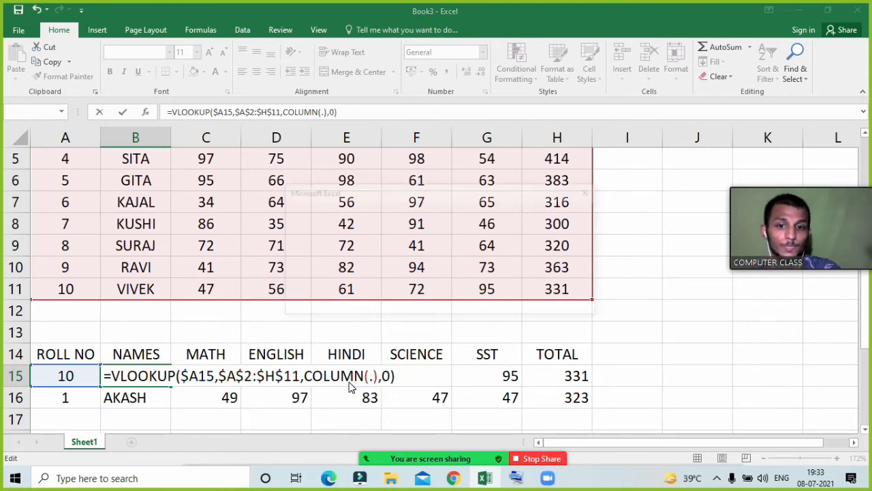
key("Return")
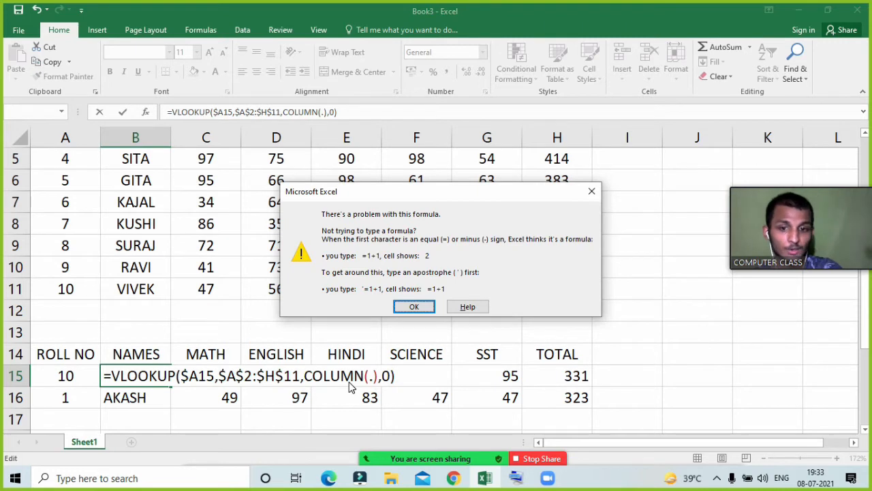
left_click(591, 191)
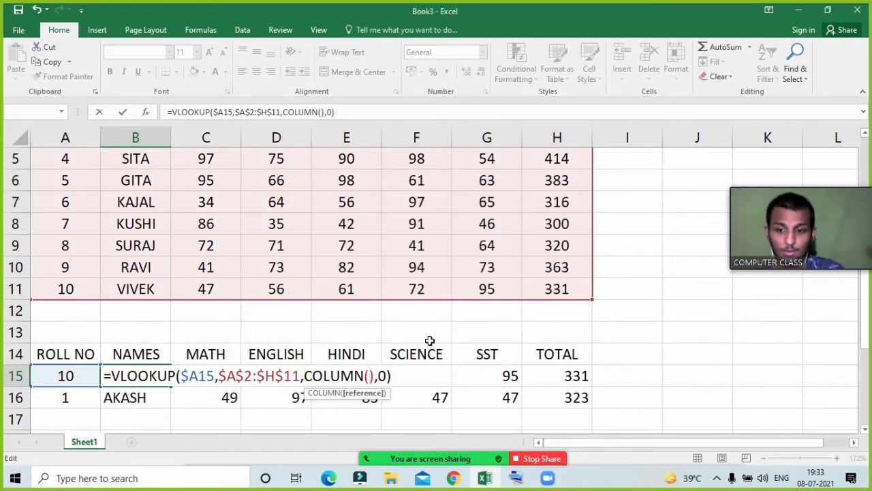
key("BackSpace")
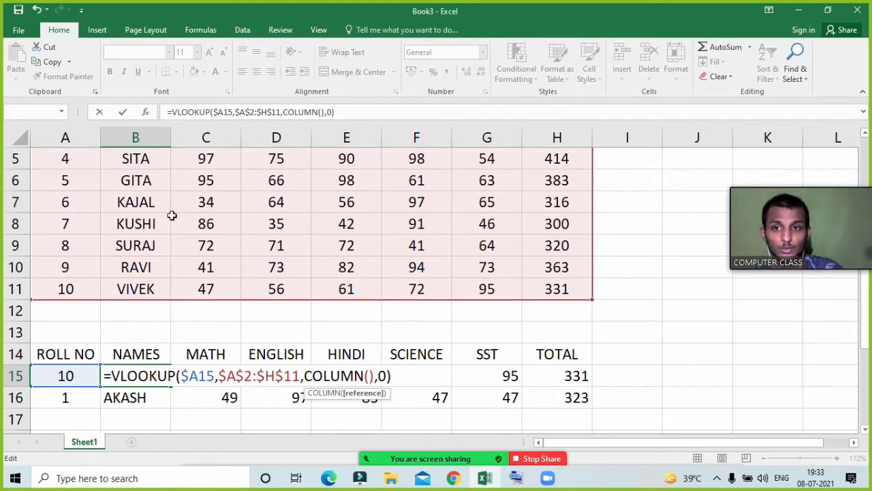
- Use the row-locked reference B$1 in B15's COLUMN function and fill the formula through B15:H16
scroll(157, 198, "up", 2)
left_click(129, 158)
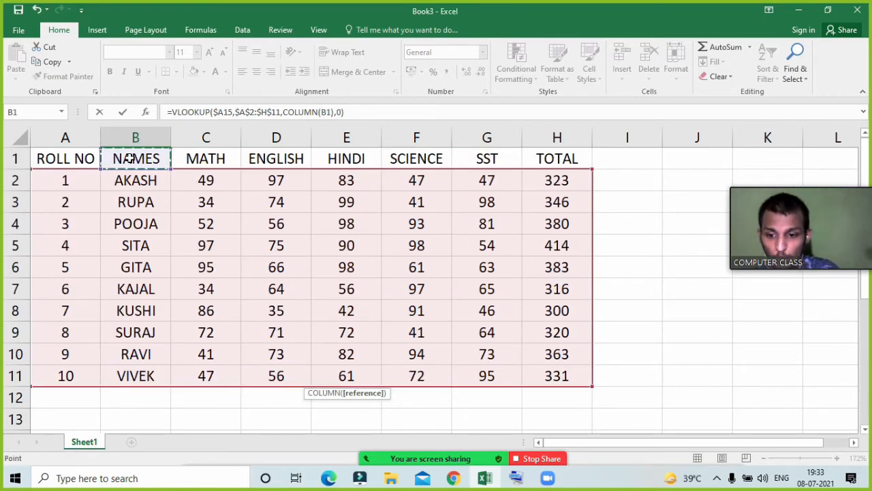
key("F4")
key("F4")
key("F4")
key("F4")
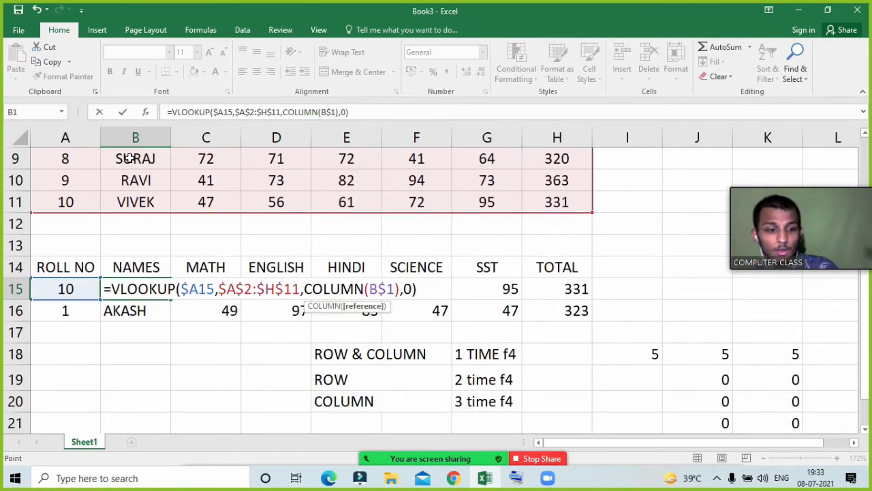
key("Return")
left_click_drag(128, 285, 586, 306)
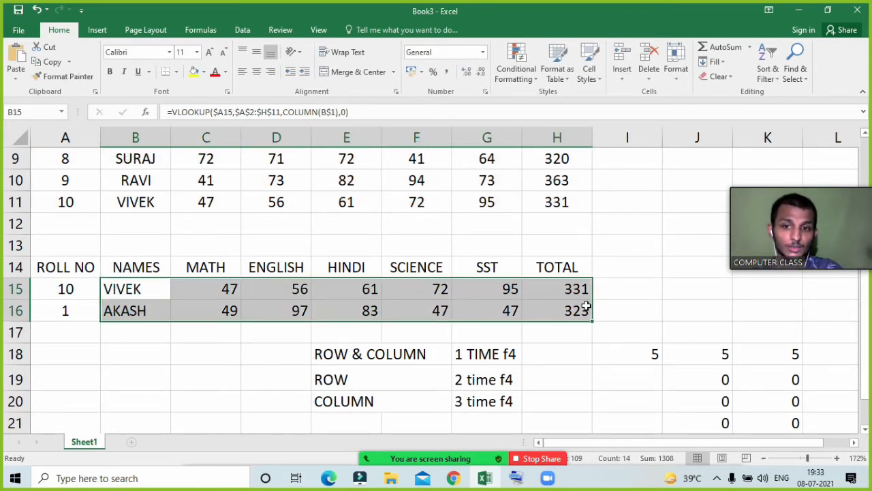
- Examine the filled VLOOKUP formula in H16 and the header cell its COLUMN function refers to
left_click(165, 309)
double_click(571, 310)
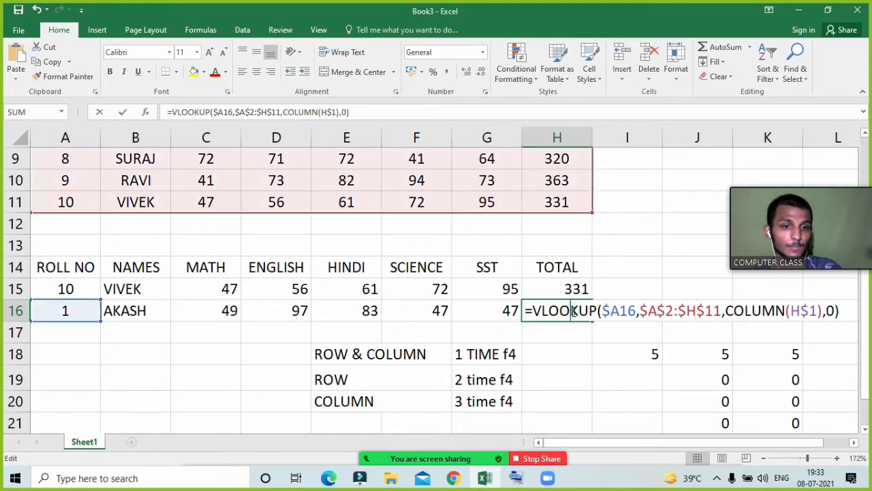
scroll(623, 259, "up", 3)
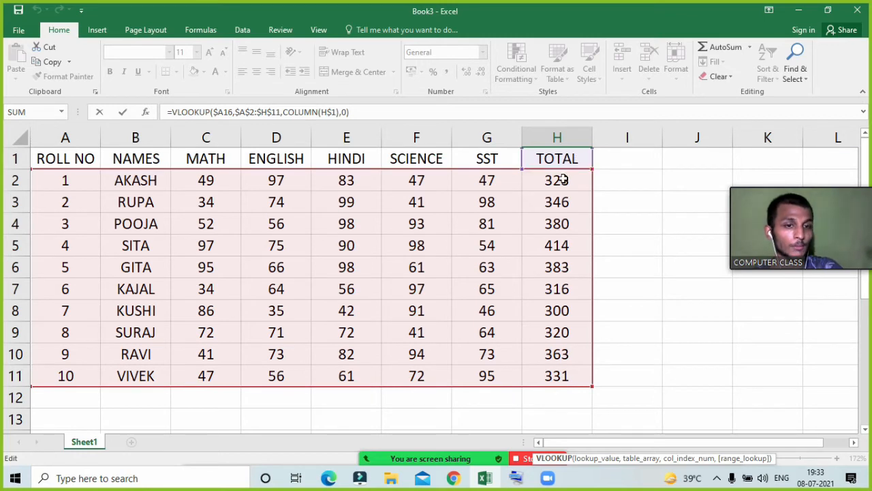
key("Return")
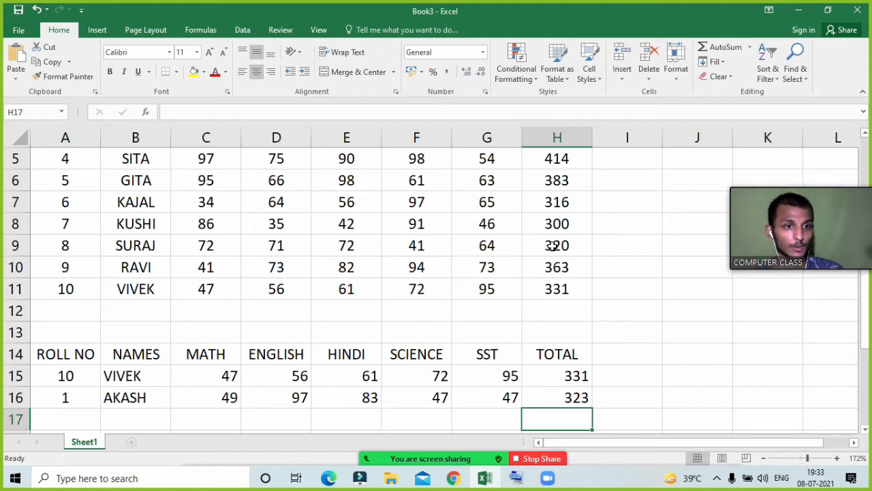
left_click(569, 397)
double_click(571, 397)
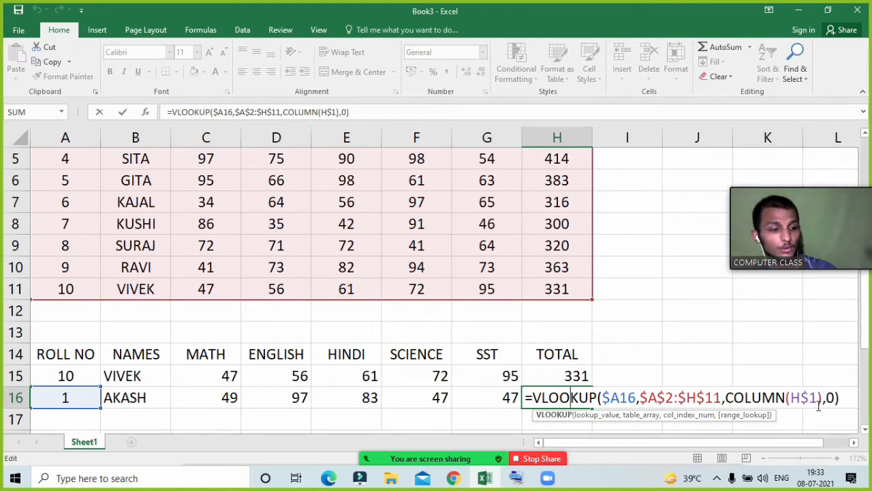
key("Return")
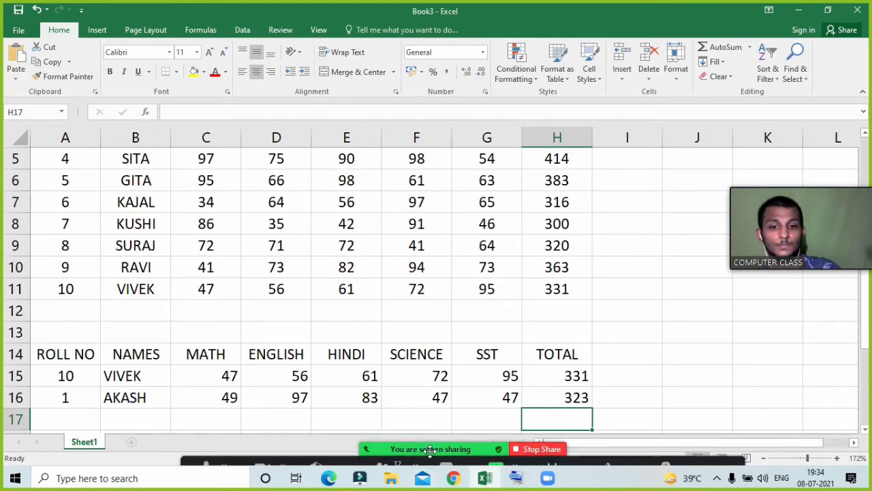
- View the Zoom participants list again, moving its window toward the screen corner before minimizing it
left_click(403, 460)
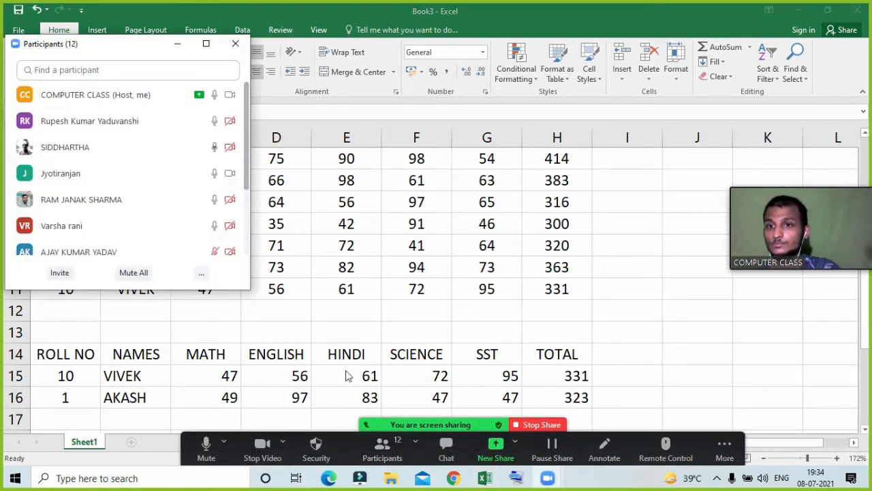
left_click_drag(111, 51, 100, 36)
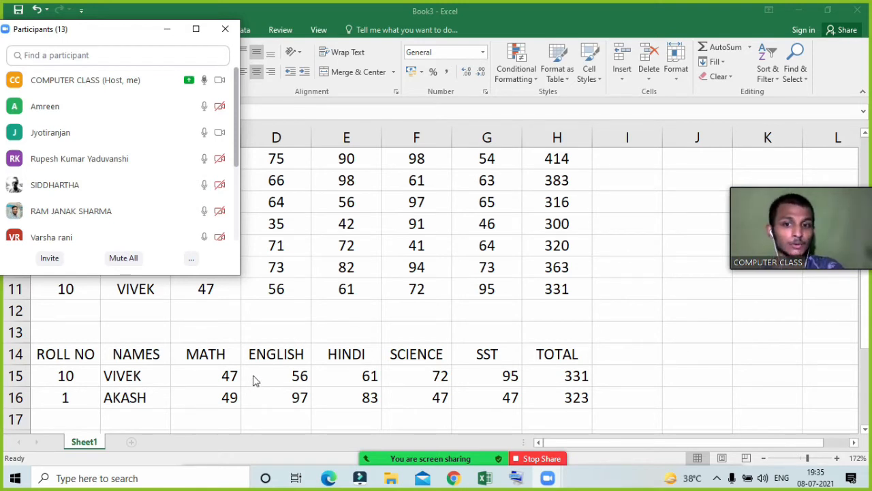
left_click(557, 419)
left_click(167, 28)
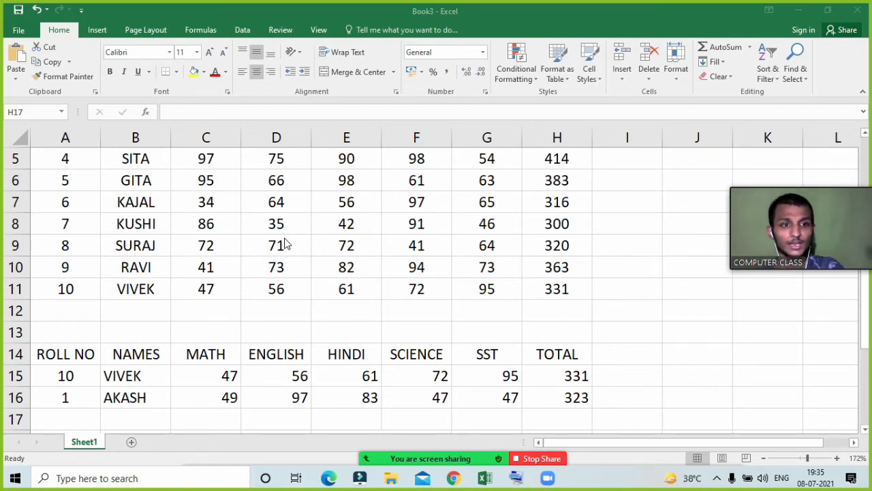
- Clear the F4 reference notes and sample numbers from the range E18:L22 below the lookup table
scroll(304, 313, "down", 2)
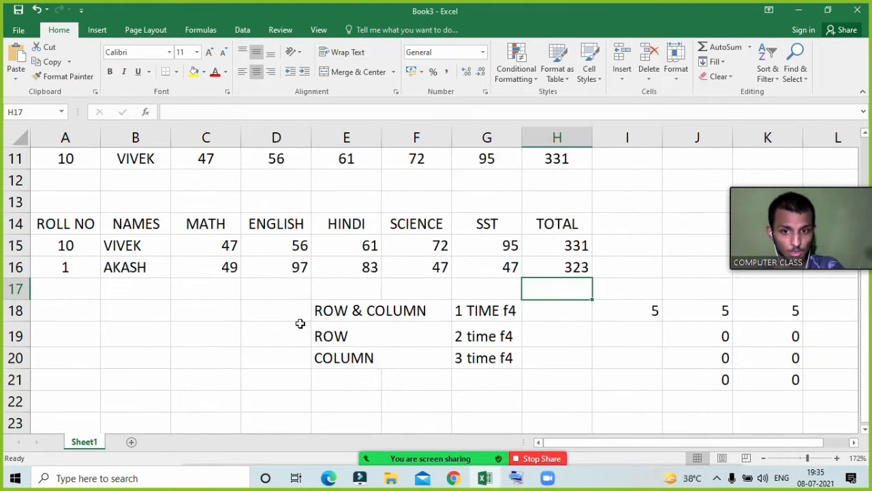
left_click_drag(321, 306, 799, 383)
key("BackSpace")
type("\\")
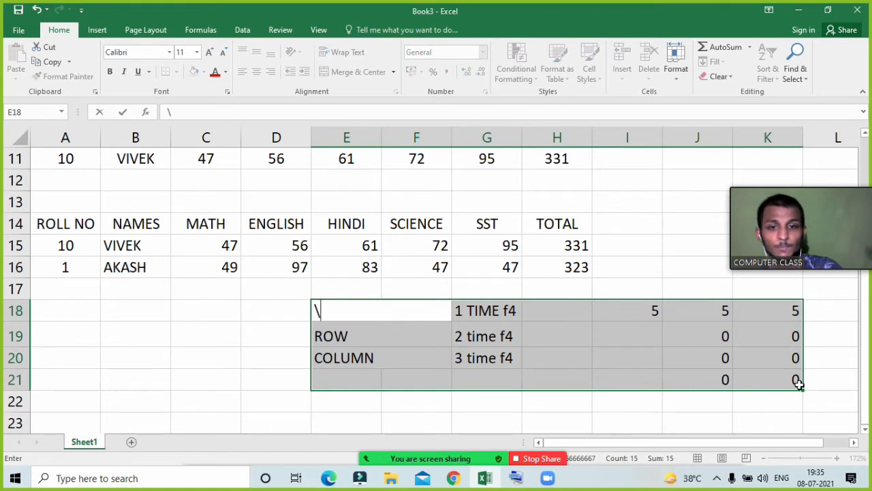
left_click(634, 406)
left_click(314, 303)
left_click_drag(315, 303, 709, 402)
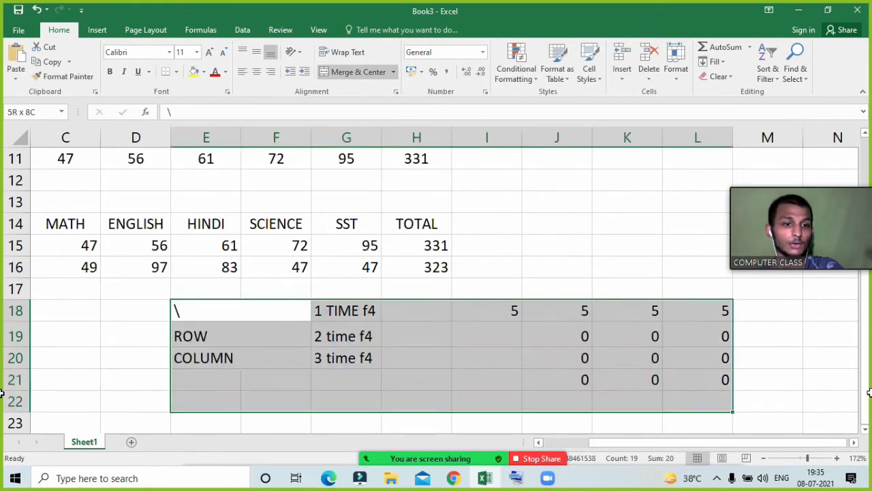
key("Delete")
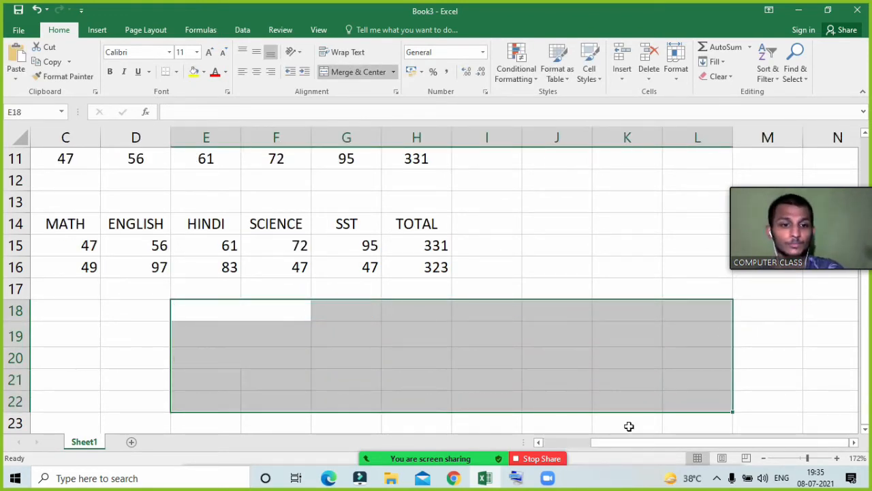
- Review the MATH, ROLL NO and NAMES columns of the marks table against the lookup table below
left_click_drag(633, 447, 627, 446)
scroll(230, 362, "up", 4)
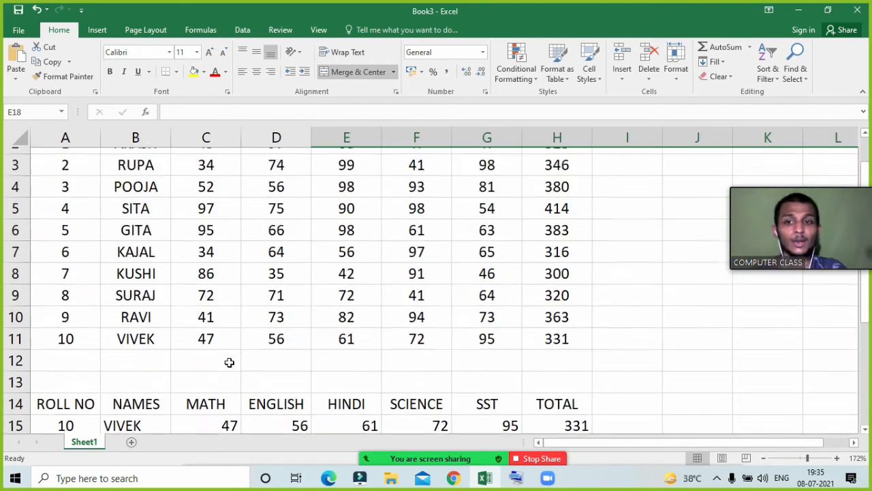
left_click_drag(202, 175, 224, 361)
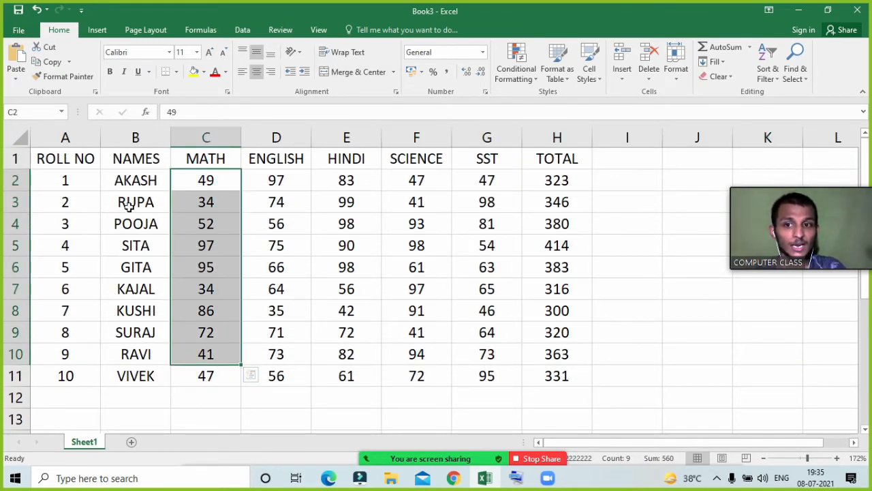
left_click_drag(68, 182, 80, 383)
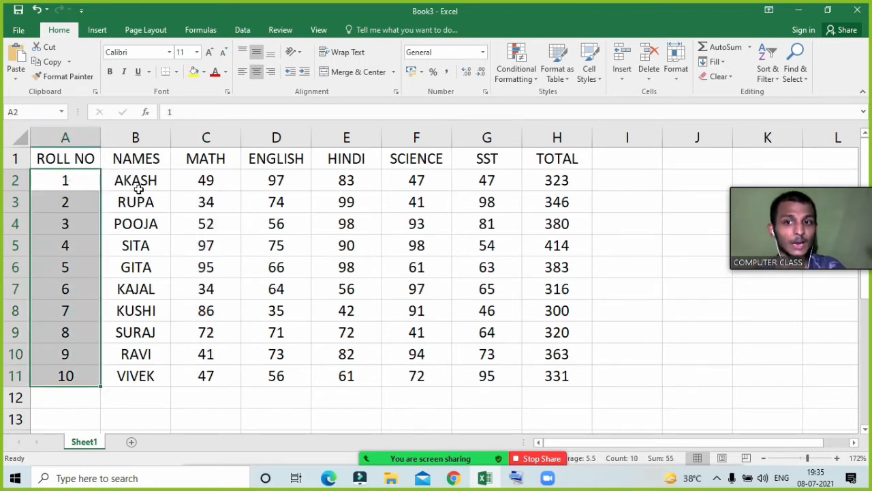
left_click_drag(140, 184, 142, 372)
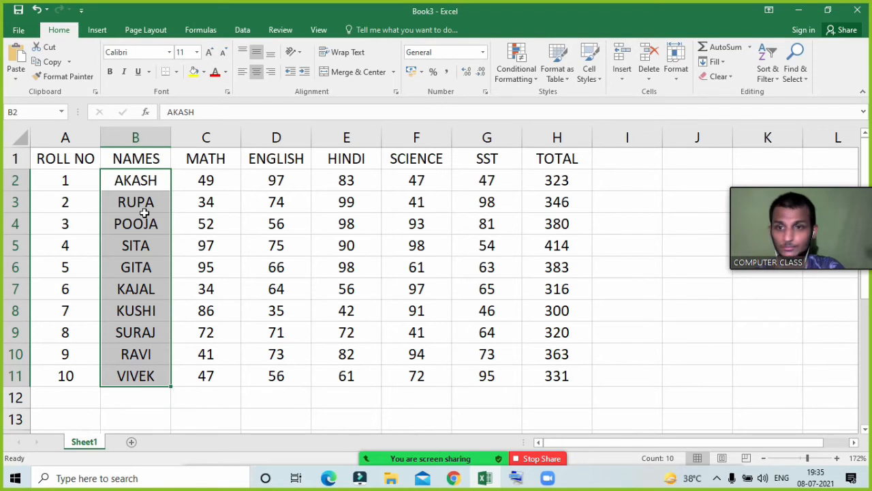
scroll(220, 364, "down", 3)
scroll(153, 382, "down", 1)
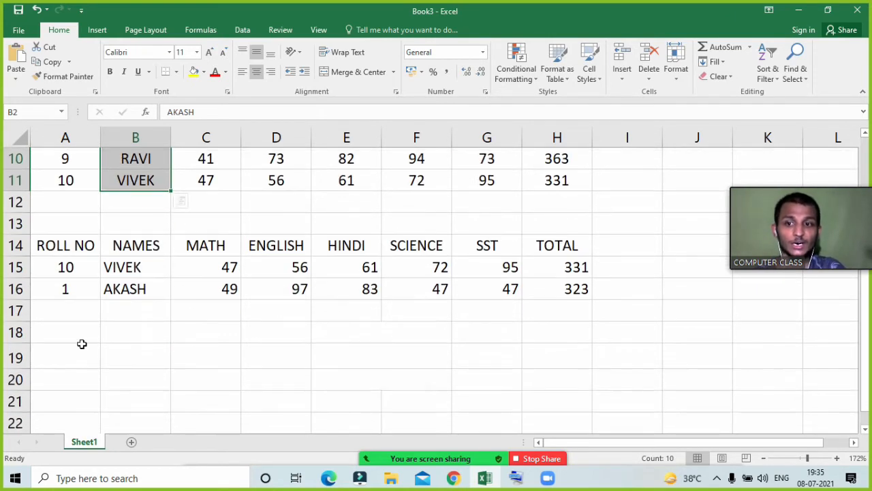
- Enter the roll number 1 in cell A19 below the lookup table
left_click(80, 353)
left_click(82, 358)
type("1")
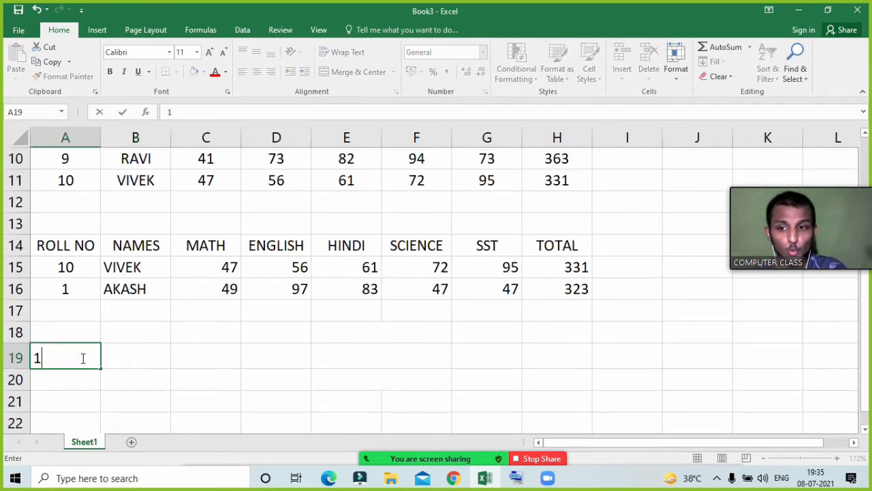
key("Tab")
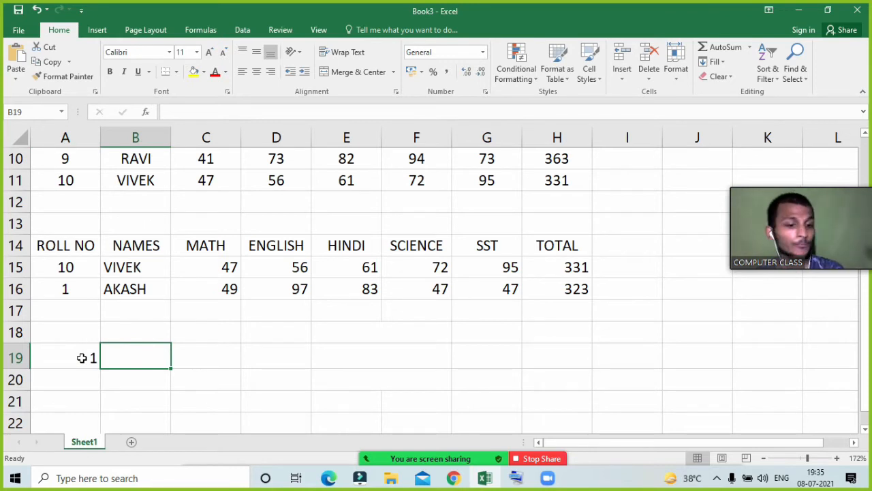
- Enter =VLOOKUP(A19,A2:H11,3,0) in B19 to look up the MATH mark by roll number
type("=vl")
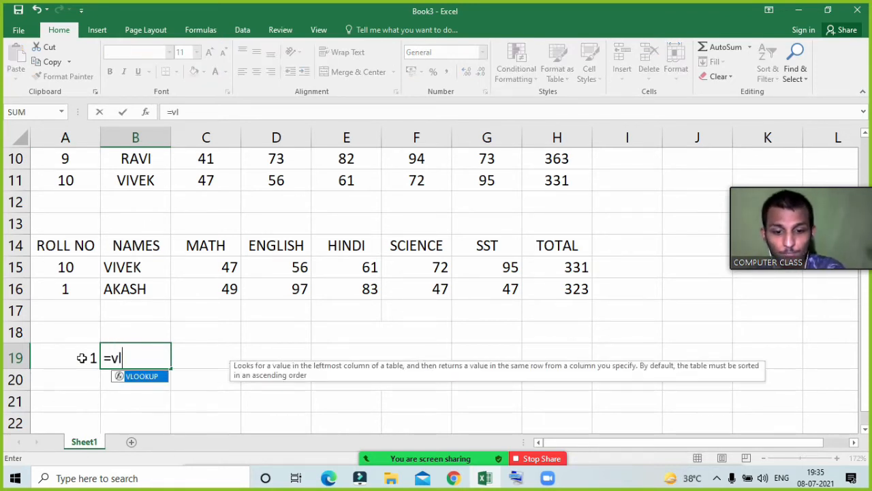
key("Tab")
left_click(82, 358)
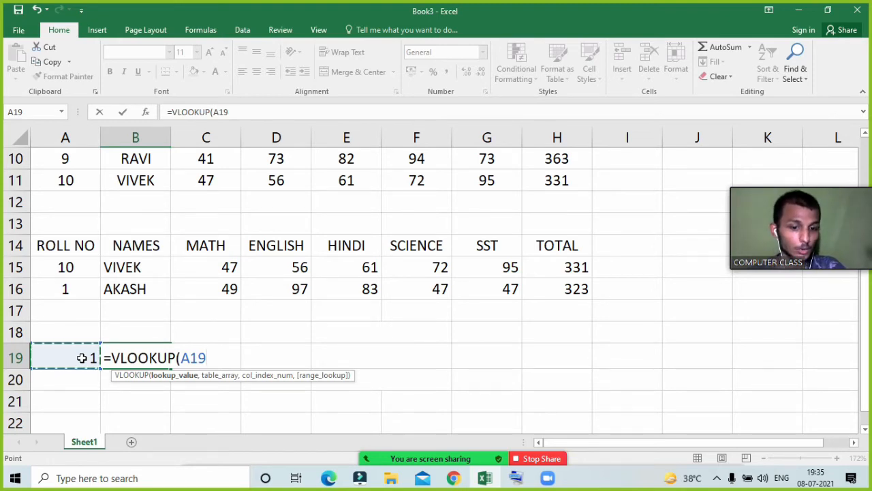
type(",")
scroll(39, 306, "up", 3)
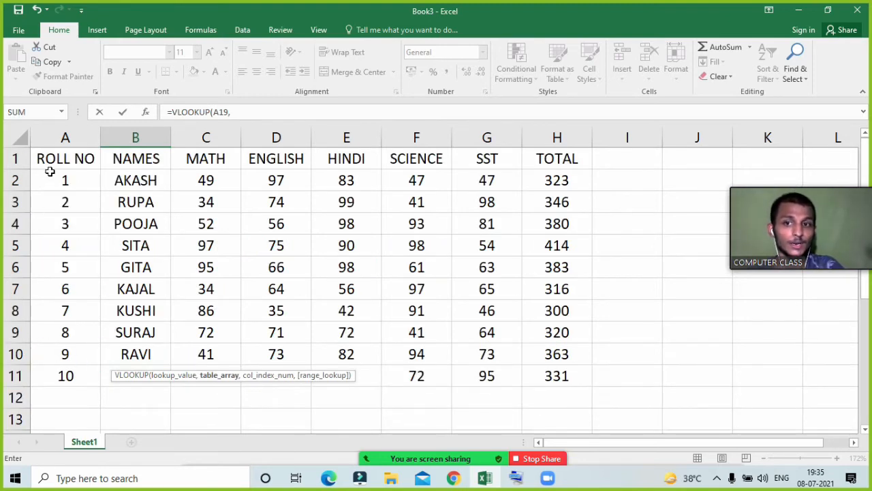
scroll(68, 272, "down", 4)
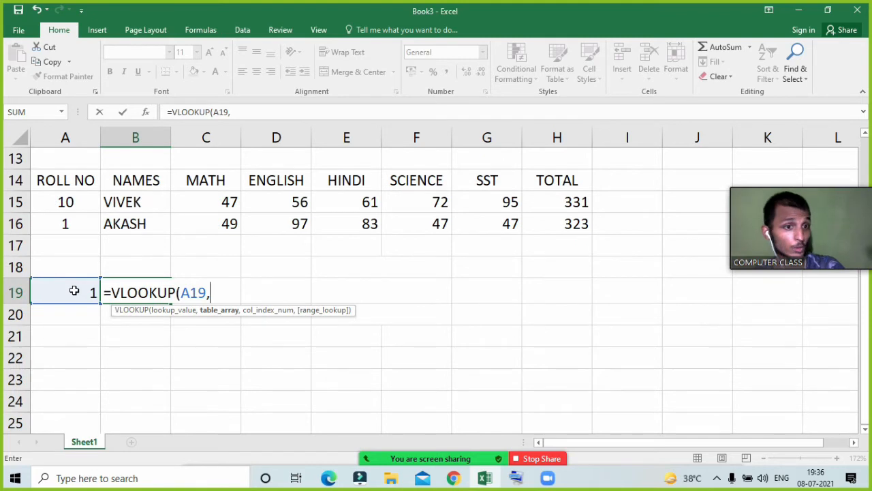
scroll(75, 291, "up", 4)
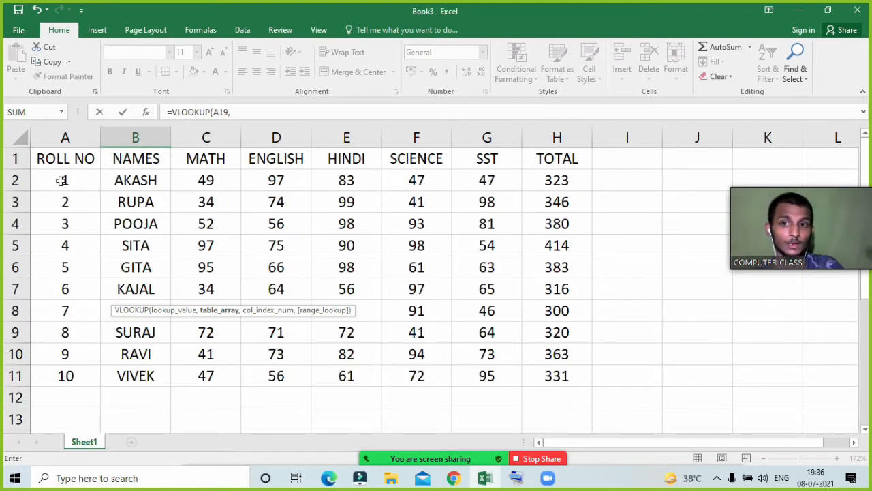
left_click_drag(65, 180, 559, 368)
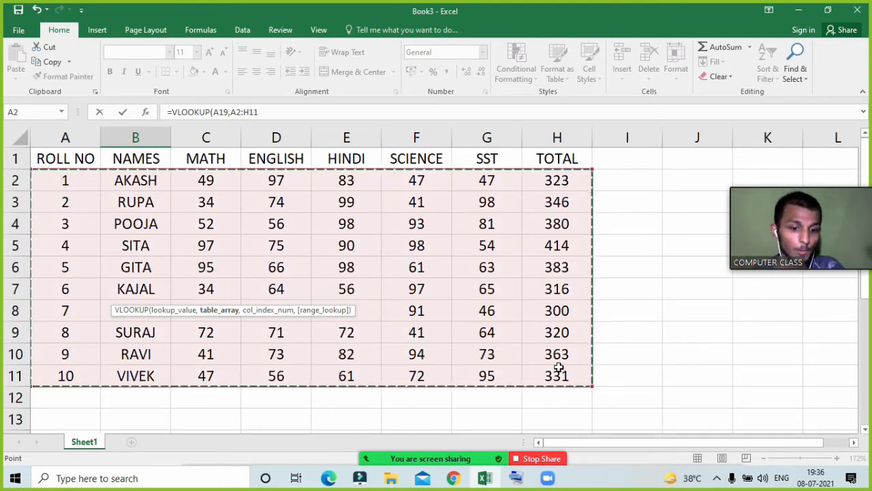
type(",3")
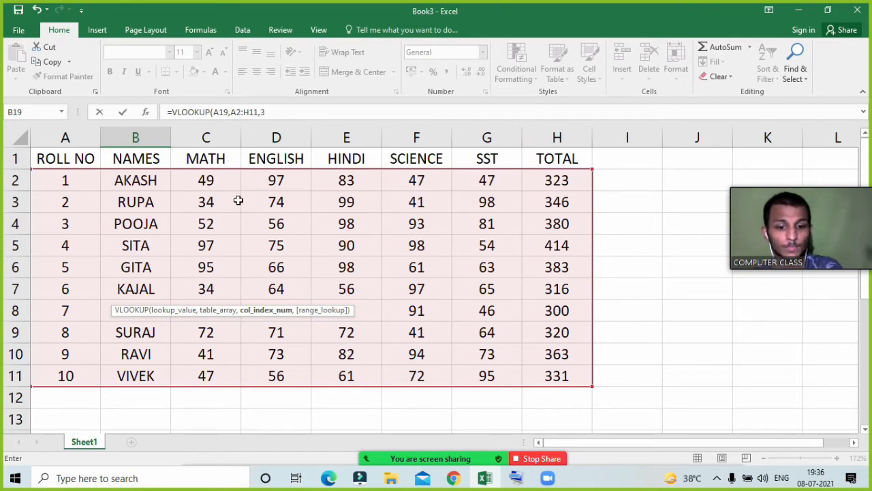
type(",0)")
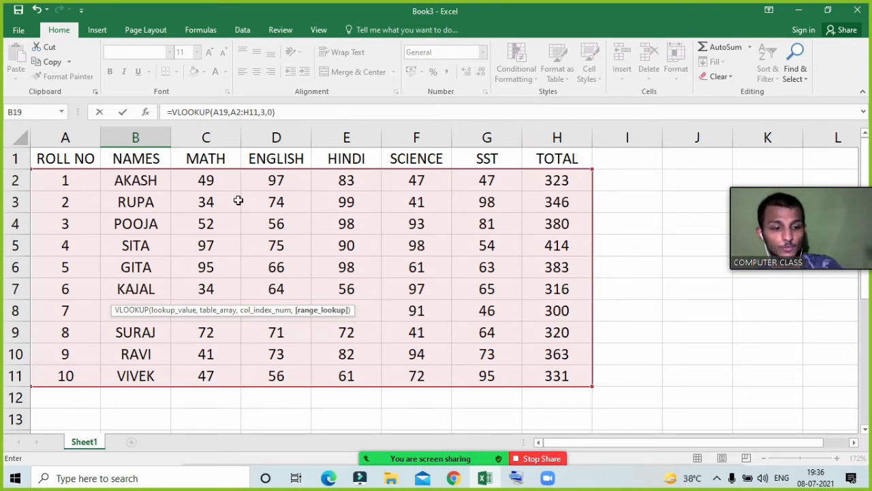
key("Return")
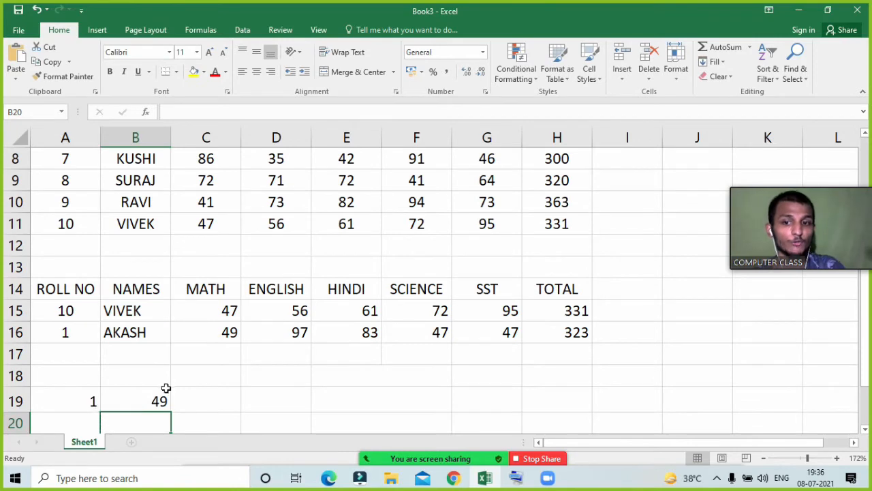
- Check the MATH mark against the marks table, and replace the roll number in A19 with the first student's name
scroll(165, 387, "up", 3)
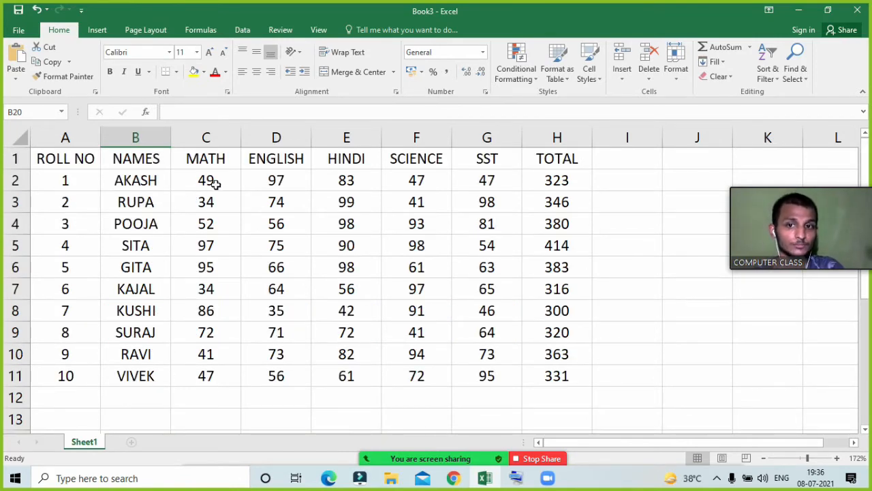
scroll(205, 218, "down", 3)
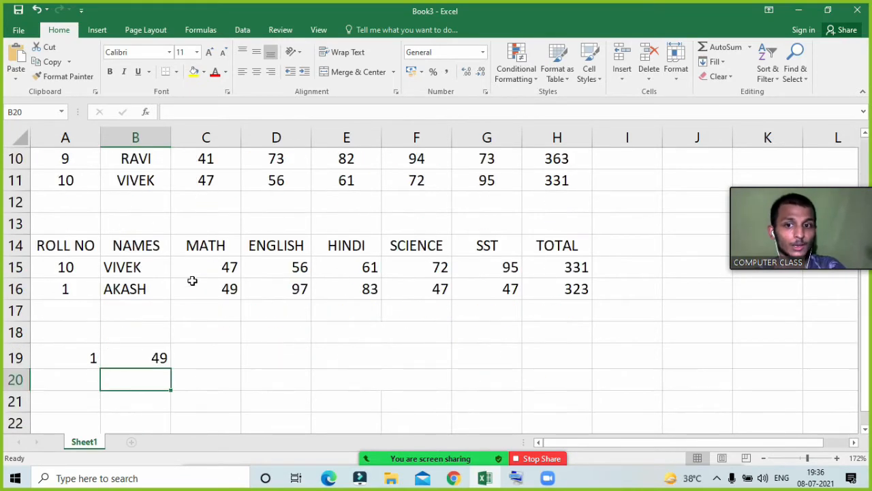
left_click(89, 359)
type("AKASG\\")
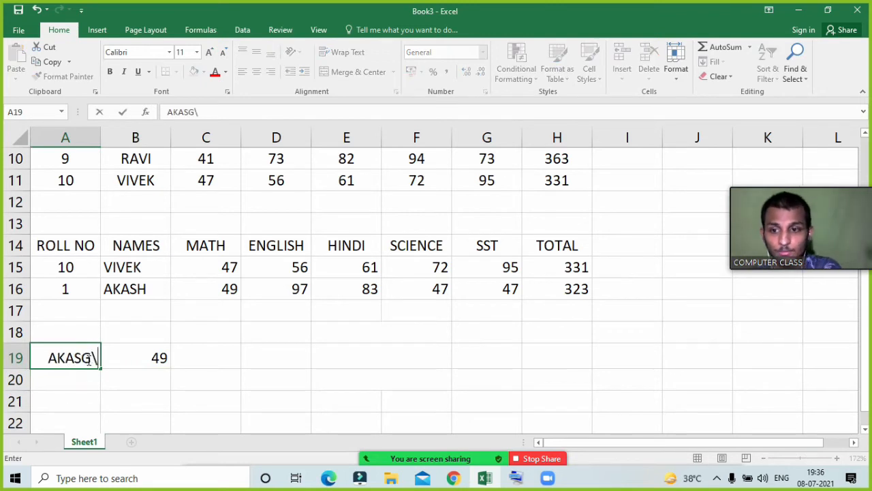
type("\\\\")
key("BackSpace")
key("BackSpace")
key("BackSpace")
key("BackSpace")
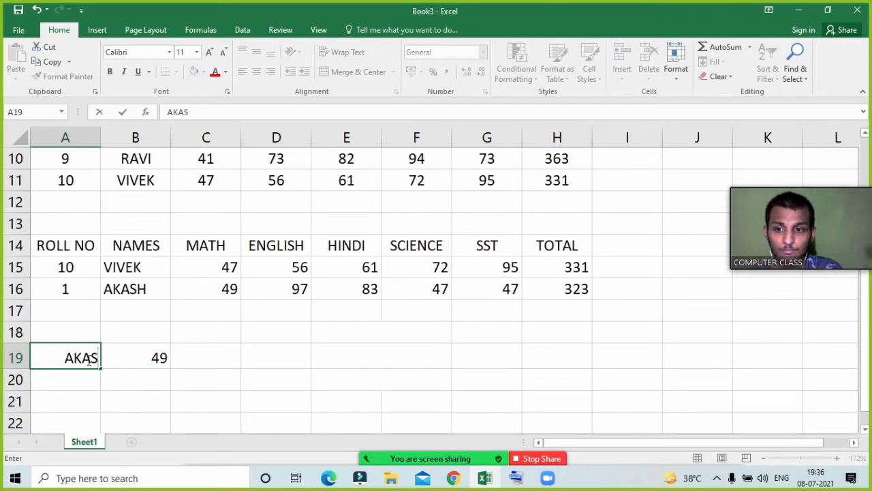
type("H")
key("Return")
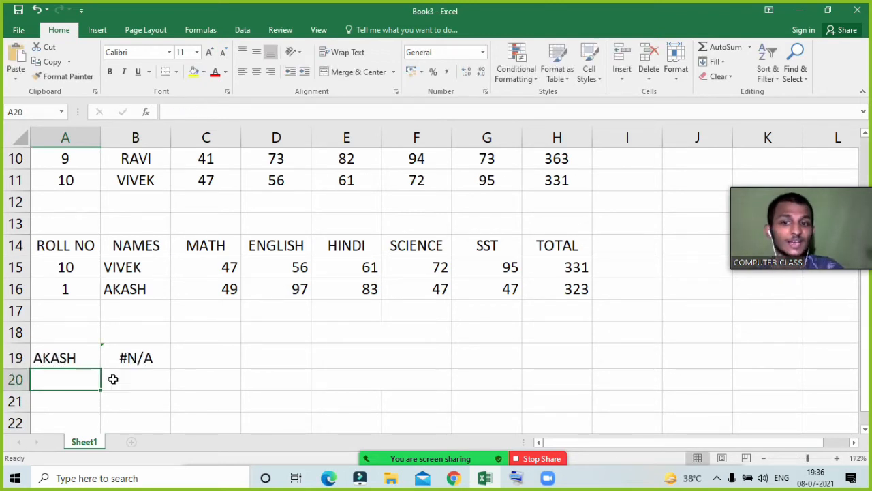
- Append a comma and a second VLOOKUP to the formula in B19, using A19 as its lookup value
left_click(135, 366)
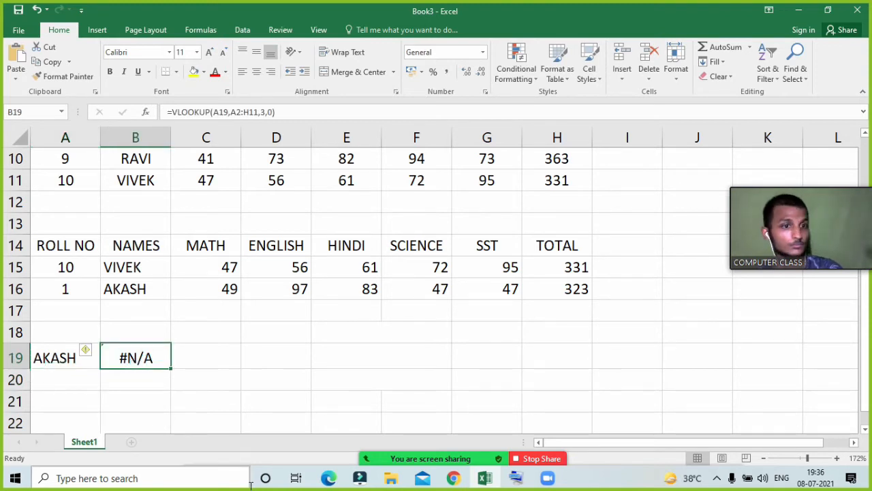
double_click(168, 356)
left_click(292, 357)
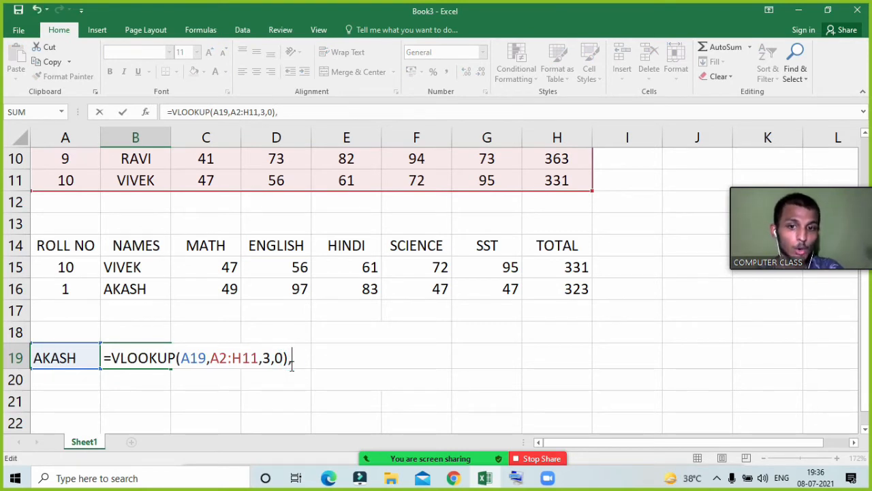
type(",vl")
key("Tab")
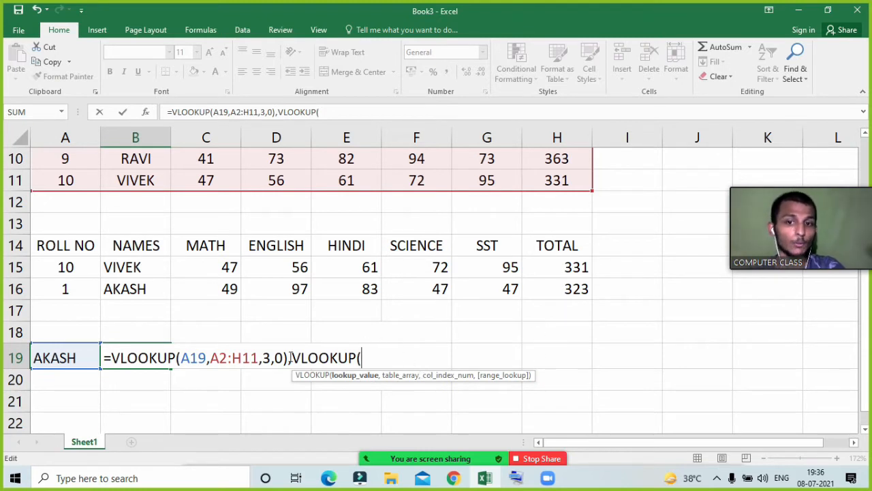
left_click(45, 361)
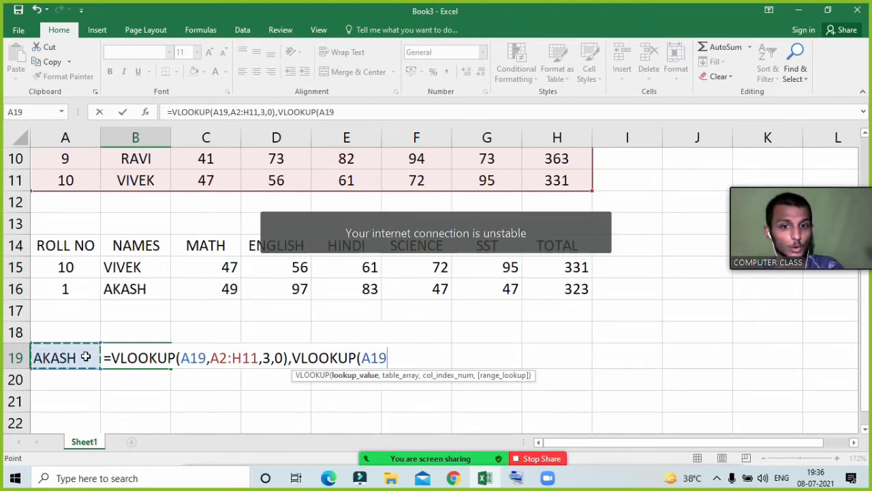
type("m")
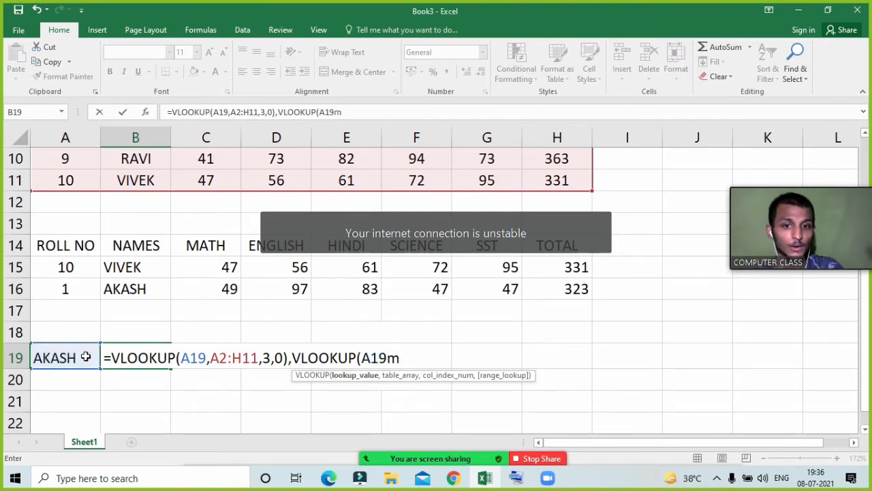
key("BackSpace")
type(",")
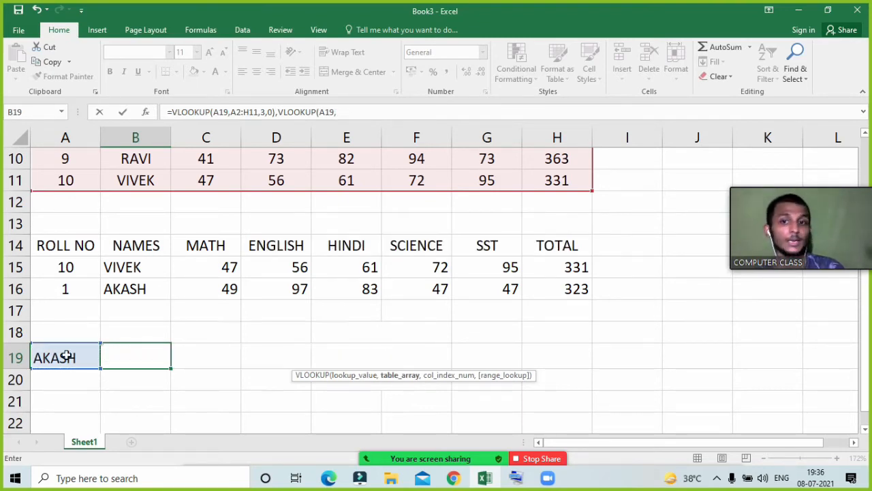
- Set the second VLOOKUP's table array to B2:H11 so that it starts at the NAMES column
scroll(68, 355, "up", 3)
scroll(66, 354, "down", 4)
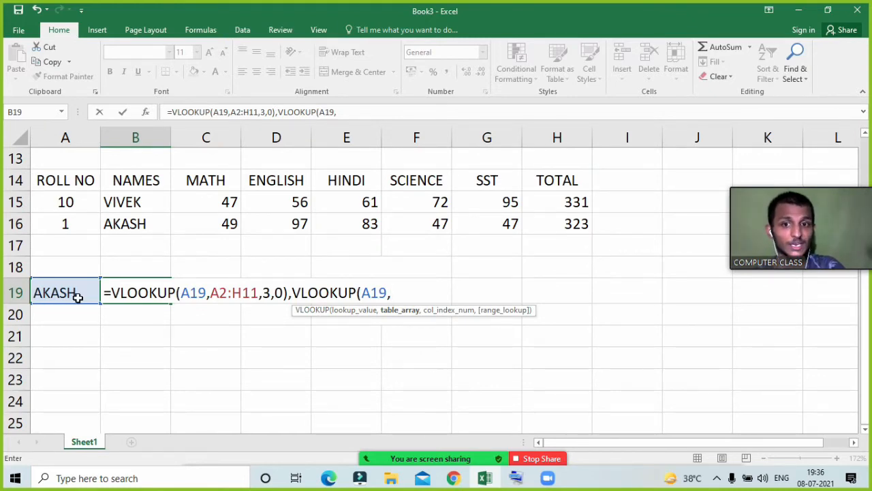
scroll(77, 296, "up", 4)
left_click_drag(128, 179, 590, 370)
mouse_move(548, 478)
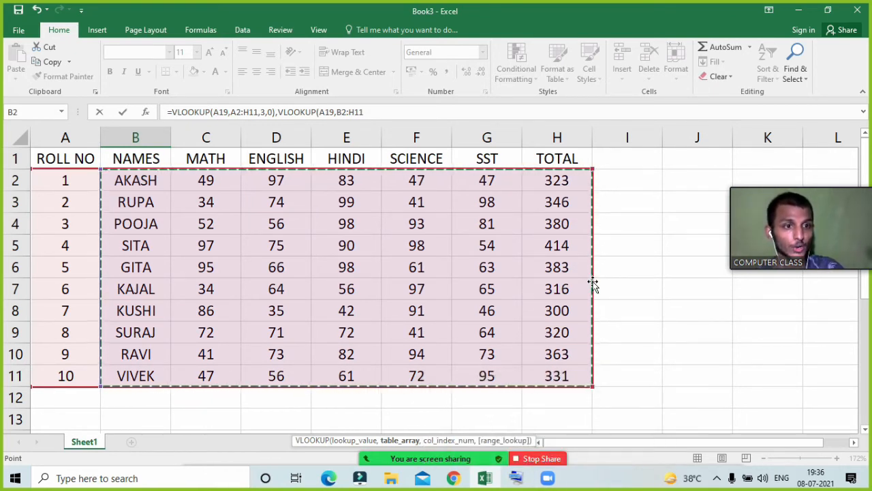
scroll(241, 266, "down", 1)
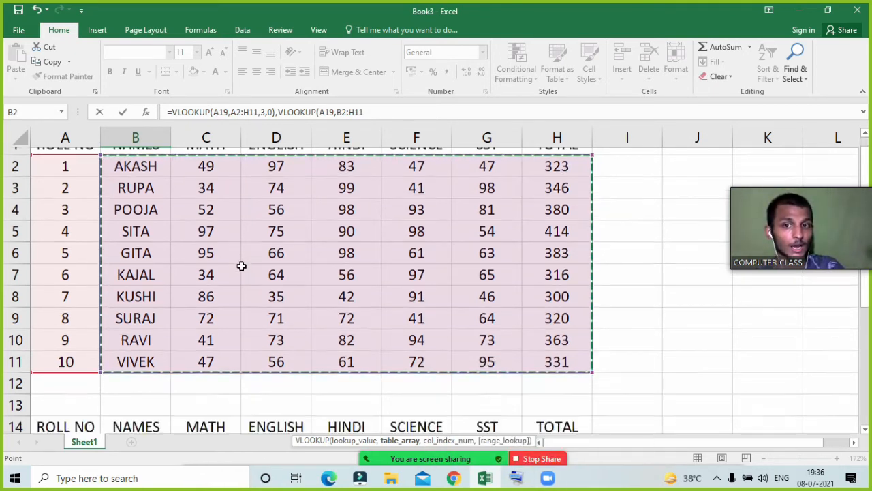
scroll(242, 265, "down", 3)
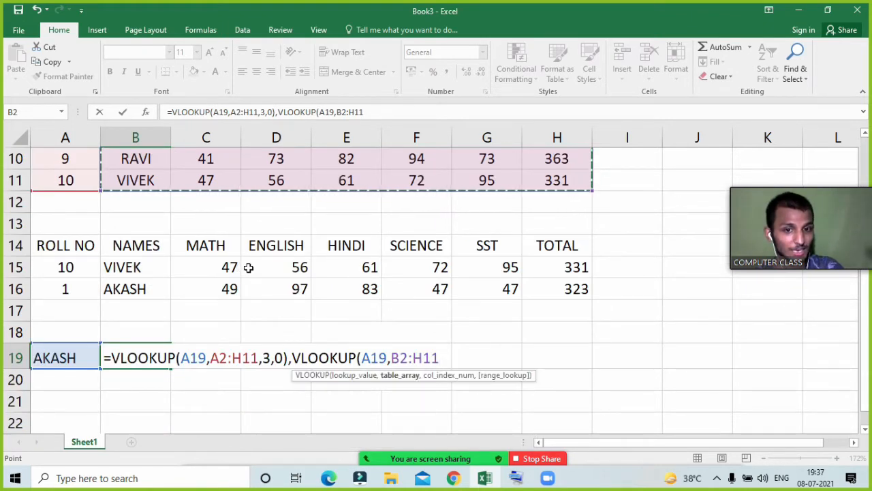
type(",")
- Complete the second VLOOKUP with column index 2 and match type 0, and try to enter the combined formula in B19
scroll(249, 267, "up", 3)
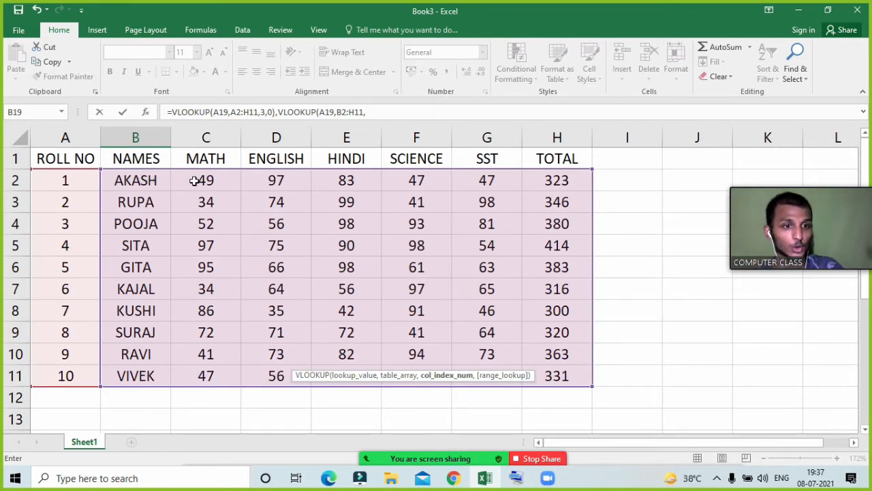
scroll(211, 204, "down", 4)
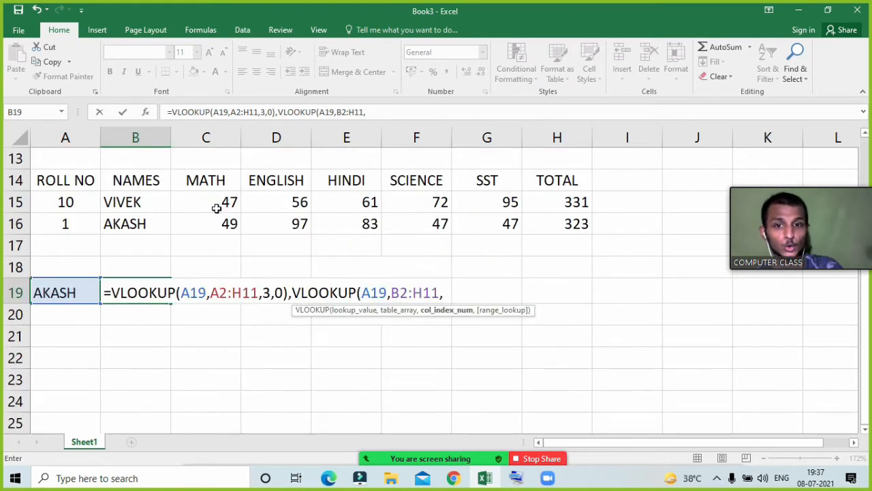
type("2")
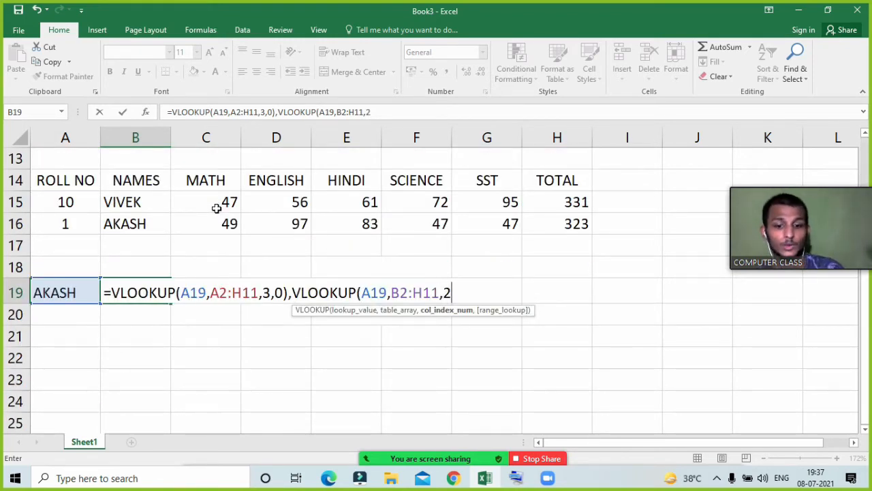
type(",0")
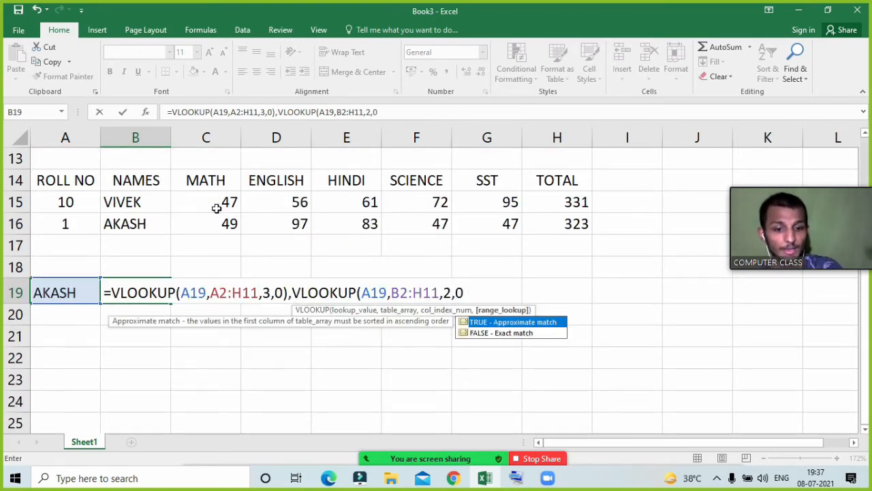
type(")")
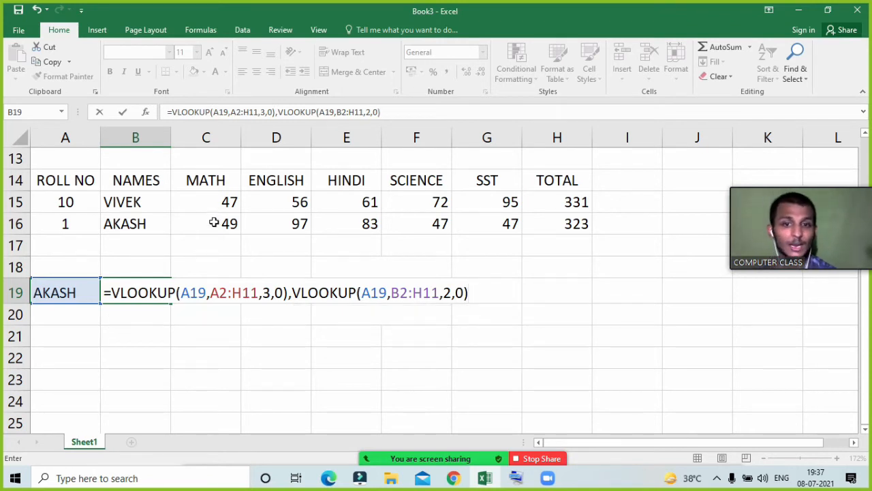
key("Return")
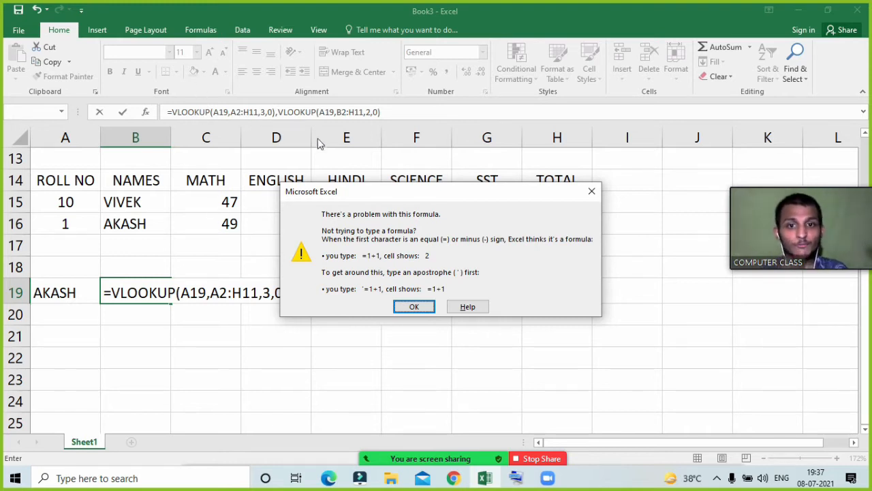
left_click(592, 193)
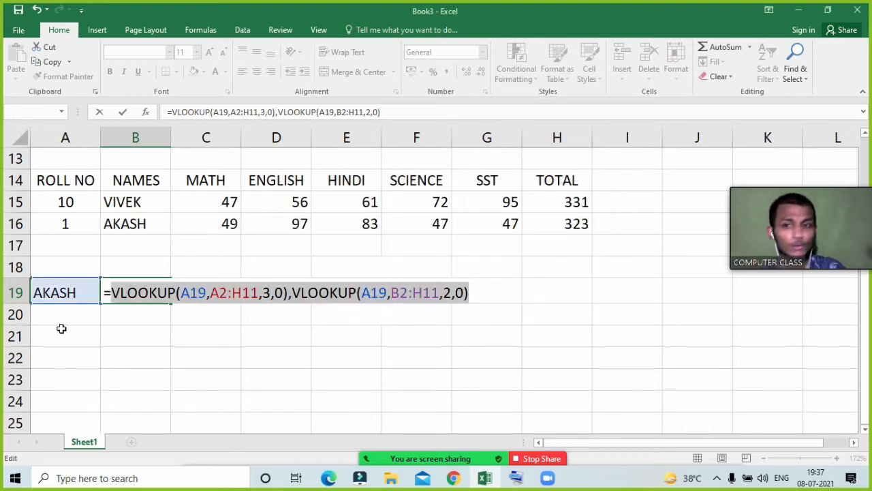
- Wrap the two VLOOKUPs in B19 in an IFERROR function, with the name-based lookup as its value_if_error, and enter the formula
left_click(113, 293)
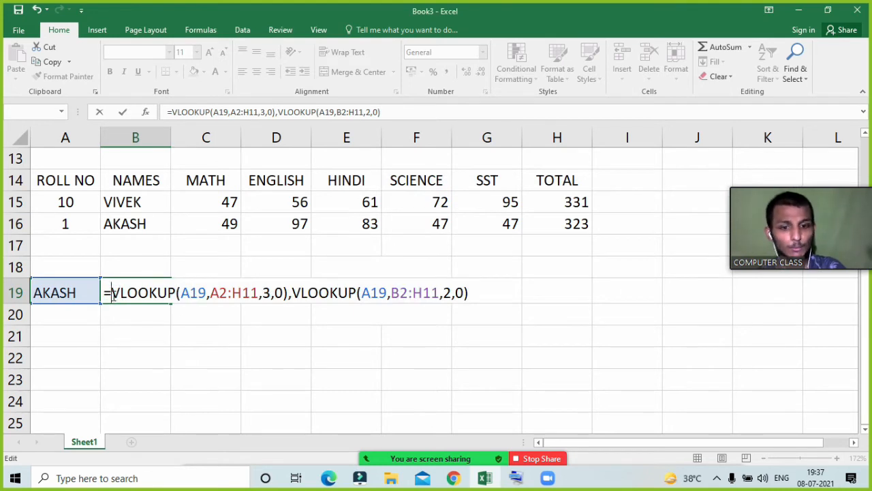
type("ife")
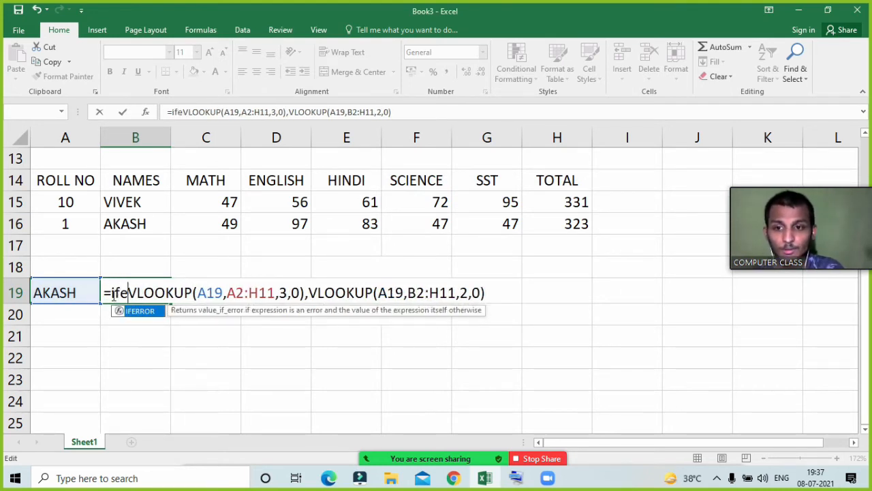
key("Tab")
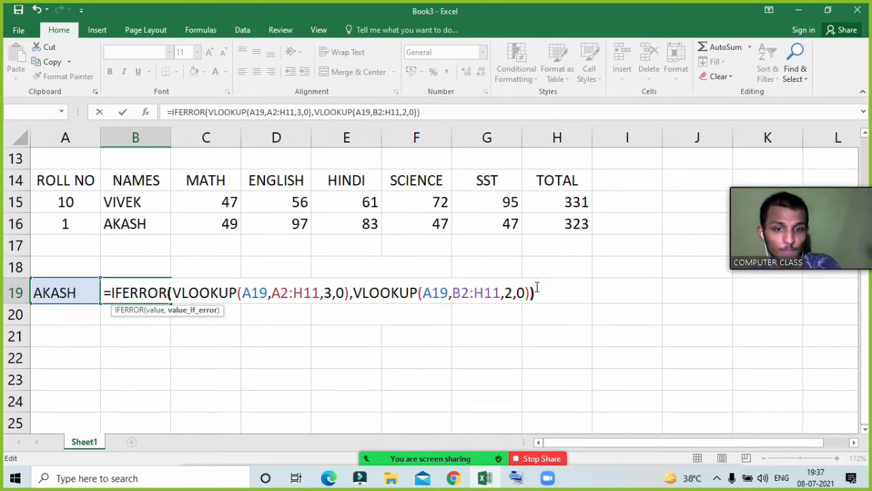
key("Return")
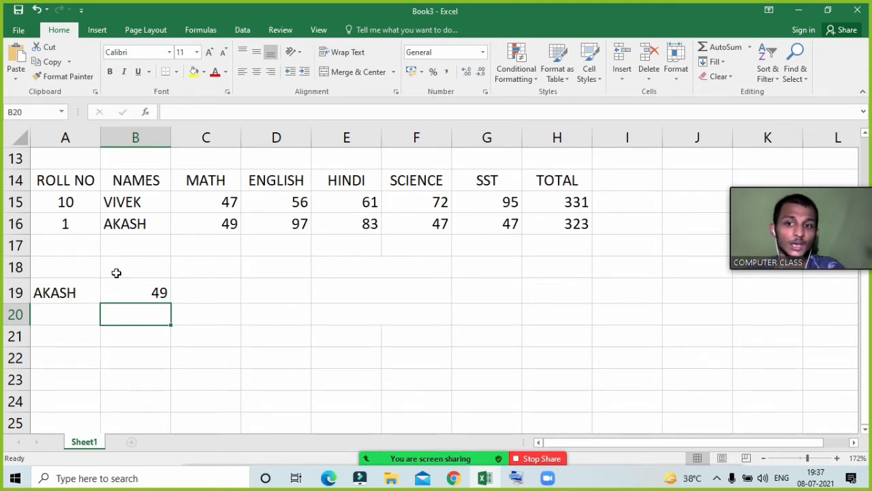
- Test the formula in B19 by entering roll number 1 in A19, followed by the first student's name
left_click(73, 292)
type("1")
key("Return")
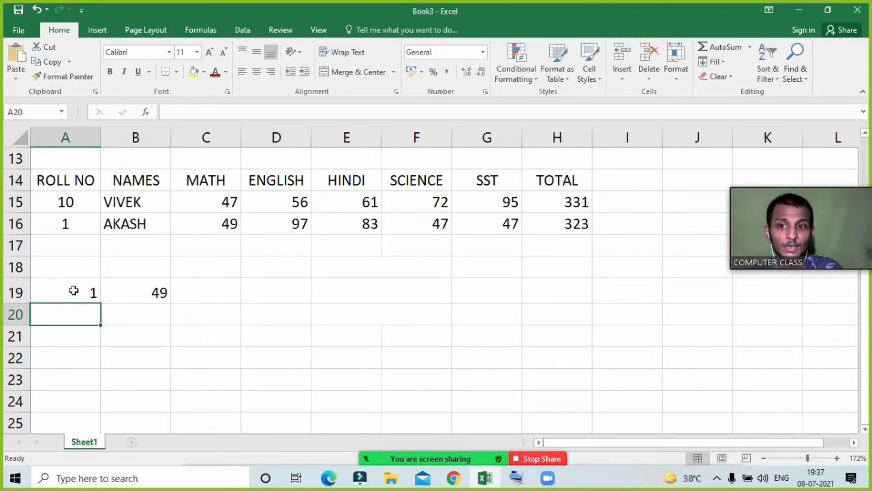
left_click(73, 291)
type("AKASH")
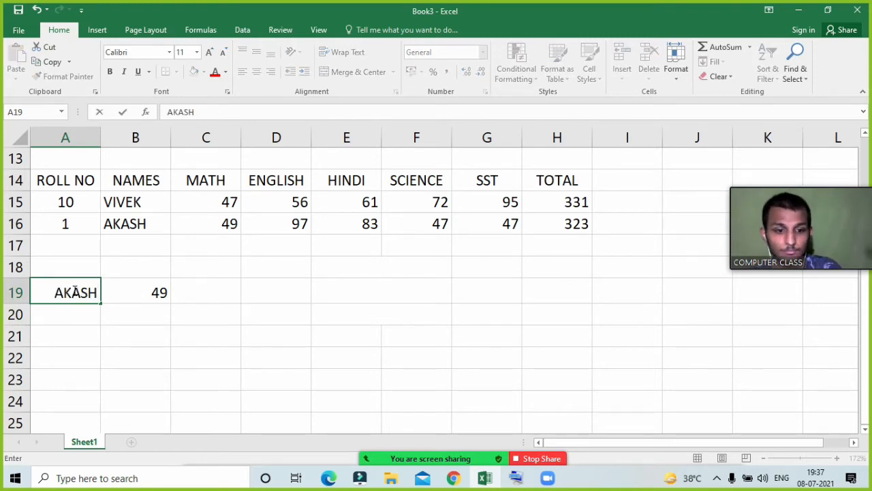
key("Return")
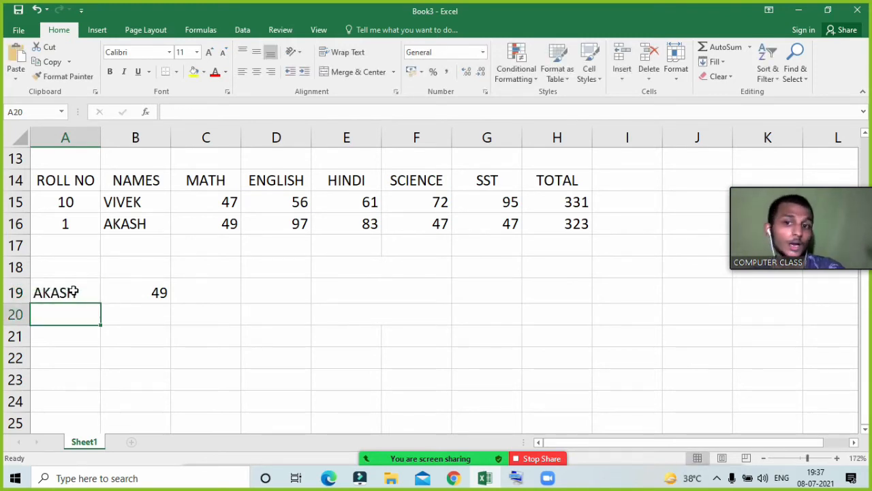
- Test the lookup with another name from the marks table by entering the name of the student with roll number 8 in A19
left_click(73, 291)
scroll(68, 291, "up", 4)
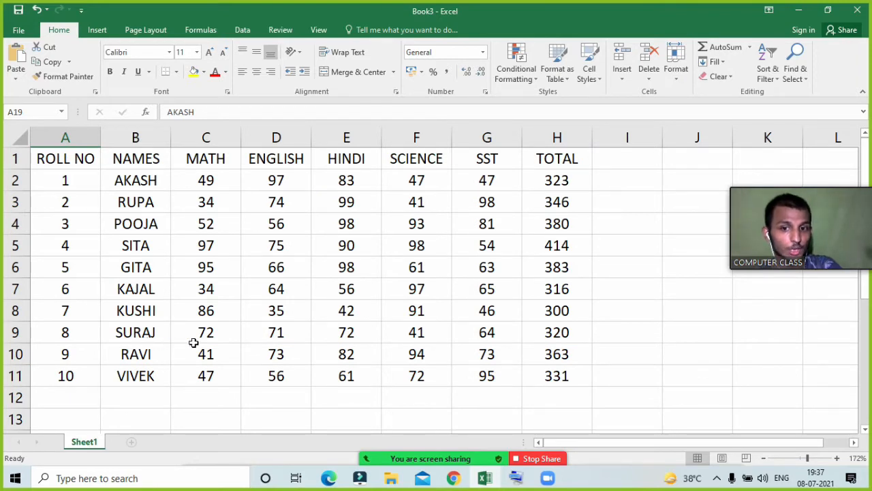
scroll(132, 370, "down", 4)
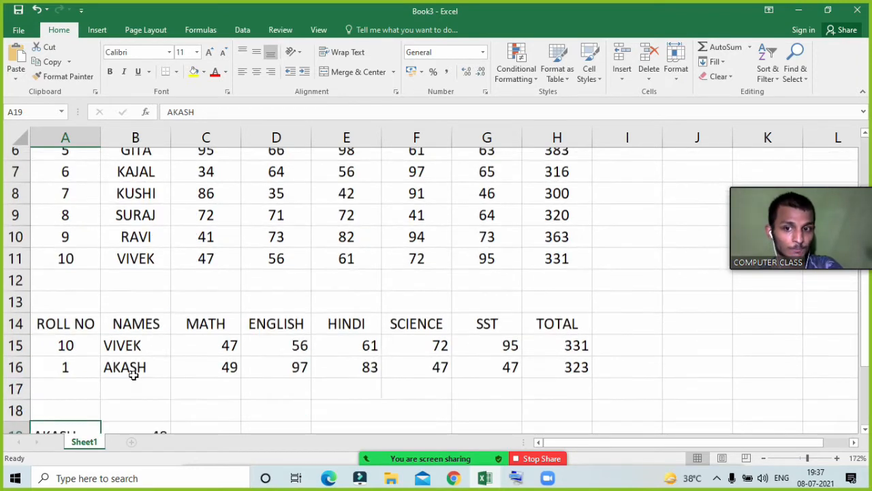
type("SURAH")
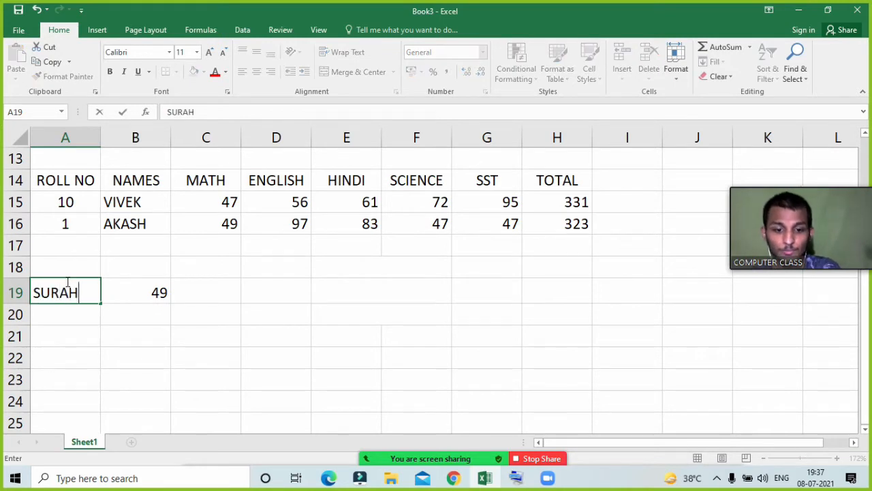
key("BackSpace")
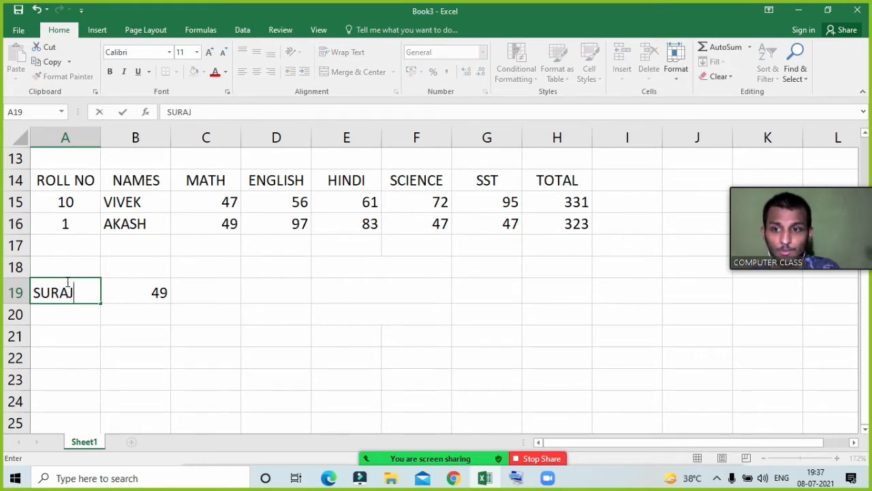
key("Return")
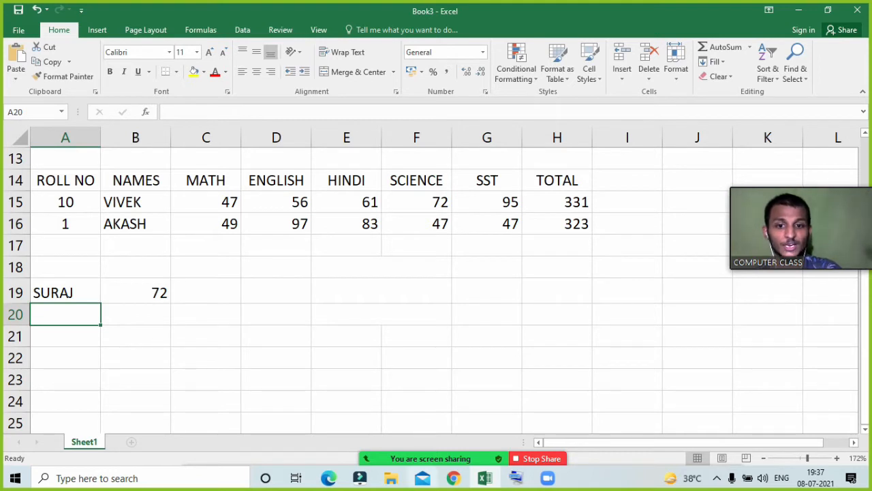
- Switch to Zoom to check the meeting chat and the participants list, and minimize both windows
mouse_move(434, 474)
left_click(447, 448)
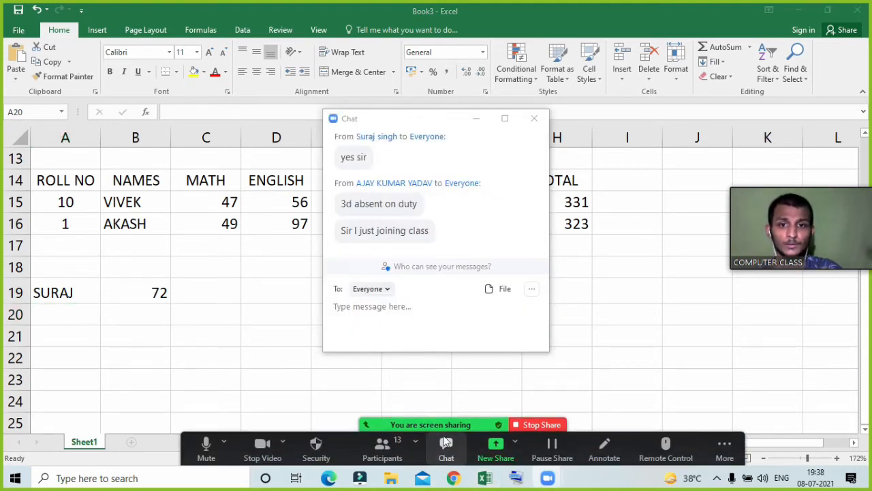
left_click(477, 120)
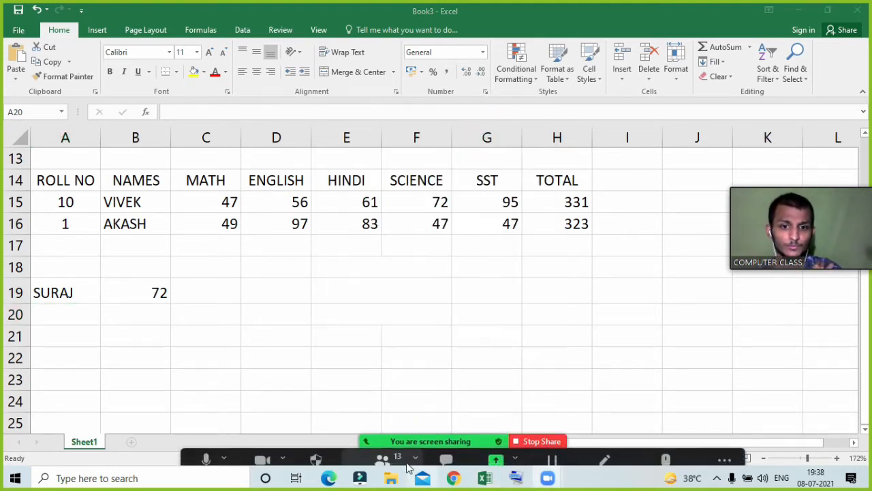
left_click(401, 457)
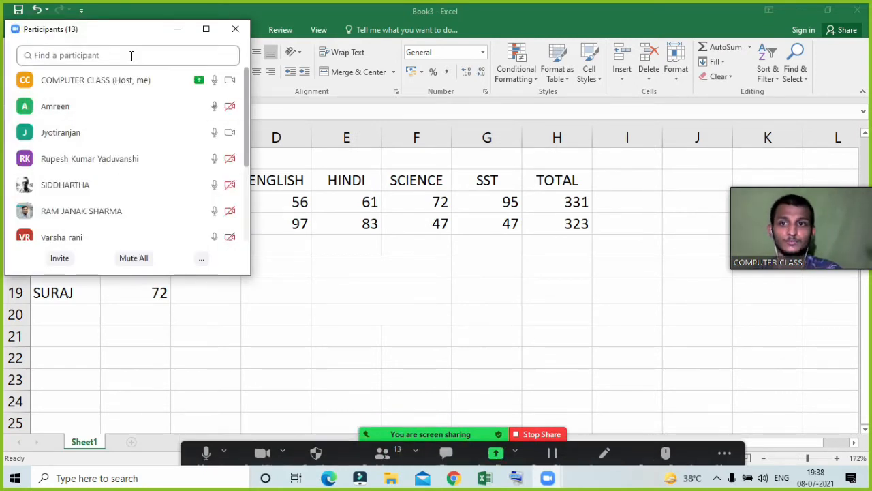
left_click(176, 29)
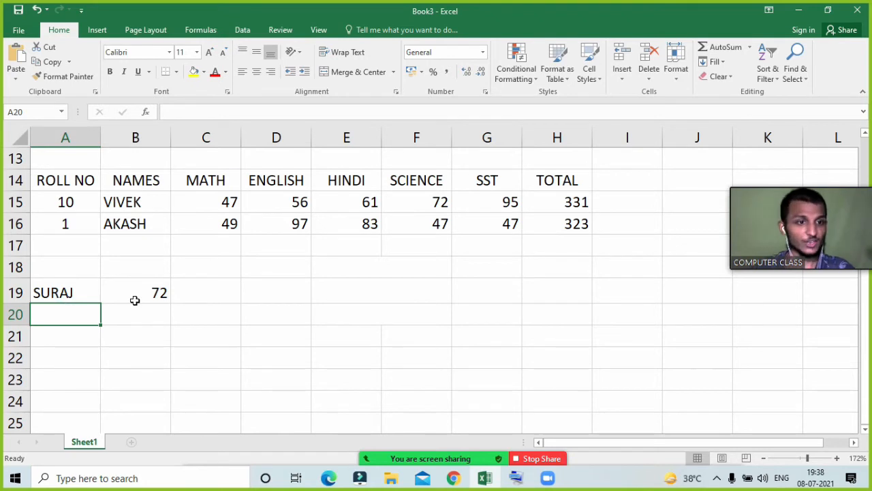
- Replace the student's name in A19 with roll number 8
scroll(143, 310, "up", 1)
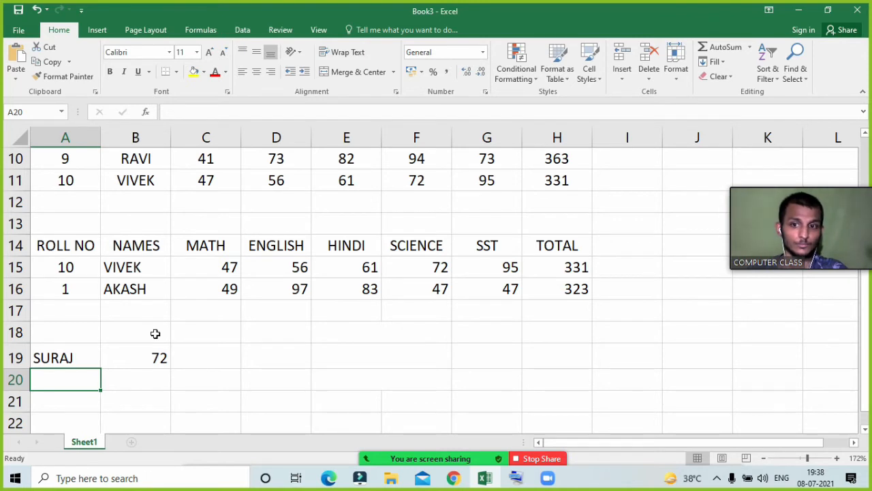
left_click(71, 357)
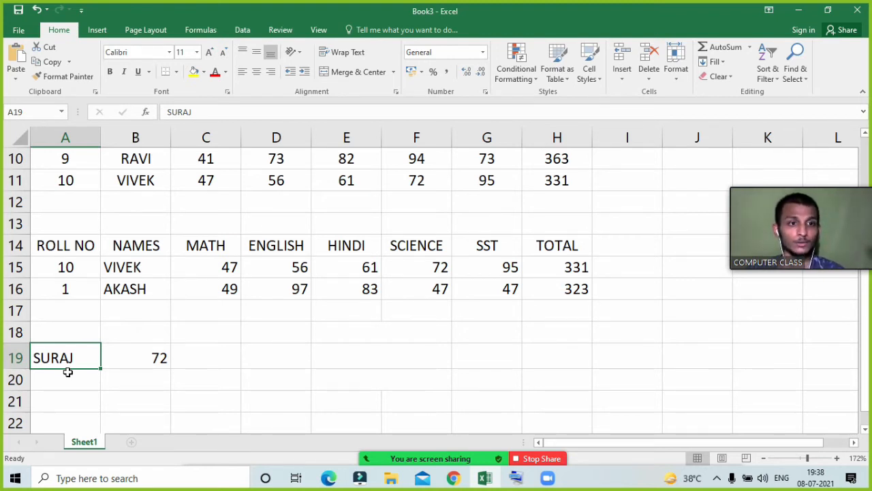
key("Return")
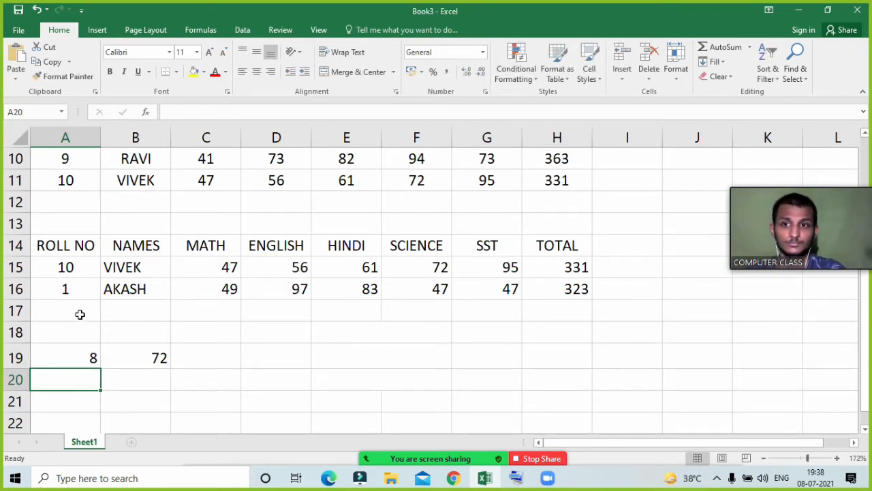
- Check roll number 8 and its student name in the marks table, and review the IFERROR formula in B19 without changing it
scroll(77, 315, "up", 1)
left_click(73, 203)
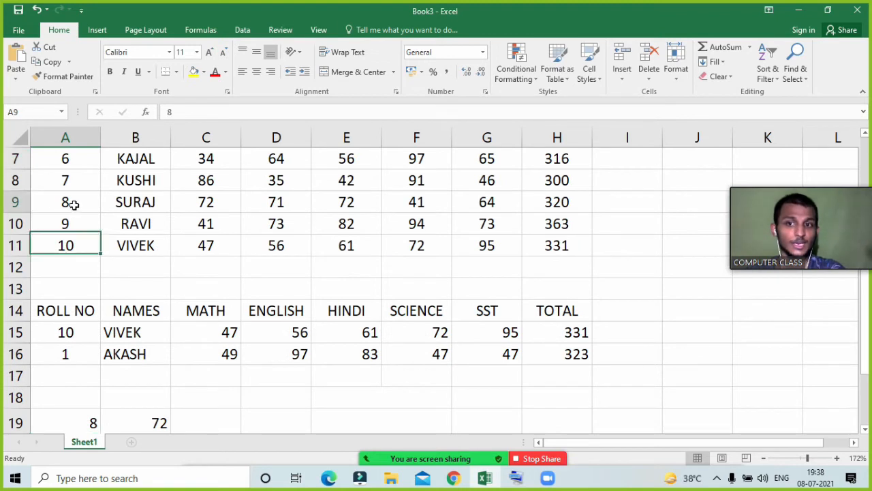
left_click(133, 202)
left_click(74, 201)
left_click(118, 202)
scroll(154, 296, "down", 1)
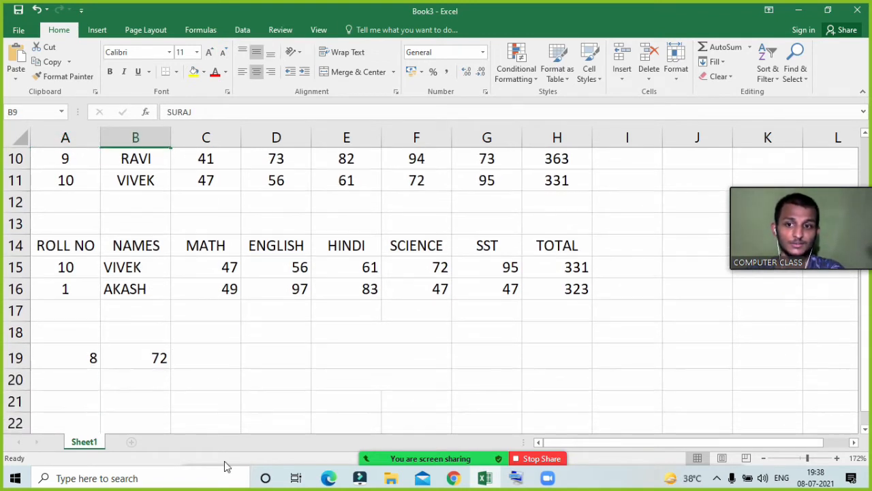
left_click(132, 357)
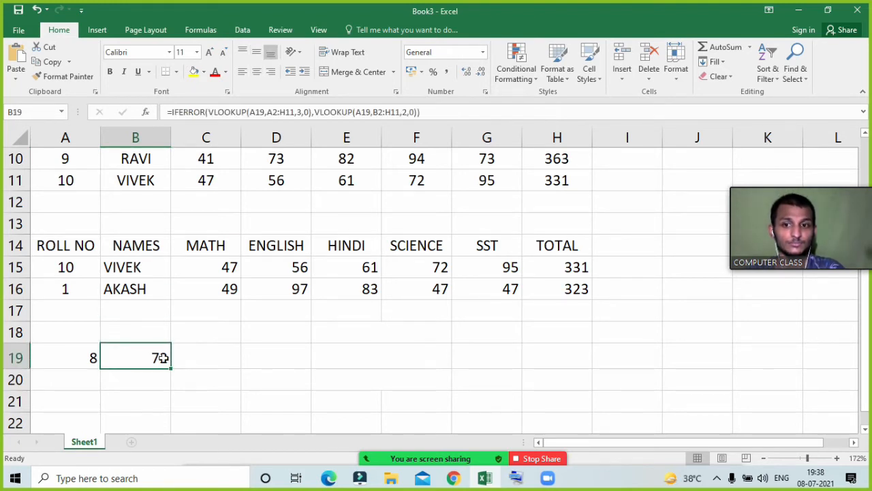
double_click(161, 358)
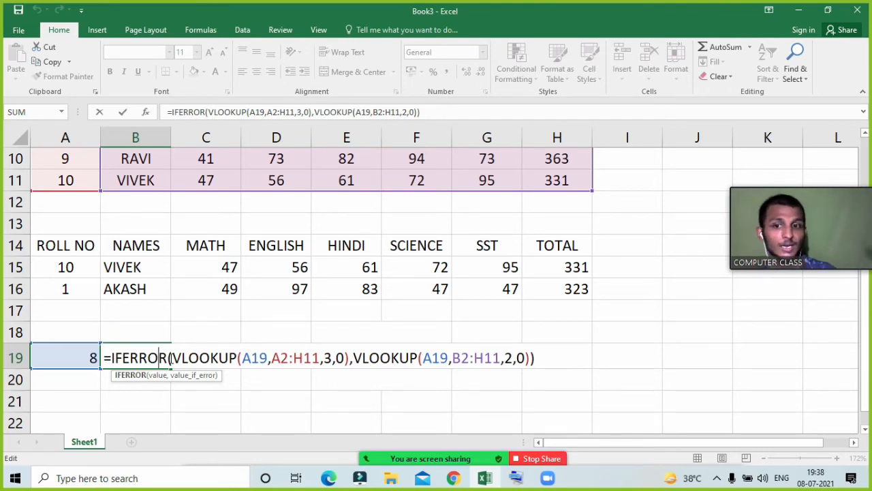
key("Return")
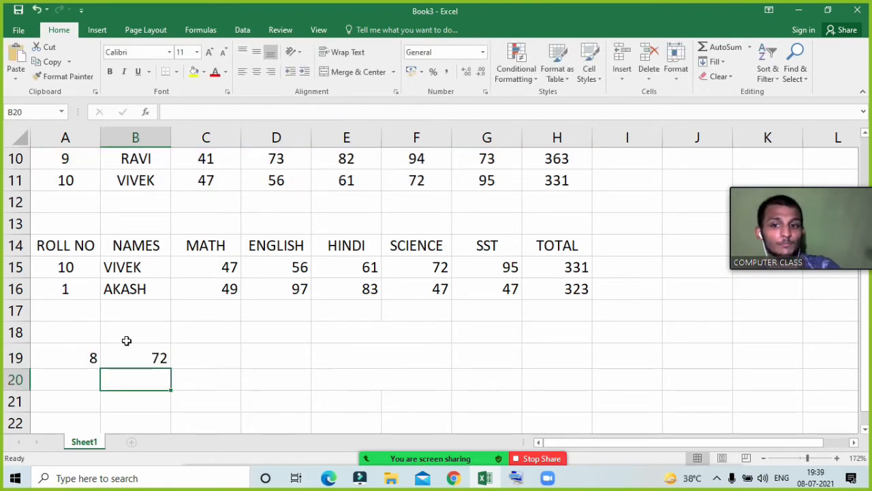
scroll(239, 190, "up", 3)
left_click(237, 195)
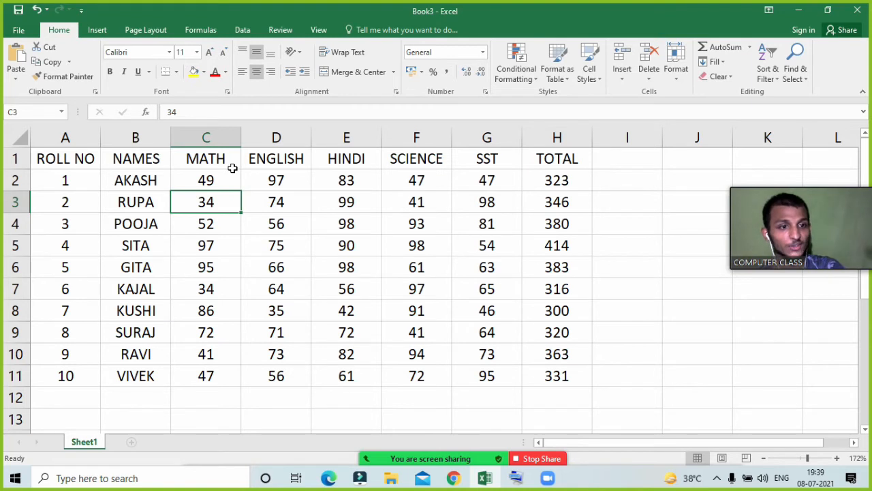
- Switch to Zoom's participants list, move its window, enlarge it, and look through the attendees
left_click(408, 452)
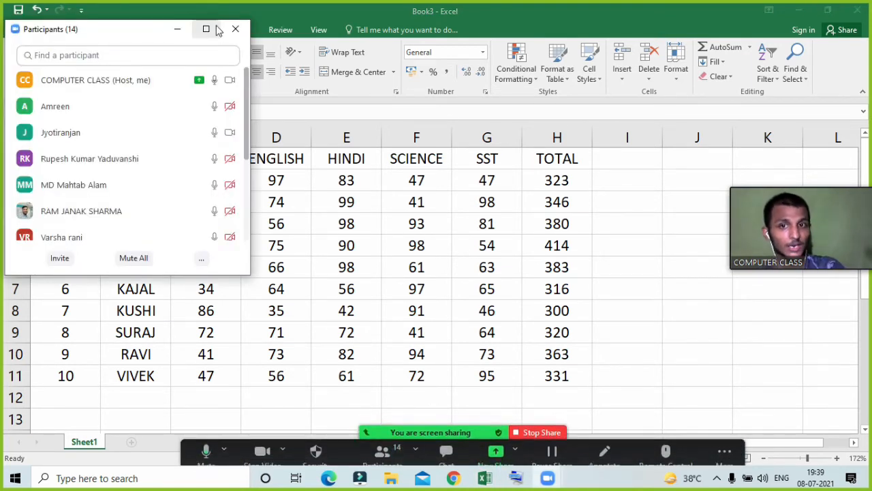
left_click_drag(140, 33, 535, 18)
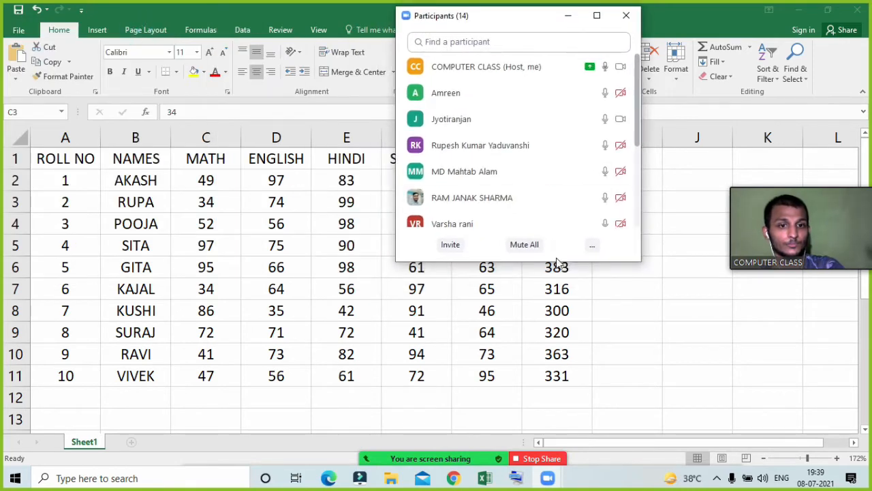
left_click_drag(557, 262, 559, 417)
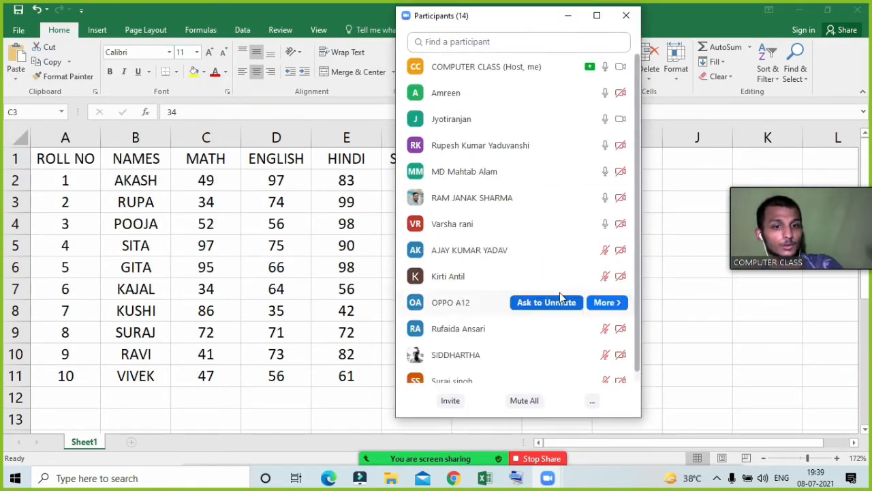
scroll(559, 287, "down", 2)
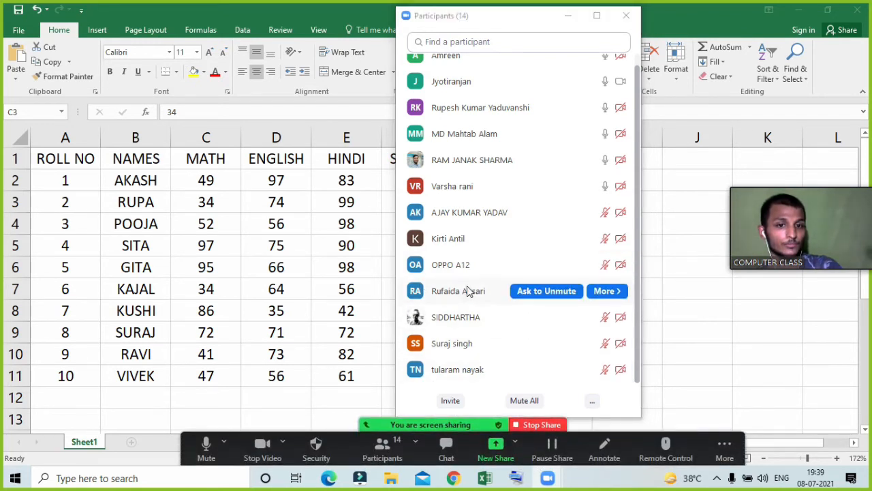
left_click(430, 268)
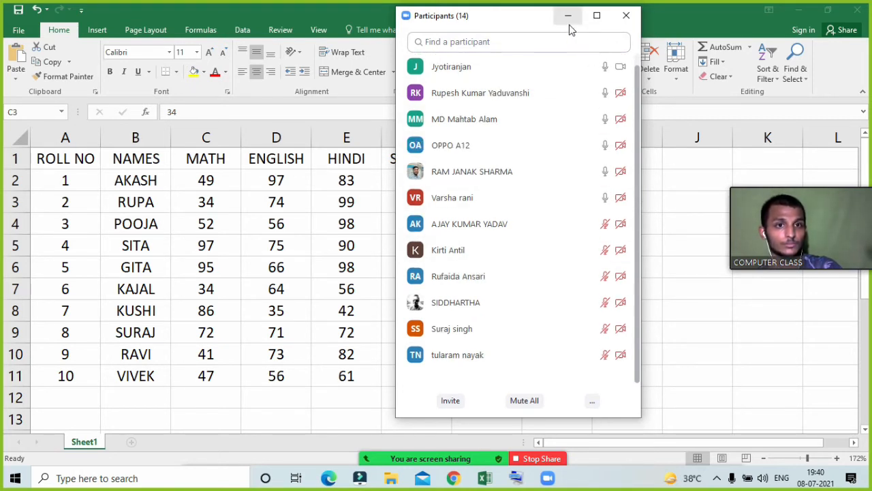
- Look through the participants list and ask the last listed participant to unmute
scroll(579, 251, "up", 2)
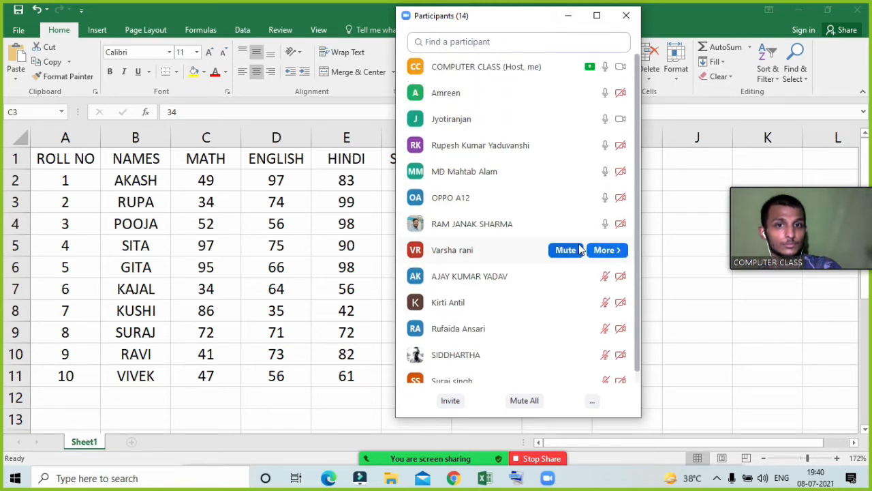
scroll(589, 245, "down", 2)
mouse_move(549, 327)
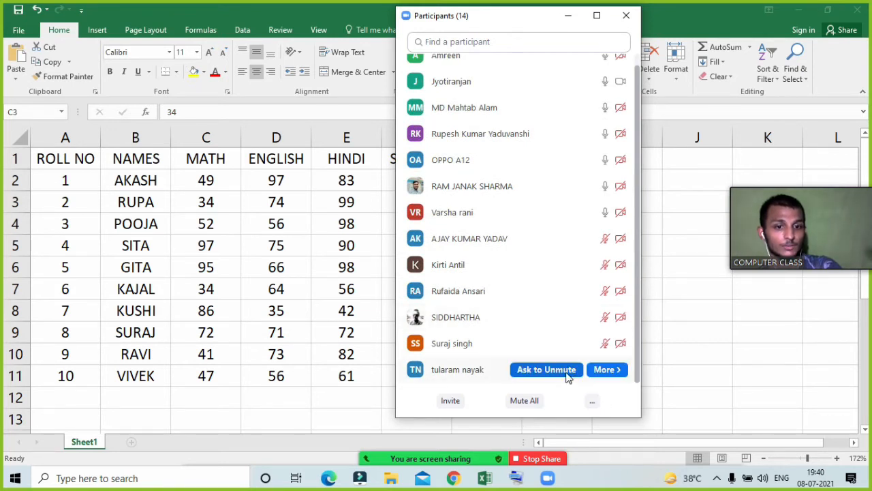
left_click(546, 369)
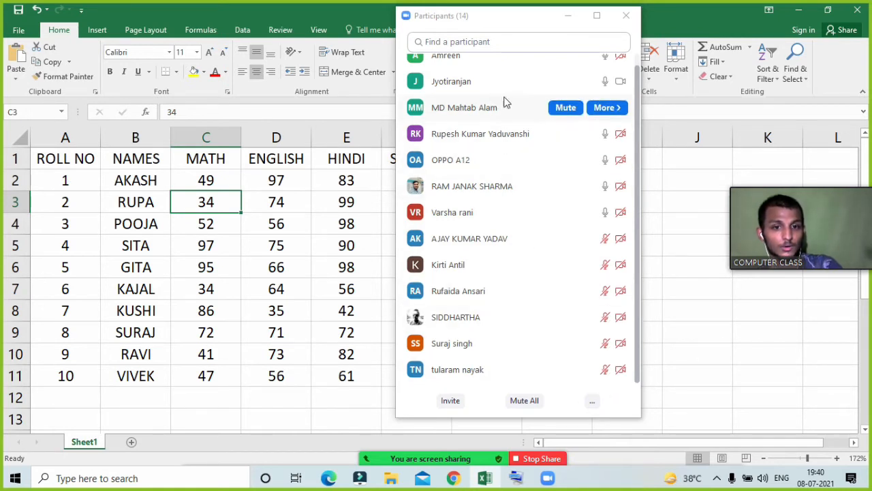
- Move the participants window away from the marks table, check the start of its list, and minimize it
left_click_drag(500, 27, 646, 25)
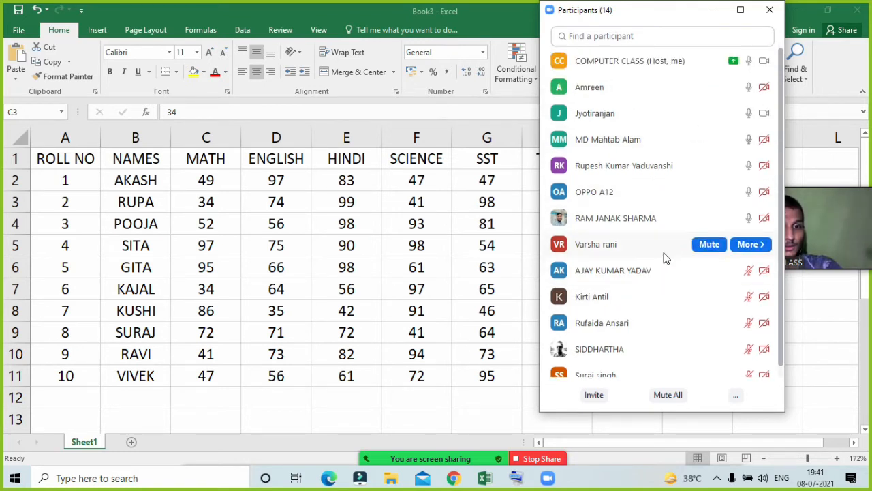
scroll(664, 257, "up", 1)
left_click(711, 10)
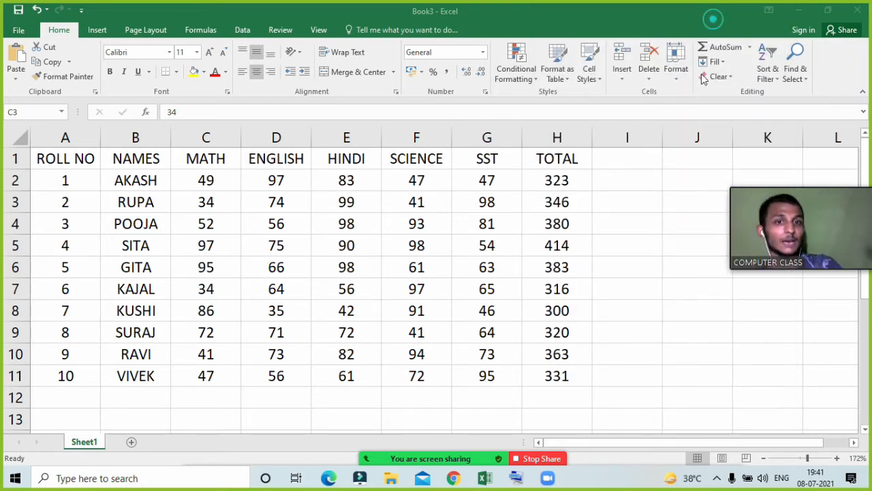
- Bring up Zoom's participants list, ask the participant with the raised hand to unmute, and minimize the list
left_click(60, 158)
left_click(81, 197)
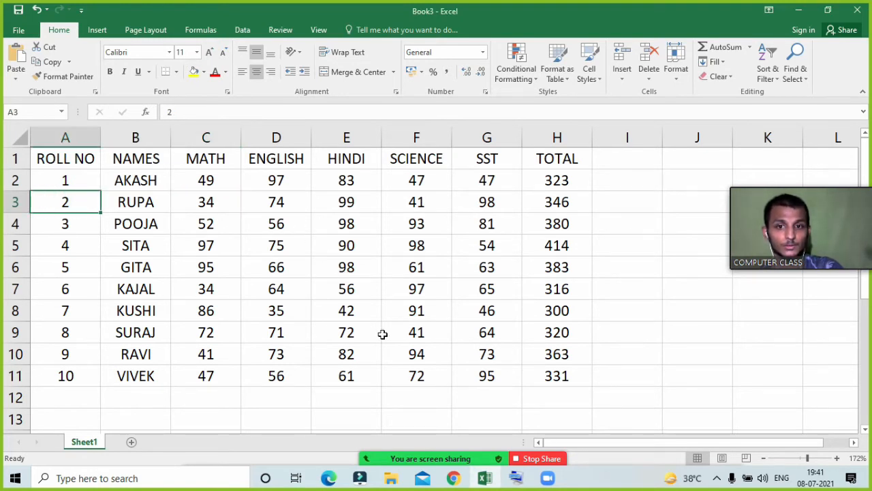
left_click(382, 452)
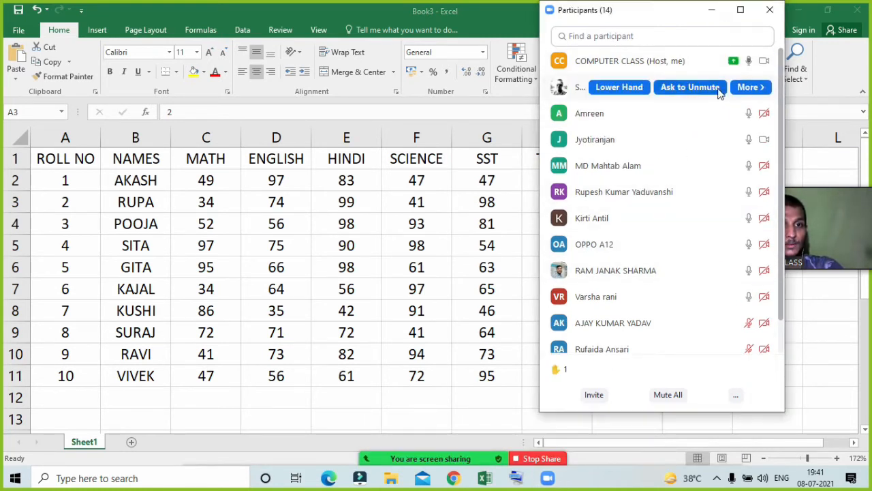
left_click(712, 12)
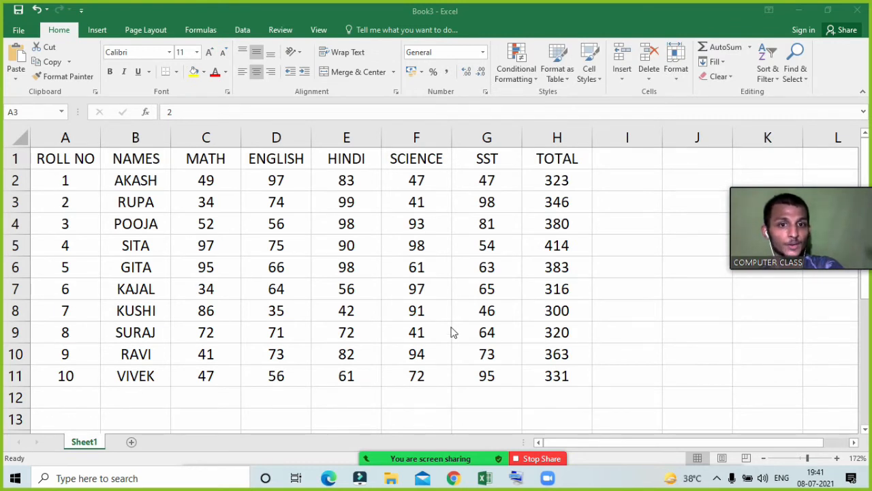
- Copy the whole marks table A1:H11, including its headers, and add a new worksheet to the workbook
left_click(80, 157)
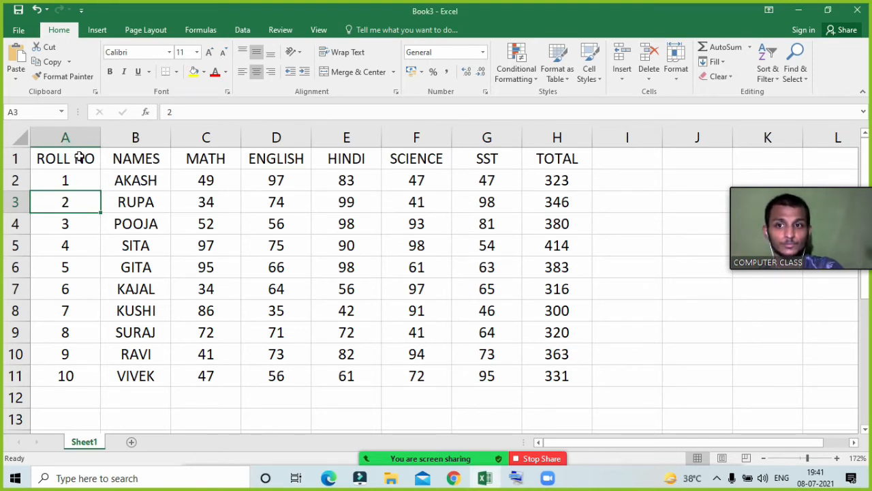
left_click_drag(80, 157, 554, 375)
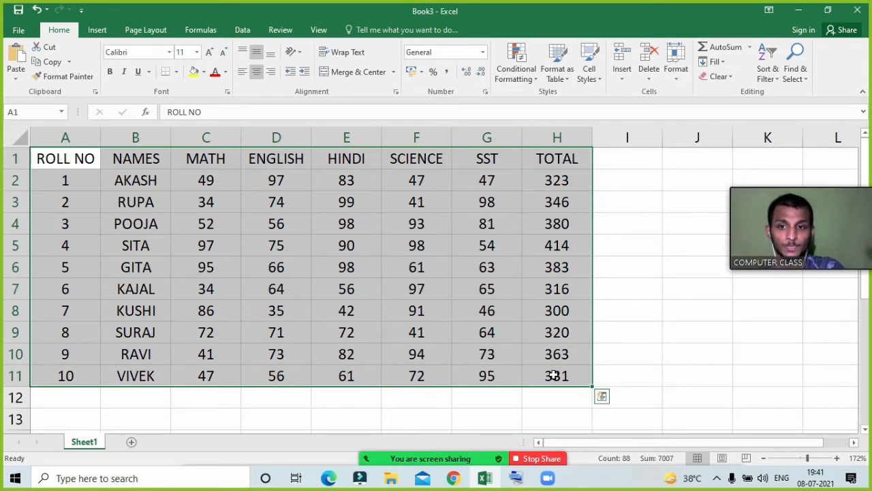
key("ctrl+c")
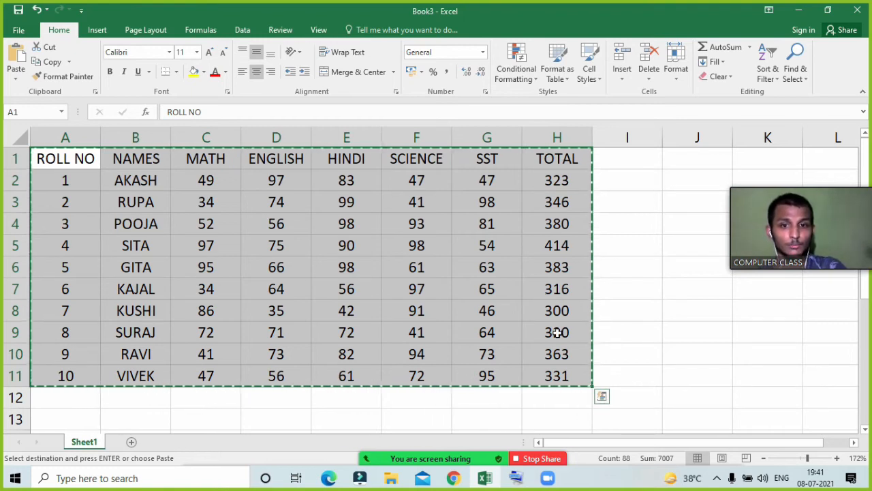
scroll(196, 335, "down", 4)
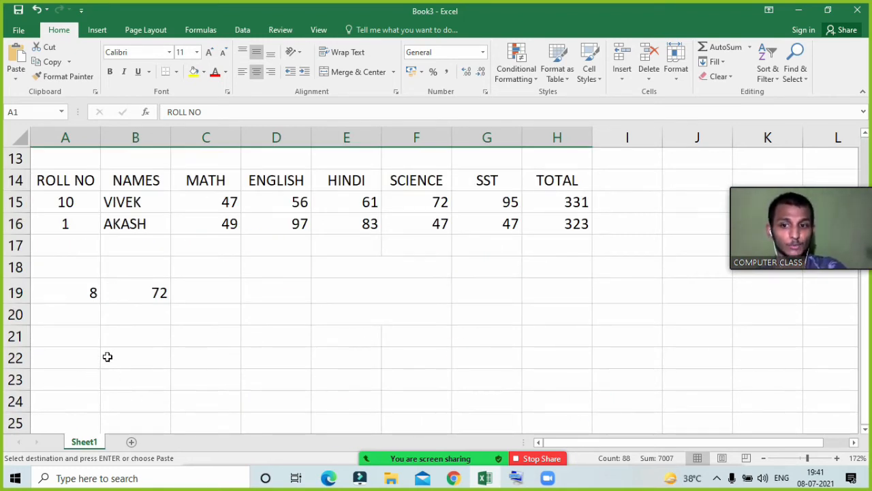
scroll(409, 365, "up", 4)
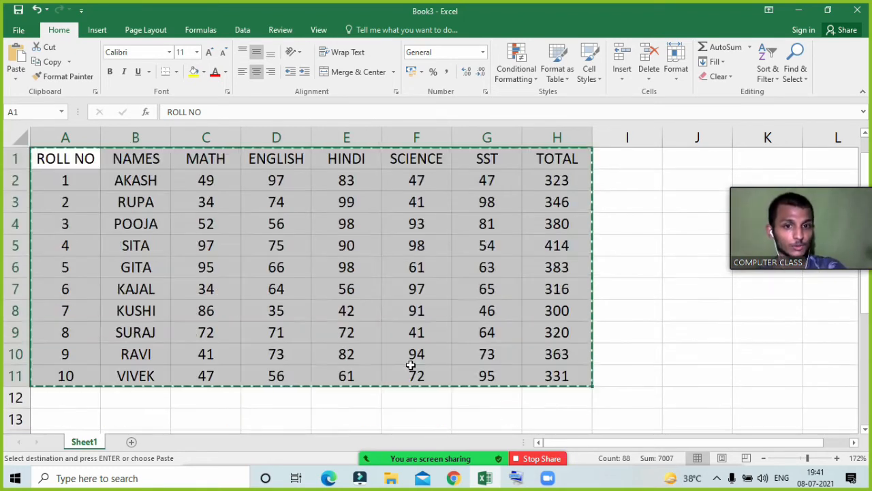
scroll(410, 366, "down", 3)
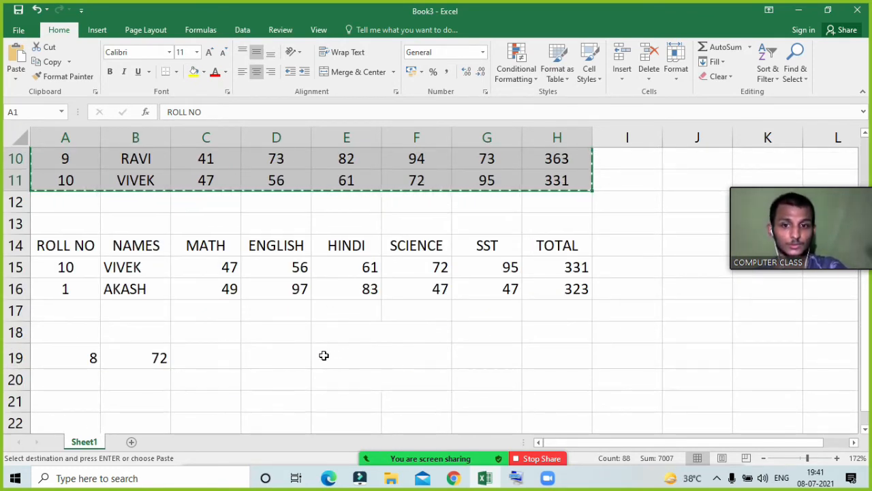
left_click(132, 443)
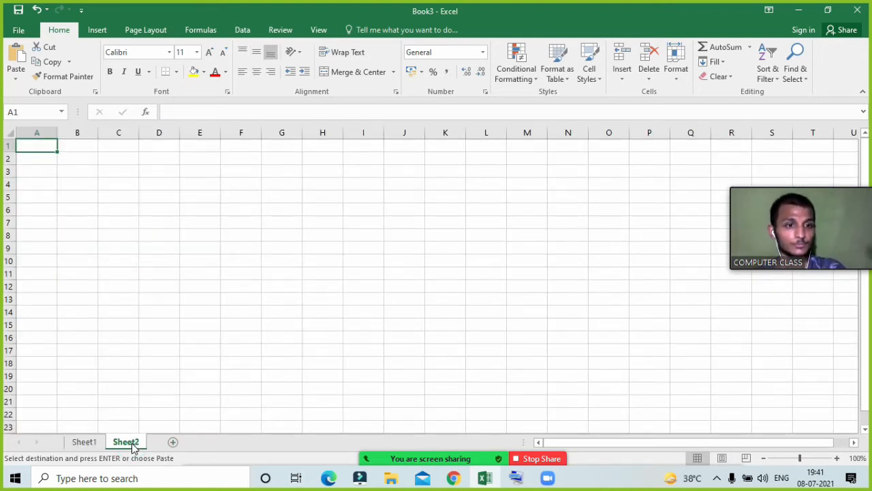
- Switch to Zoom's participants list, mute the participant whose hand is raised, and minimize the list
mouse_move(422, 464)
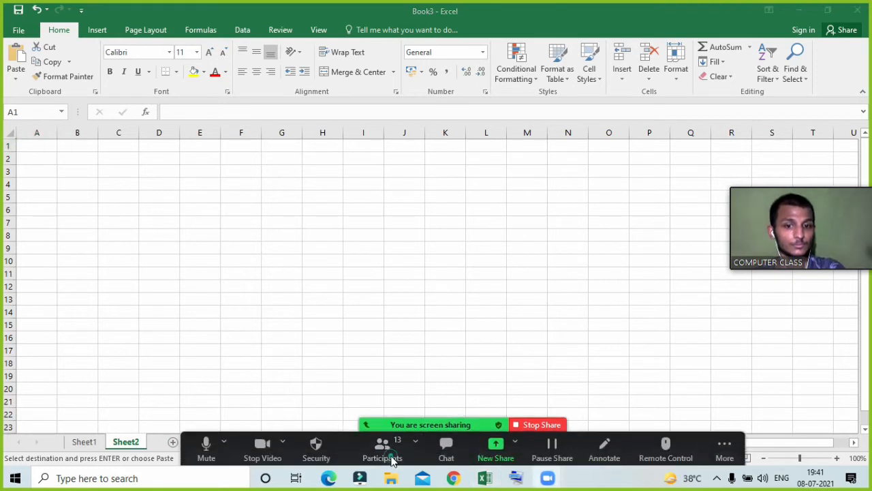
left_click(389, 458)
mouse_move(720, 98)
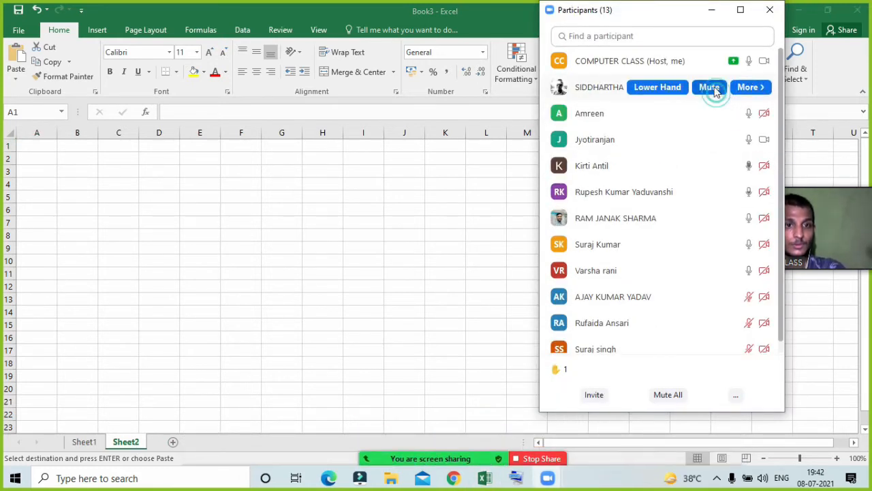
left_click(714, 12)
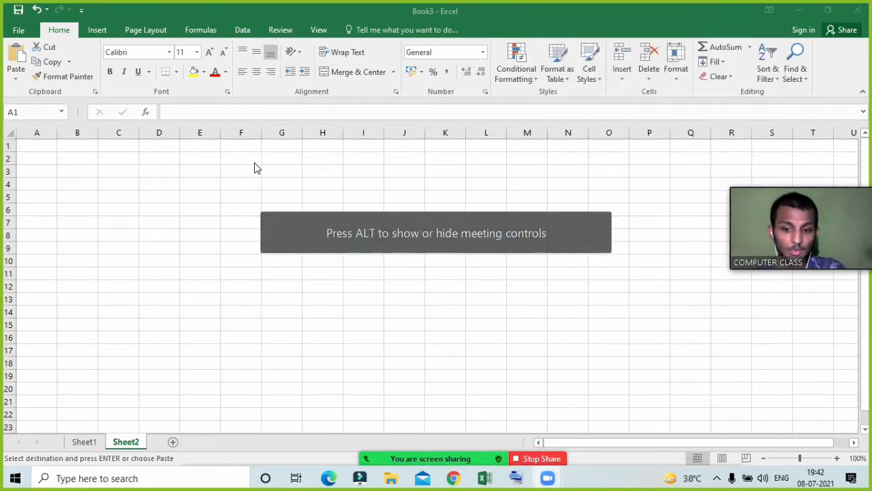
- Paste the copied marks table transposed at A1 of Sheet2 using Paste Special with All and Transpose
left_click(39, 146)
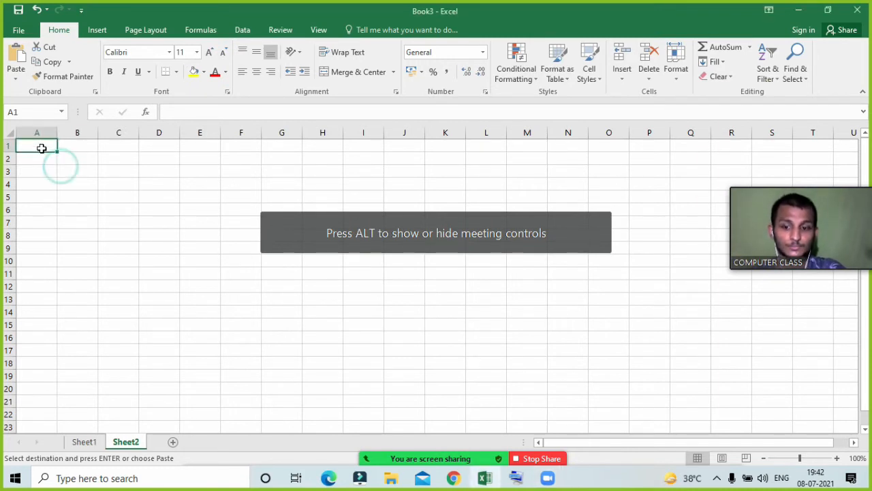
key("ctrl+alt+v")
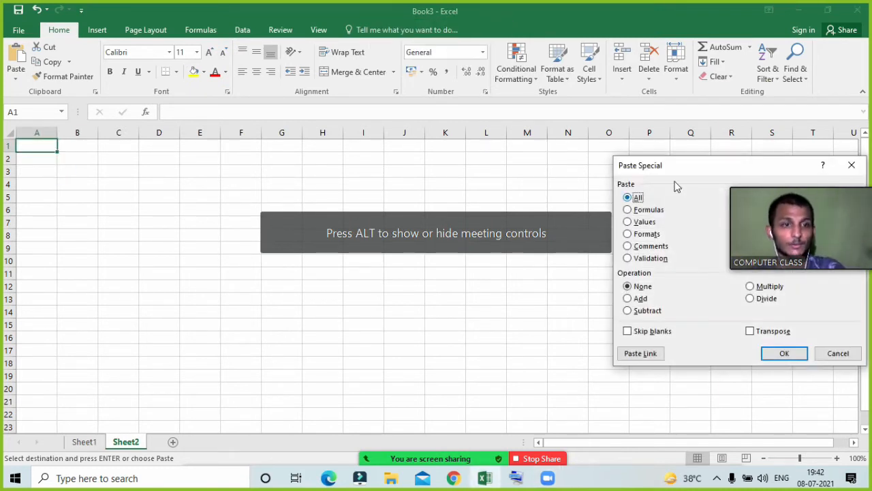
left_click_drag(752, 164, 629, 155)
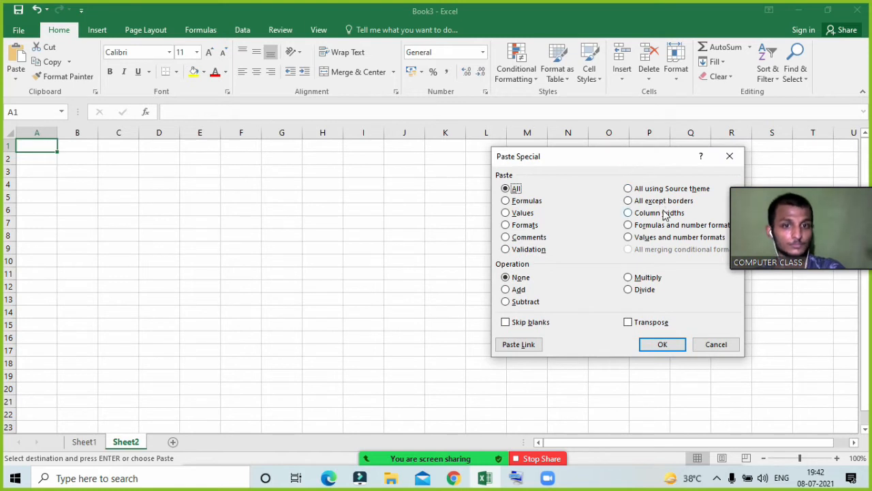
left_click(630, 324)
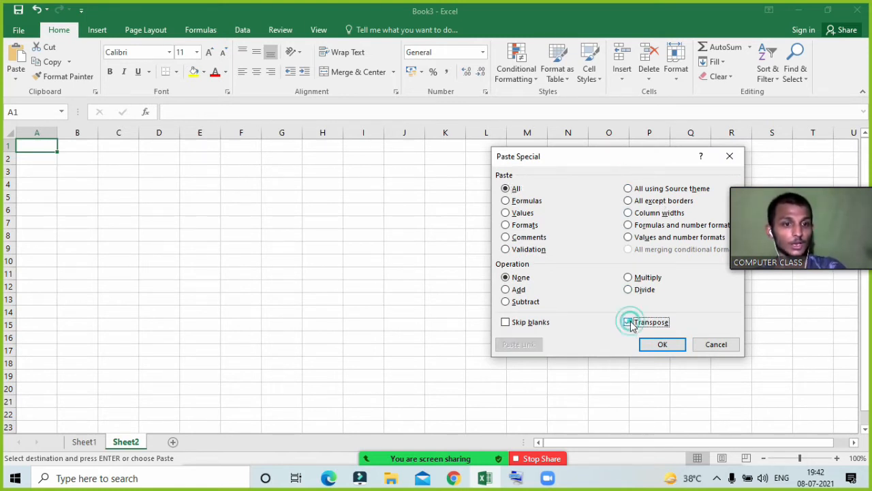
left_click(664, 352)
left_click(470, 335)
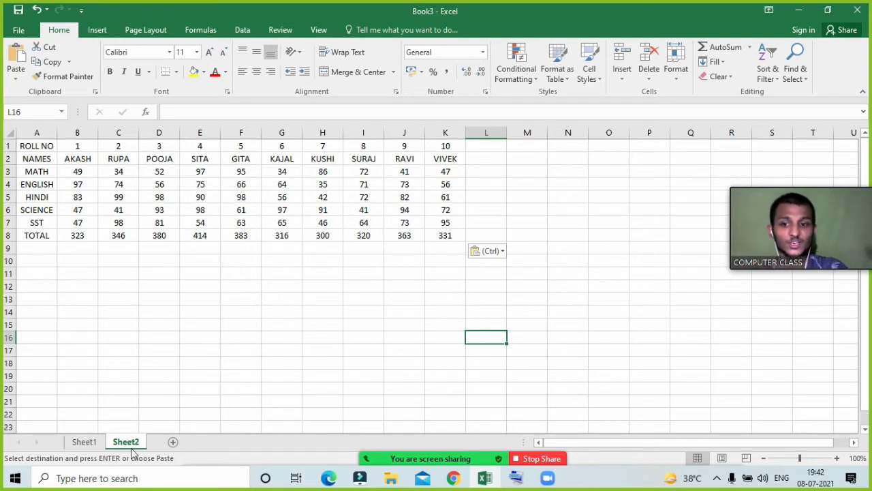
- Return to Sheet1, select the marks table A1:H11 again, and dismiss the Quick Analysis options
left_click(95, 442)
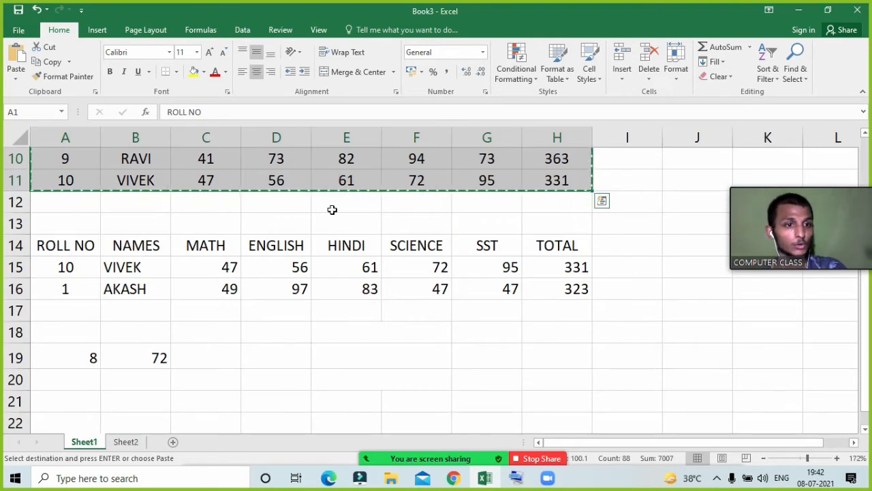
scroll(247, 181, "up", 3)
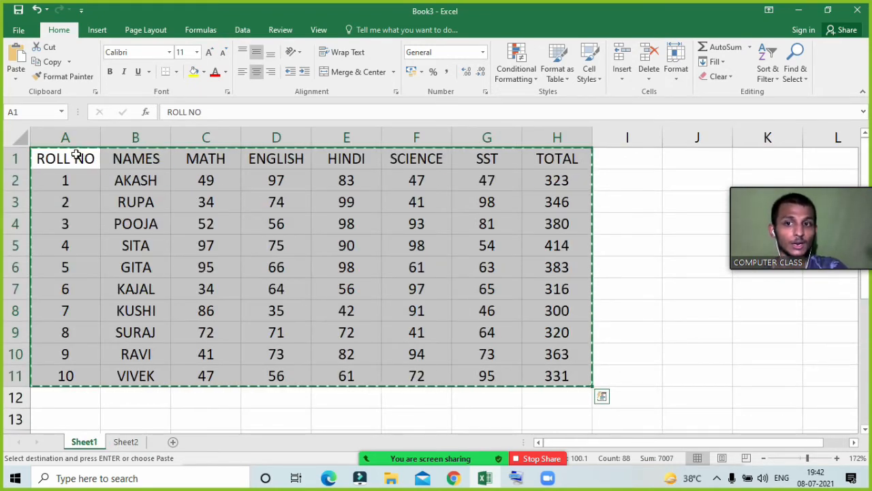
left_click_drag(75, 157, 574, 375)
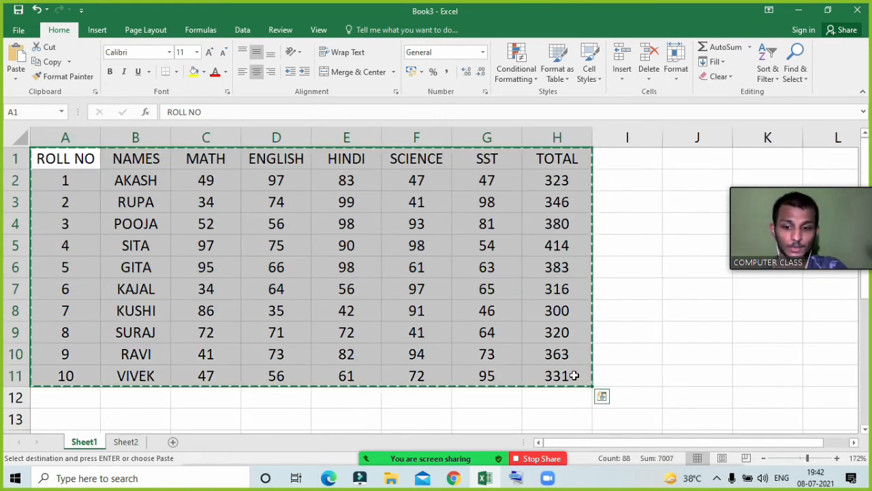
key("ctrl+q")
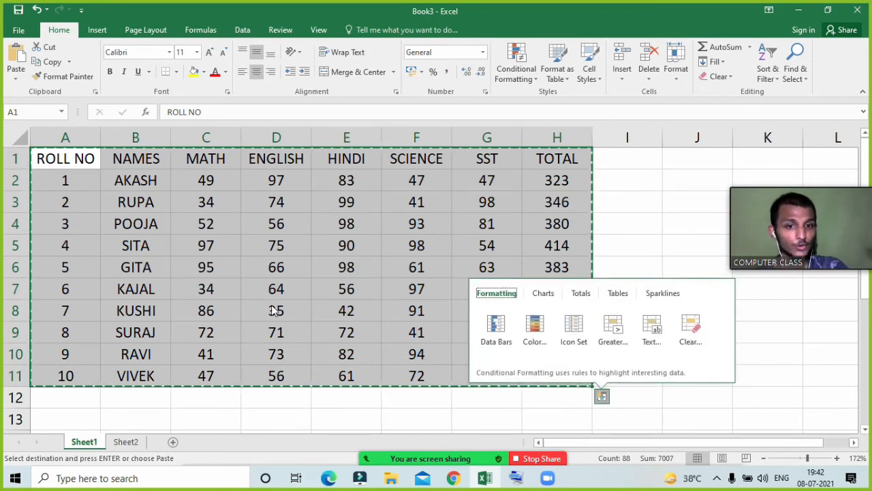
left_click(269, 403)
- Paste the copied marks table transposed at A23 of Sheet1 using Paste Special with All and Transpose
scroll(259, 402, "down", 5)
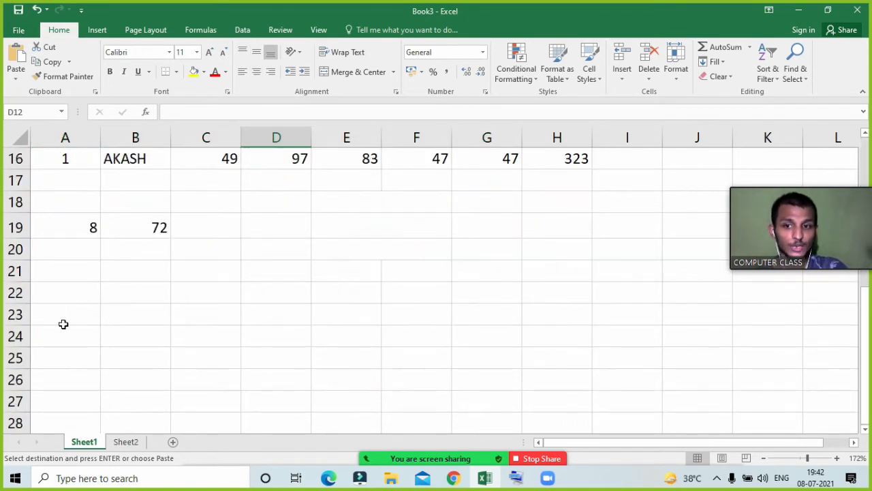
left_click(63, 325)
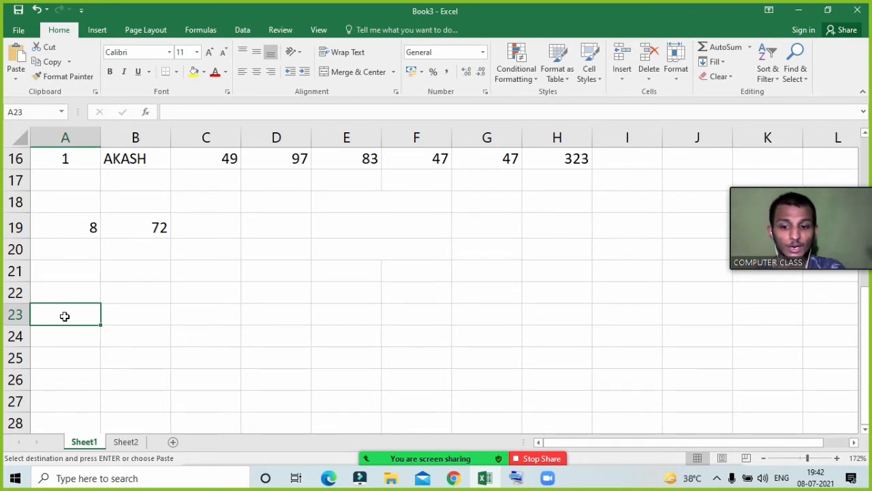
key("ctrl+alt+v")
key("v")
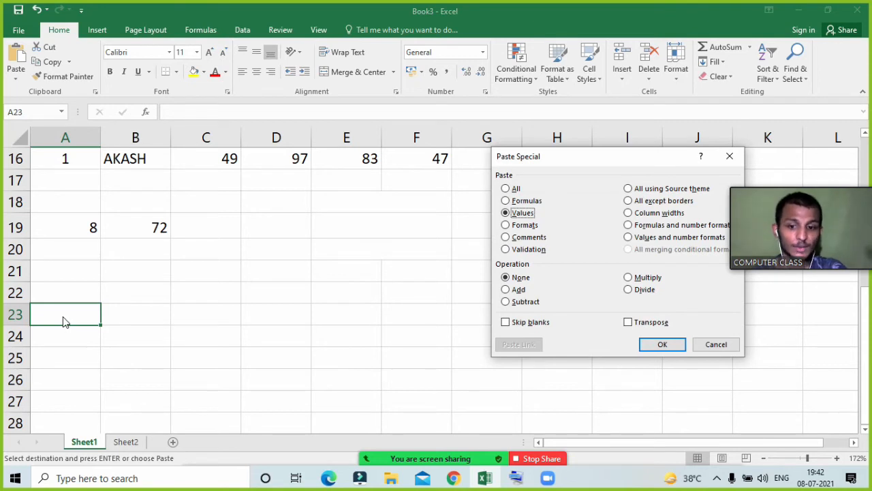
key("e")
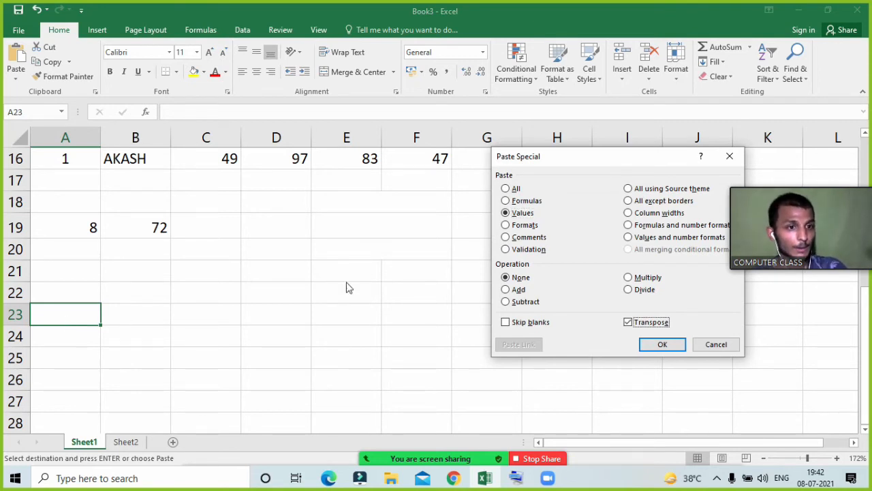
left_click_drag(630, 157, 550, 159)
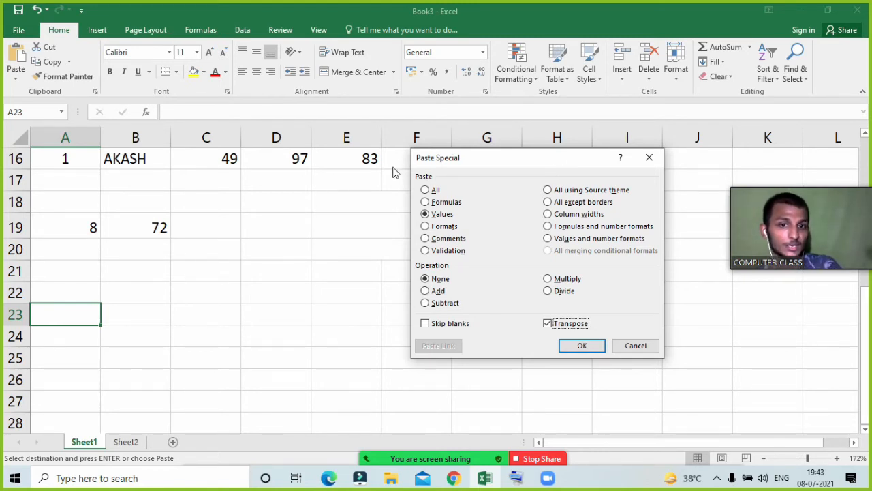
left_click(425, 190)
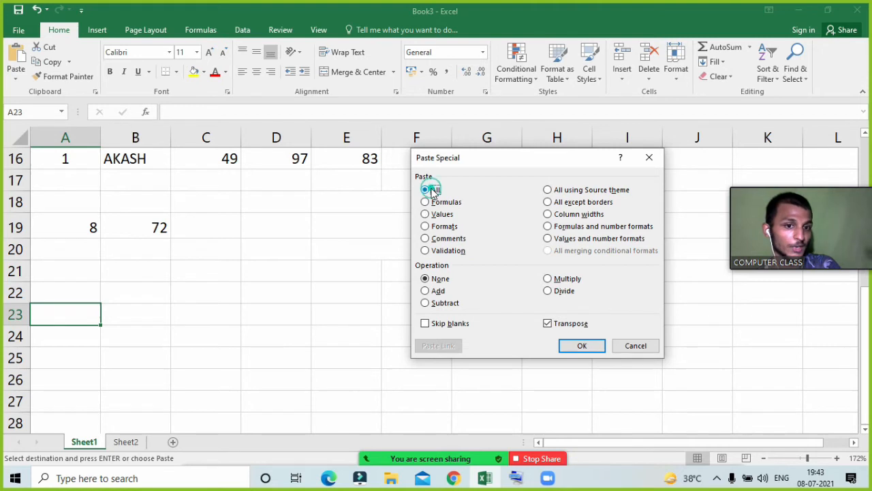
left_click(548, 323)
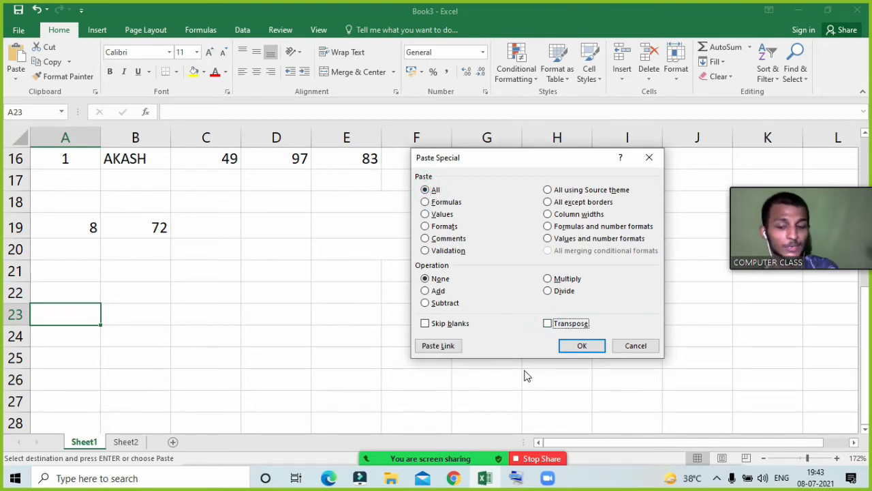
key("space")
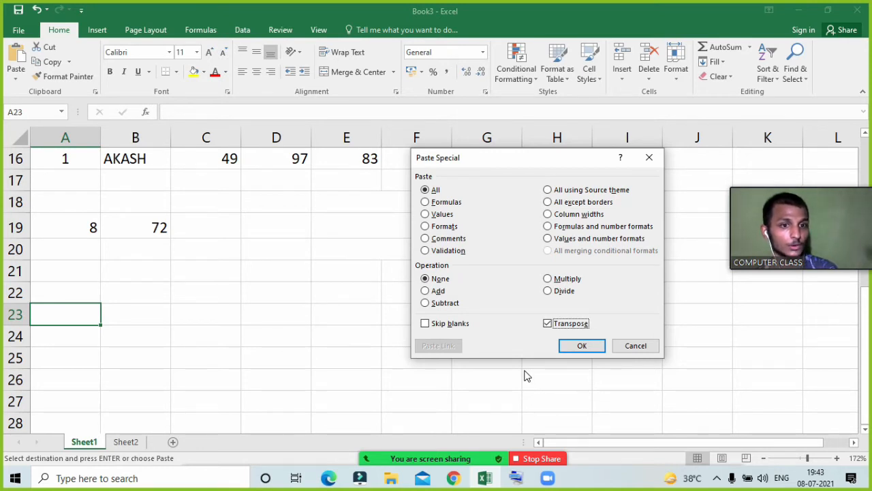
key("Return")
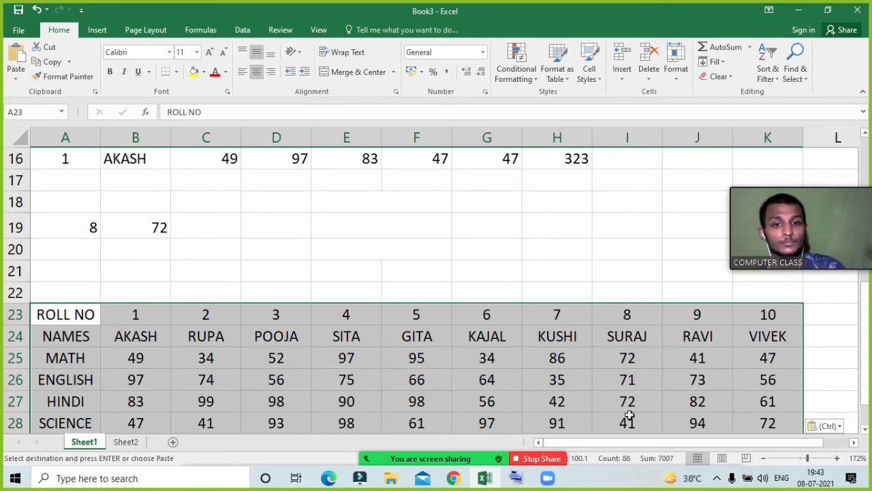
- Undo the transposed paste at A23, dismiss the Windows search, and return to the original marks table, selecting F5
mouse_move(436, 458)
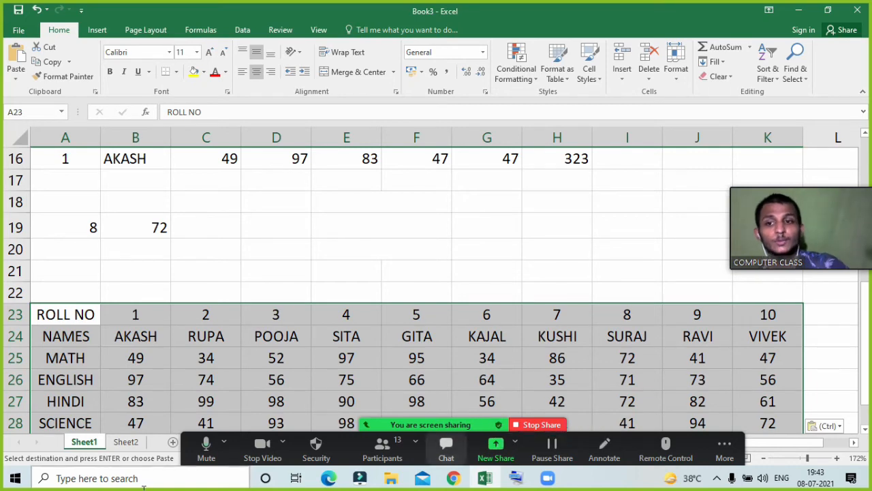
key("ctrl+z")
left_click(169, 487)
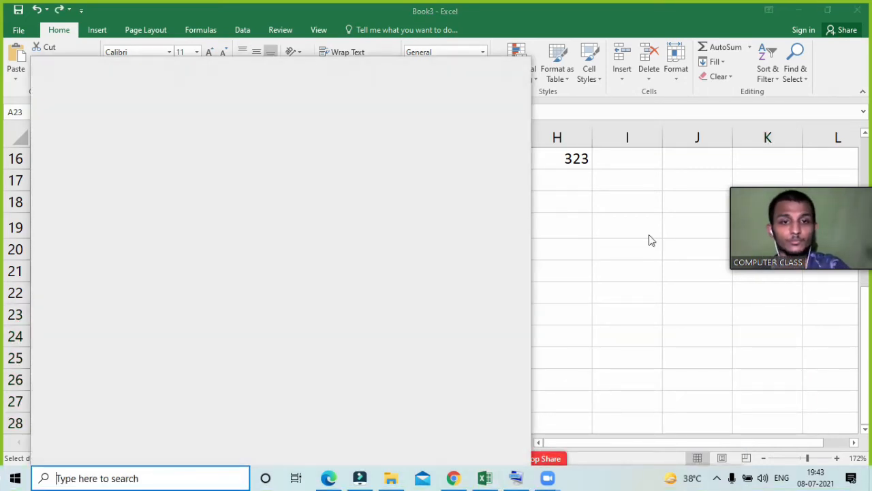
left_click(688, 224)
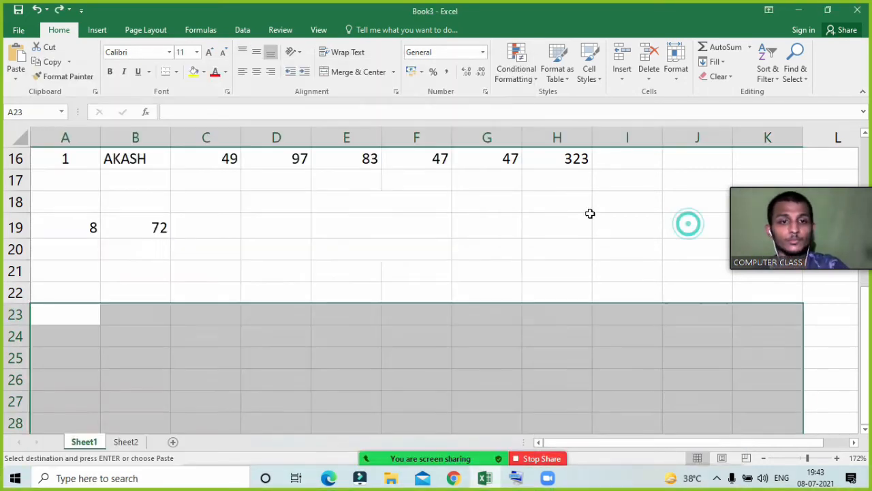
scroll(395, 232, "up", 5)
left_click(395, 240)
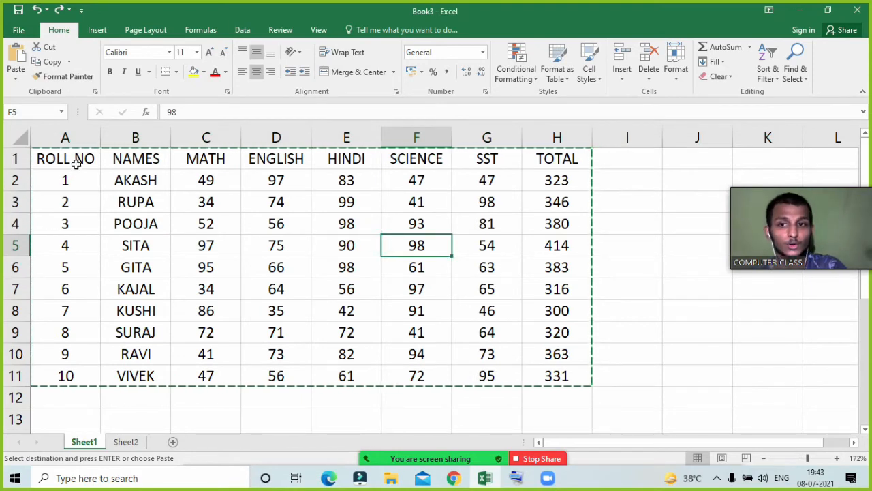
- Switch to the Zoom participant list, mute all participants, and minimize the list
left_click(408, 461)
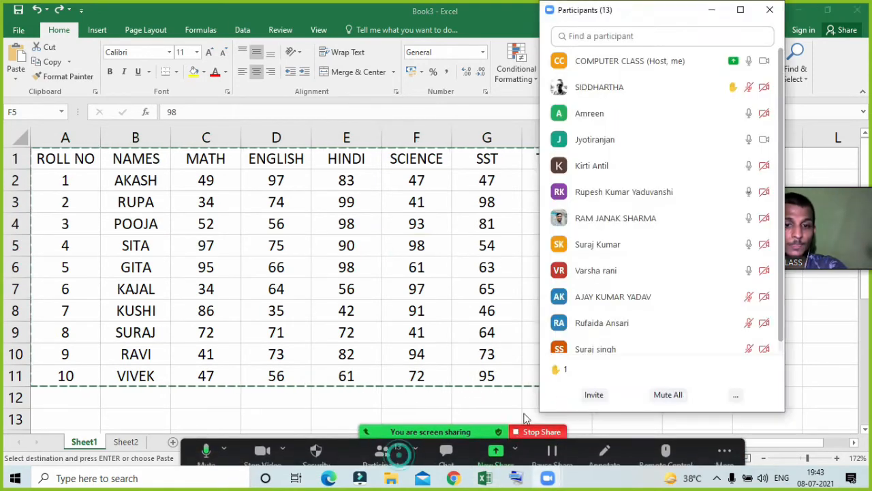
left_click(674, 395)
left_click(484, 272)
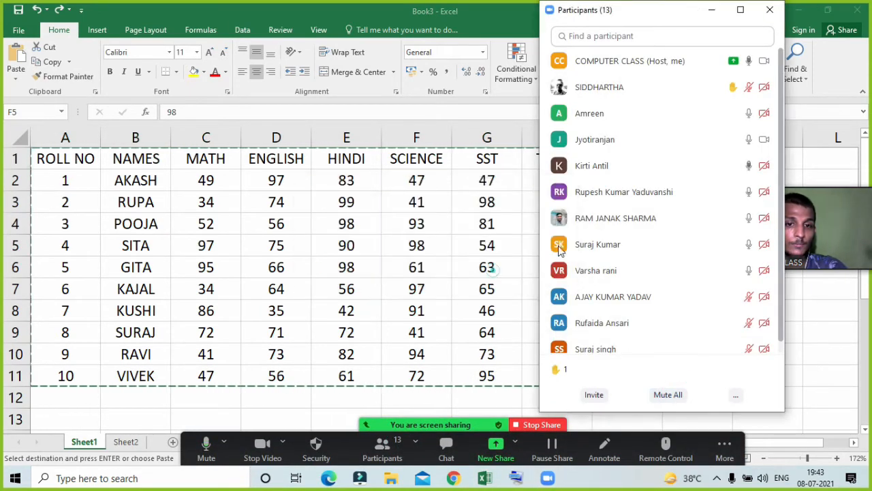
left_click(711, 9)
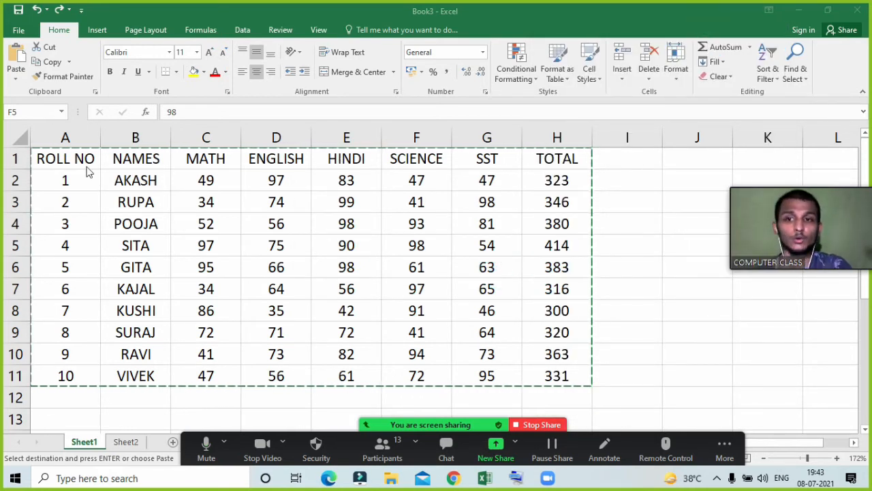
- Cancel the old copy selection and copy the whole marks table A1:H11 on Sheet1 again
key("Escape")
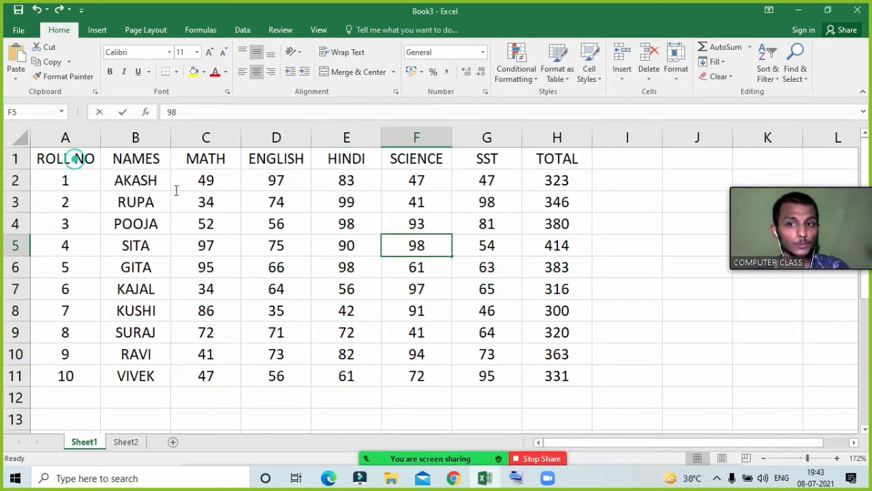
key("F2")
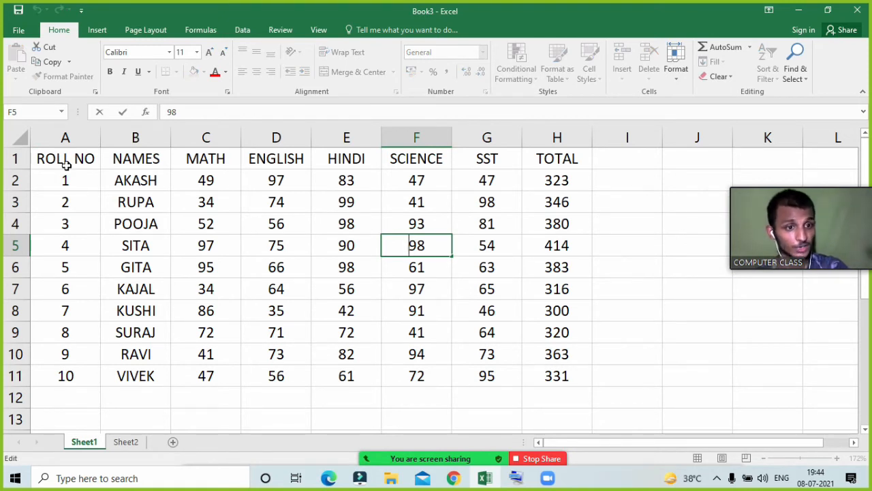
left_click_drag(66, 165, 557, 377)
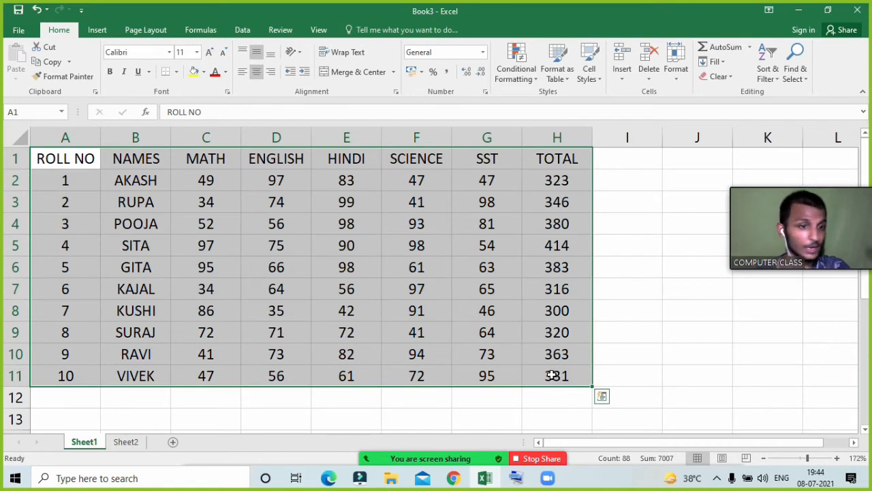
key("ctrl+c")
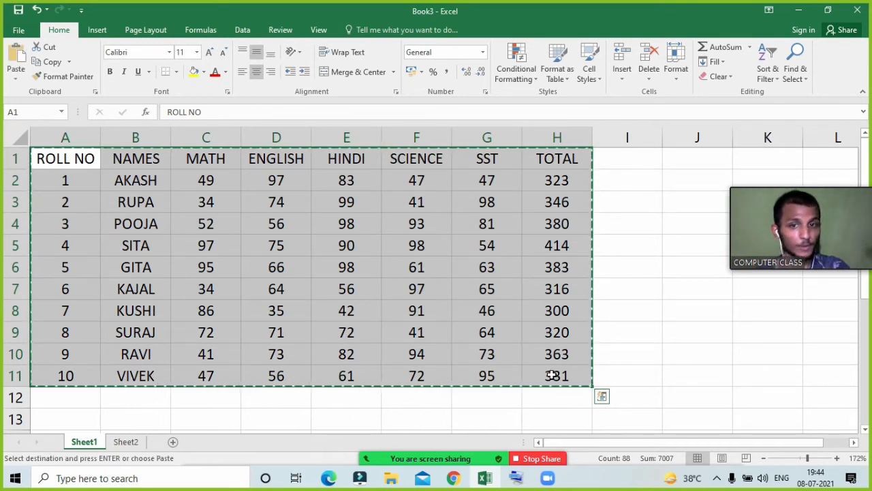
left_click(48, 62)
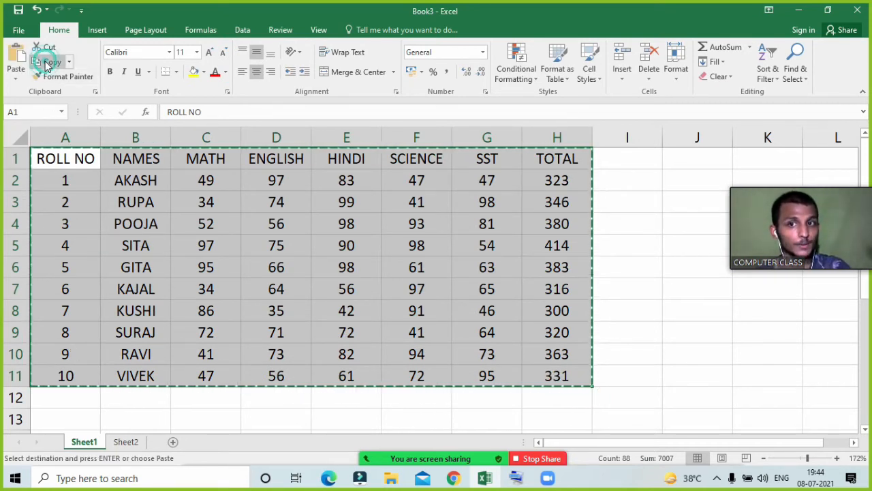
- Paste the copied marks table at A23 of Sheet1 using Paste Special with Transpose, and deselect the pasted range
scroll(346, 324, "down", 5)
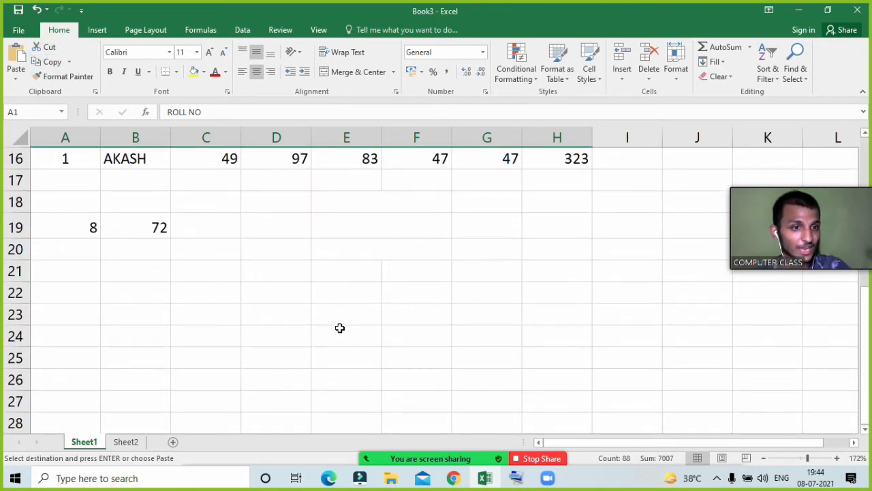
left_click(78, 309)
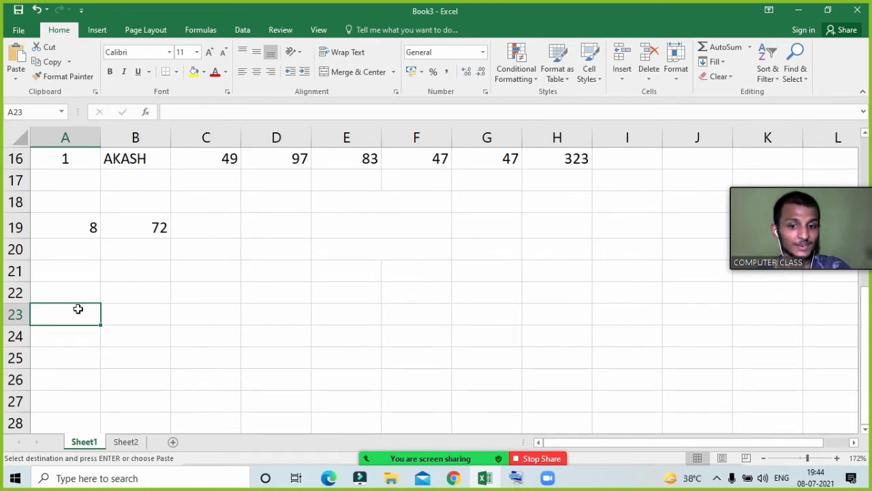
key("alt+e")
key("s")
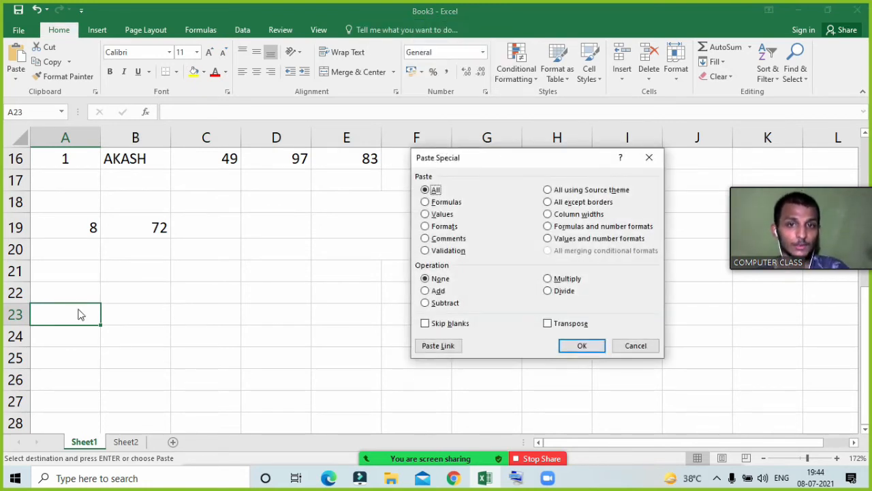
left_click(559, 327)
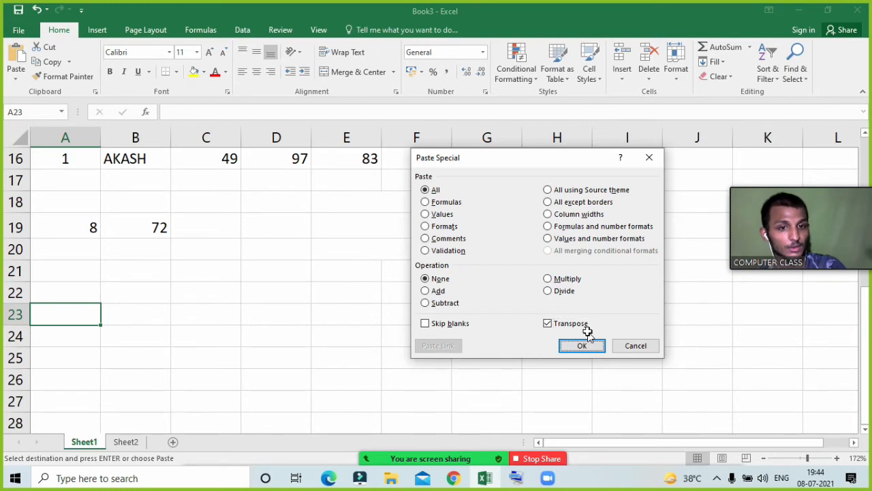
left_click(583, 345)
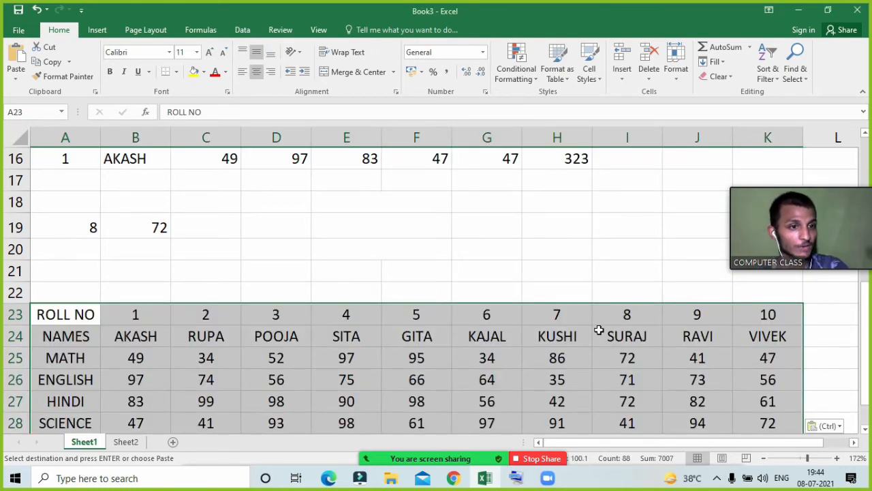
scroll(599, 324, "down", 2)
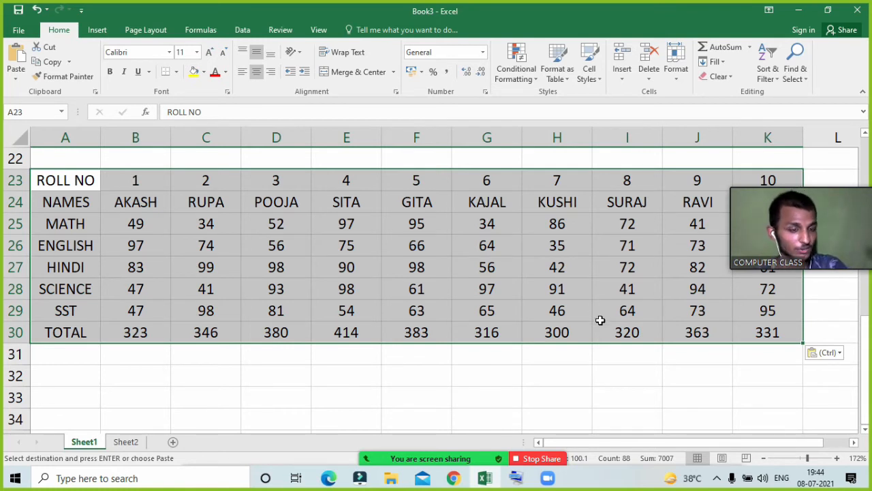
left_click(279, 354)
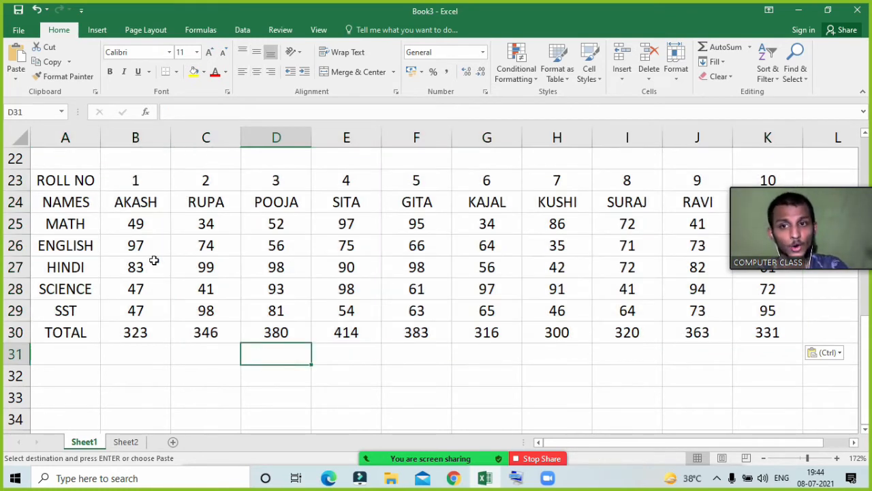
- Compare the horizontal marks table A23:K30 with the original vertical table A1:H11 by selecting each in turn
left_click_drag(76, 189, 738, 346)
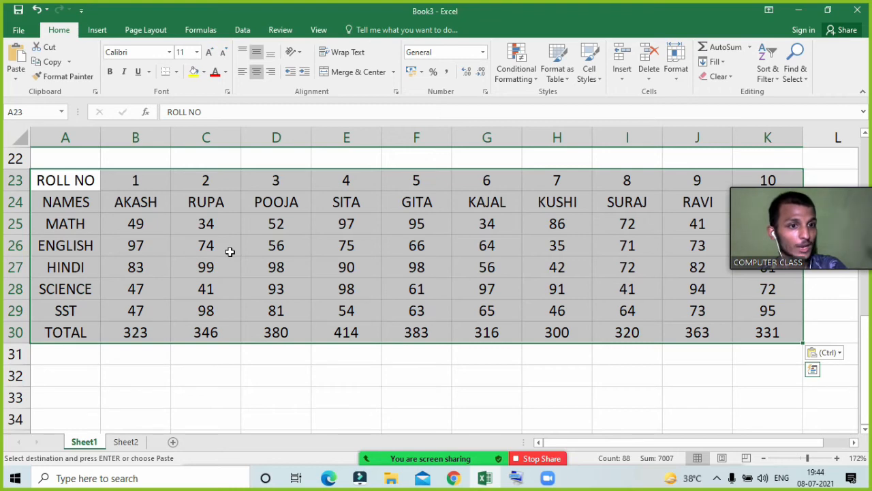
scroll(204, 252, "up", 7)
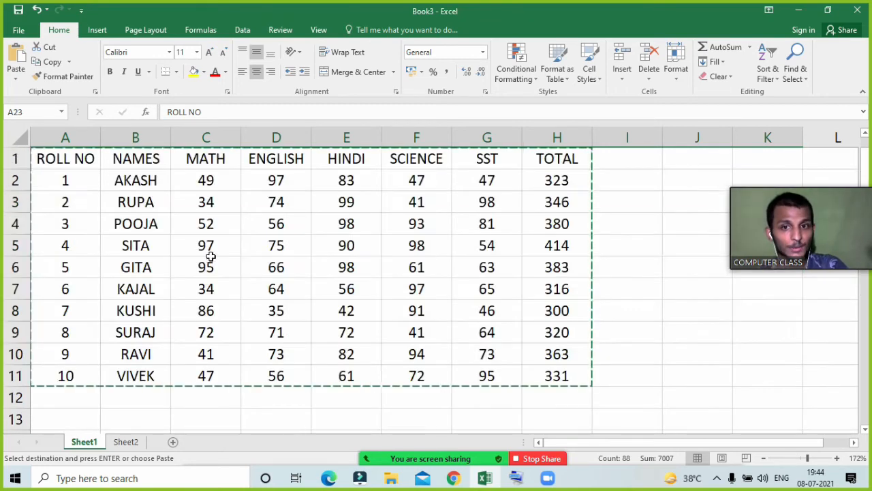
left_click(75, 162)
left_click_drag(173, 207, 542, 384)
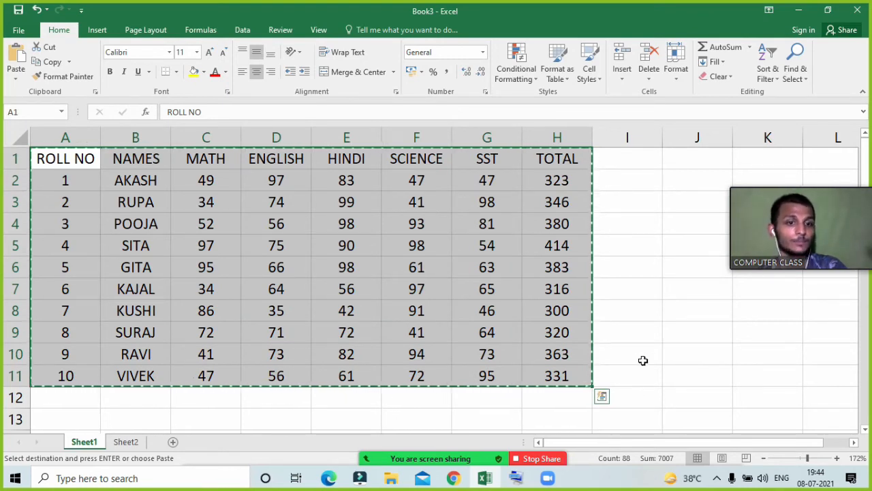
left_click(640, 358)
scroll(377, 369, "down", 5)
scroll(377, 368, "down", 3)
left_click(120, 329)
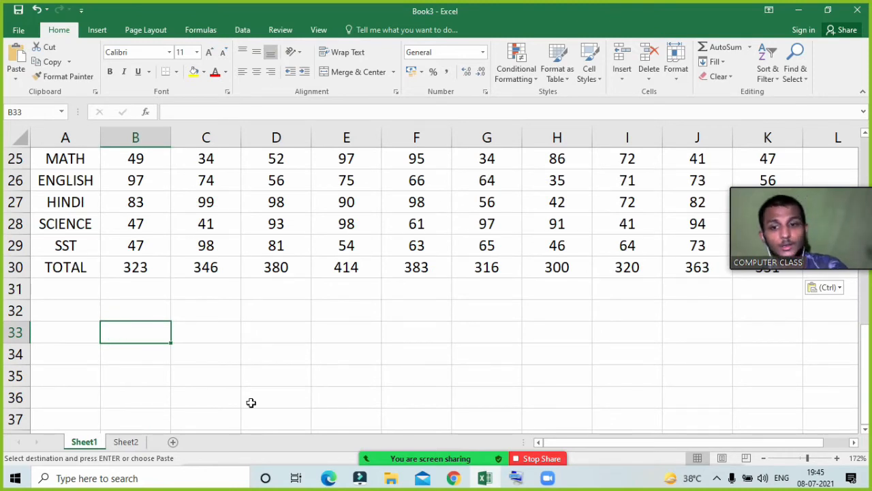
- Let the muted Zoom participants speak, including the one with the raised hand, and minimize the participant list
left_click(382, 446)
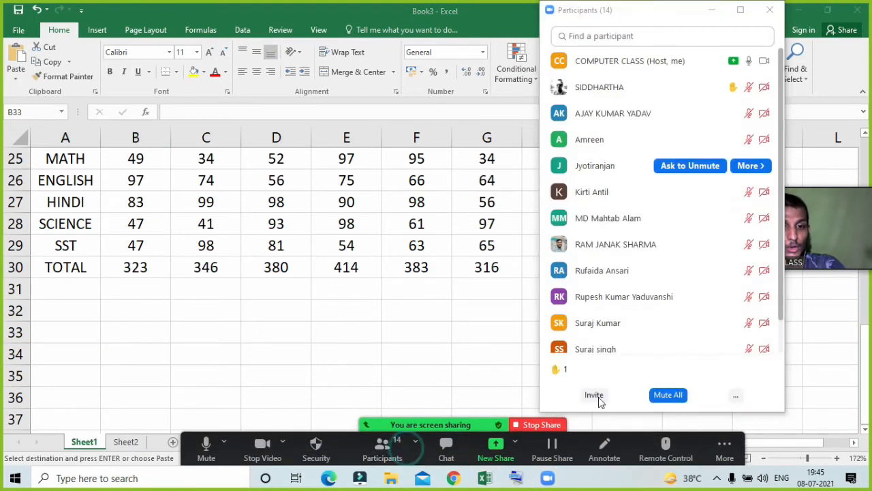
left_click(736, 396)
left_click(752, 343)
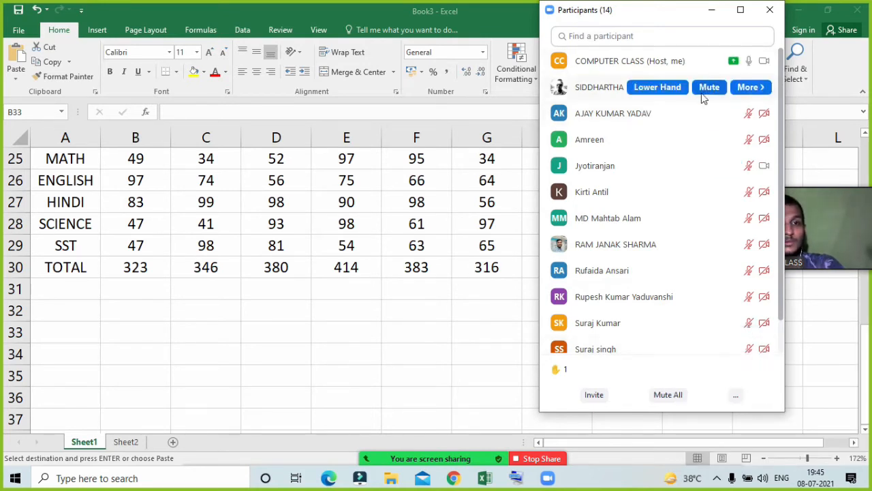
left_click(712, 9)
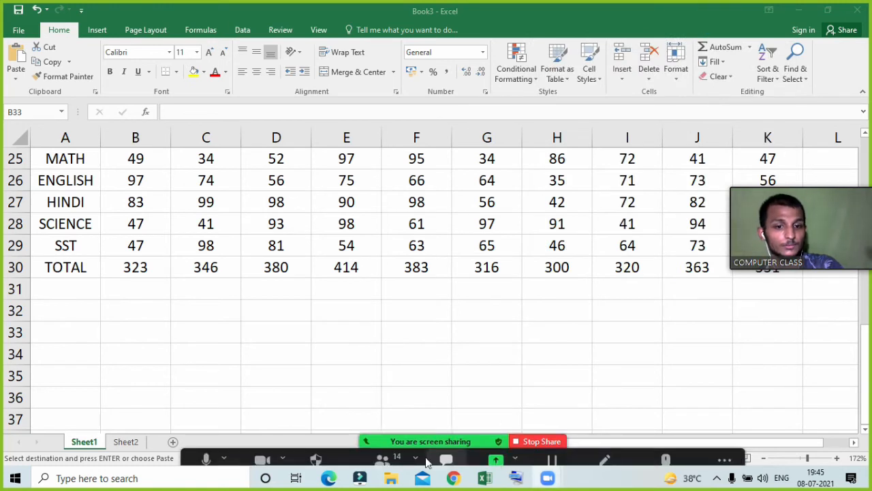
left_click(382, 446)
left_click(706, 91)
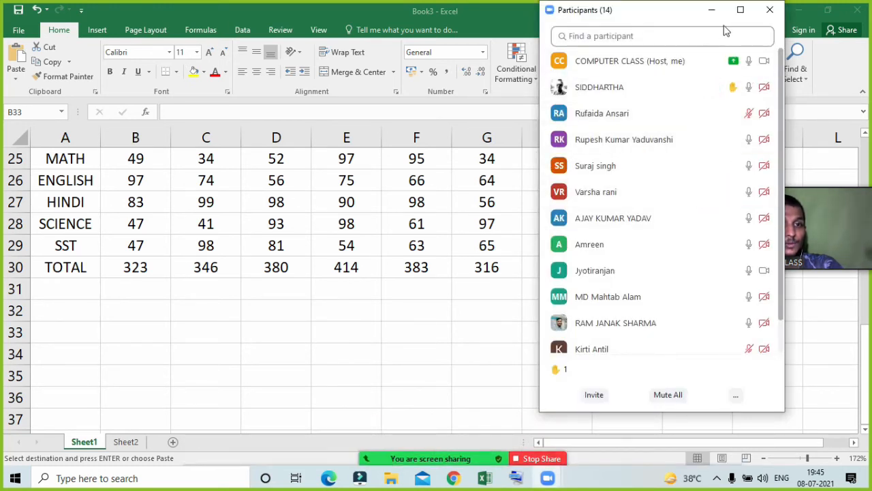
left_click(712, 10)
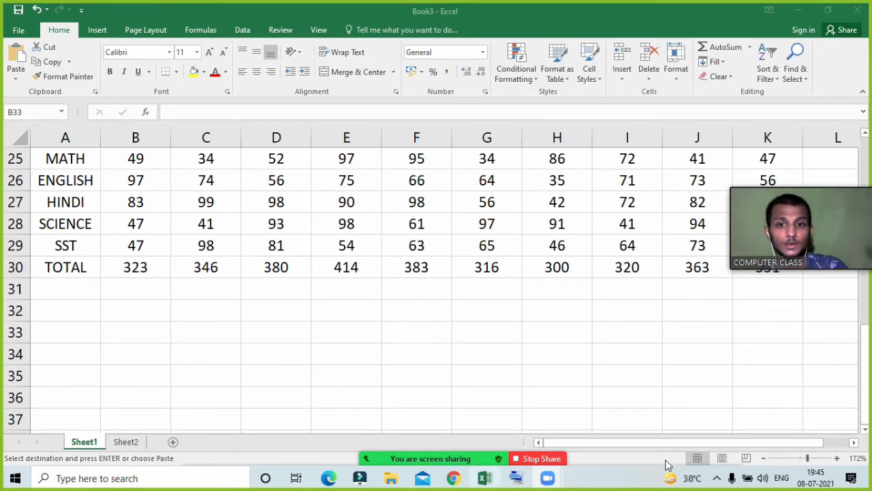
- Clear the copy selection in Excel and apply all borders to the empty range D32:G39 below the transposed table
scroll(438, 366, "up", 8)
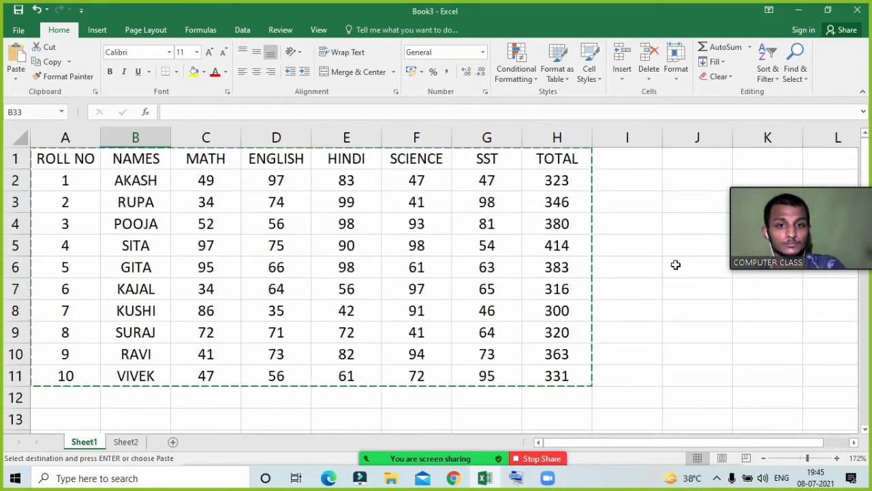
scroll(672, 265, "down", 8)
key("Escape")
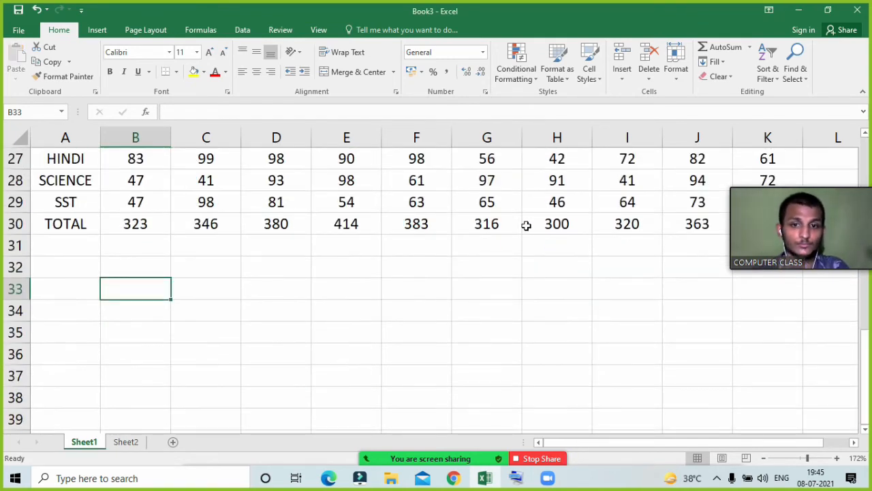
scroll(391, 282, "up", 9)
scroll(392, 282, "down", 10)
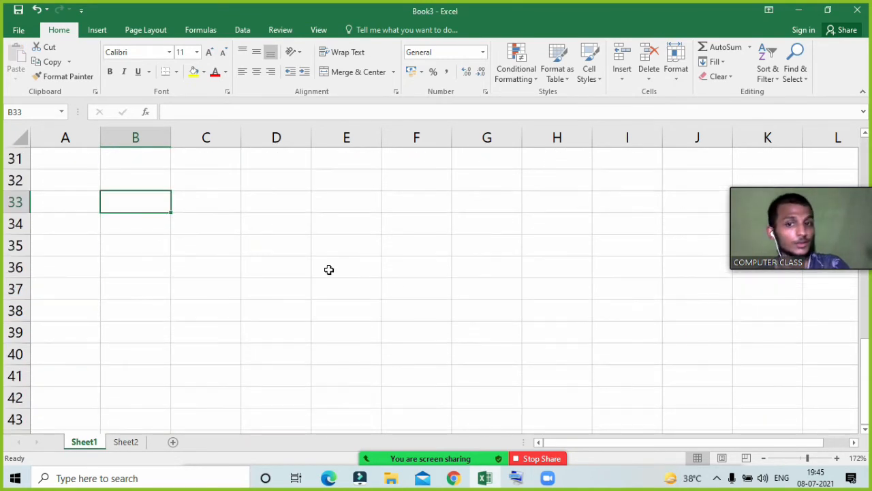
scroll(329, 270, "up", 1)
left_click_drag(284, 253, 513, 396)
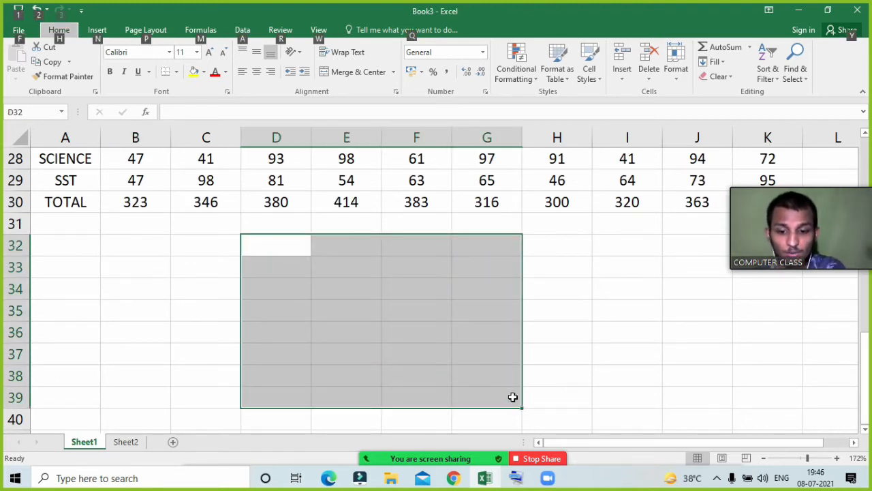
key("b")
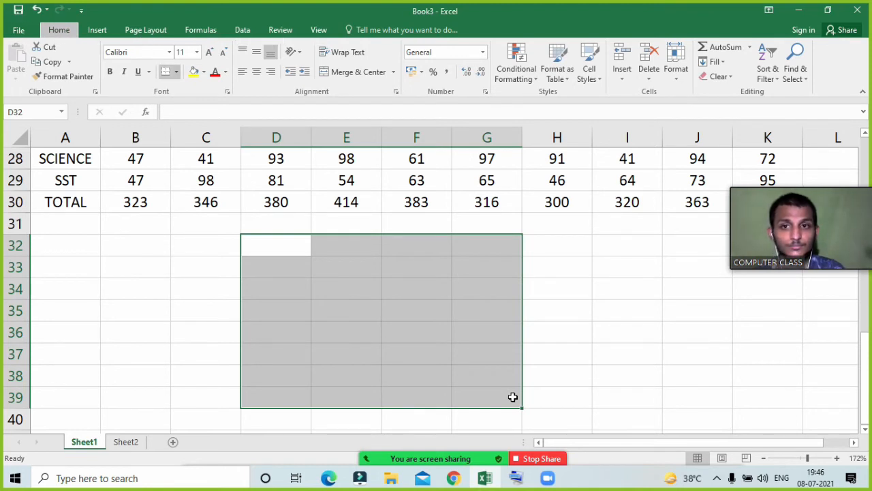
key("a")
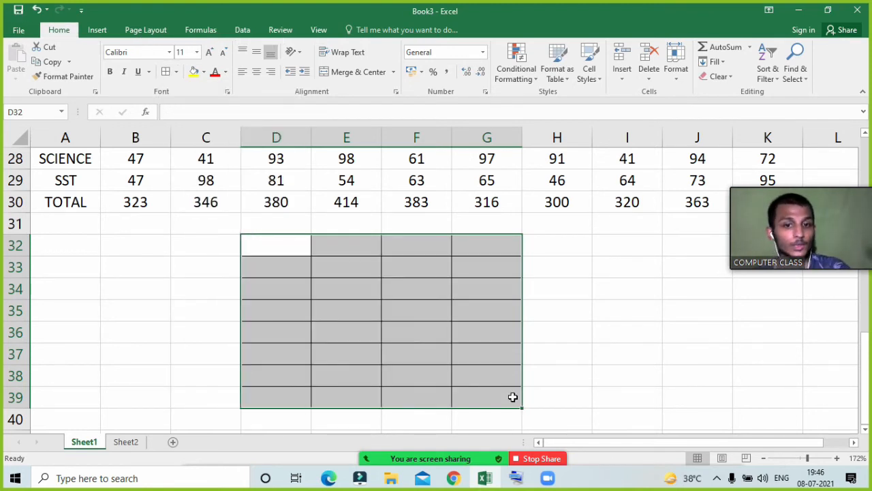
left_click(513, 397)
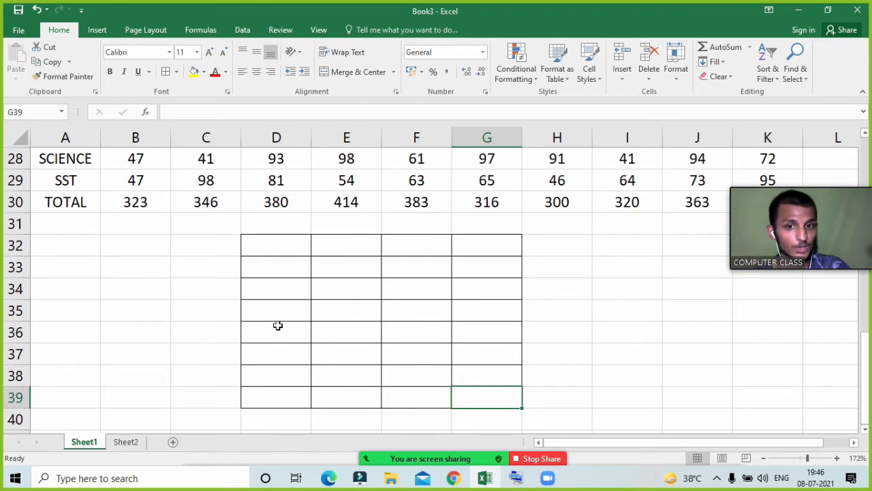
- Enter A in cell D33 and S in cell F34 of the bordered grid
left_click(280, 258)
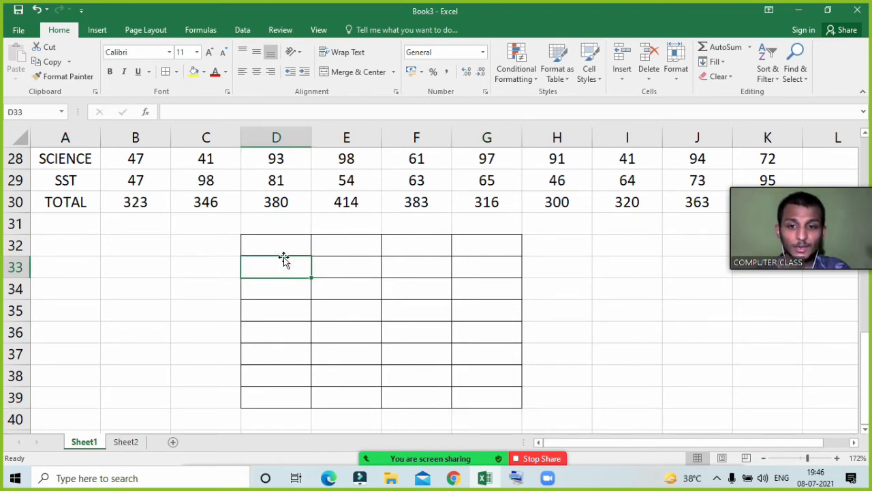
type("A")
key("Tab")
key("Tab")
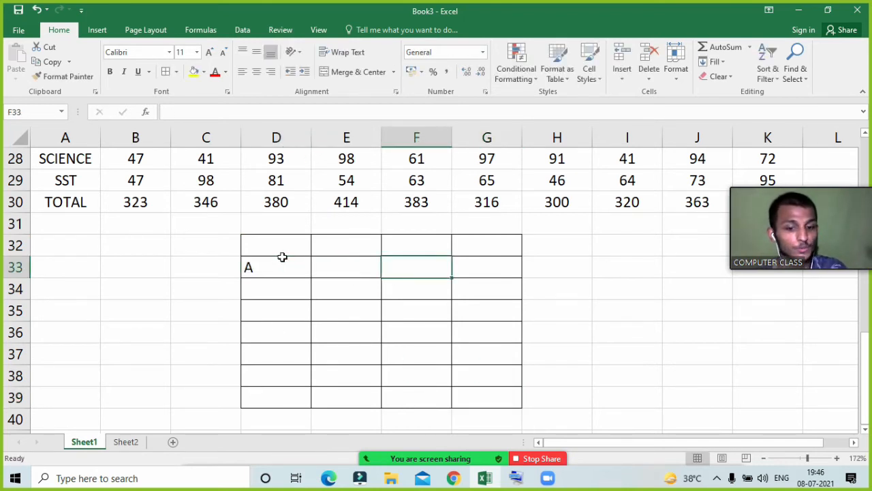
key("Down")
type("S")
key("Return")
- Enter a in cells E35 and E36 of the bordered grid and in cell C37 beside it
key("Left")
key("shift+Down")
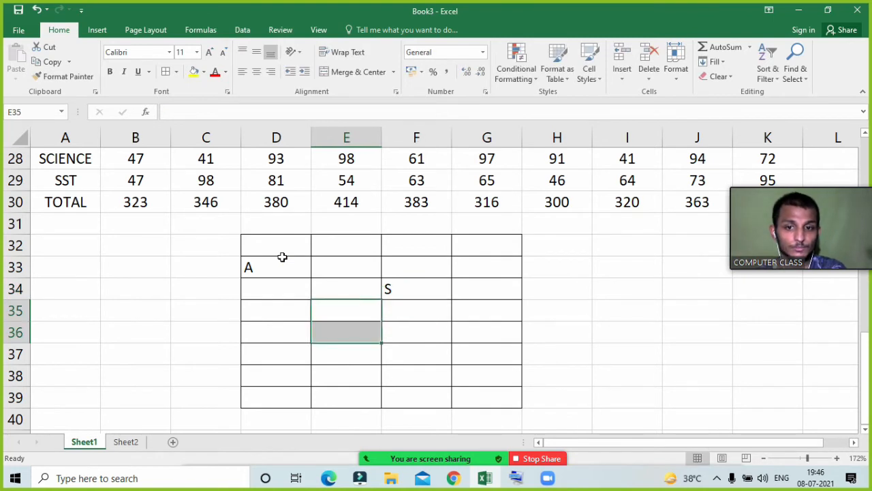
type("a")
key("Return")
type("a")
key("Return")
key("Left")
key("Left")
type("a")
key("Return")
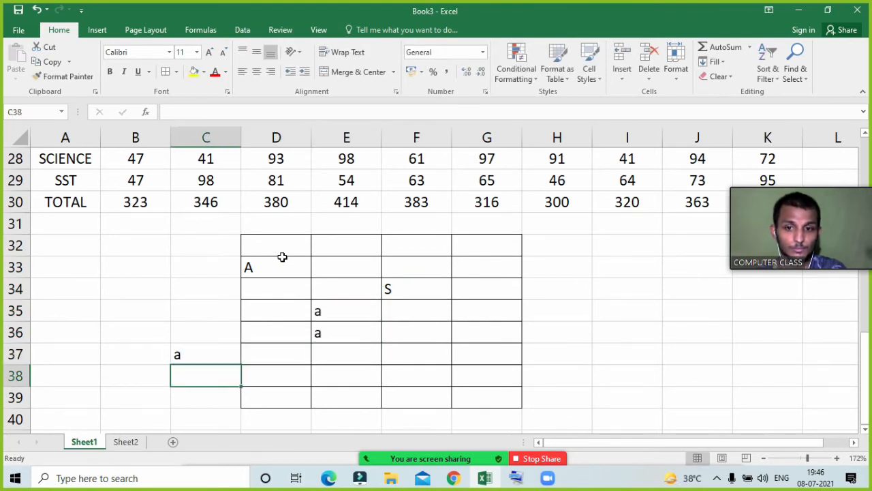
- Enter a in cell D38 of the bordered grid and delete the stray entry in C37 outside it
key("Right")
type("a")
key("Left")
key("Up")
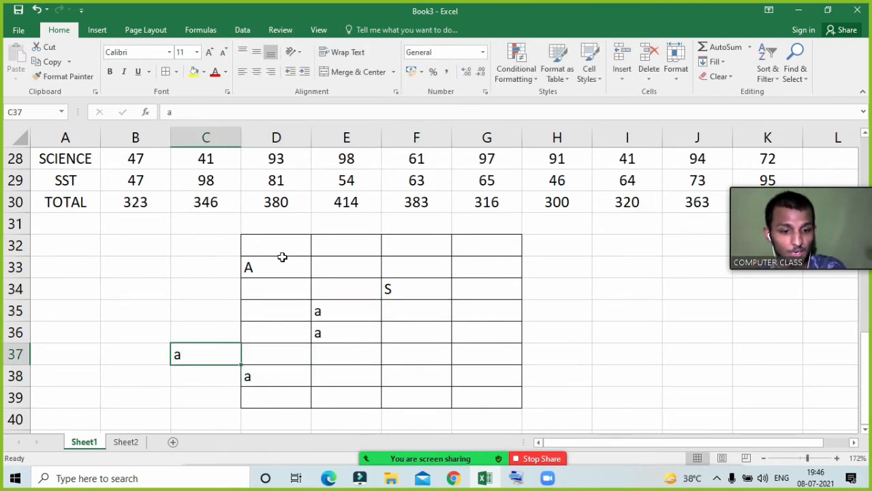
key("Delete")
- Enter e in cells F37 and E34 of the bordered grid
key("Right")
key("Right")
key("Right")
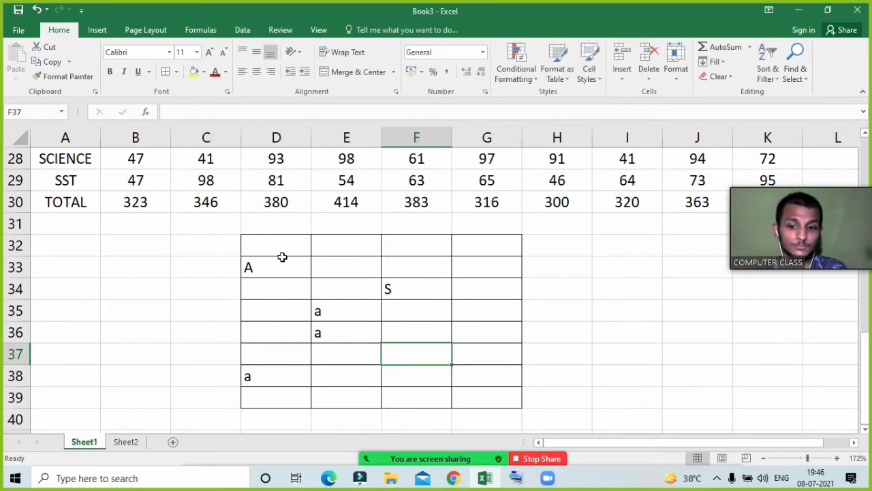
type("e")
key("Left")
key("Up")
key("Up")
key("Up")
type("e")
key("Right")
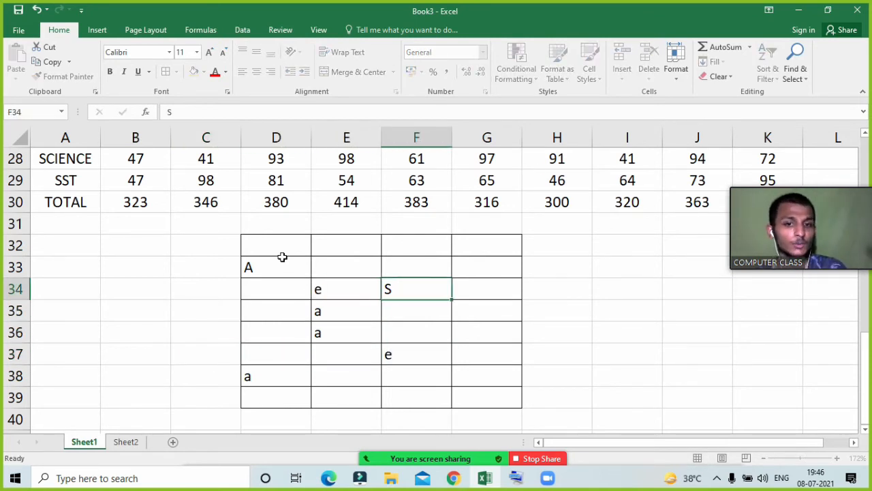
- Enter e in cells G35 and F36 of the bordered grid
key("Down")
key("Right")
type("e")
key("Down")
key("Left")
type("e")
key("Down")
- Enter e in cells F39 and E37 of the bordered grid
key("Down")
key("Down")
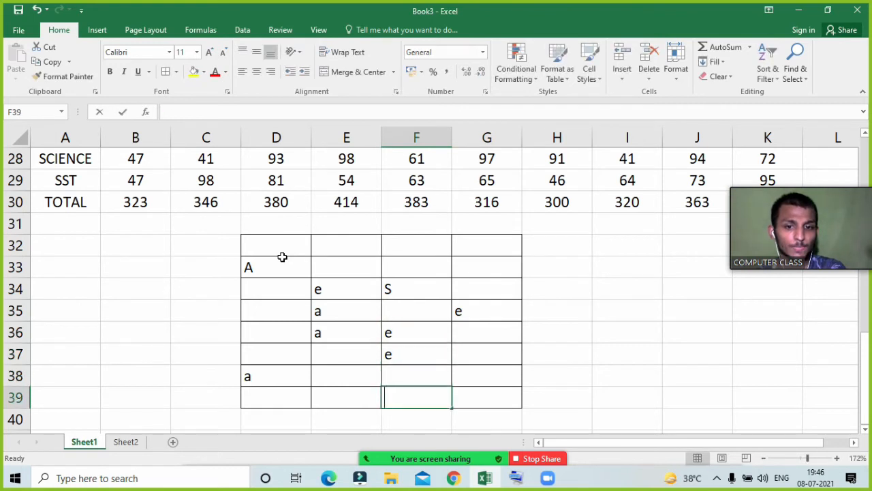
type("e")
key("Left")
key("Up")
key("Up")
type("e")
key("Left")
- Enter e in cells D36 and E33 of the bordered grid
key("Up")
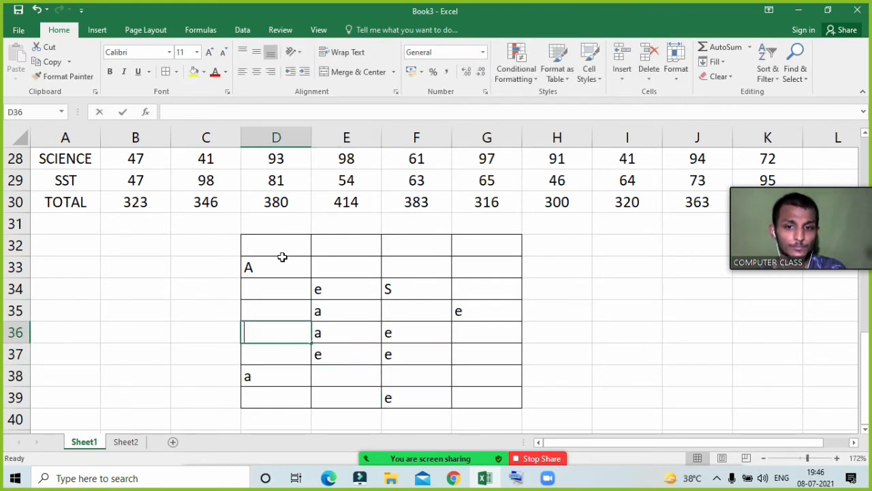
type("e")
key("Up")
key("Right")
key("Up")
key("Up")
type("e")
key("Right")
- Enter d in cells G33, F34 and F37 of the grid, replacing the letters in the two column F cells
key("Right")
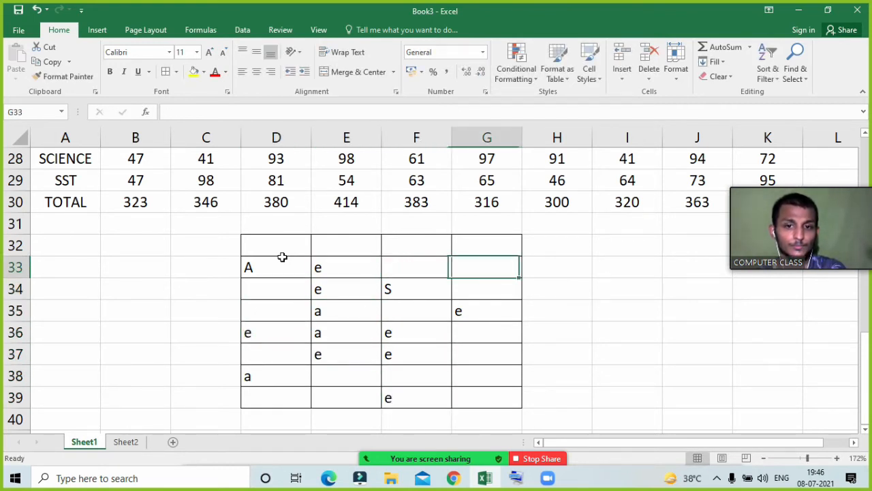
type("d")
key("Down")
key("Left")
type("d")
key("Down")
key("Down")
key("Down")
type("d")
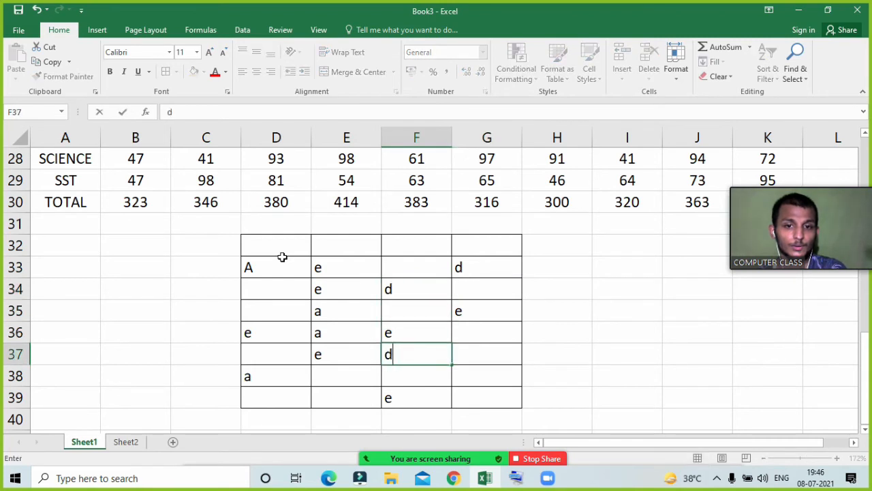
key("Down")
- Enter d in cells G38 and G36 of the bordered grid
key("Right")
type("d")
key("Up")
key("Up")
type("d")
key("Down")
key("Left")
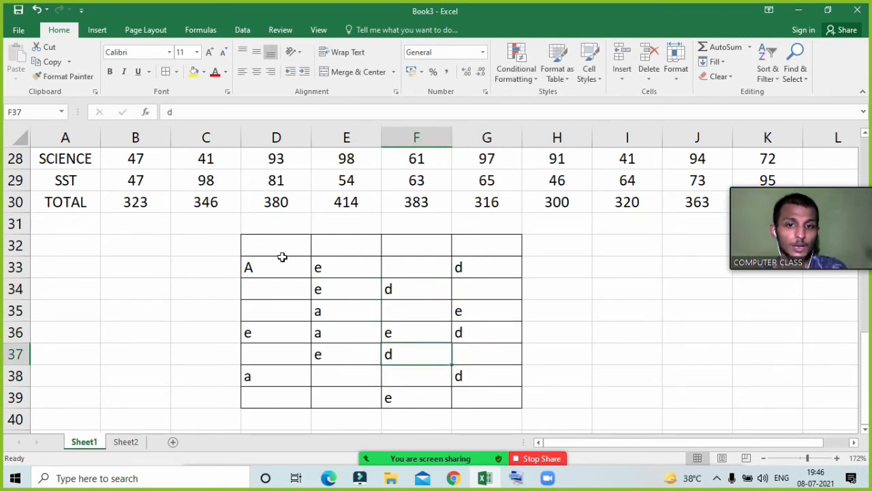
key("Left")
key("Left")
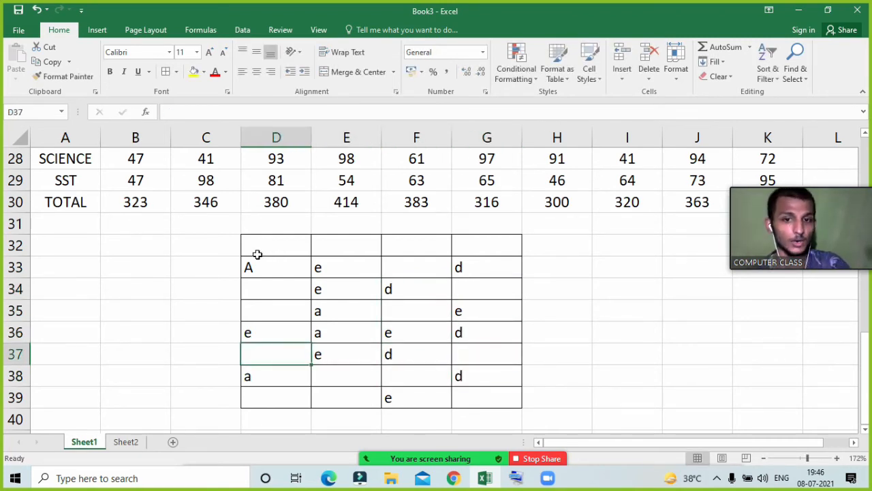
- Fill every cell of the bordered range D32:G39 with the same first name in one entry, with the on-screen keyboard displayed
left_click_drag(252, 247, 489, 383)
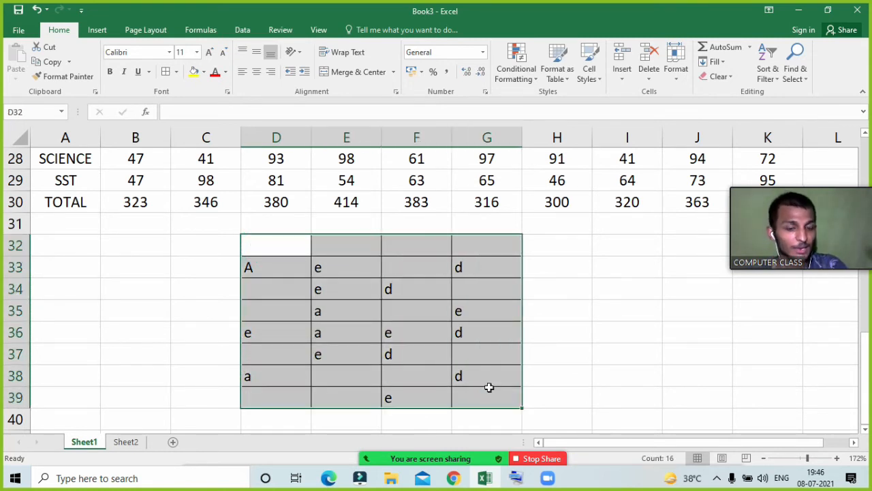
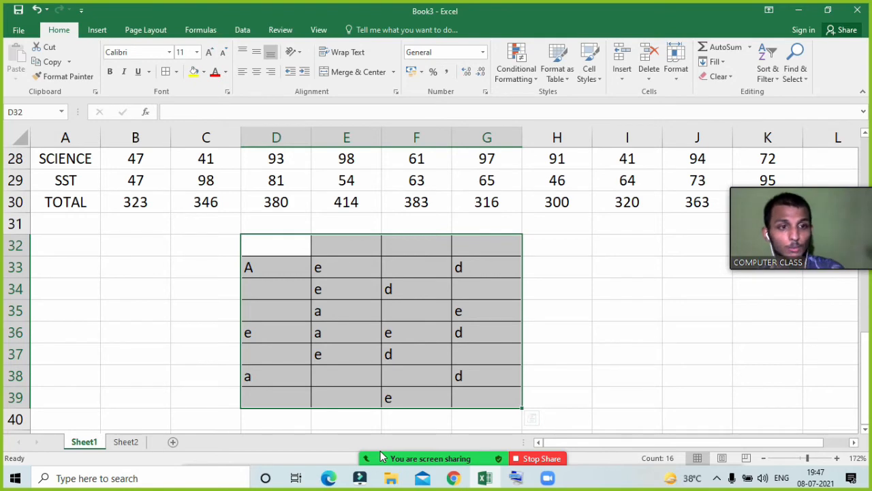
left_click(516, 479)
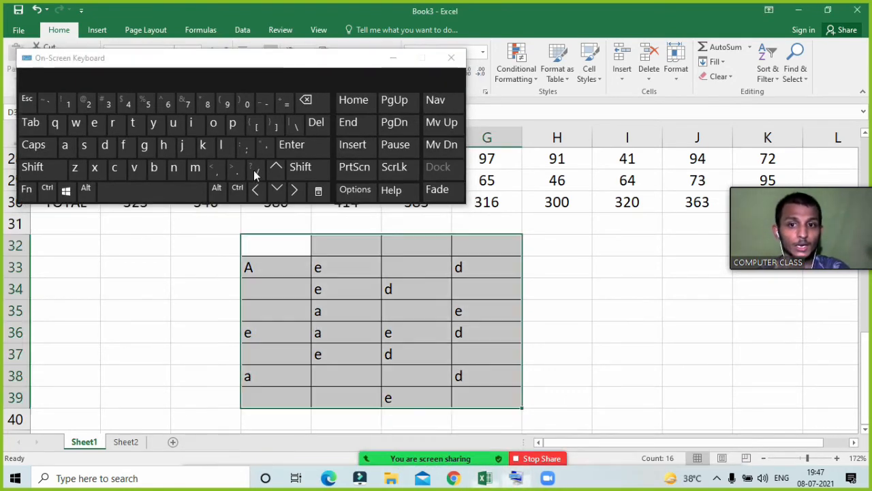
left_click(278, 240)
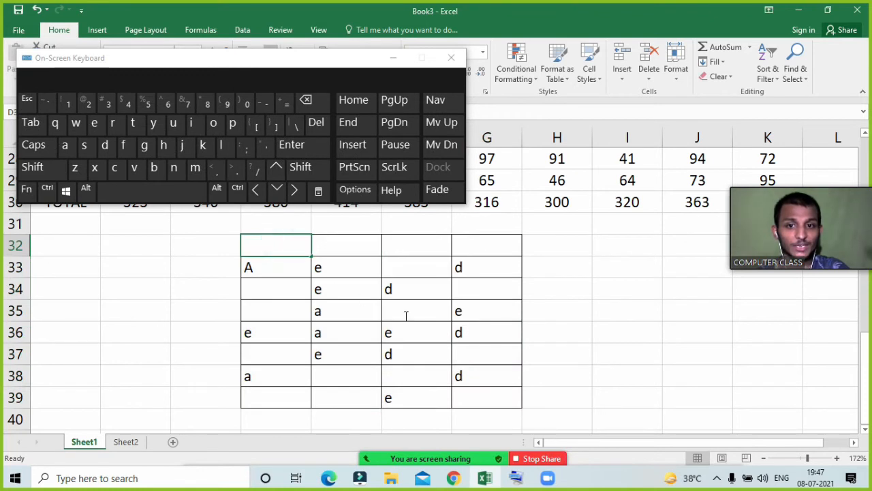
left_click_drag(269, 246, 478, 401)
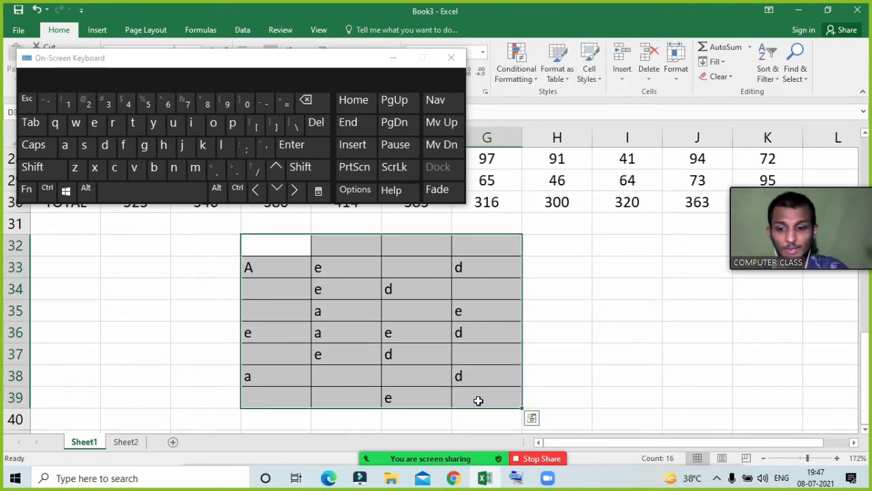
type("al")
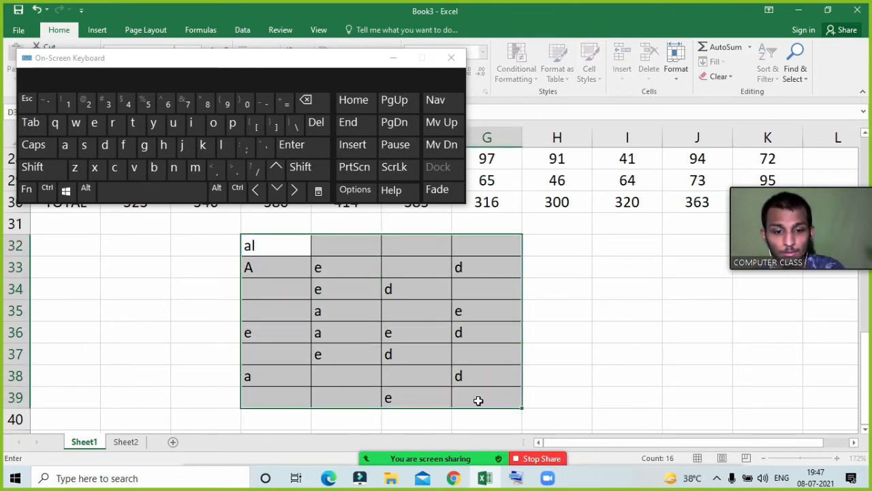
key("BackSpace")
type("kash")
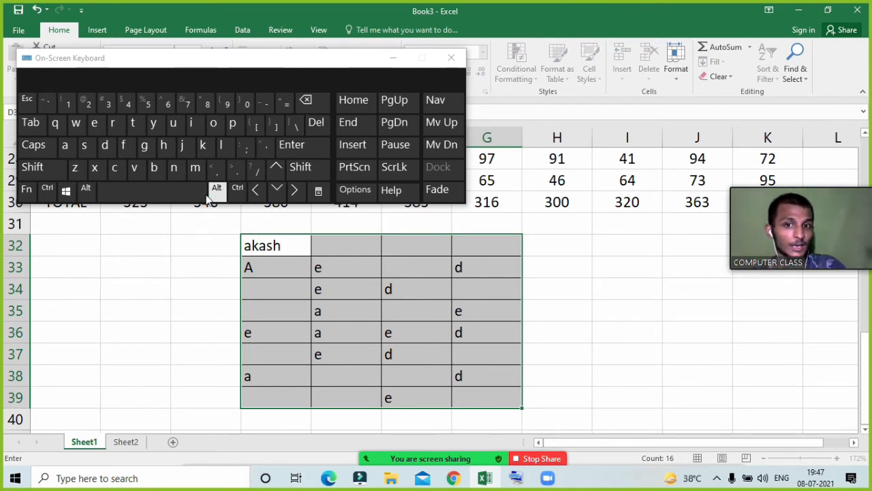
left_click(237, 191)
left_click(300, 147)
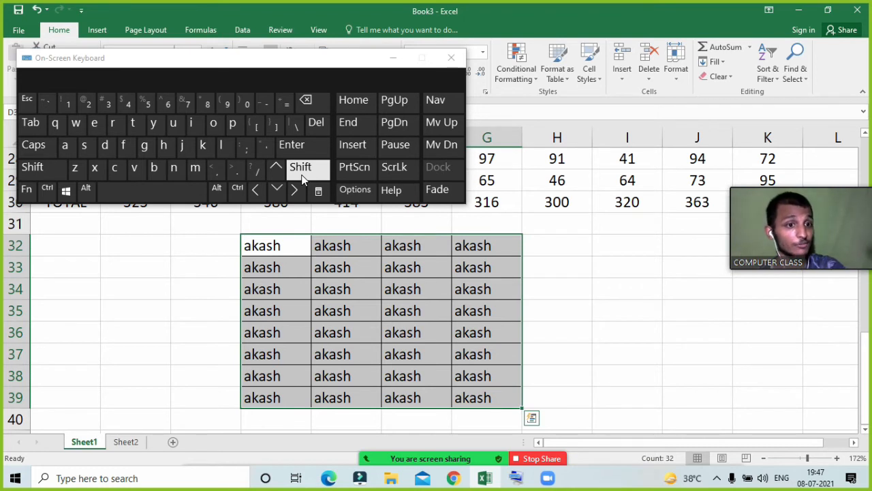
- Undo the fill of the first name across the bordered grid
key("ctrl")
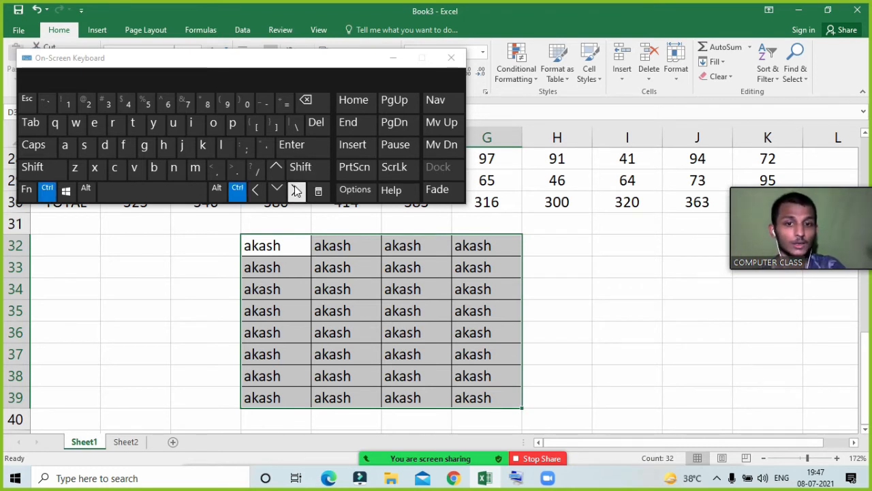
left_click(295, 191)
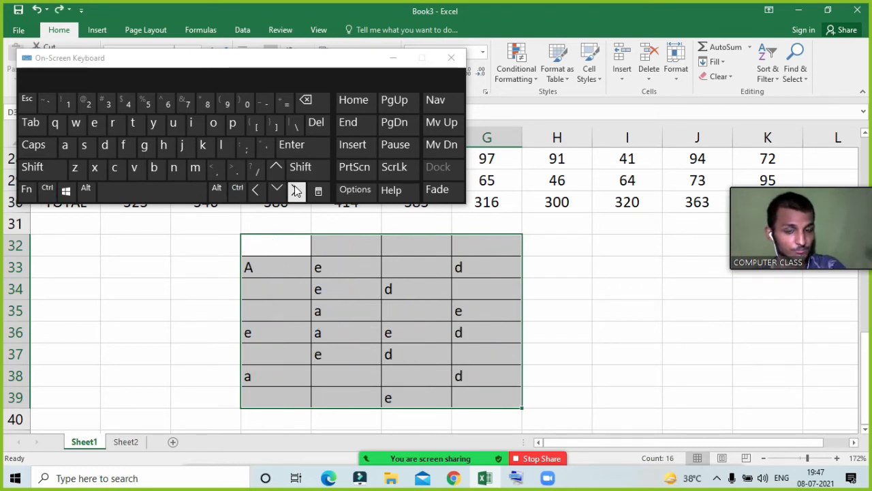
- Examine the empty cells scattered through the bordered grid, such as F35, F38, E39 and D37, ending at D32
left_click(295, 248)
left_click(327, 244)
left_click(402, 318)
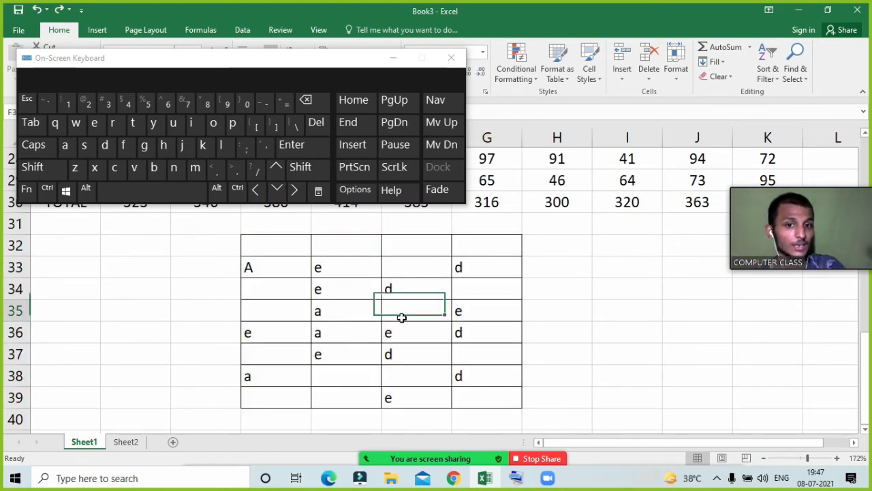
left_click(405, 380)
left_click(340, 380)
left_click(341, 397)
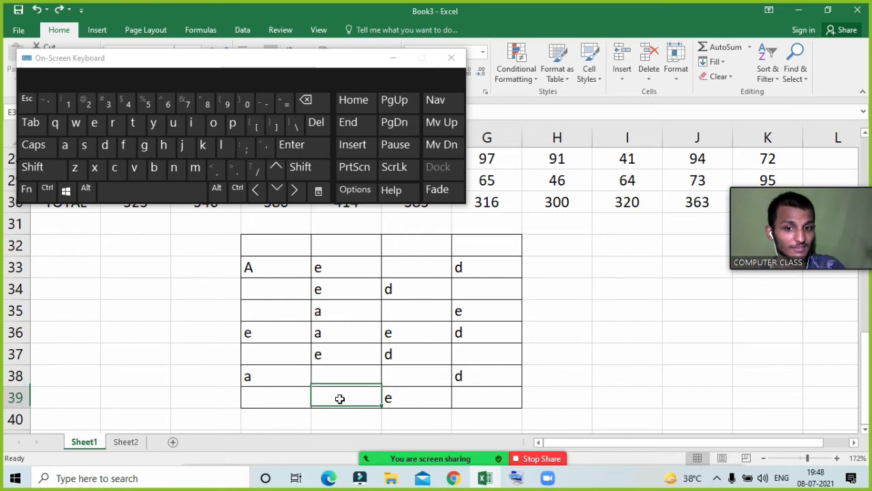
left_click(273, 357)
left_click(274, 312)
left_click(274, 283)
left_click_drag(269, 268, 471, 409)
left_click(353, 274)
left_click(280, 245)
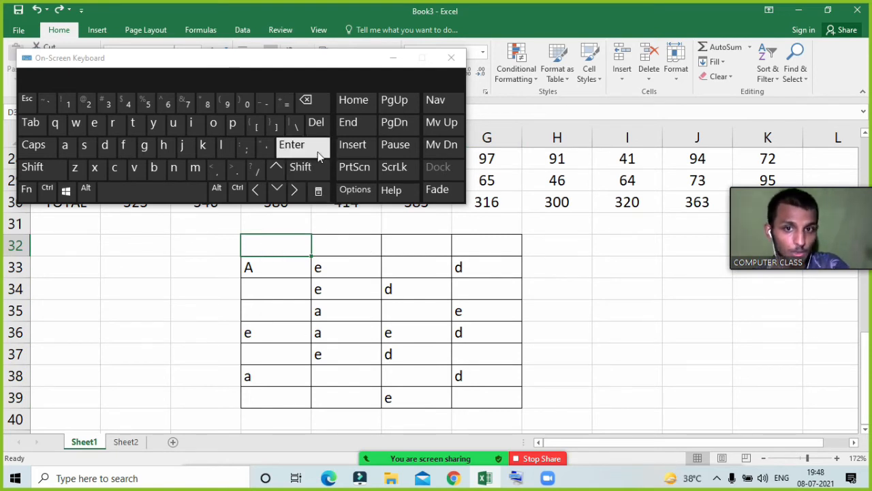
- Review the Zoom participant list, minimize it and close the on-screen keyboard
mouse_move(456, 463)
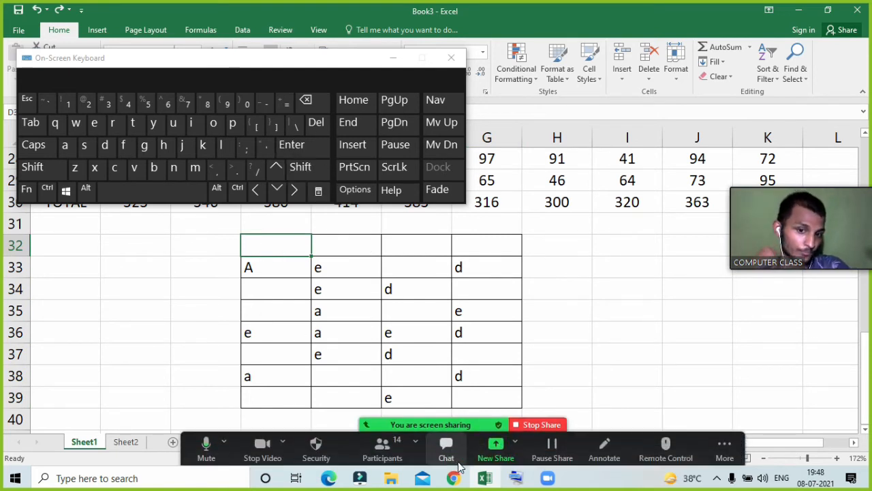
left_click(380, 446)
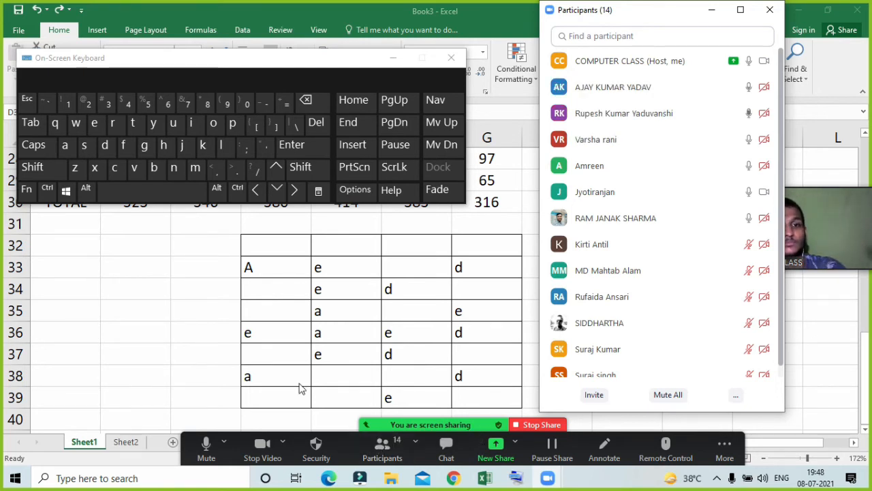
scroll(600, 245, "down", 2)
scroll(620, 305, "up", 2)
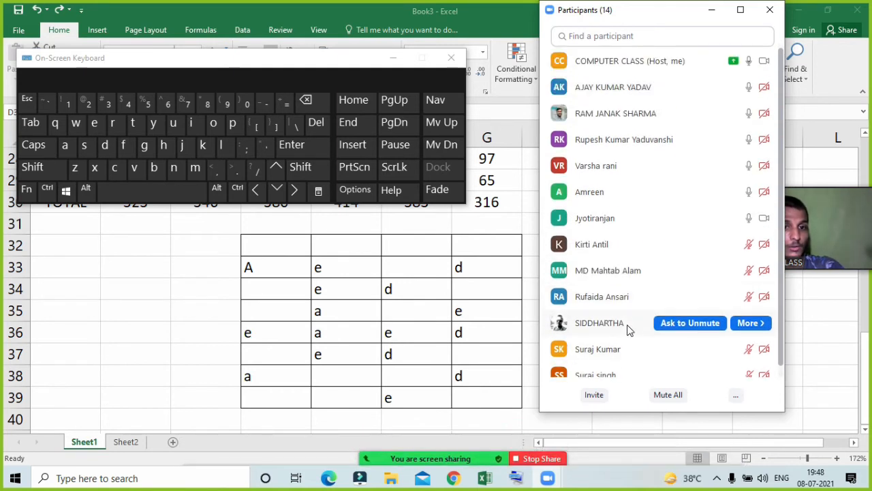
left_click(712, 11)
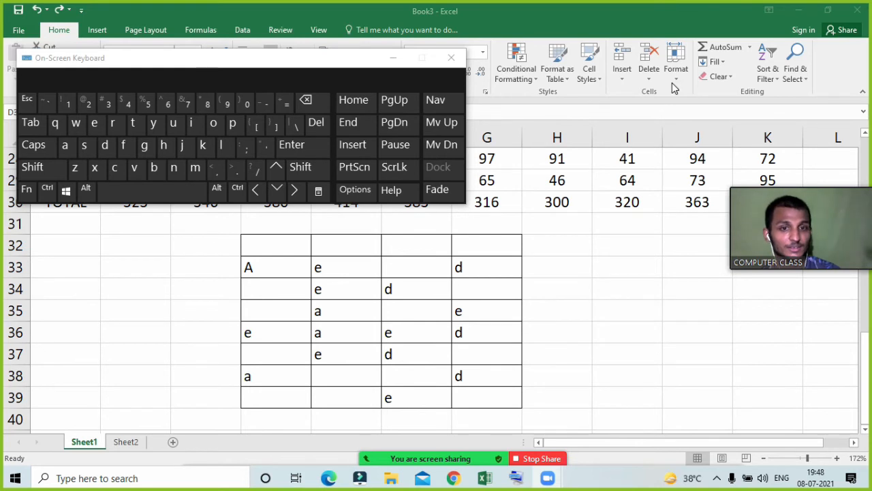
left_click(452, 58)
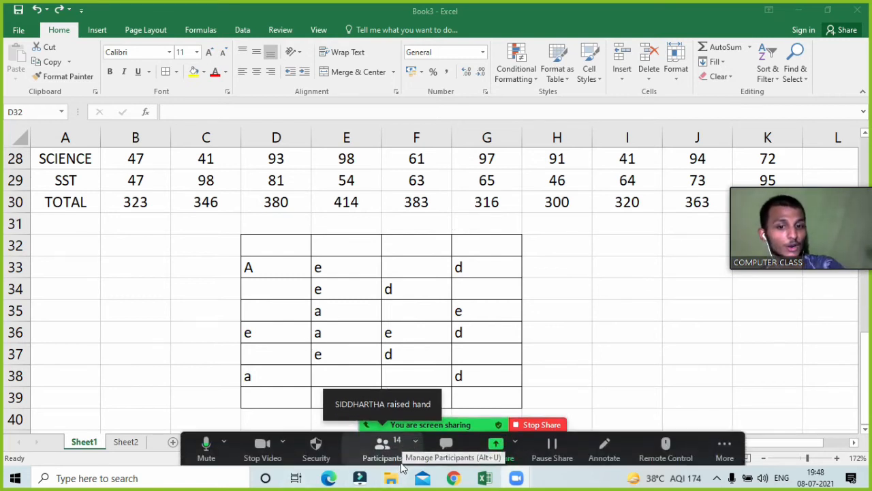
- Ask the Zoom participant with the raised hand to unmute and minimize the participant list
left_click(402, 465)
left_click(709, 92)
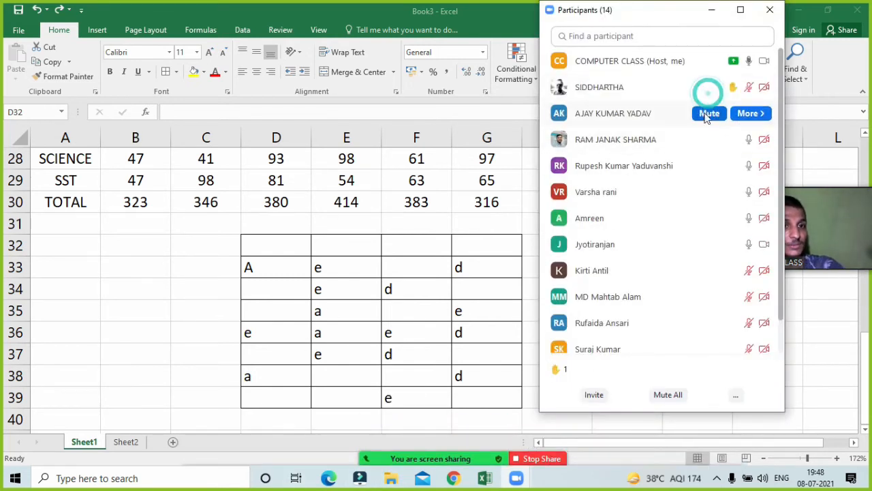
left_click(710, 10)
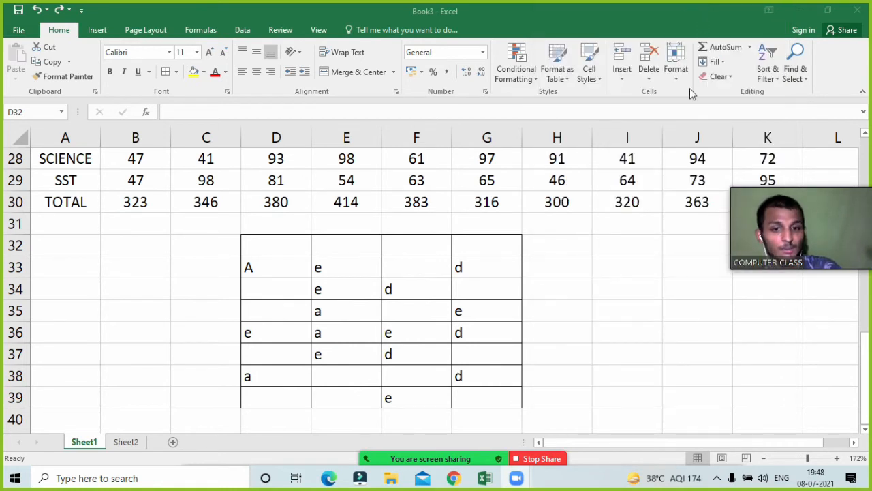
- Lower the raised hand of the Zoom participant and minimize the participant list again
mouse_move(409, 456)
left_click(382, 446)
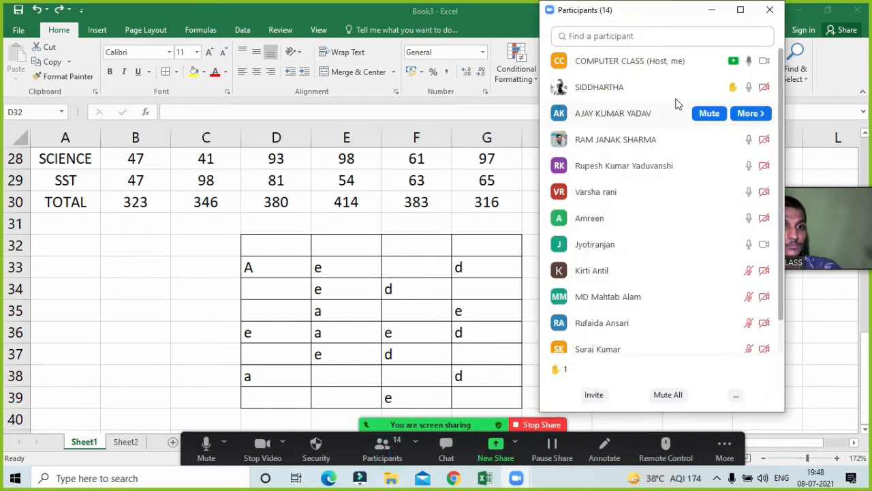
left_click(653, 89)
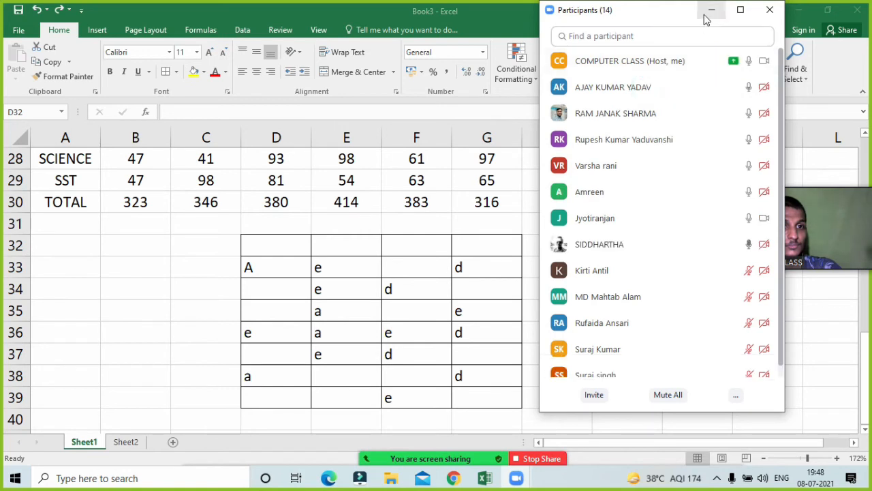
left_click(710, 9)
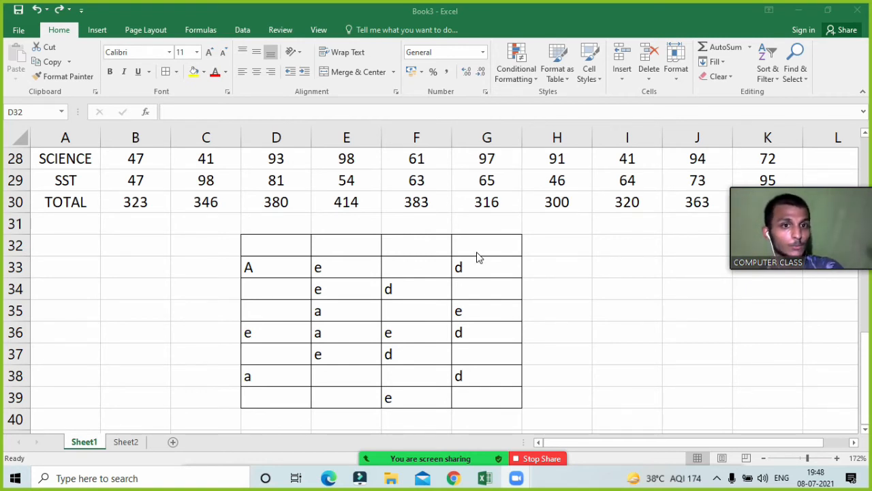
- Examine the rule types for a new conditional formatting rule, including top or bottom ranked and duplicate values, and close without creating one
left_click(281, 255)
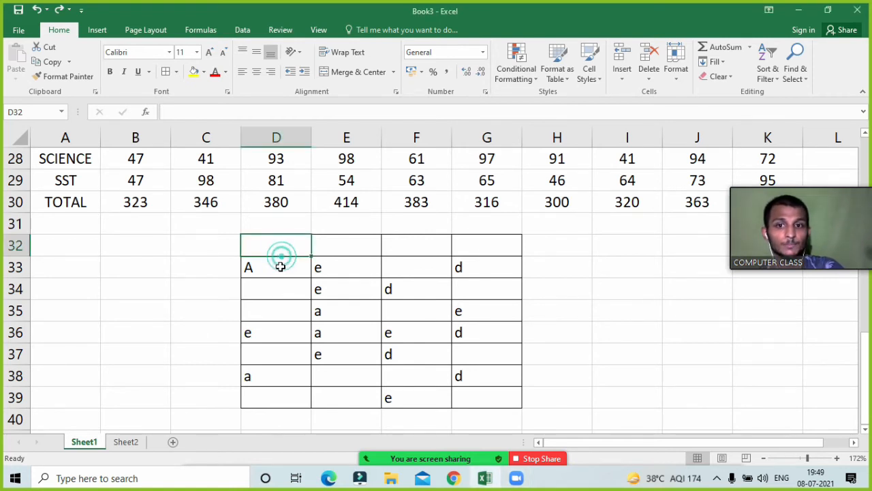
left_click(290, 280)
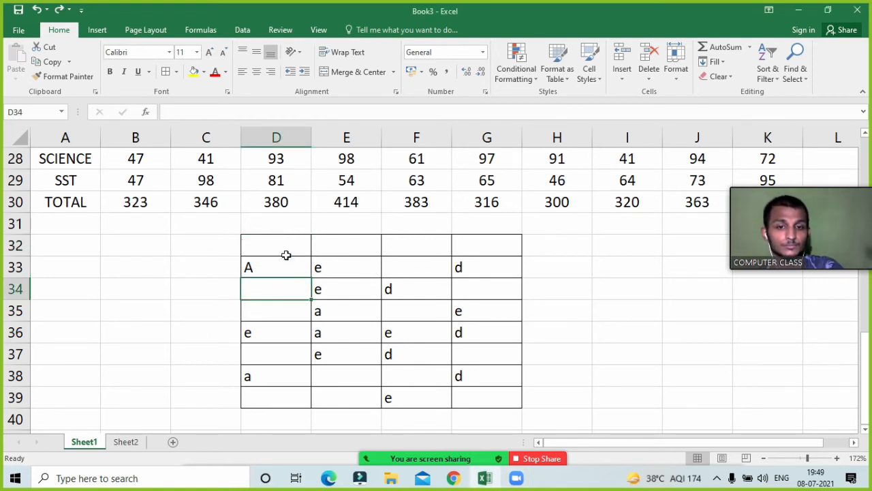
left_click(532, 83)
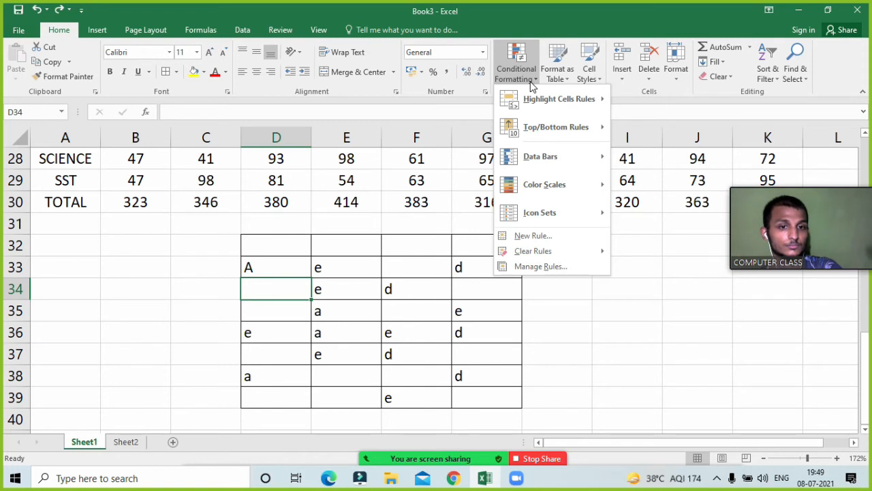
left_click(535, 237)
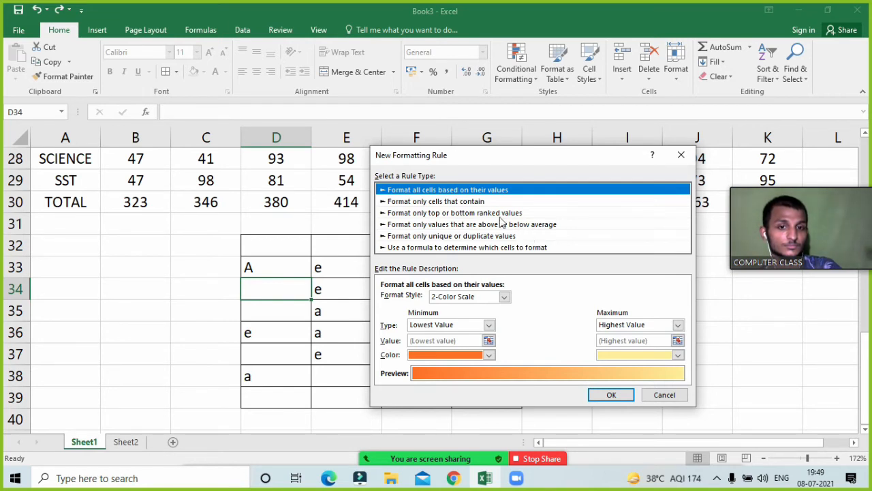
left_click(449, 201)
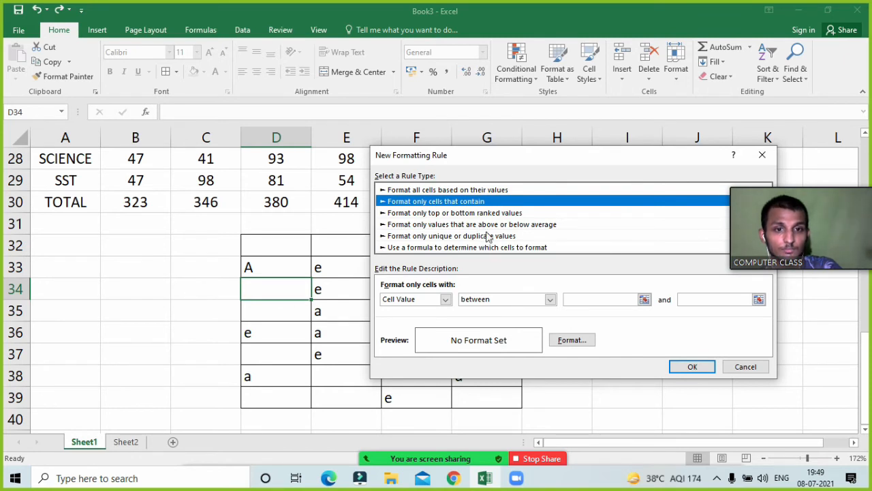
left_click(460, 214)
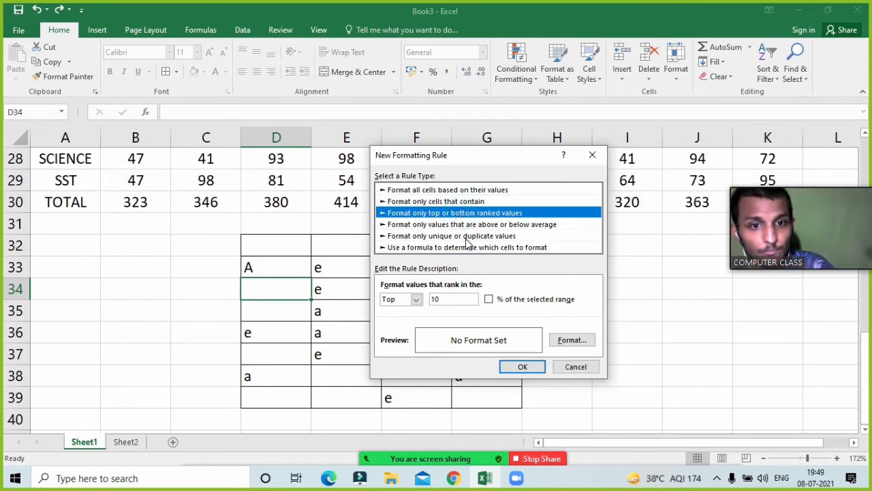
left_click(467, 237)
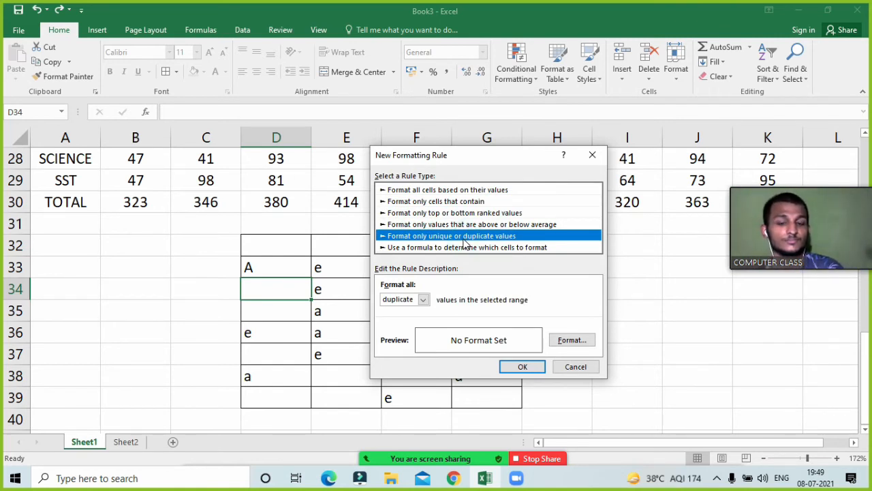
left_click(591, 155)
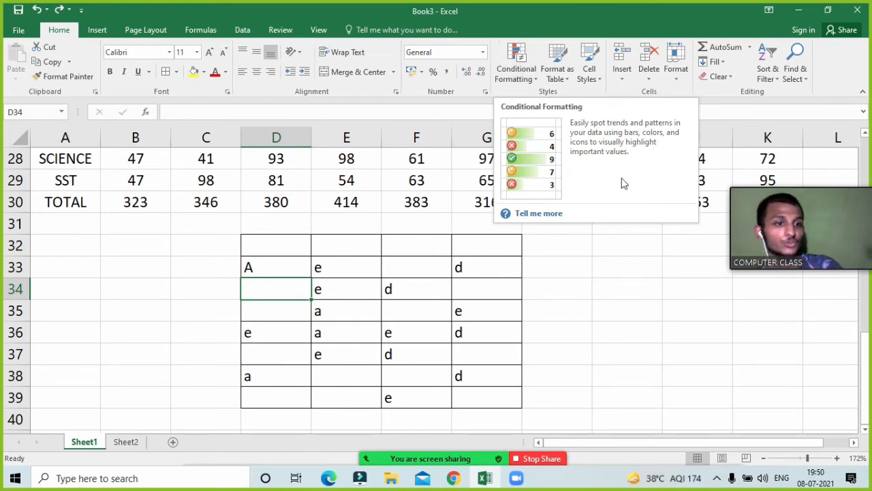
left_click(582, 303)
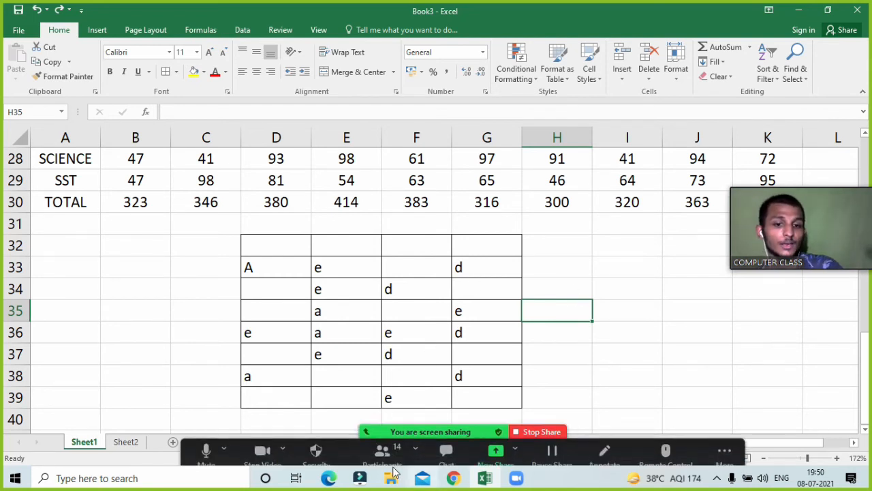
- Mute the Zoom participant listed directly below the host and minimize the participant list
left_click(383, 446)
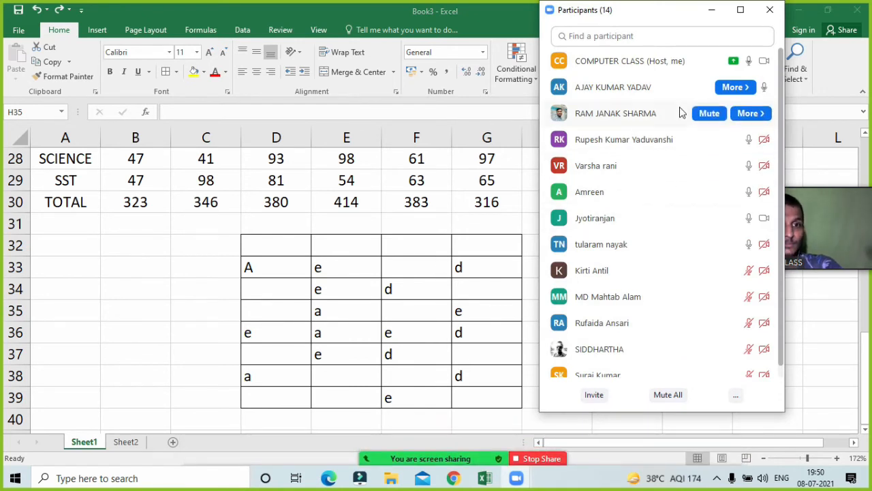
left_click(713, 90)
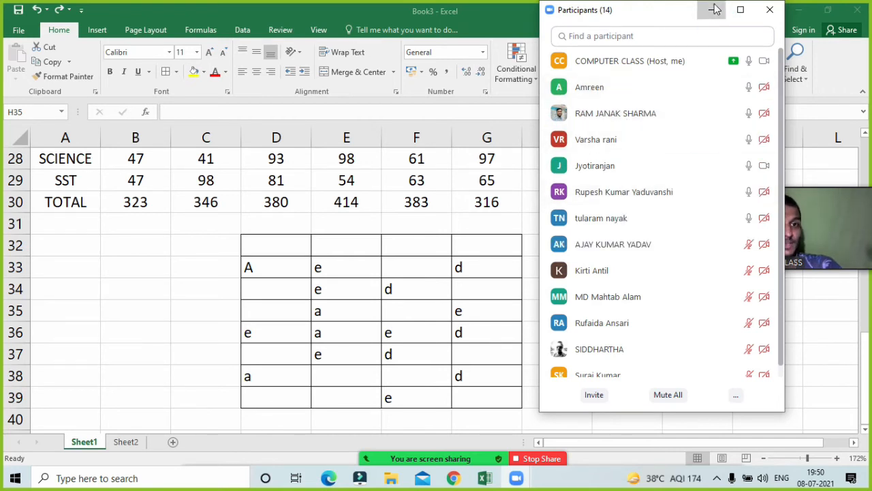
left_click(713, 9)
left_click(295, 256)
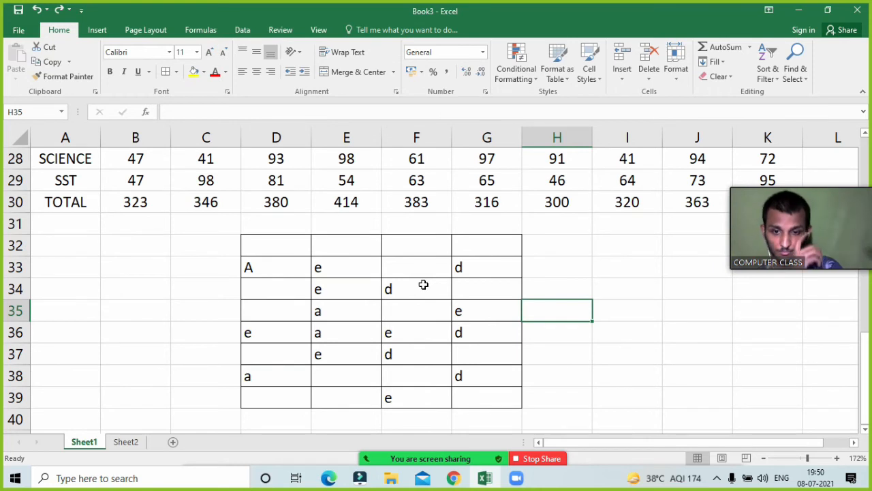
left_click(423, 285)
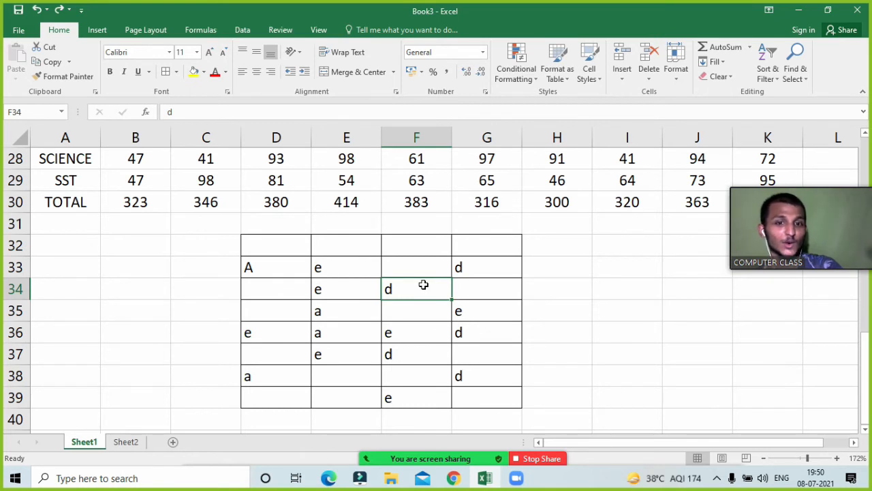
left_click(322, 251)
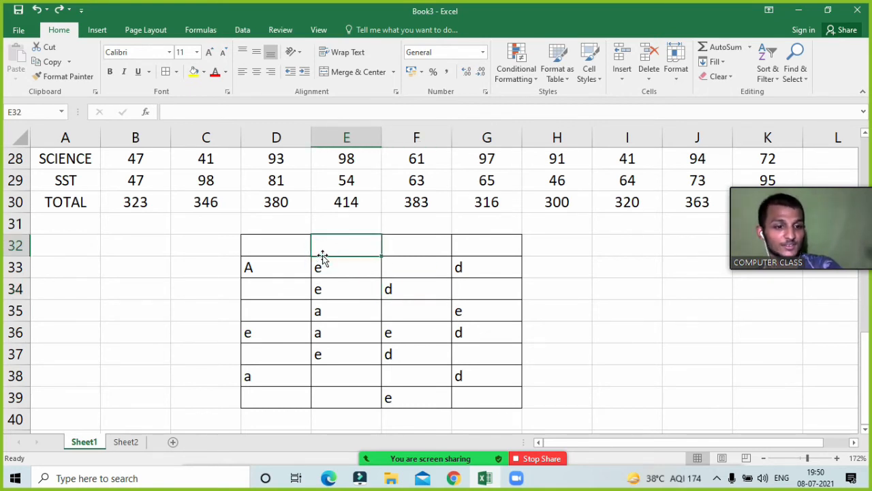
left_click(286, 263)
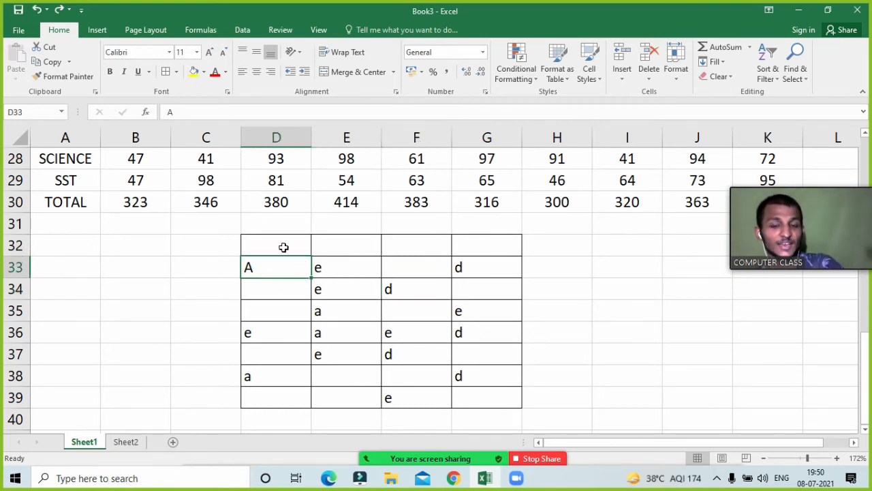
left_click(208, 264)
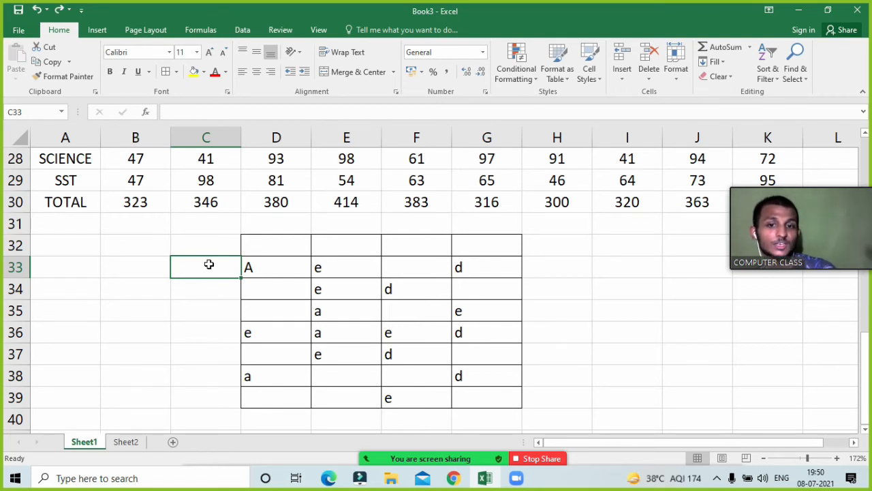
- Select the whole bordered grid D32:G39
left_click(257, 245)
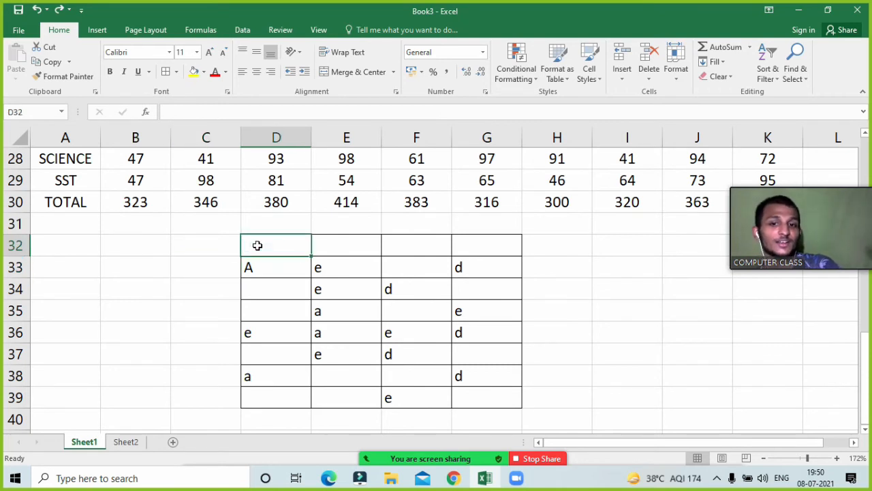
left_click_drag(257, 245, 466, 416)
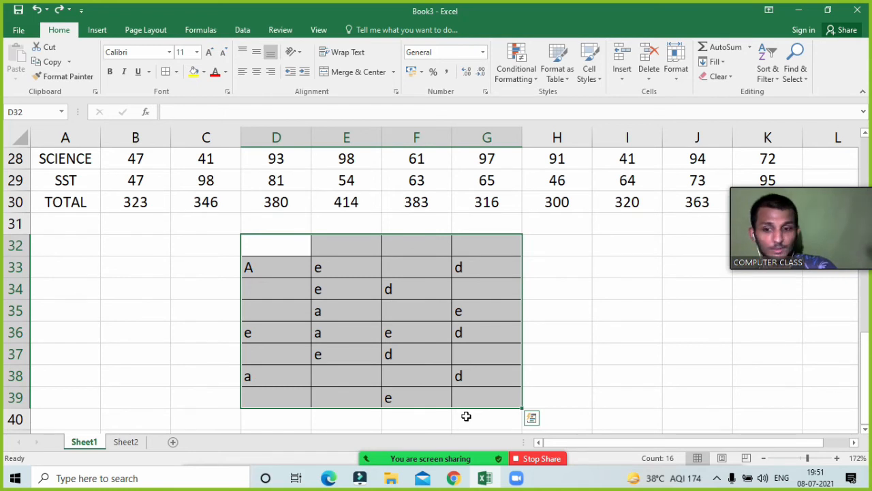
key("F5")
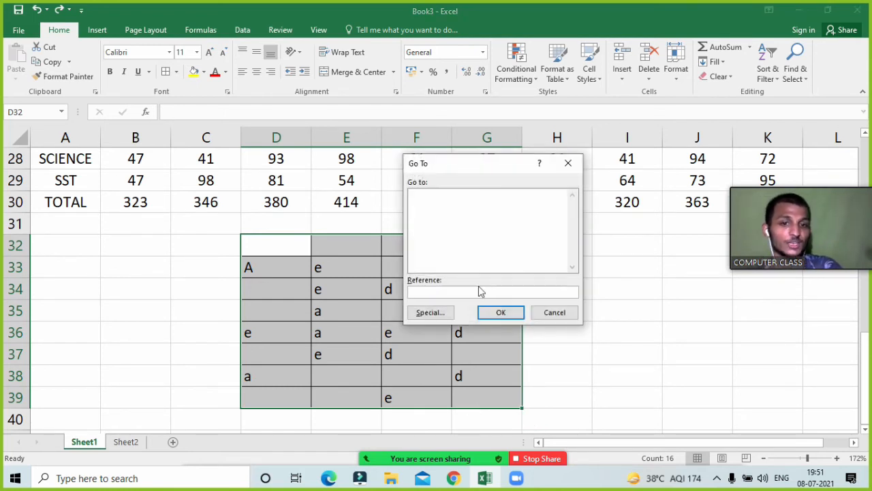
left_click_drag(459, 163, 603, 99)
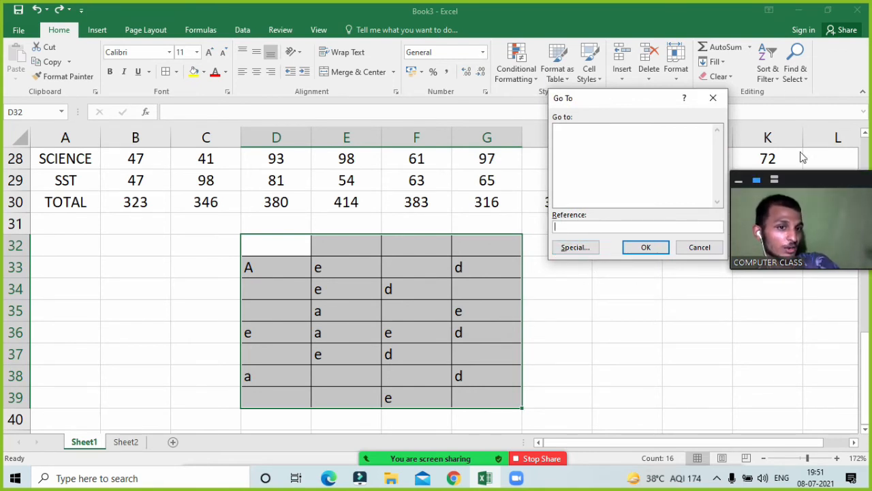
left_click(710, 100)
- Narrow the selection to only the blank cells of the bordered grid using Go To Special with the Blanks option
left_click(800, 75)
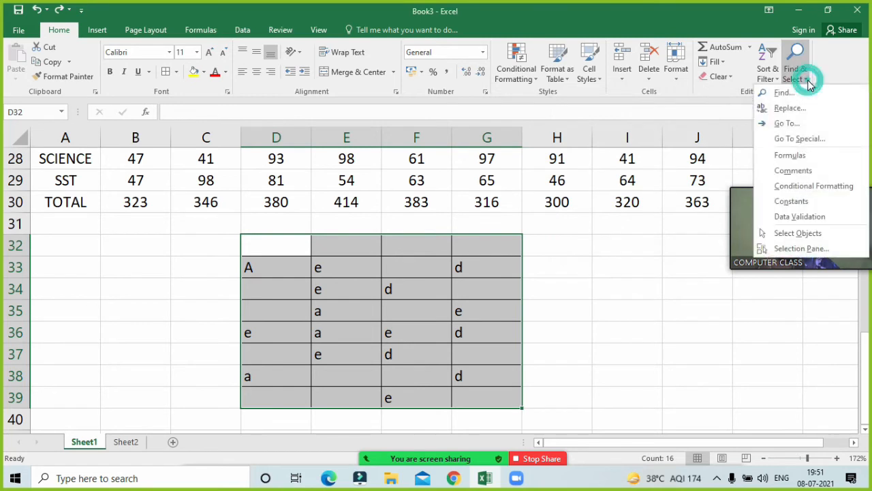
left_click(803, 139)
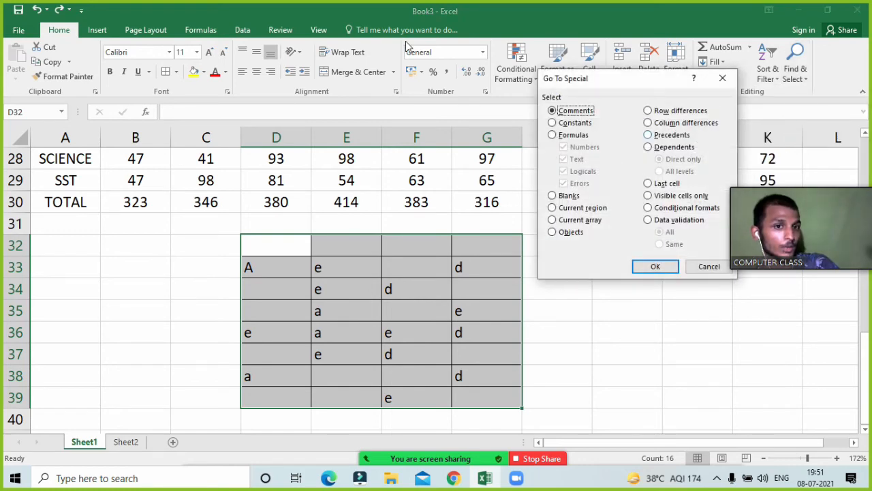
left_click_drag(650, 83, 651, 136)
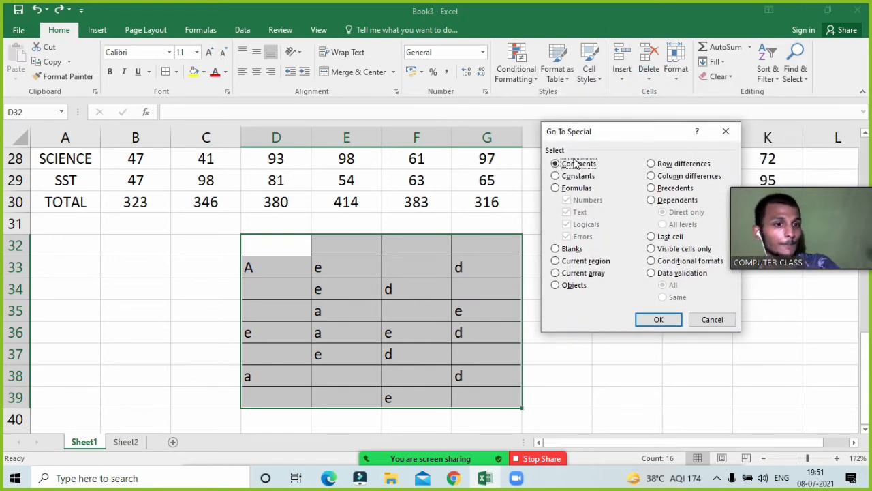
left_click(556, 250)
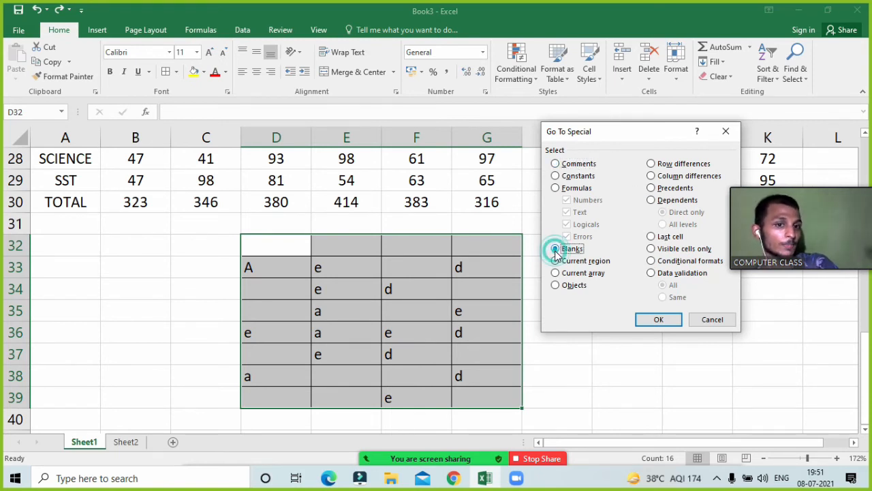
left_click(650, 321)
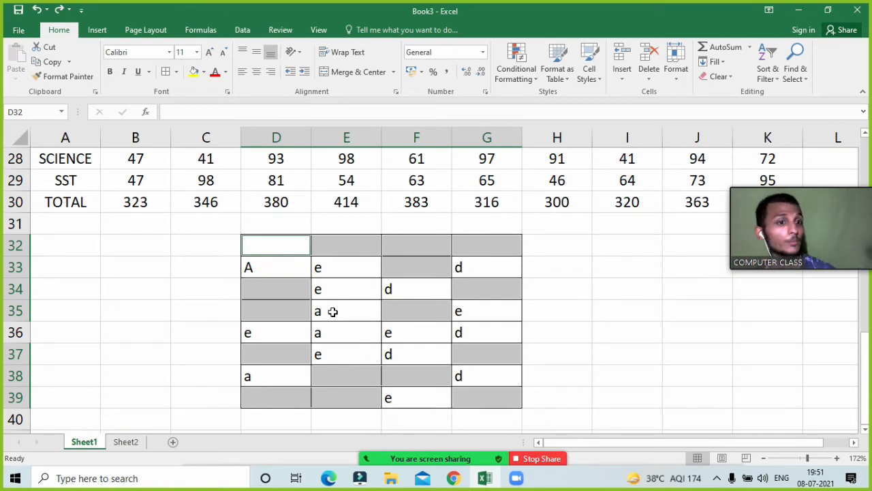
- Fill all selected blank cells at once with a formula that returns a sample first name in capitals as quoted text
type("=")
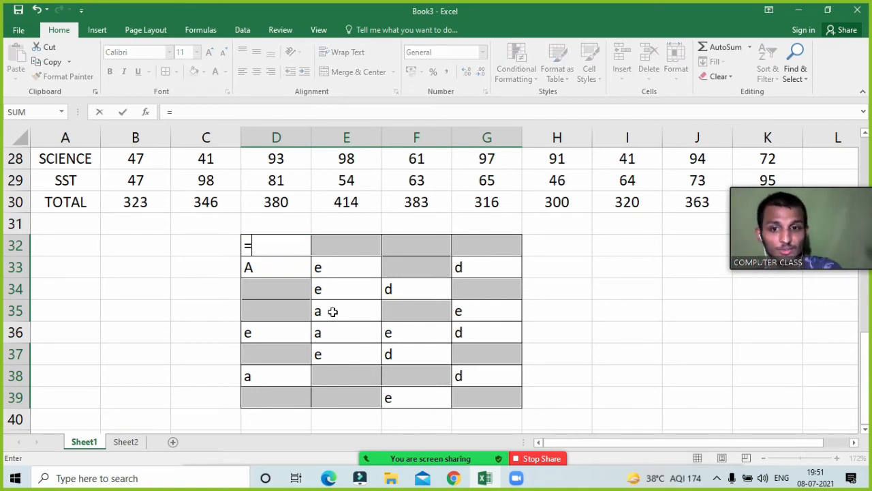
type("\"AKASHG")
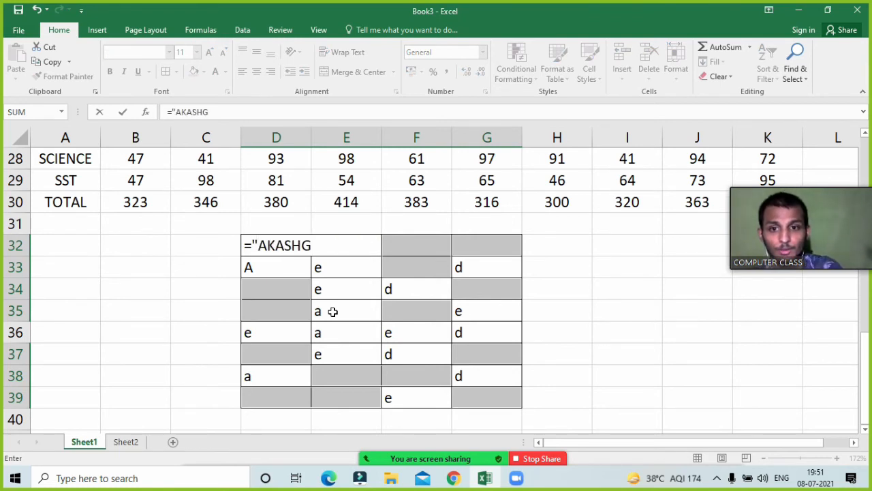
key("BackSpace")
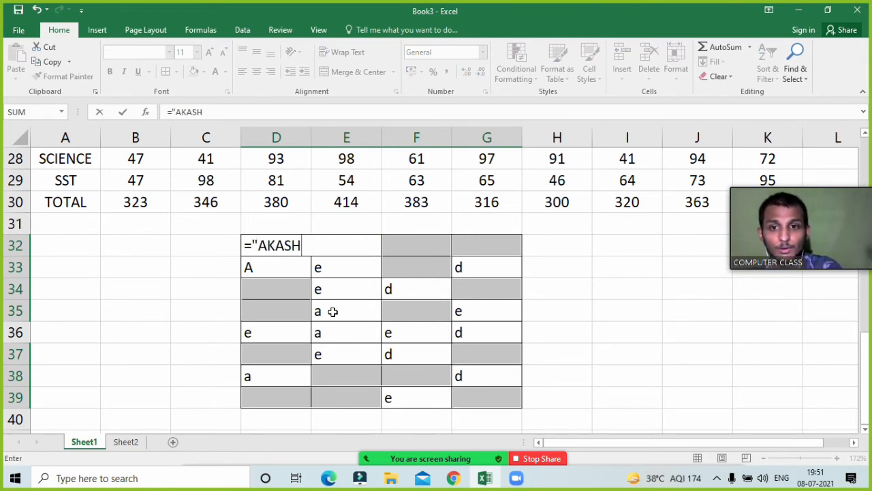
type("\"")
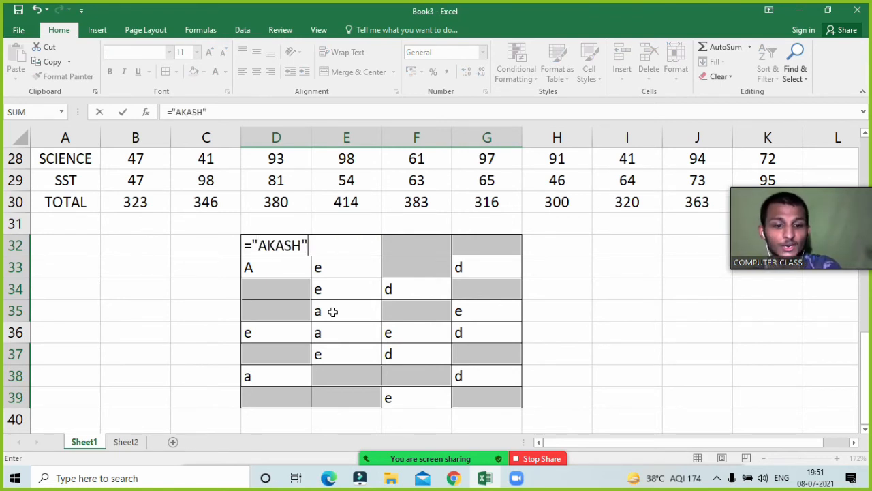
key("ctrl+Return")
left_click(580, 316)
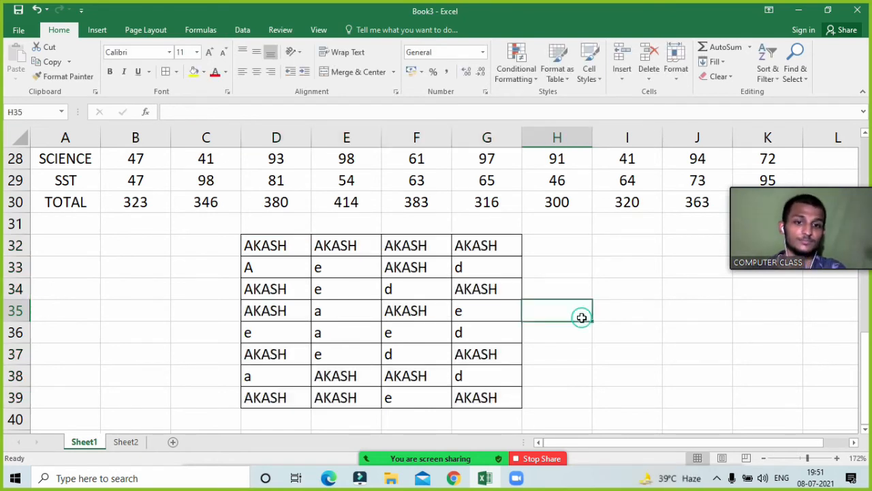
left_click(327, 308)
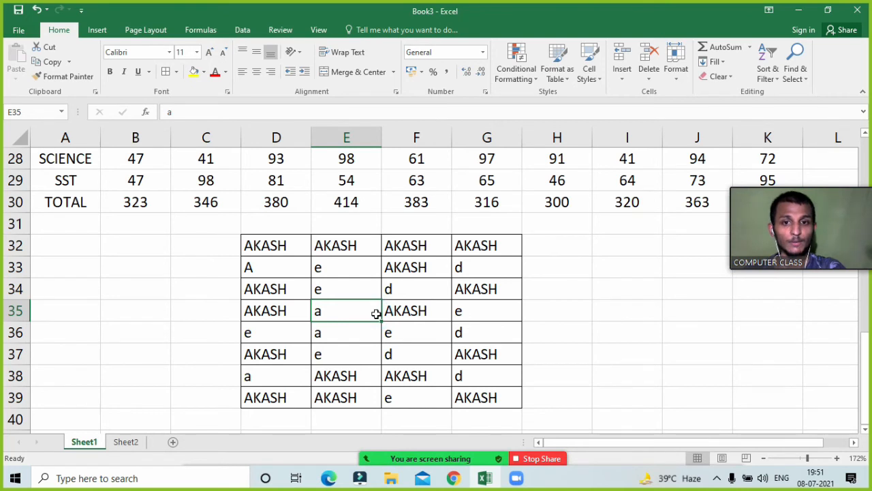
left_click_drag(275, 243, 492, 396)
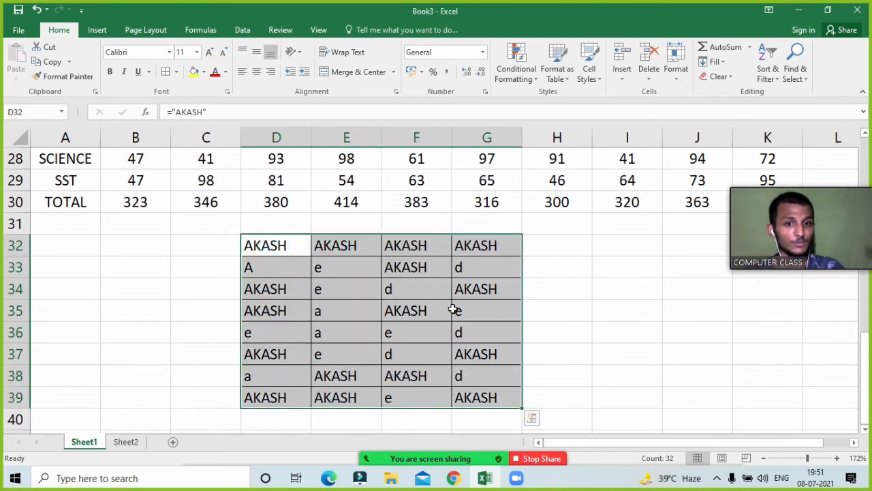
left_click(702, 313)
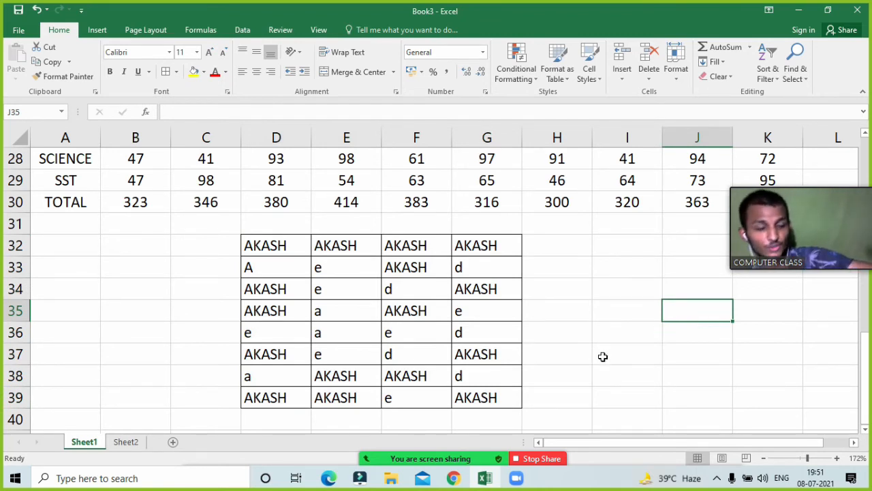
left_click(579, 339)
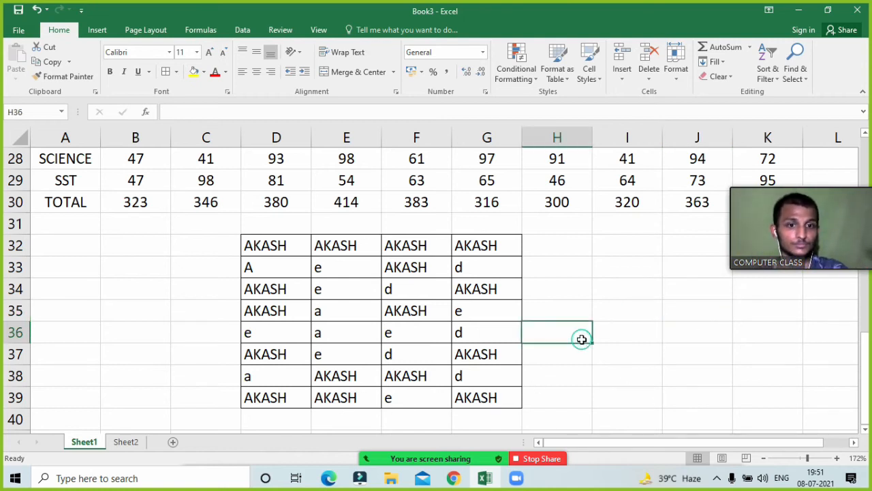
left_click(558, 268)
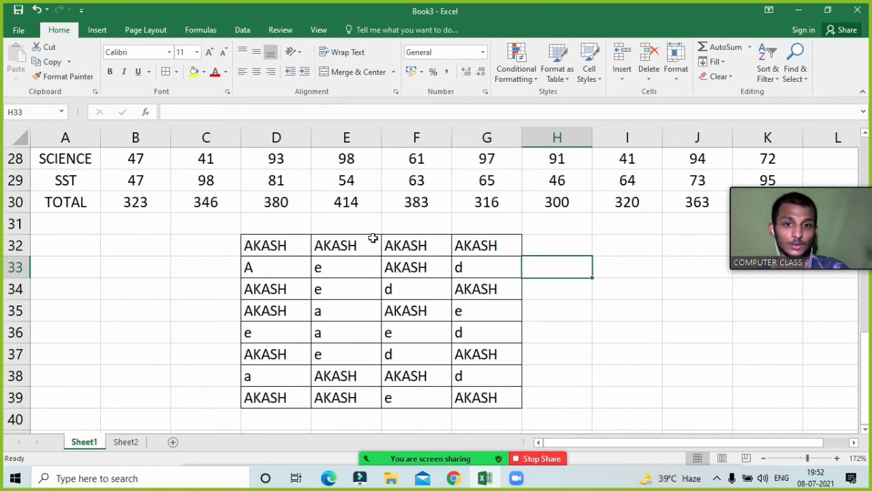
- Select the bordered grid D32:G39, review the Go To Special options, and close the dialog without applying any
left_click_drag(272, 248, 510, 389)
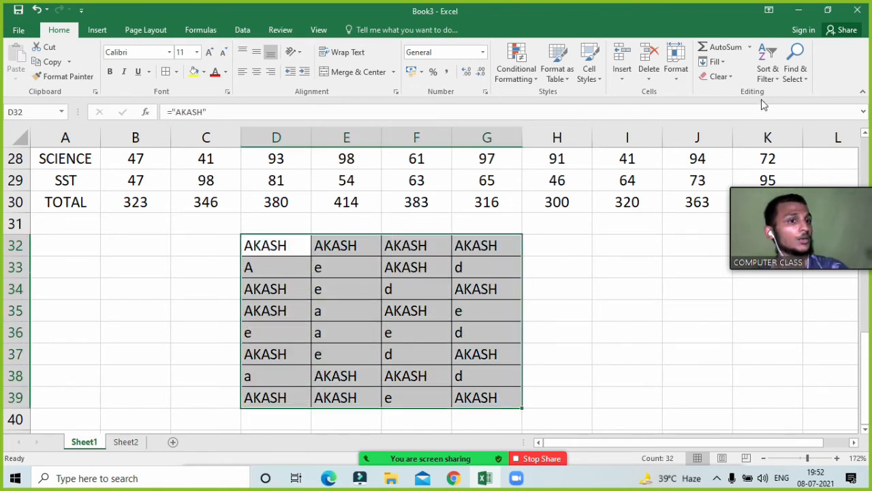
left_click(794, 65)
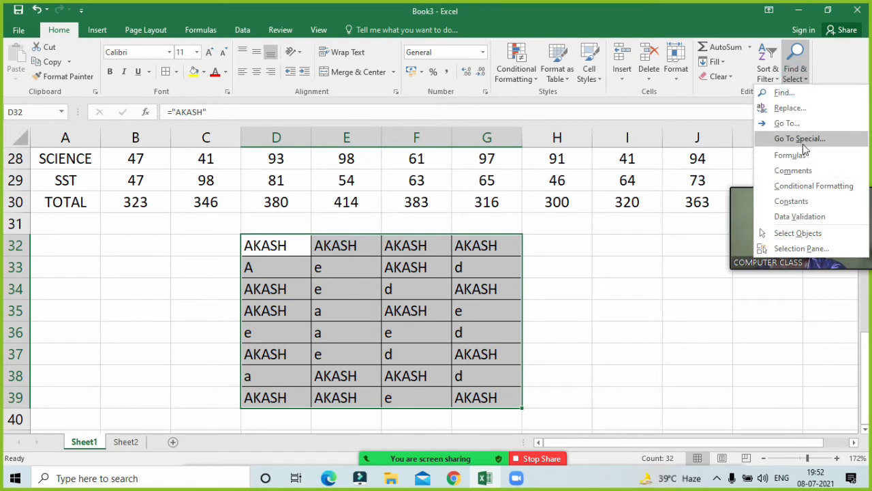
left_click(801, 139)
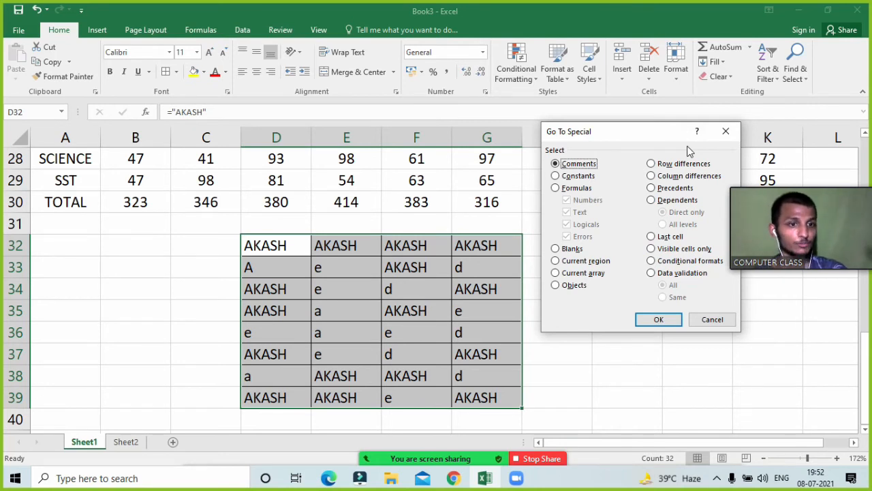
left_click(726, 131)
- Move the floating Zoom video thumbnail down so that it clears the TOTAL row of the transposed marks table
mouse_move(818, 190)
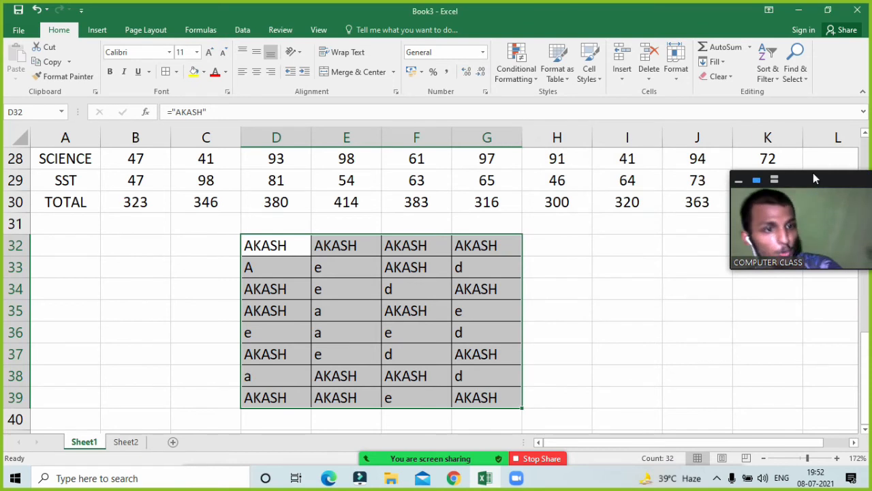
left_click_drag(814, 174, 788, 263)
left_click(582, 264)
left_click(370, 268)
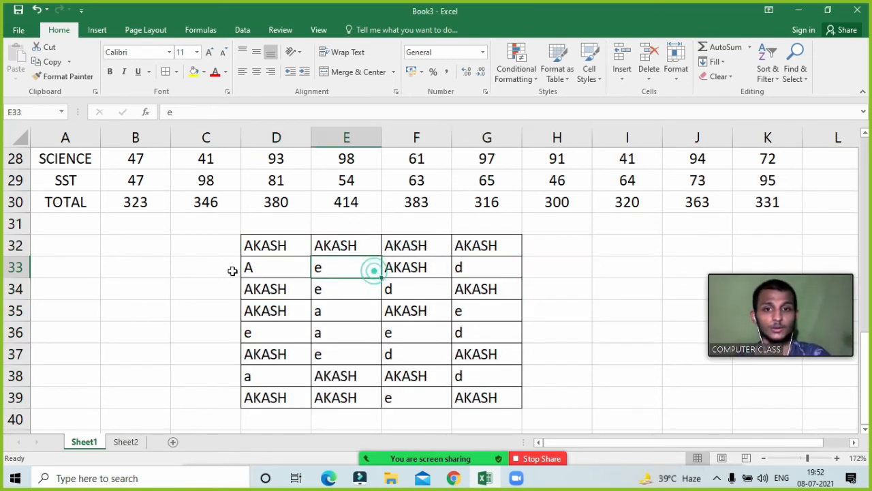
- Review the whole filled grid D32:G39, the original marks table and the lookup rows on Sheet1
left_click_drag(249, 246, 463, 389)
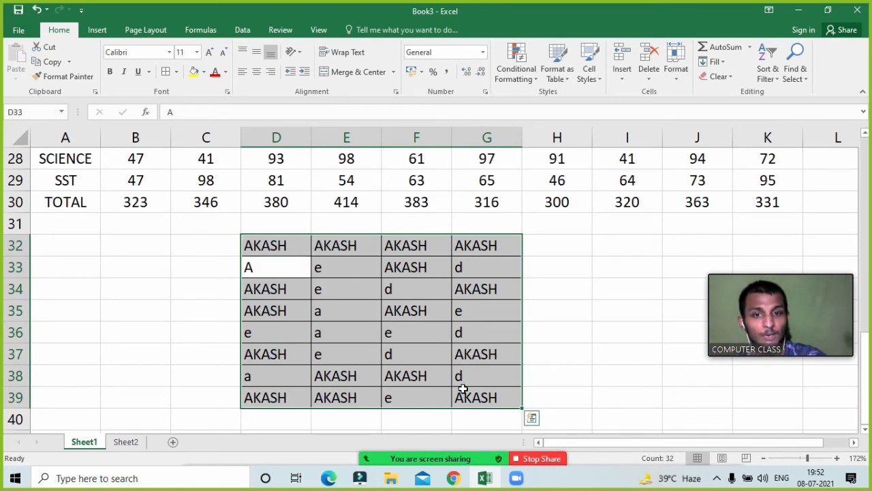
left_click(223, 315)
scroll(192, 294, "up", 6)
scroll(192, 294, "up", 3)
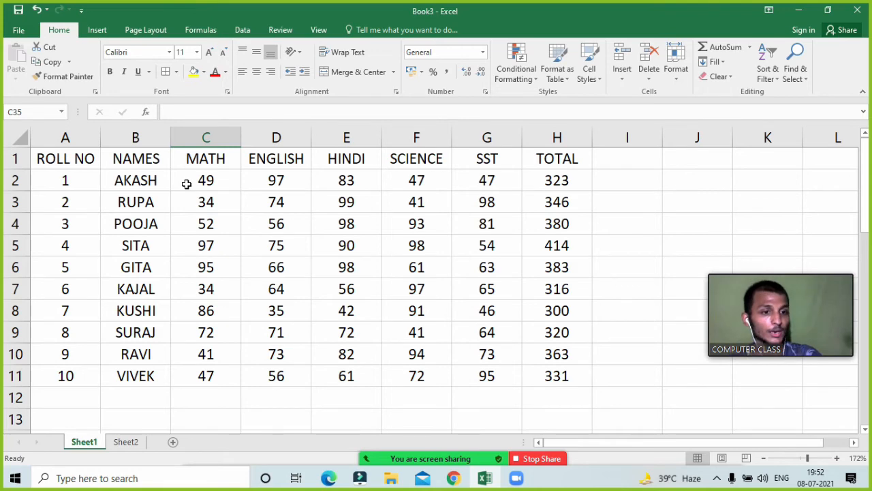
scroll(186, 184, "down", 3)
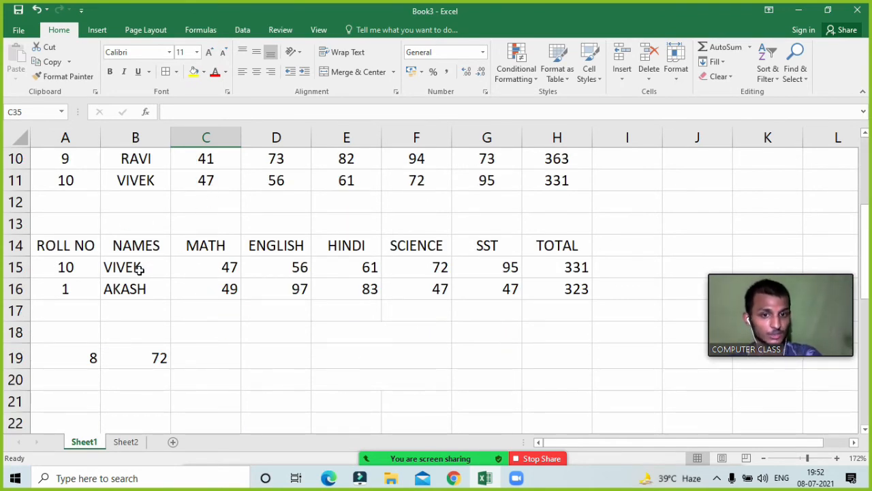
scroll(138, 270, "down", 1)
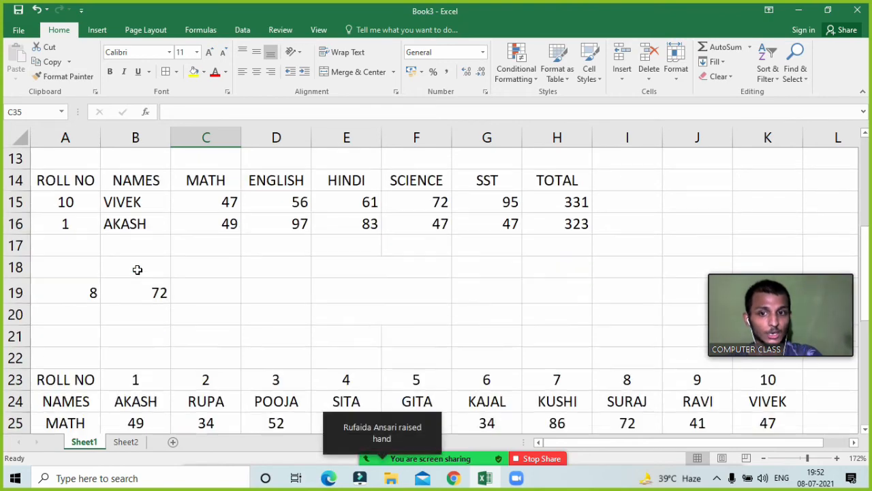
- Check the Zoom participant list for the raised hand and minimize the list
left_click(385, 455)
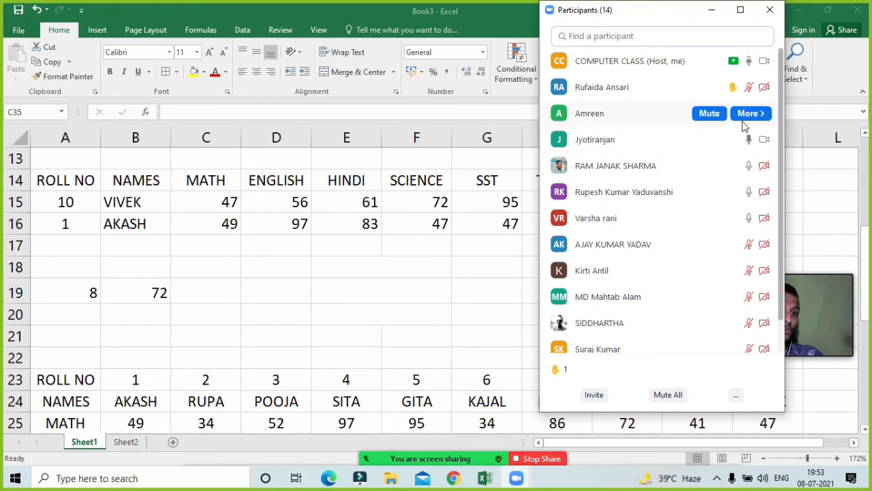
left_click(711, 9)
- Review the transposed marks table by highlighting A23:K30, and clear the highlight
scroll(591, 391, "down", 1)
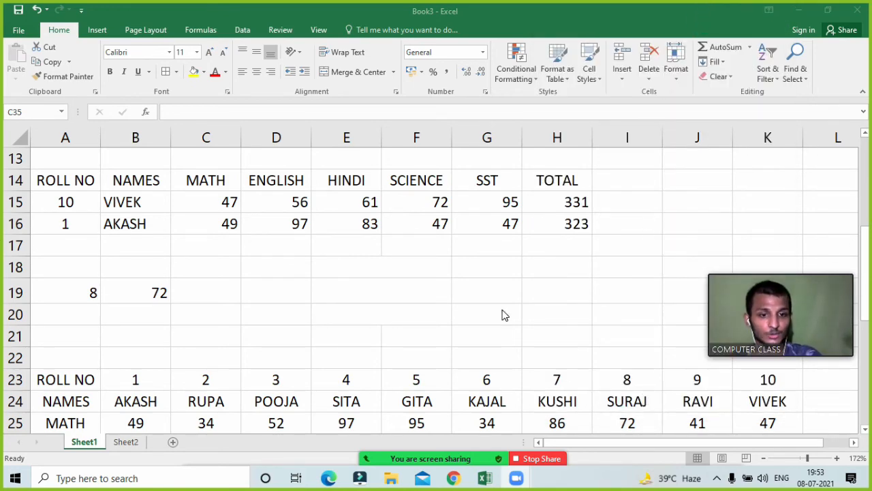
scroll(497, 306, "down", 1)
scroll(496, 306, "down", 3)
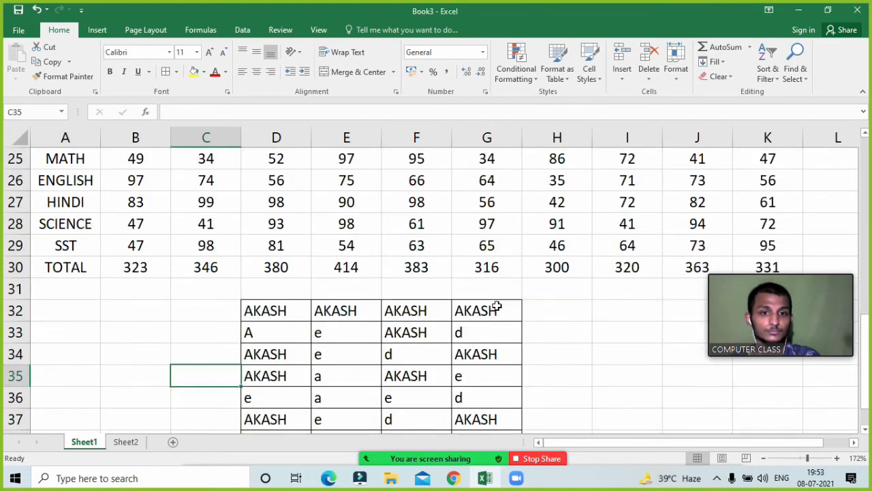
scroll(496, 306, "up", 1)
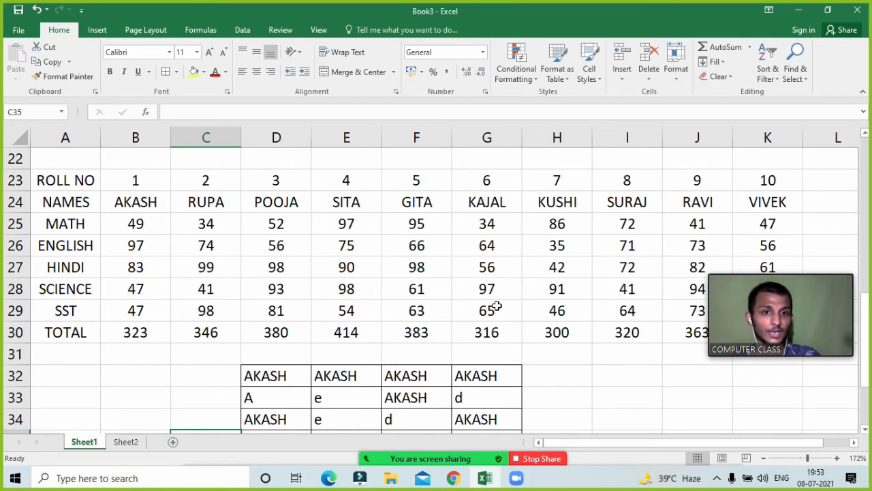
left_click(75, 223)
left_click_drag(68, 179, 764, 338)
left_click(608, 370)
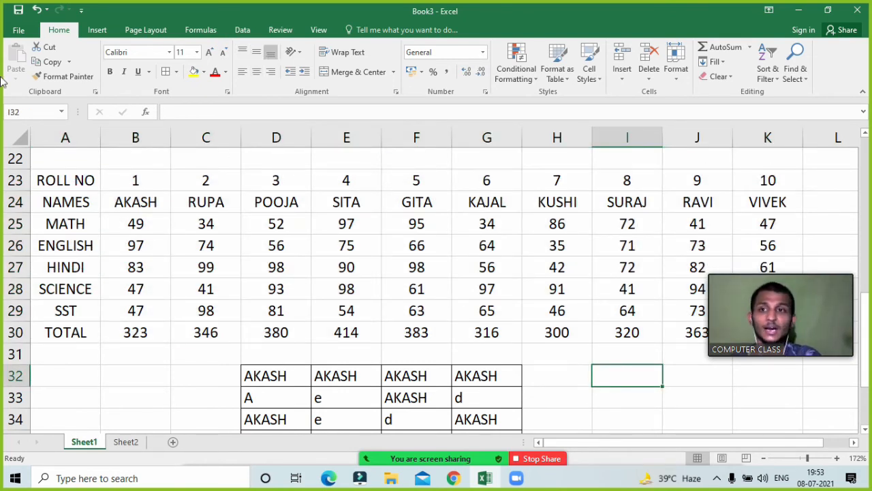
- Start saving the unsaved workbook to show the available save locations
left_click(19, 30)
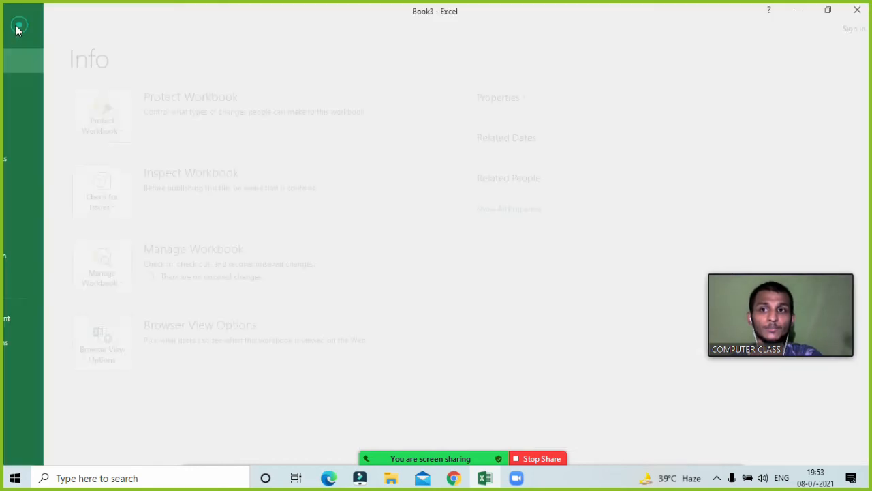
left_click(18, 28)
left_click(18, 29)
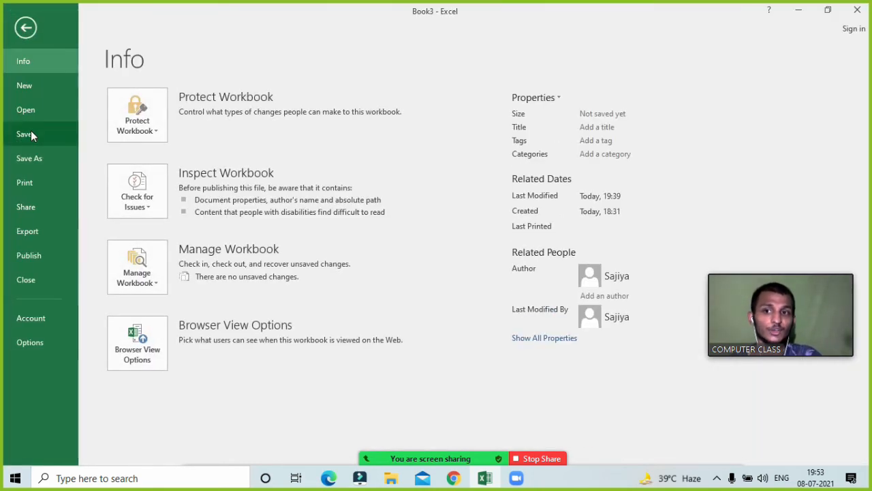
left_click(30, 131)
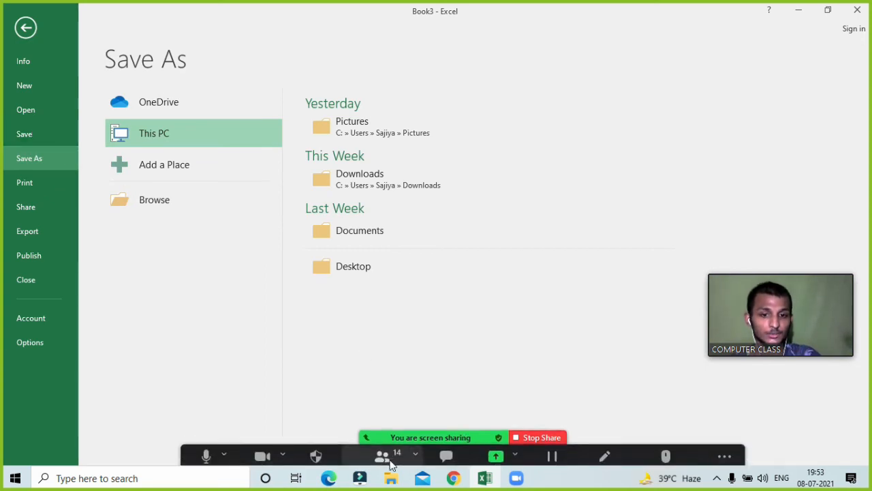
- Mute the Zoom participant with the raised hand and minimize the participant list
left_click(383, 457)
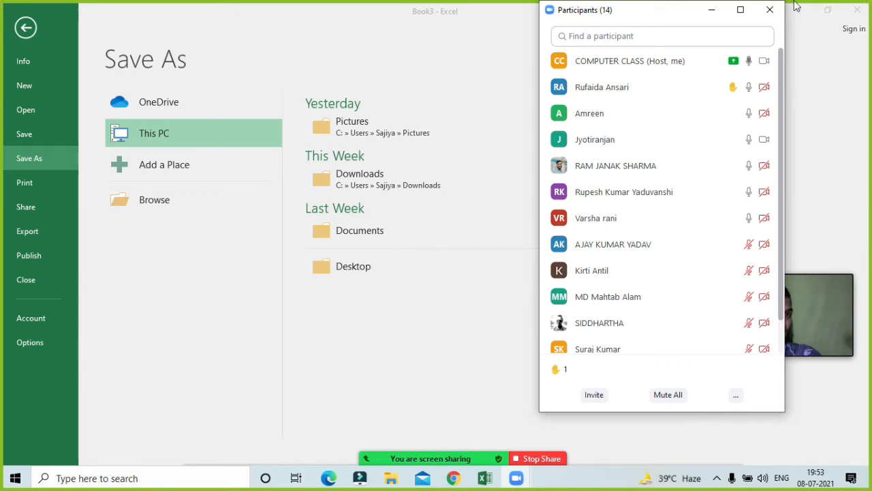
mouse_move(733, 99)
left_click(707, 90)
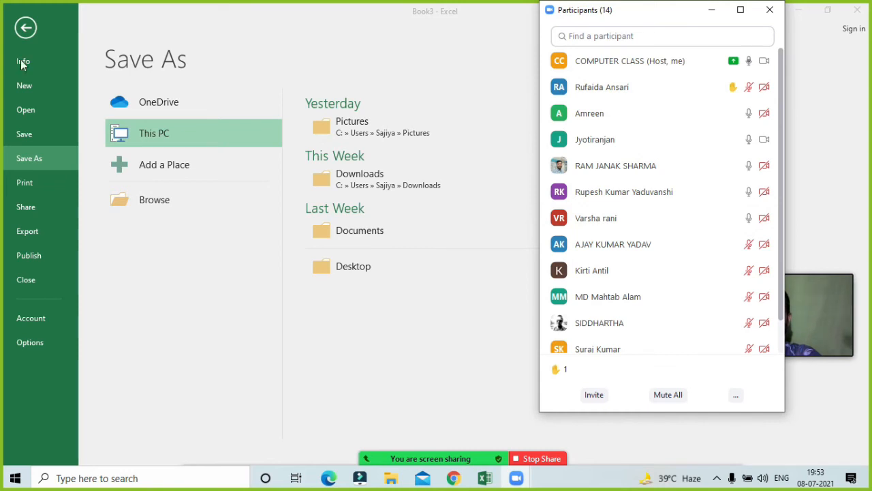
left_click(710, 11)
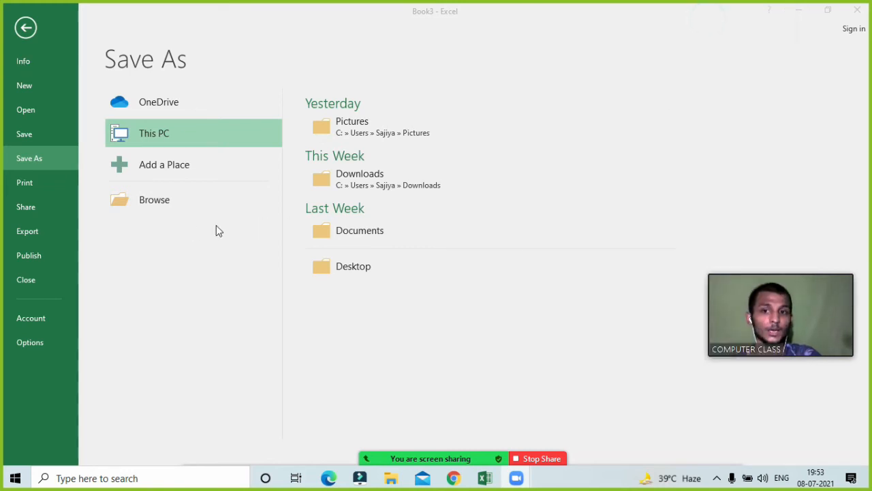
- Browse for a save location, choose PDF as the file type, and cancel the save to return to the sheet
left_click(168, 199)
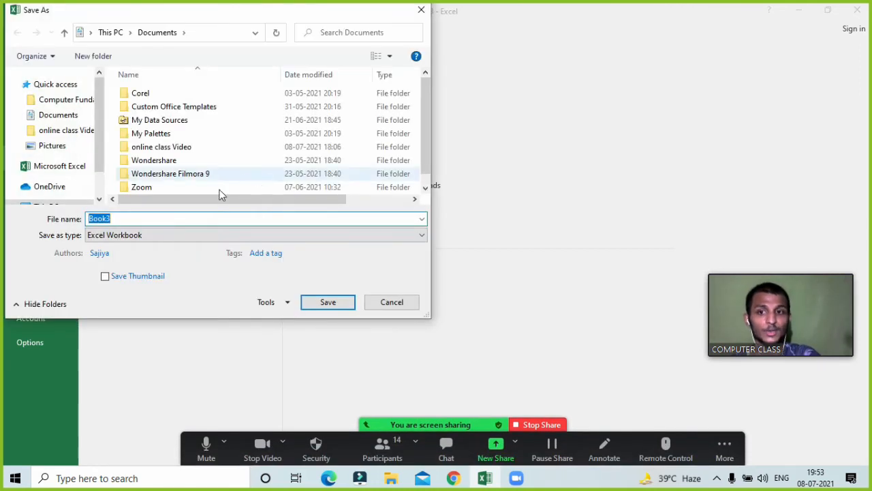
left_click(120, 240)
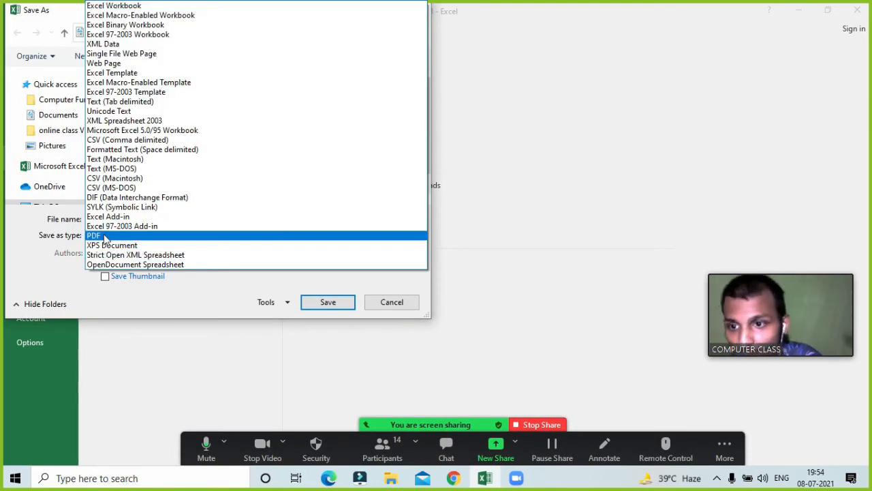
left_click(110, 236)
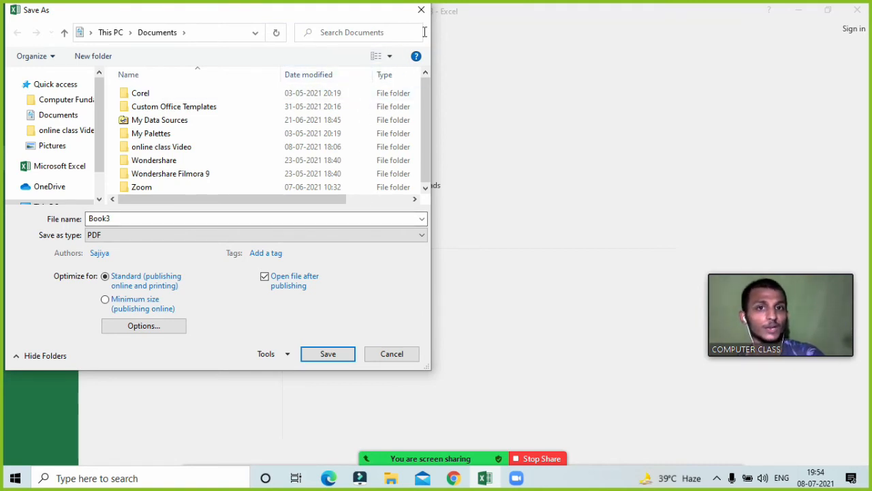
left_click(421, 9)
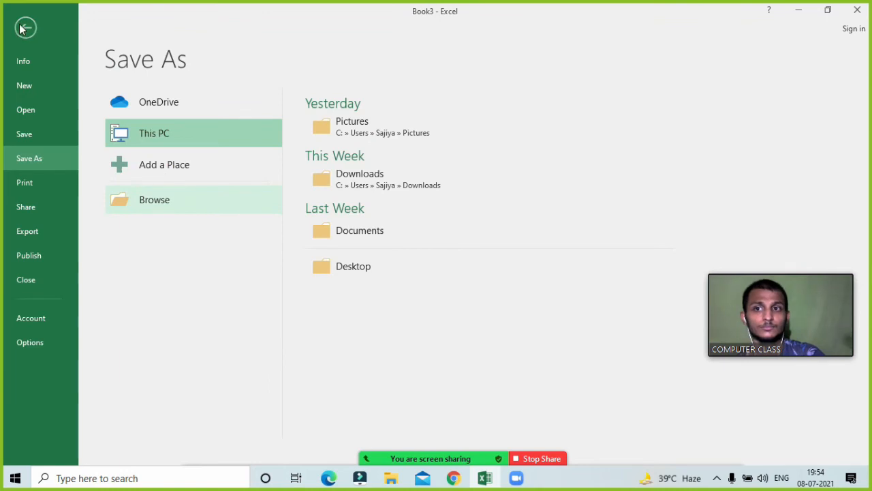
left_click(25, 28)
- Merge and center the empty cells F43:H48 below the grid and enter the text "bshcvdg" in the merged cell
left_click(536, 265)
scroll(551, 281, "down", 5)
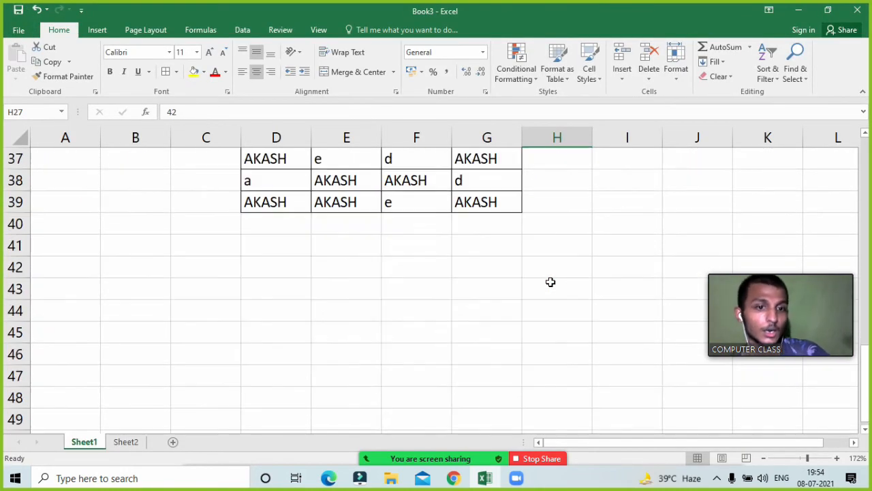
left_click(471, 319)
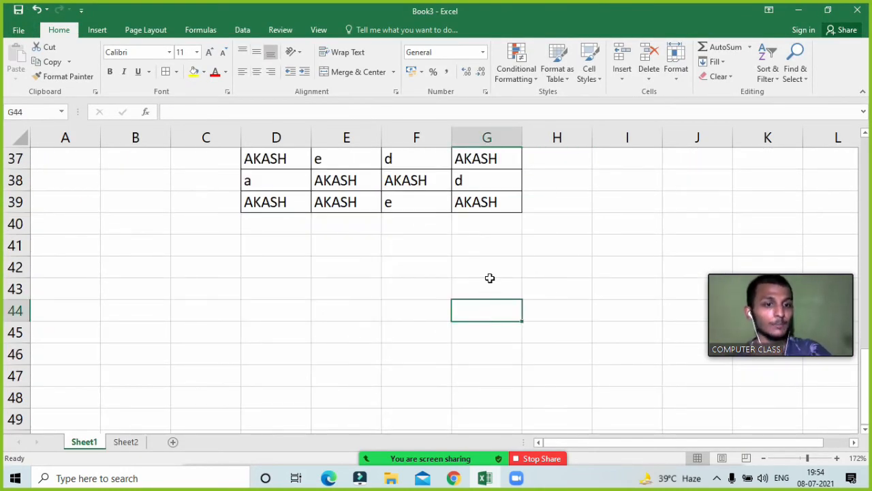
left_click_drag(397, 296, 535, 388)
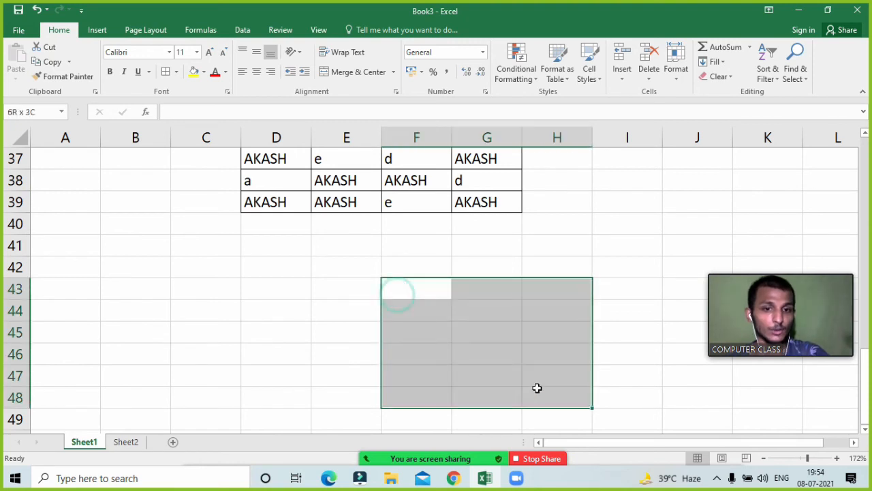
left_click(362, 72)
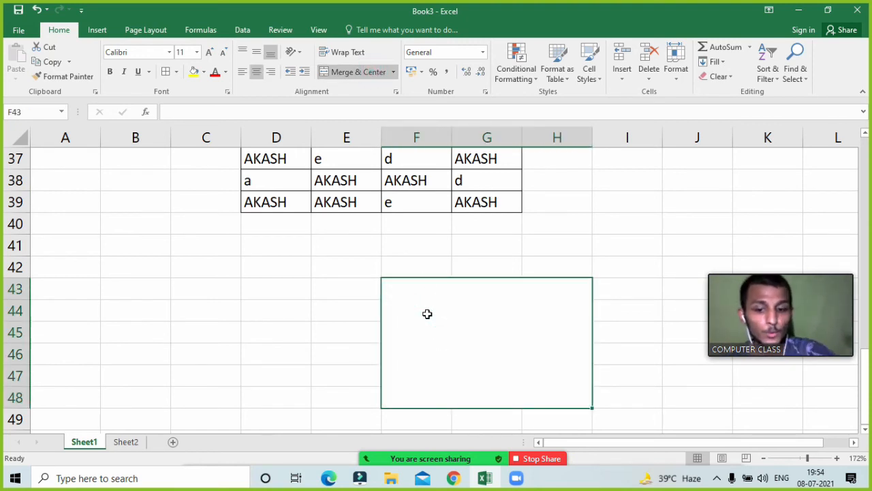
type("bshcvdg")
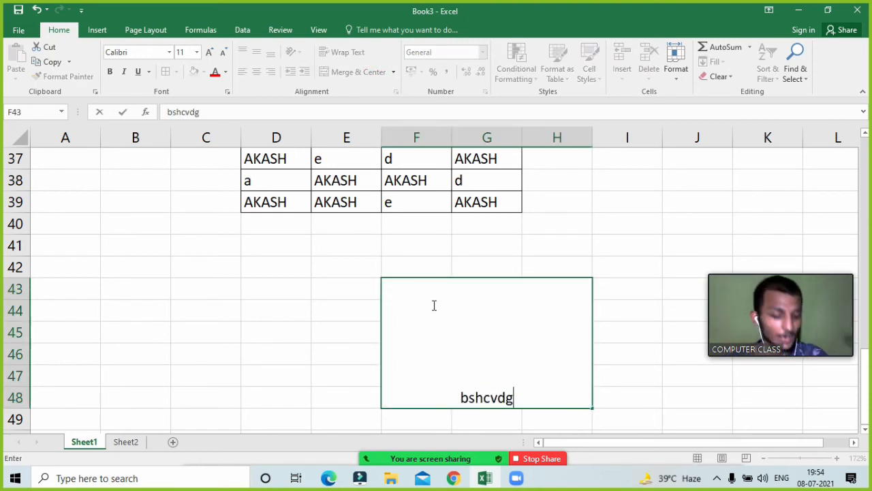
left_click(664, 366)
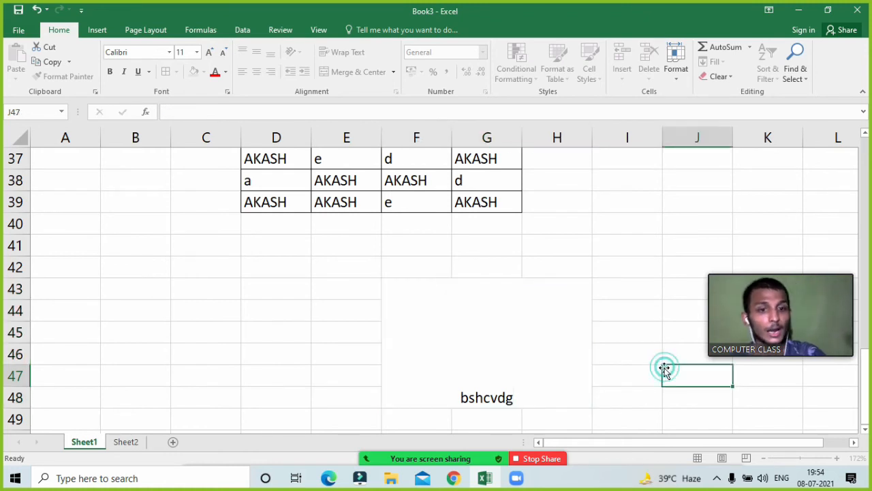
- Set the text in merged cell F43:H48 to top vertical alignment and left horizontal alignment
left_click(524, 397)
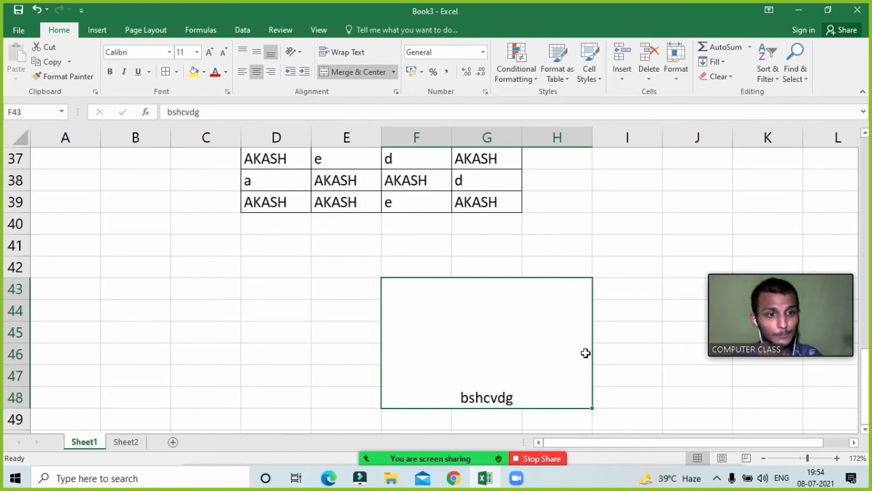
left_click(679, 259)
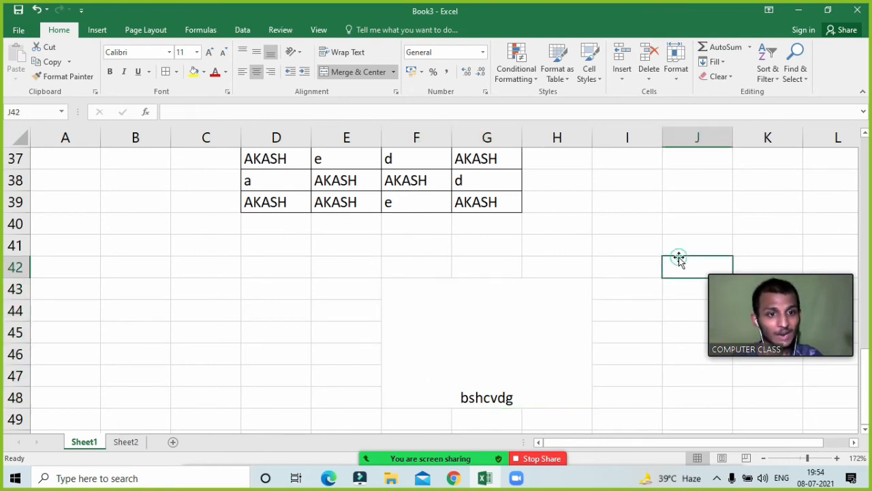
left_click(242, 52)
left_click(242, 72)
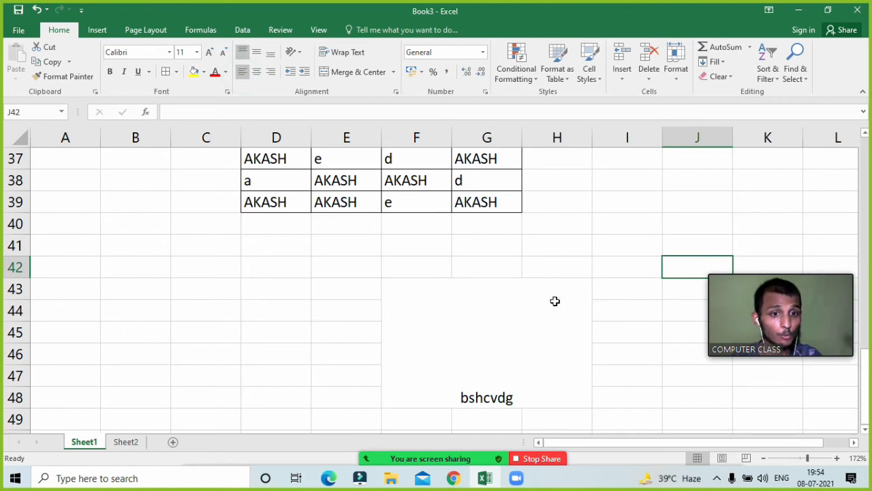
left_click(518, 320)
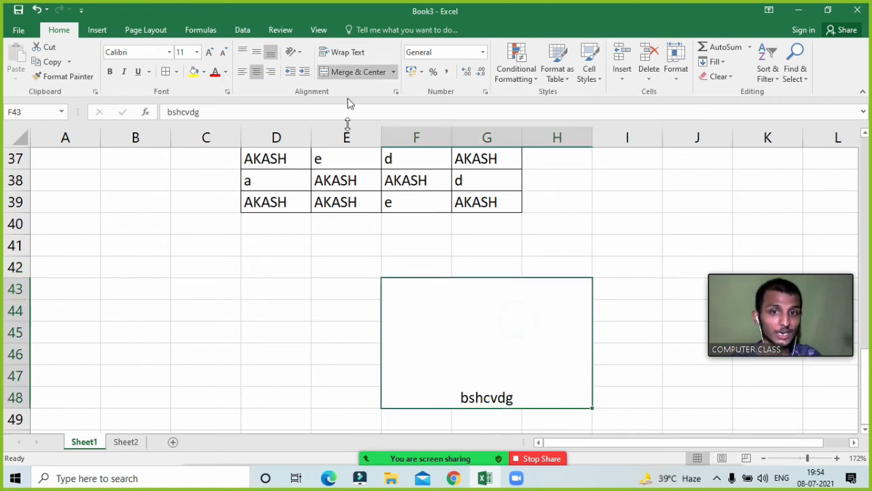
left_click(242, 52)
left_click(243, 72)
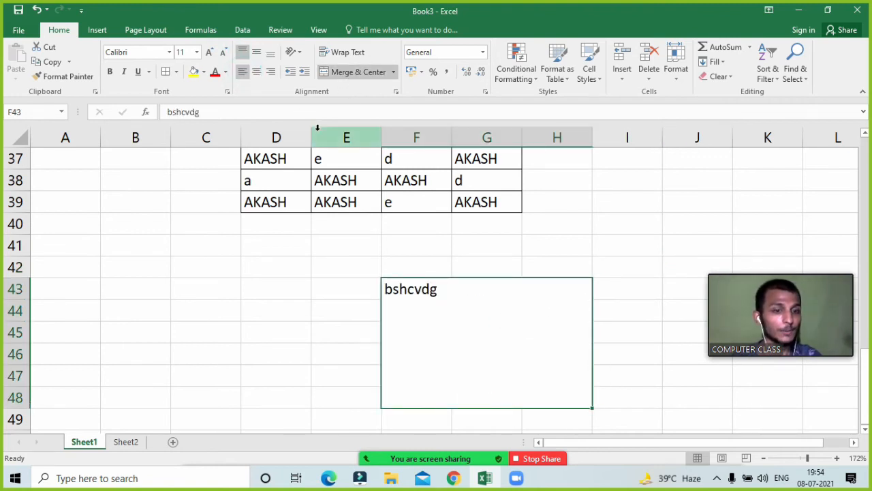
- Extend the text in merged cell F43:H48 to three lines reading "bshcvdghtt", "fgfgfg" and "dnfjd" using line breaks within the cell
left_click(432, 307)
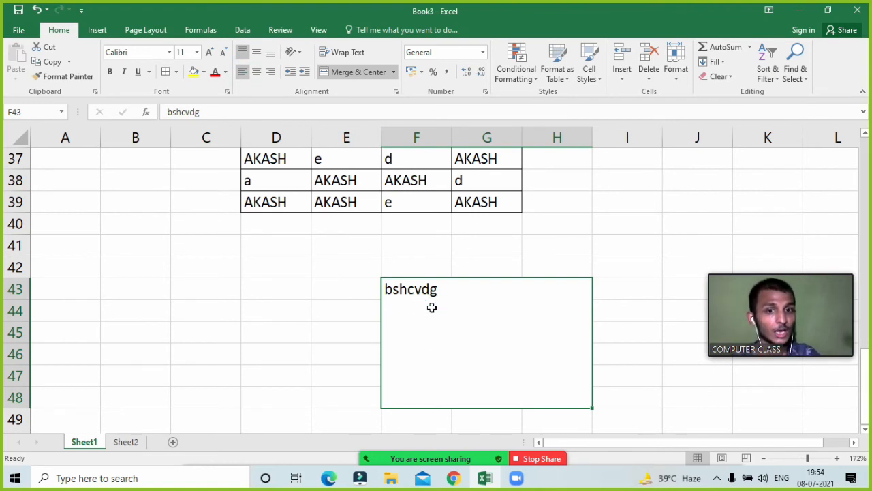
double_click(441, 293)
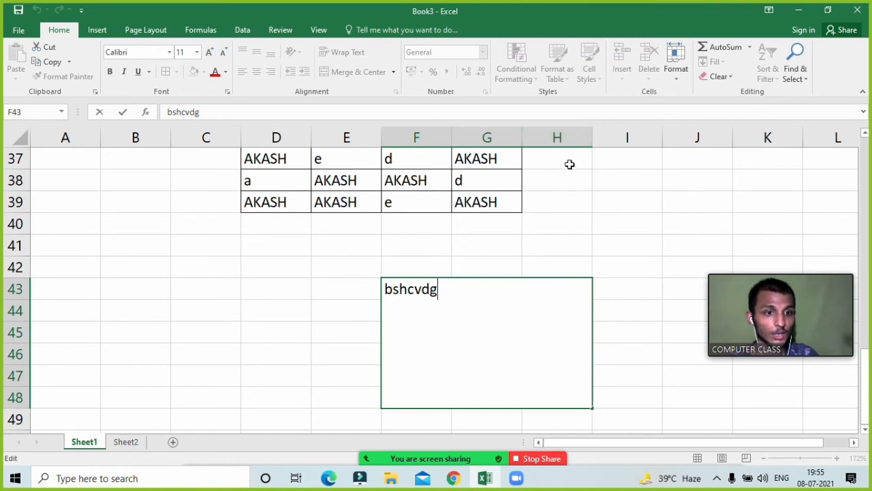
left_click(477, 316)
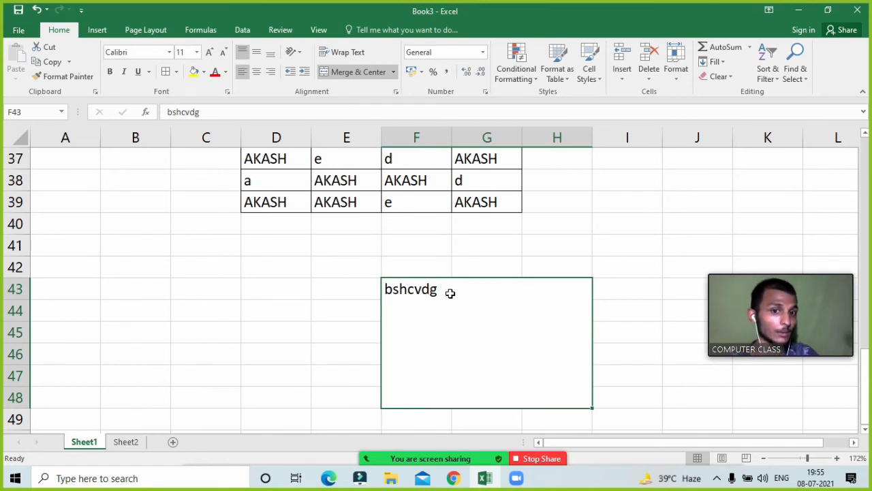
double_click(450, 293)
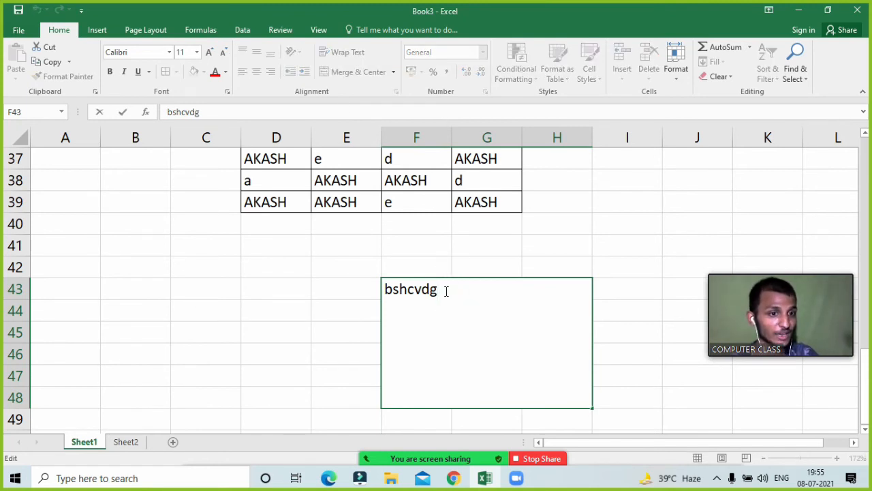
type("htt")
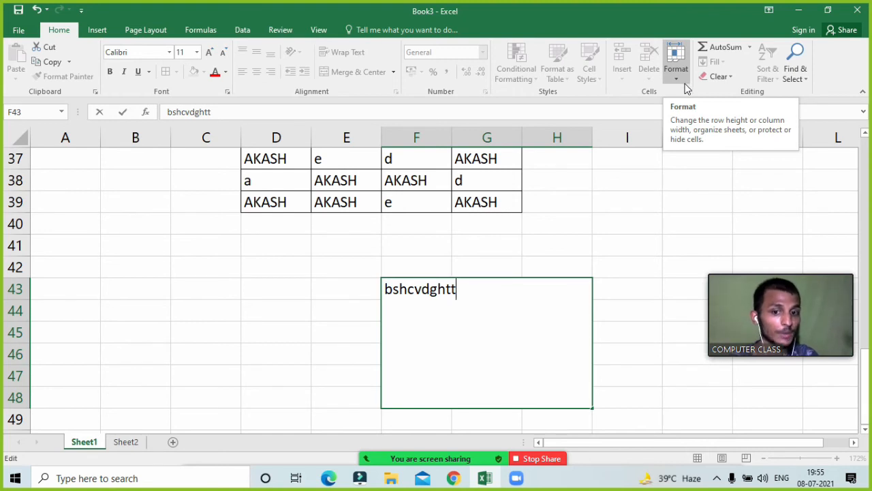
key("alt+Return")
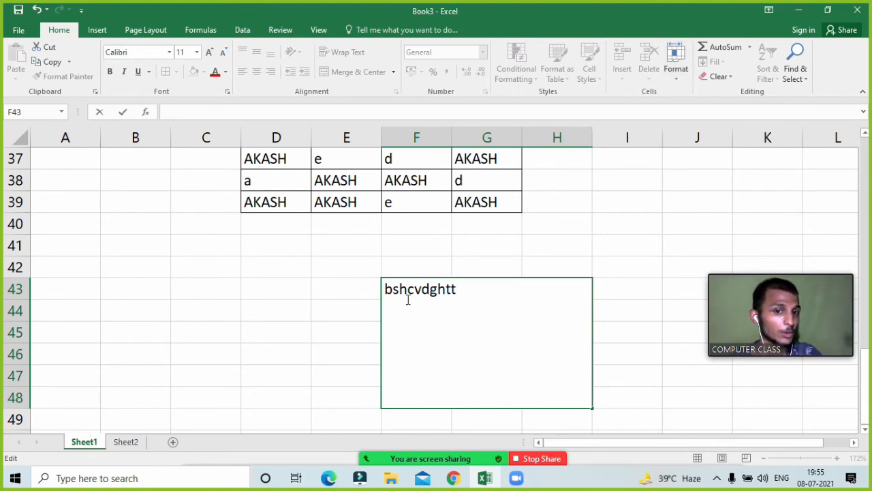
type("fgfgfg")
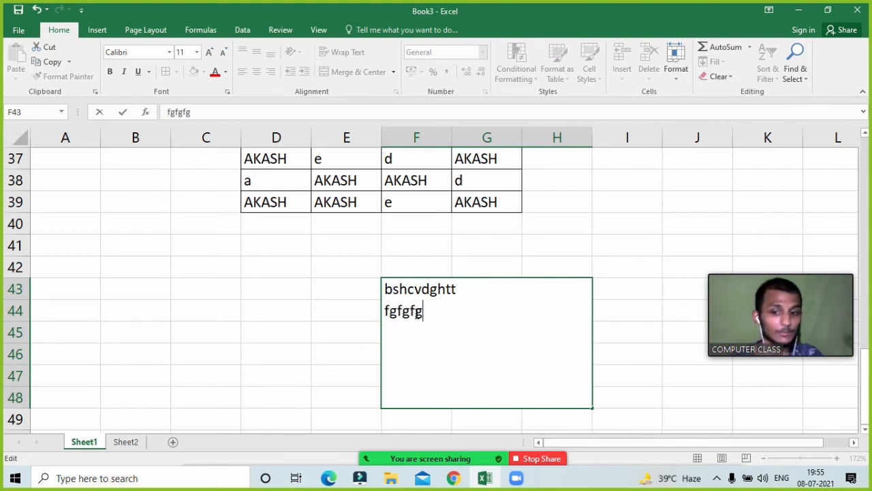
key("alt+Return")
type("dnfjd")
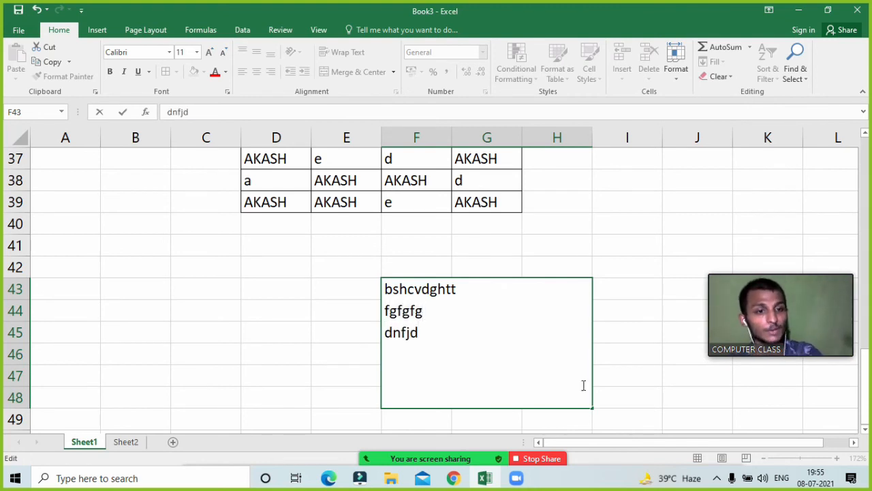
left_click(629, 333)
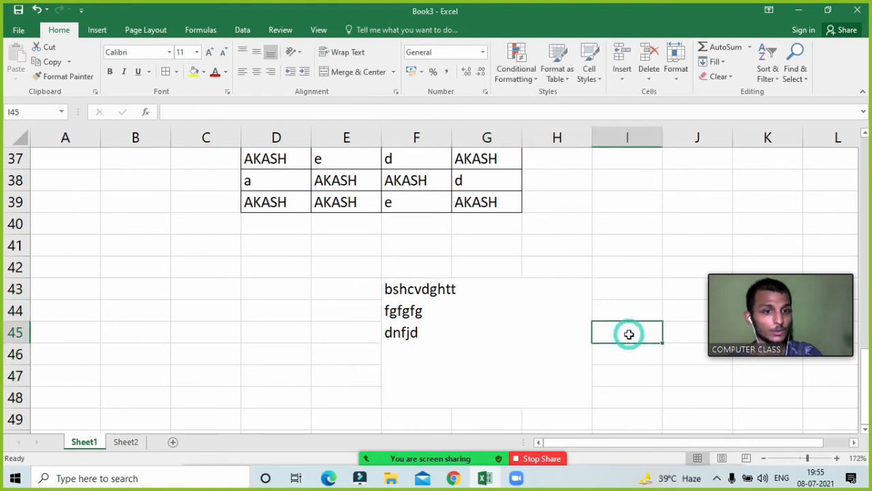
- Ask the Zoom participant with the raised hand to unmute, check the participant list again, and minimize it
left_click(370, 453)
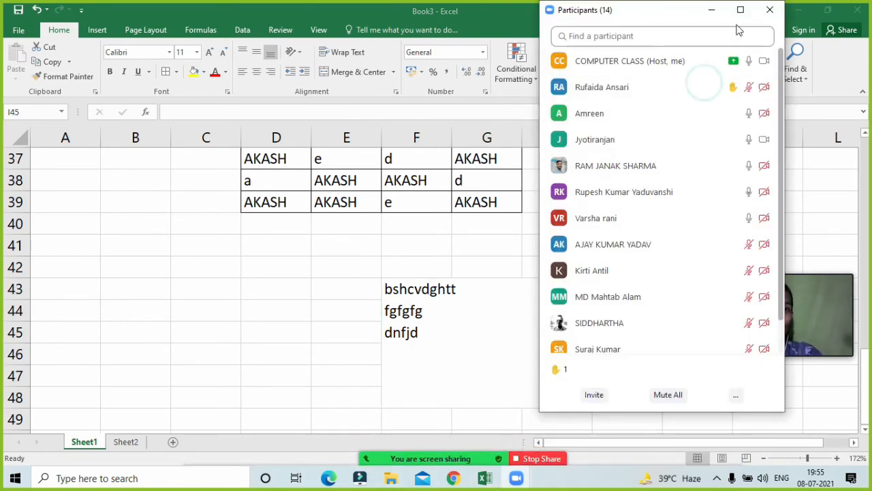
left_click(713, 10)
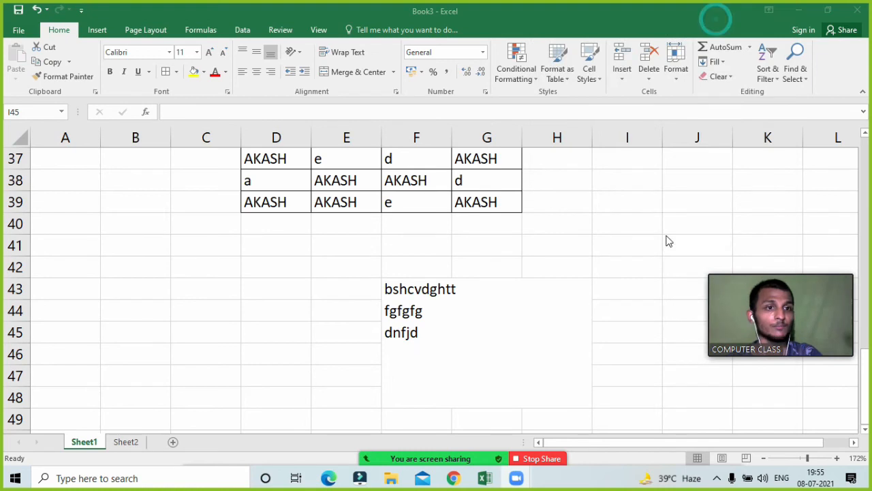
left_click(461, 305)
left_click(380, 357)
left_click(429, 340)
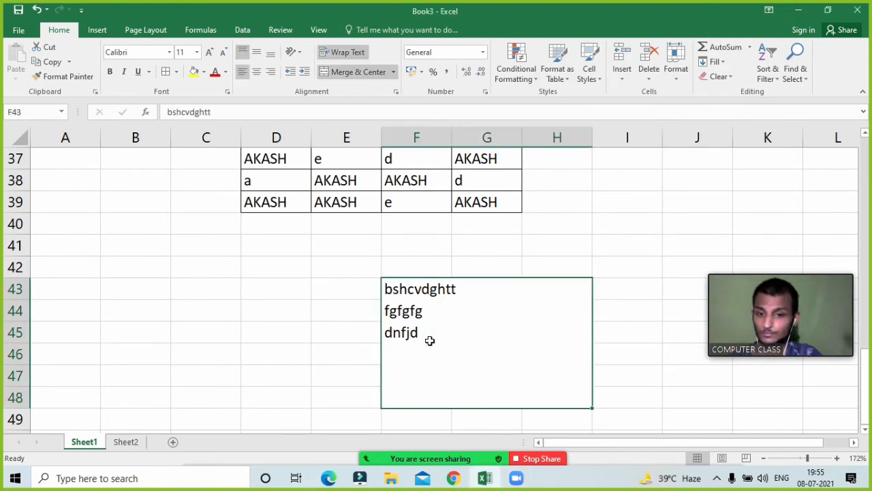
left_click(382, 447)
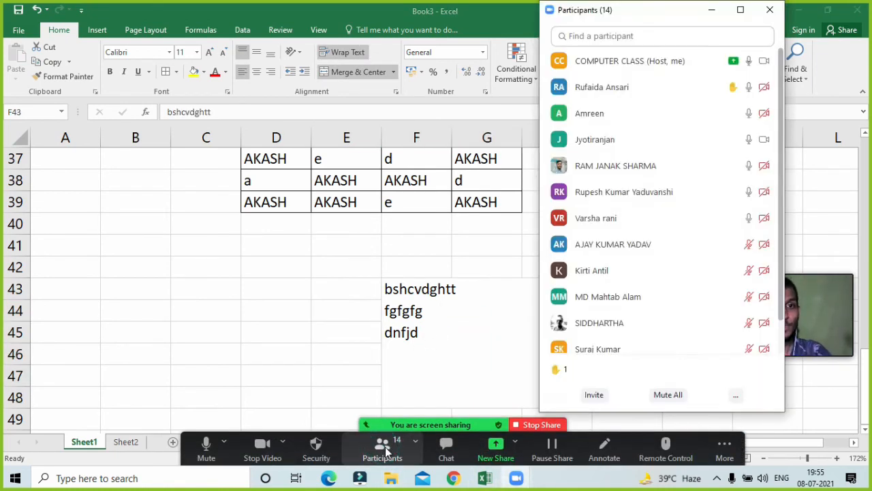
left_click(712, 9)
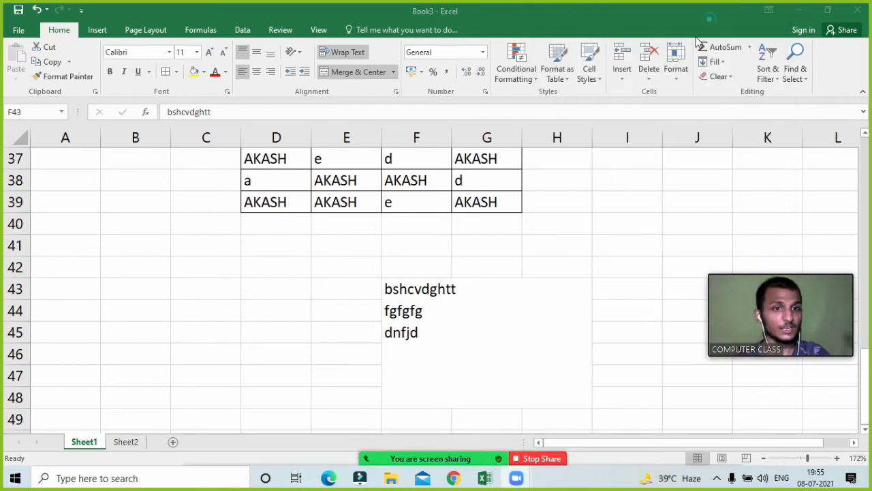
- Clear the three lines of text from merged cell F43:H48
left_click(487, 316)
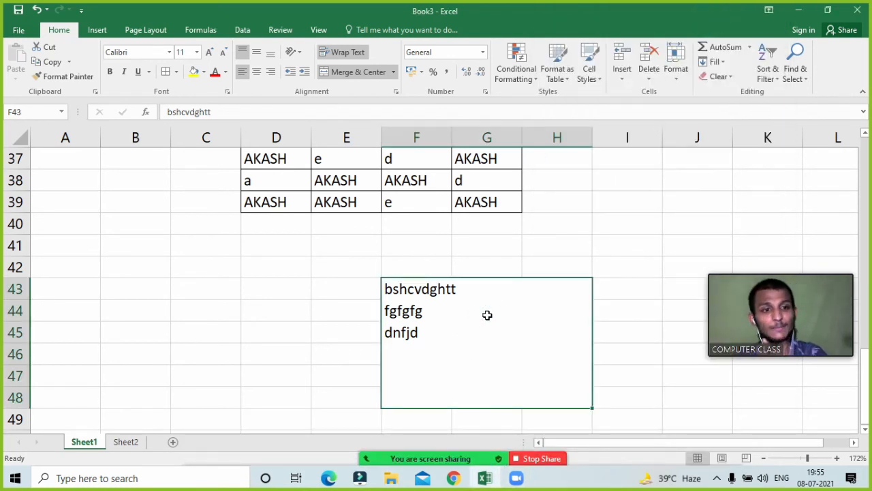
double_click(458, 289)
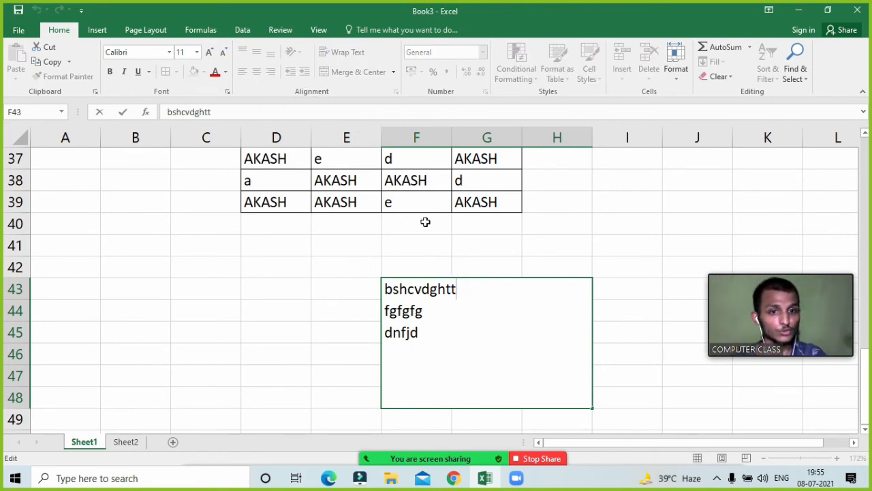
left_click(646, 316)
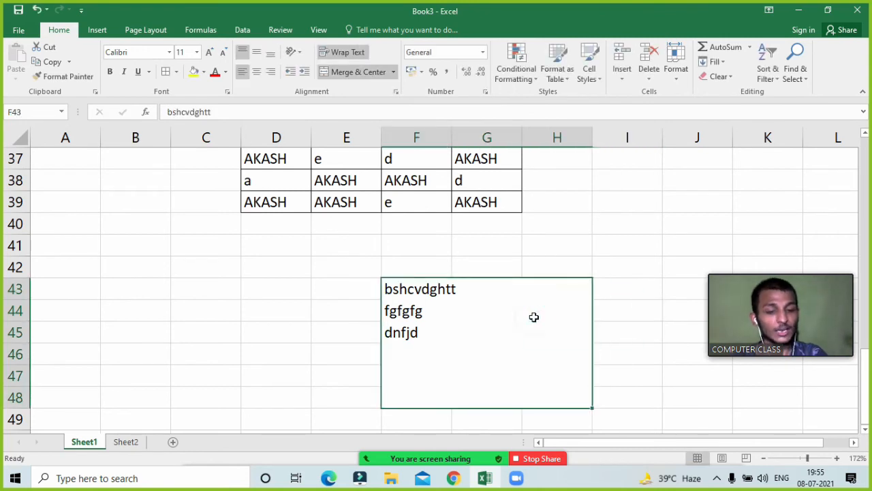
key("Delete")
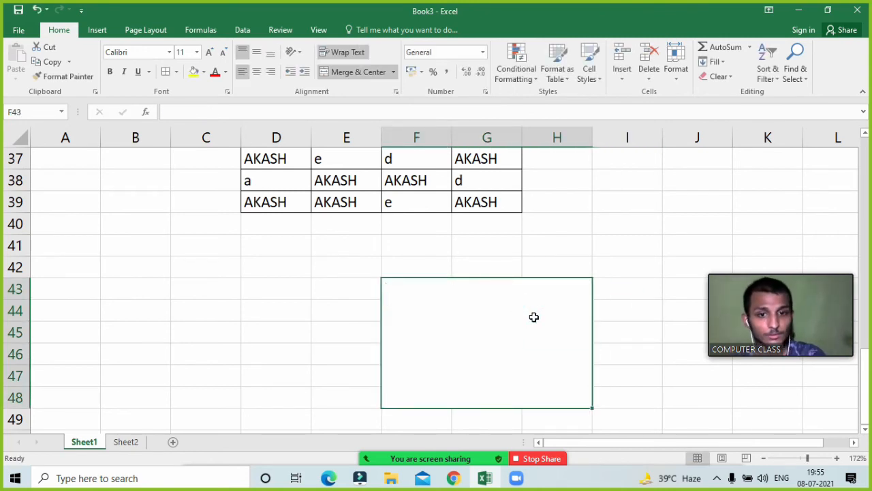
left_click(565, 249)
left_click(512, 380)
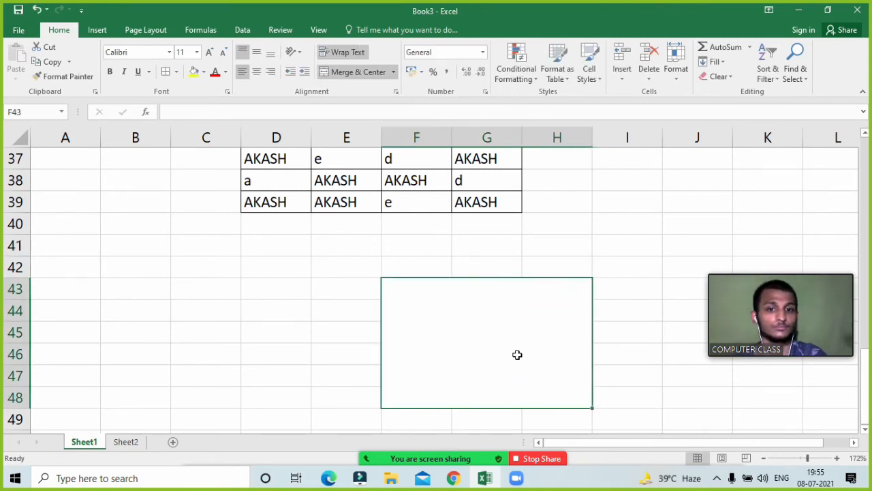
left_click(604, 283)
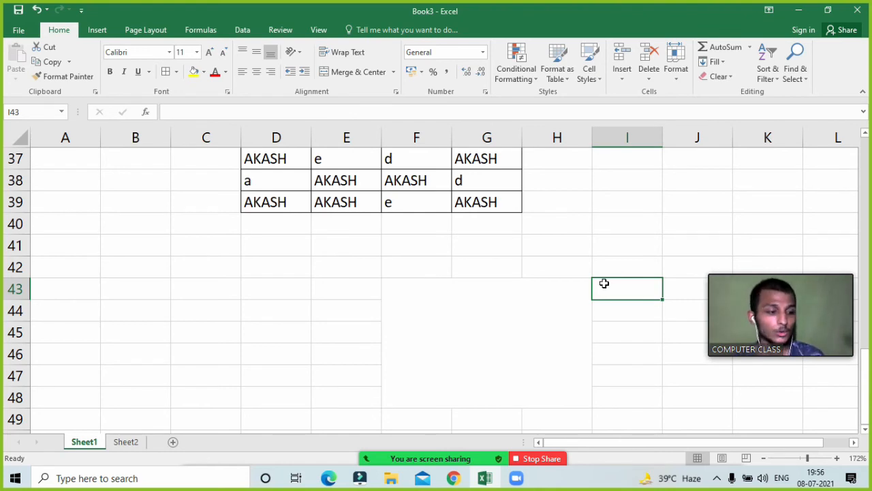
- Check the microphone status and raised hands in the Zoom participant list, and minimize the list to return to Sheet1
scroll(604, 283, "up", 3)
scroll(459, 335, "down", 2)
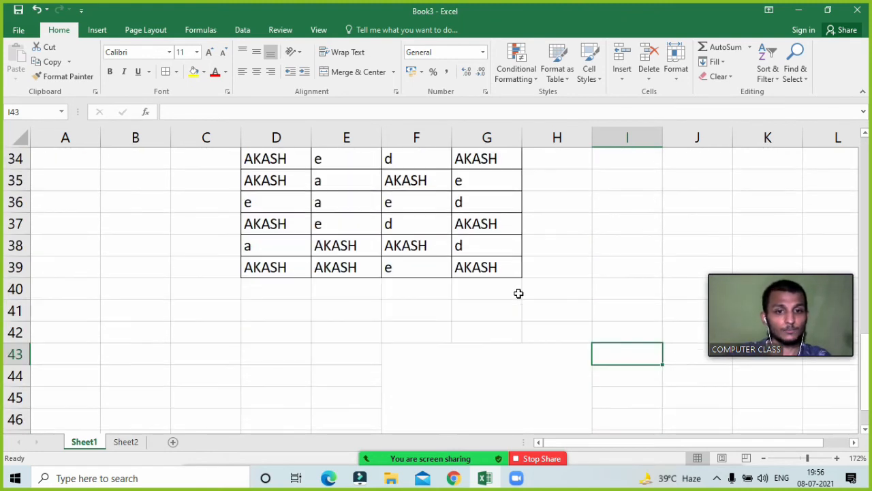
left_click(515, 340)
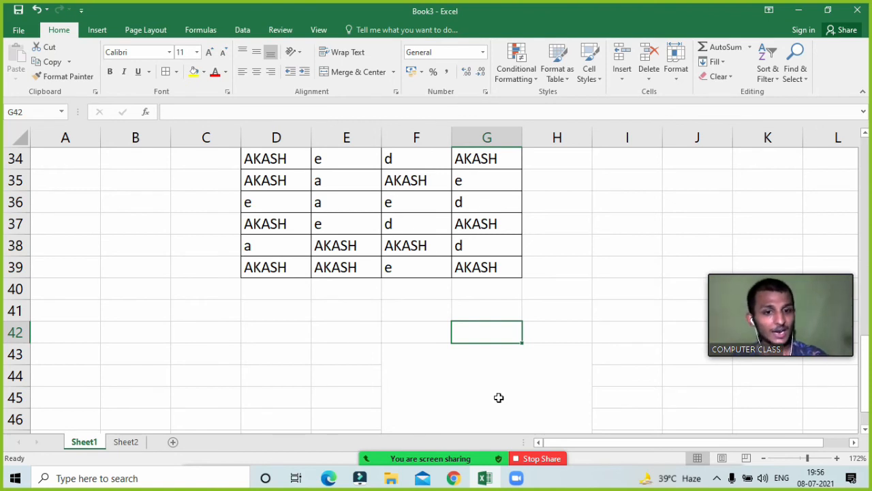
mouse_move(466, 456)
left_click(383, 449)
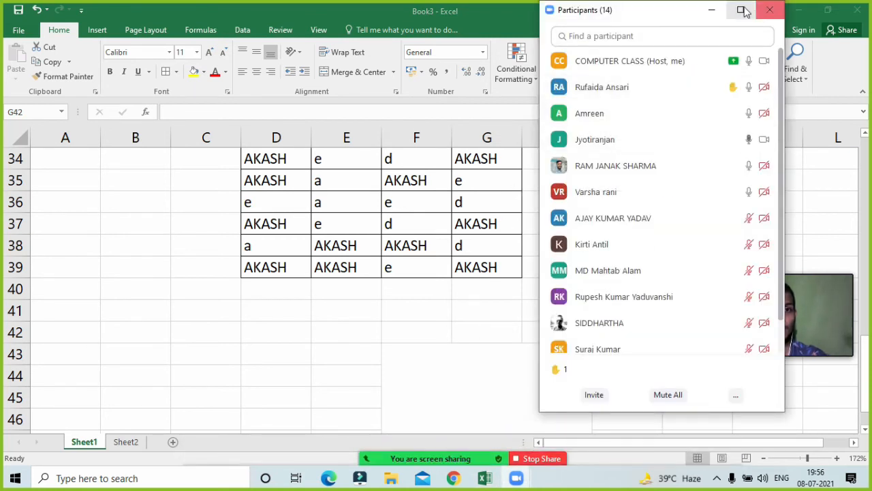
left_click(710, 11)
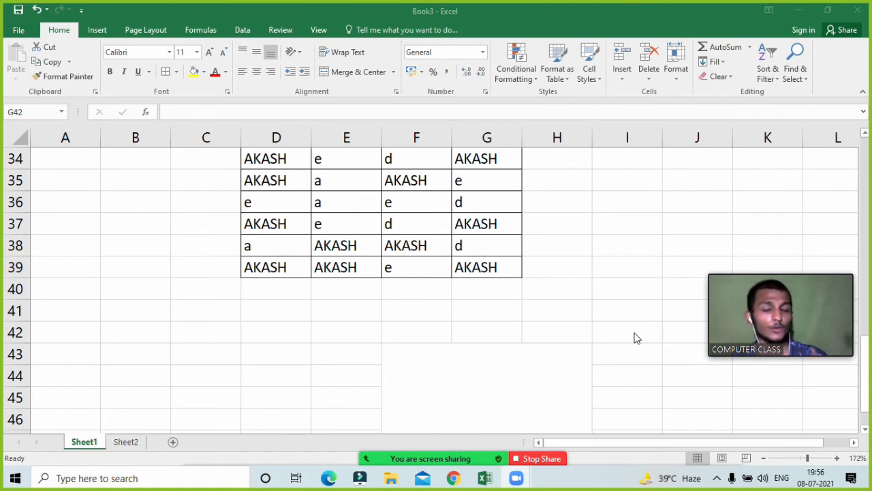
left_click(604, 257)
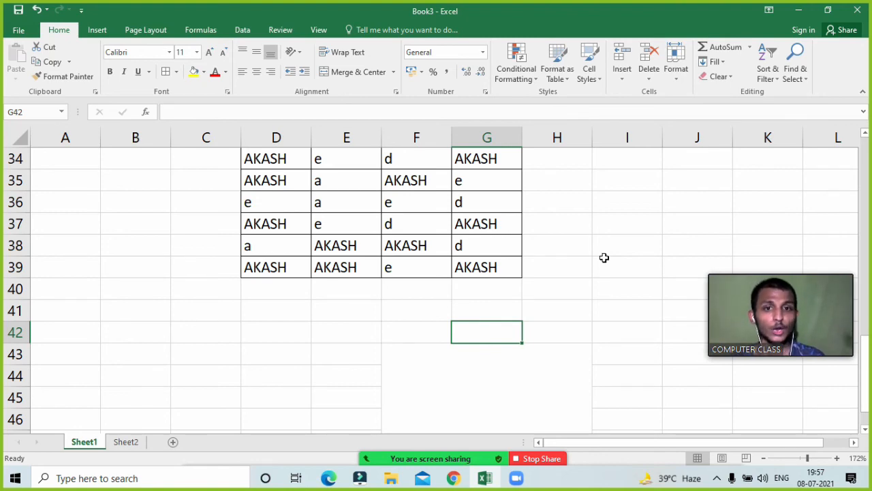
- Switch to Sheet2 and clear the contents of the range A1:L8
scroll(604, 257, "up", 11)
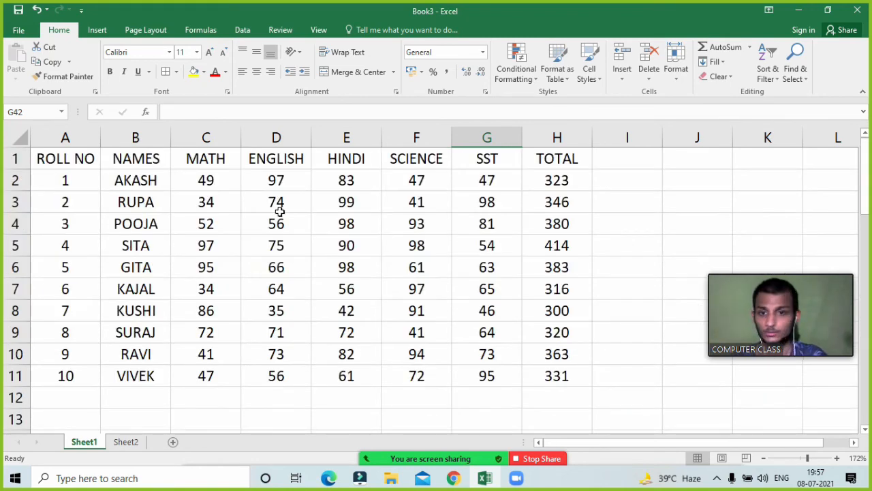
scroll(312, 259, "down", 8)
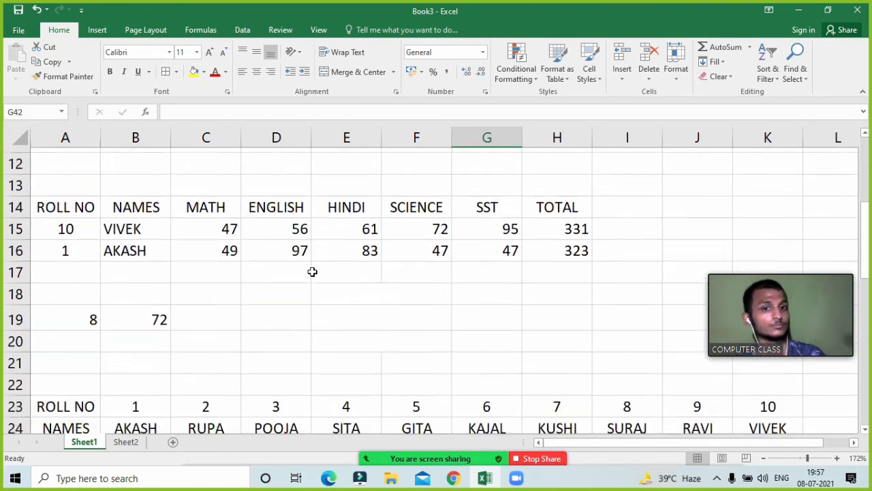
scroll(313, 272, "down", 4)
scroll(313, 272, "up", 12)
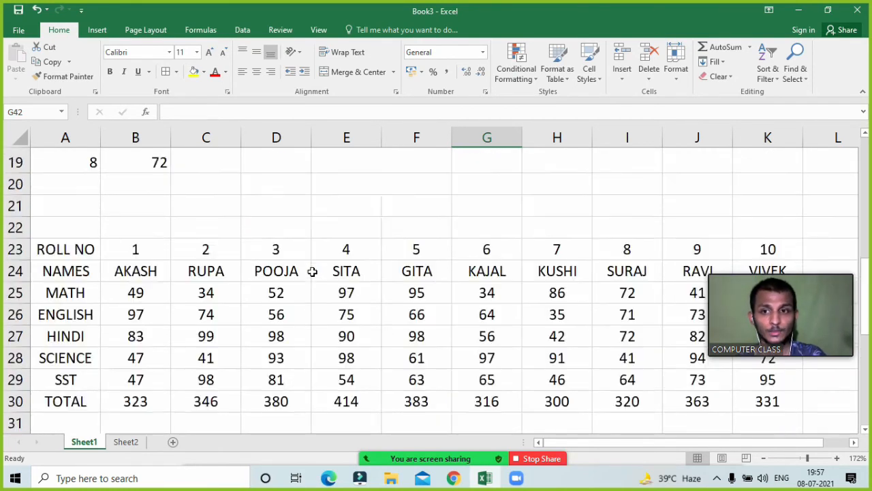
left_click(122, 442)
left_click_drag(42, 146, 471, 236)
key("Delete")
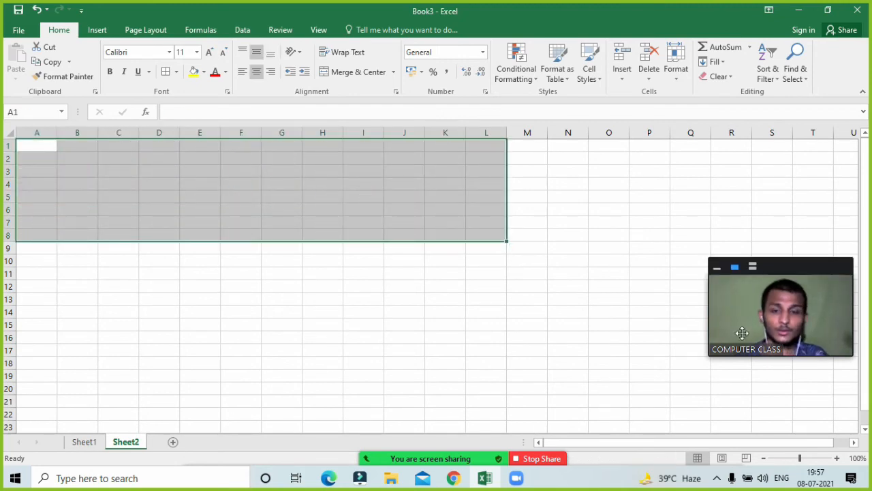
left_click_drag(800, 458, 810, 458)
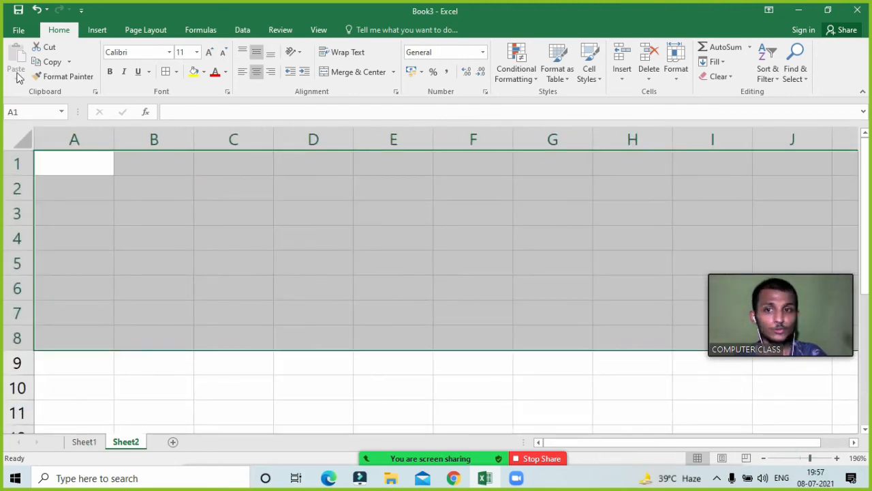
left_click(62, 180)
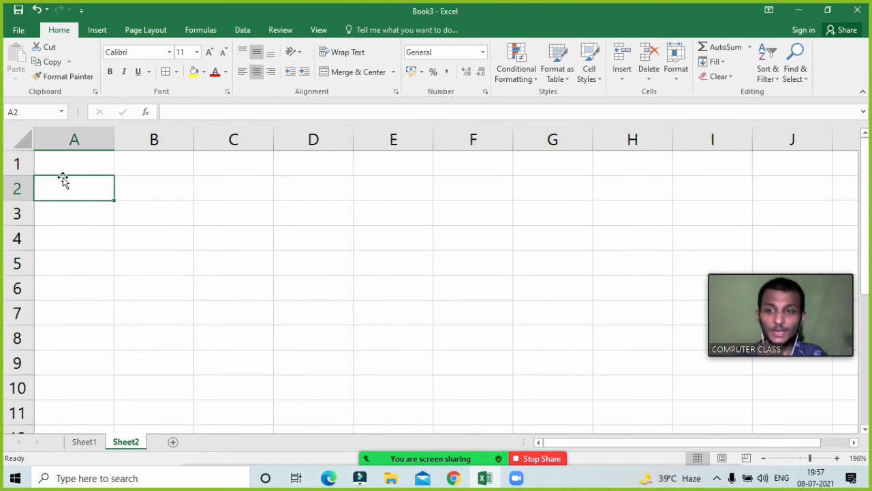
left_click(57, 162)
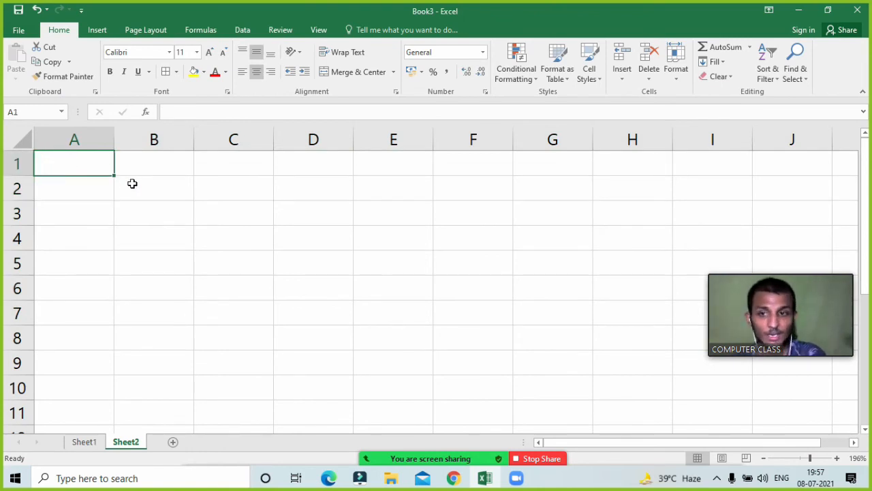
left_click(64, 138)
left_click(151, 139)
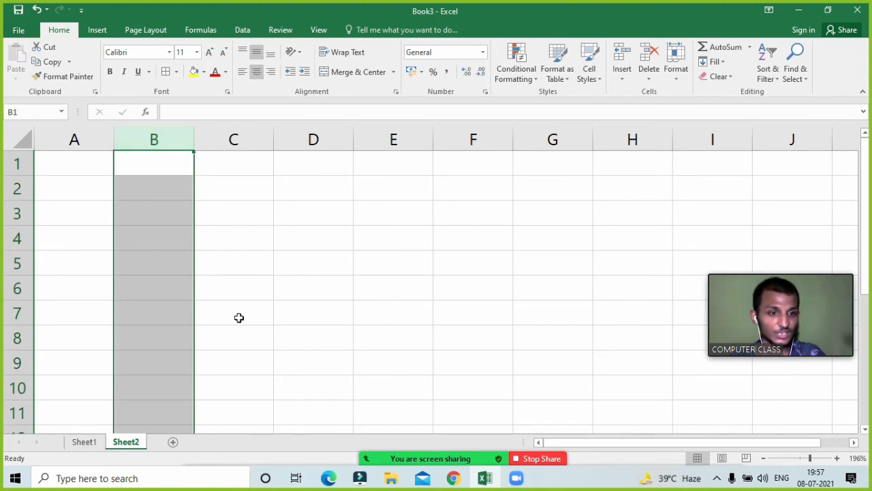
left_click(78, 180)
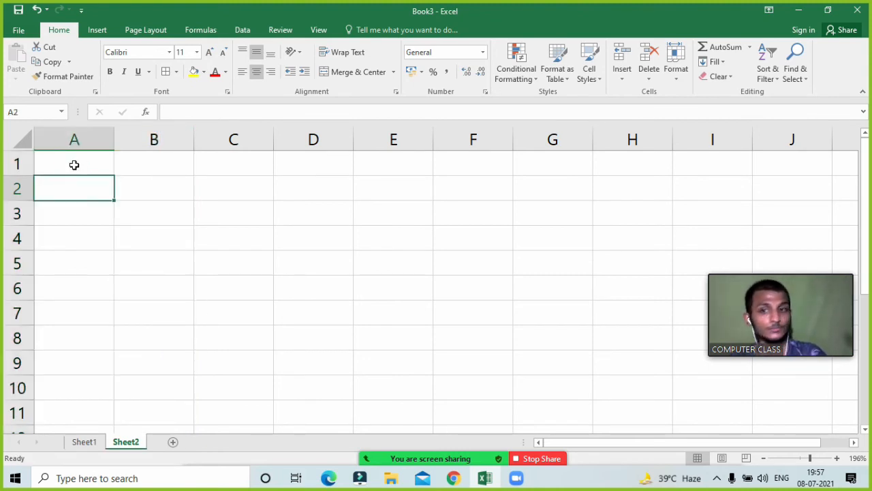
- Turn off middle vertical alignment for A1:C6, and enter 20 in A1 and 50 in B1
left_click_drag(74, 164, 210, 294)
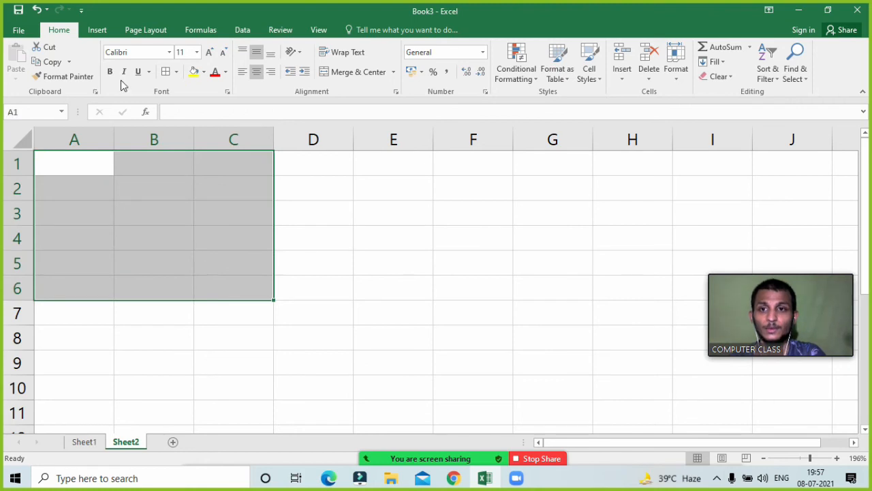
left_click(256, 52)
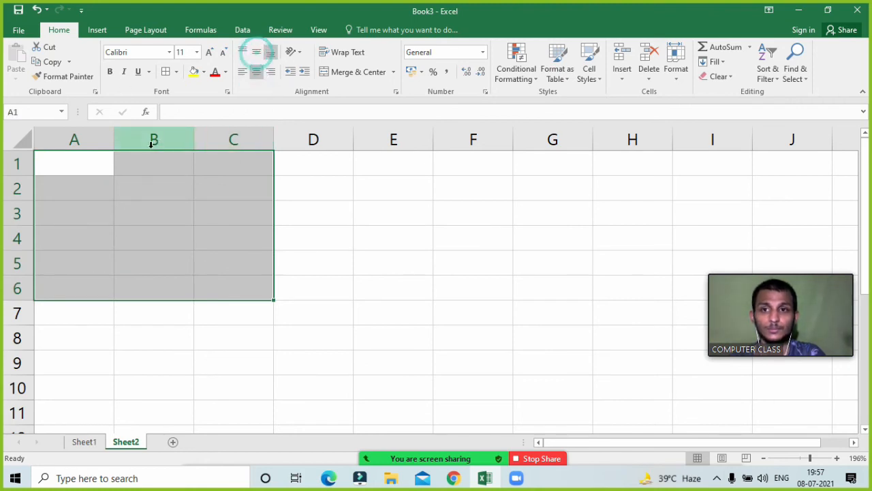
left_click(98, 161)
type("20")
key("Tab")
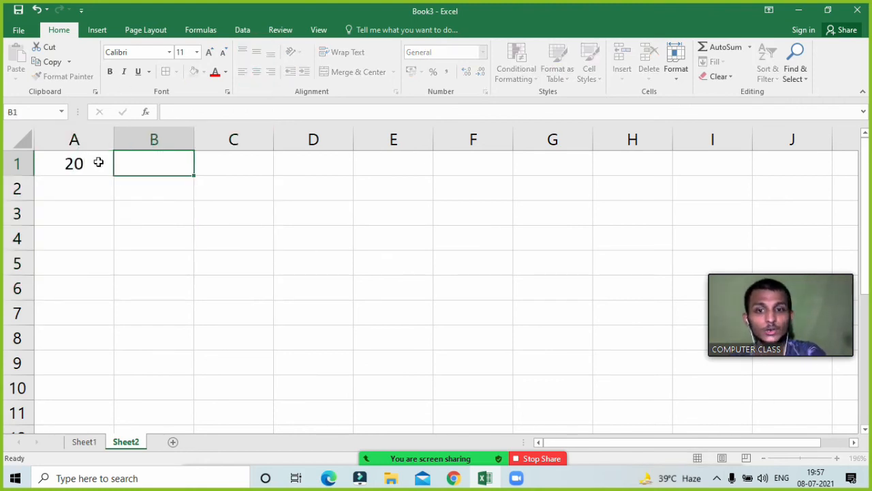
type("2")
key("BackSpace")
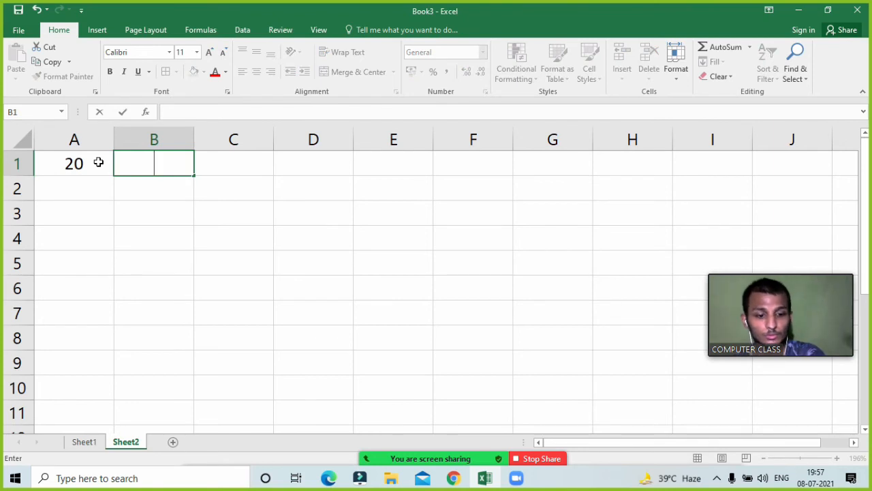
type("50")
key("Return")
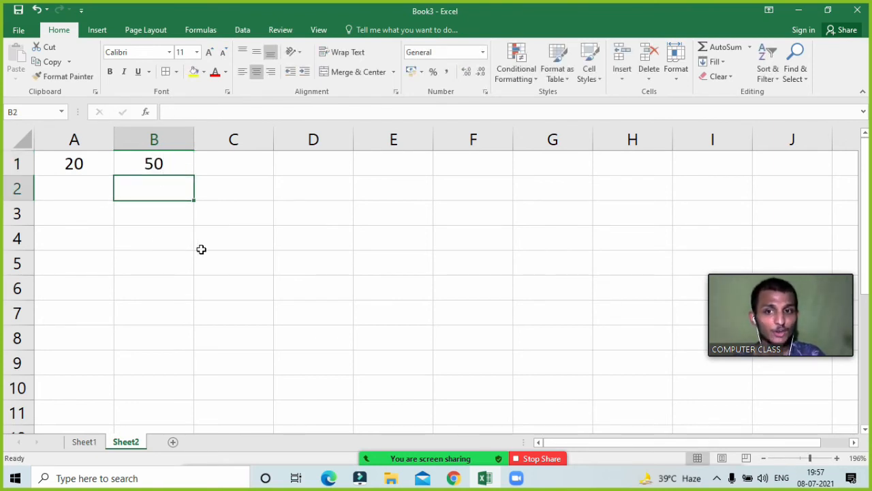
- Enter the condition labels A>B in cell C1 and B>A in cell C2
left_click(211, 167)
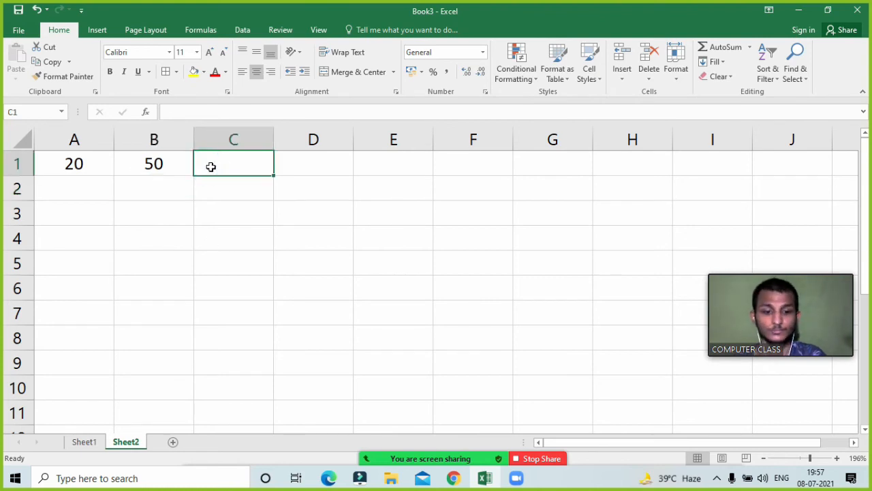
type("A>B")
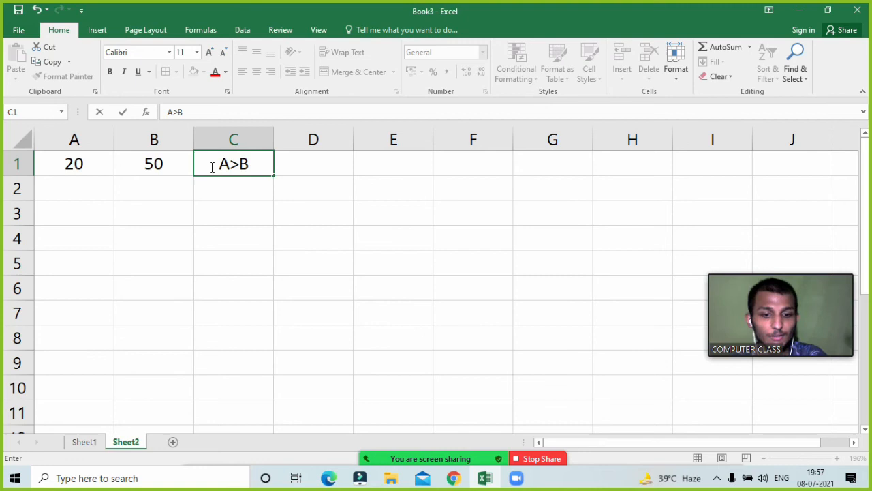
key("Return")
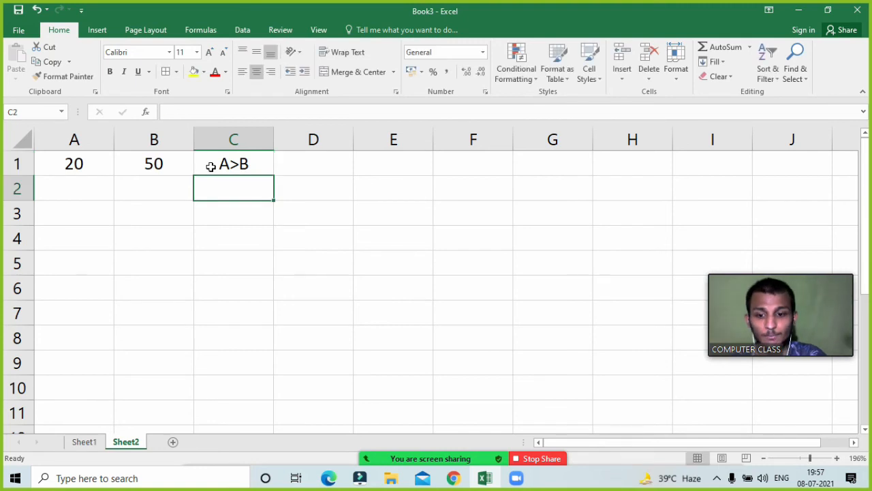
type("B>A")
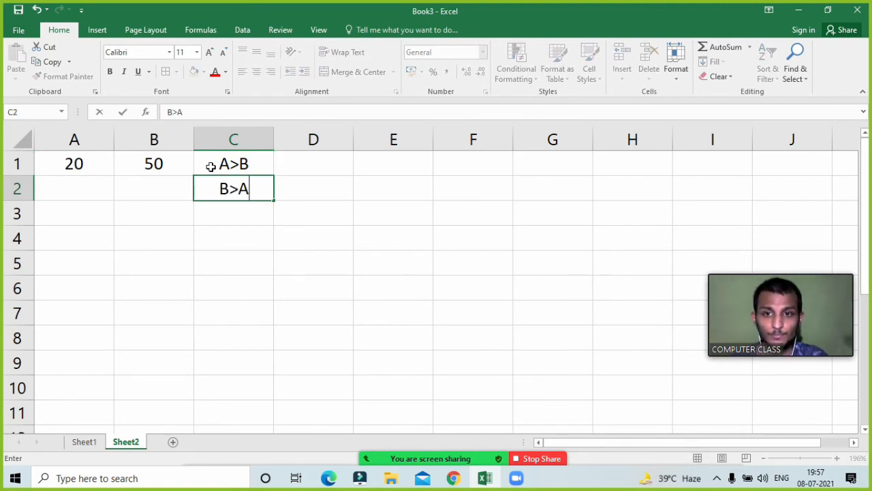
key("Return")
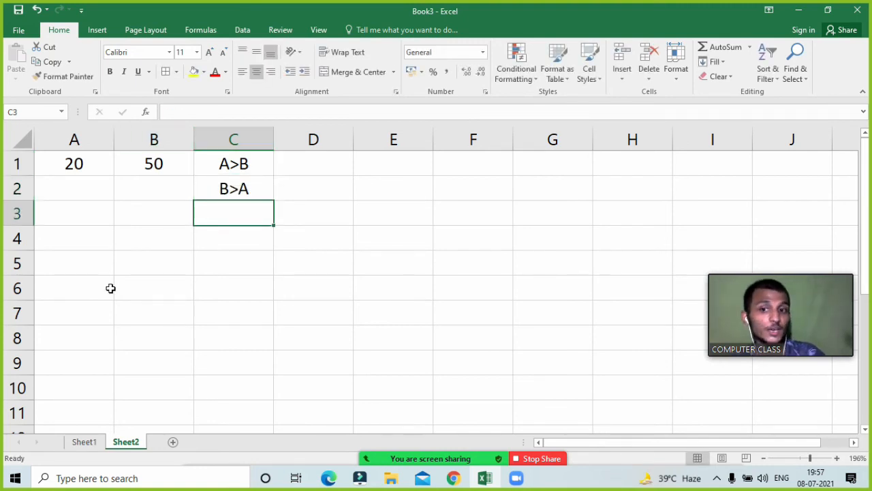
- Merge and center the range A5:C5, and select the two numbers in A1:B1 to point them out
left_click_drag(94, 259, 232, 263)
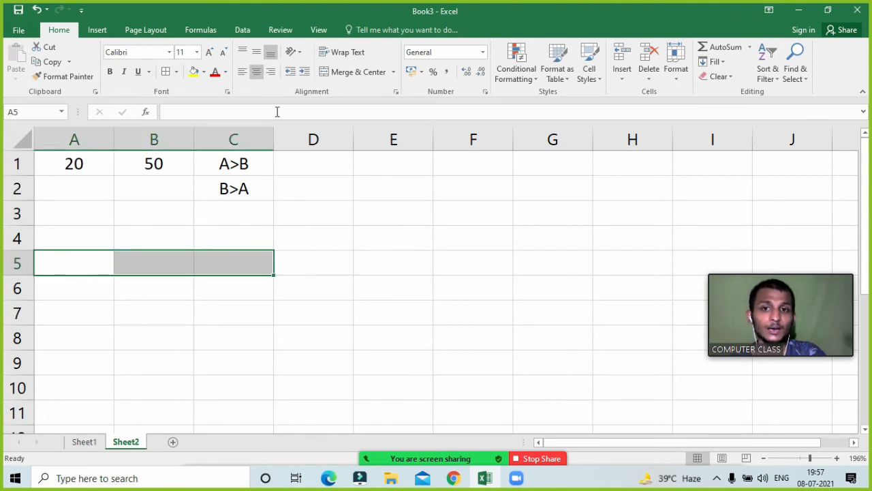
left_click(358, 72)
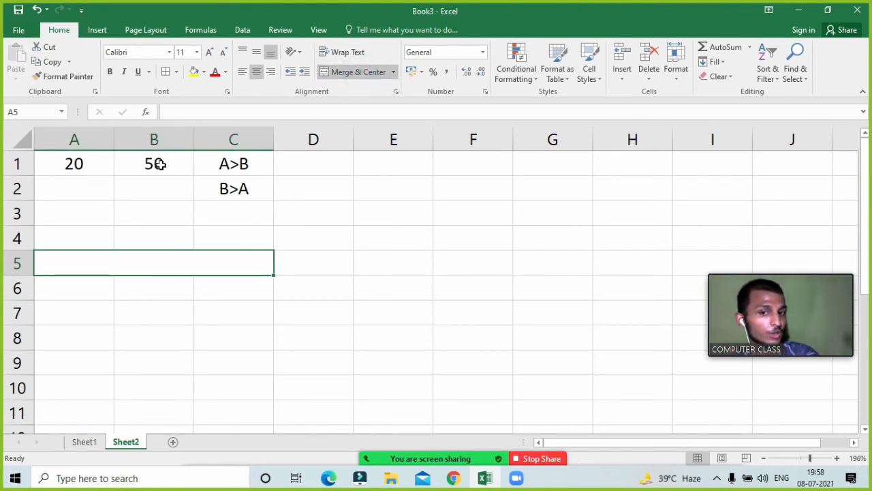
left_click(83, 164)
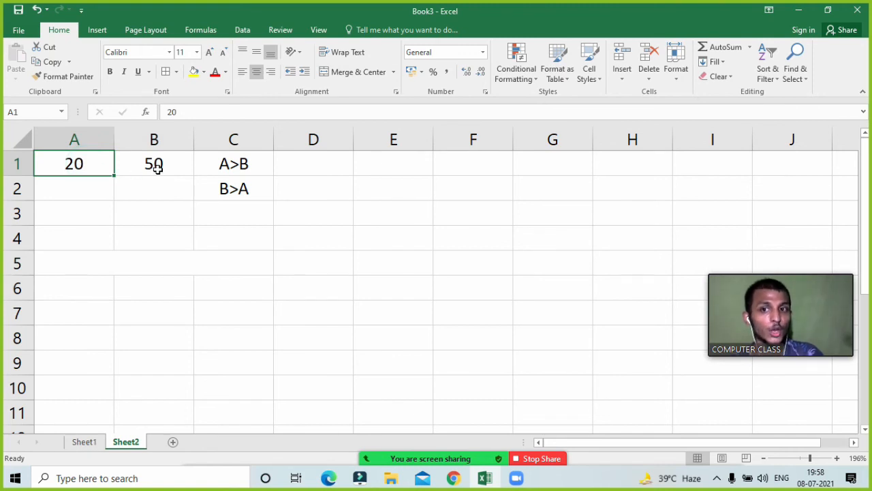
left_click_drag(157, 169, 106, 165)
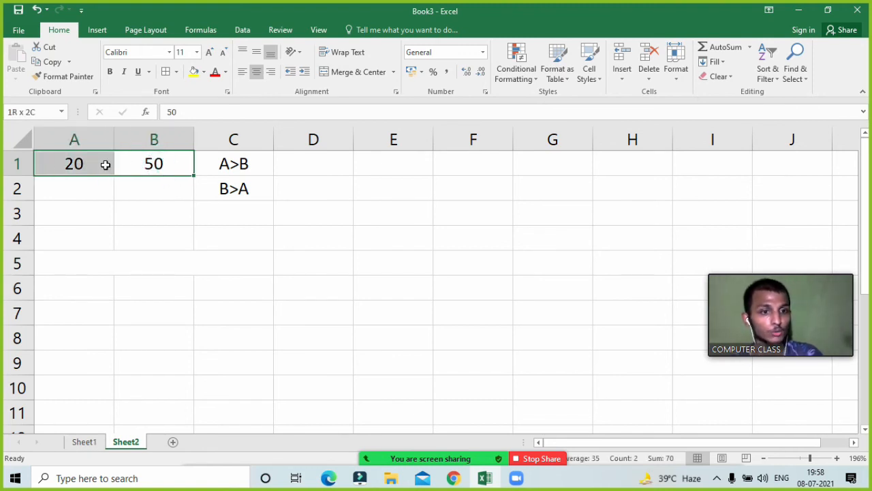
- Enter the operation labels SUM in cell D1 and SUB in cell D2, beside the conditions
left_click(288, 154)
type("S")
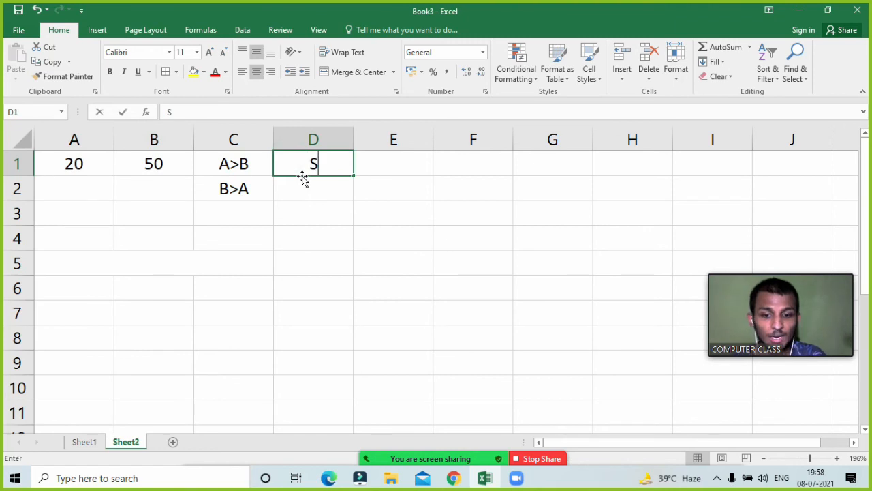
type("UM")
key("Return")
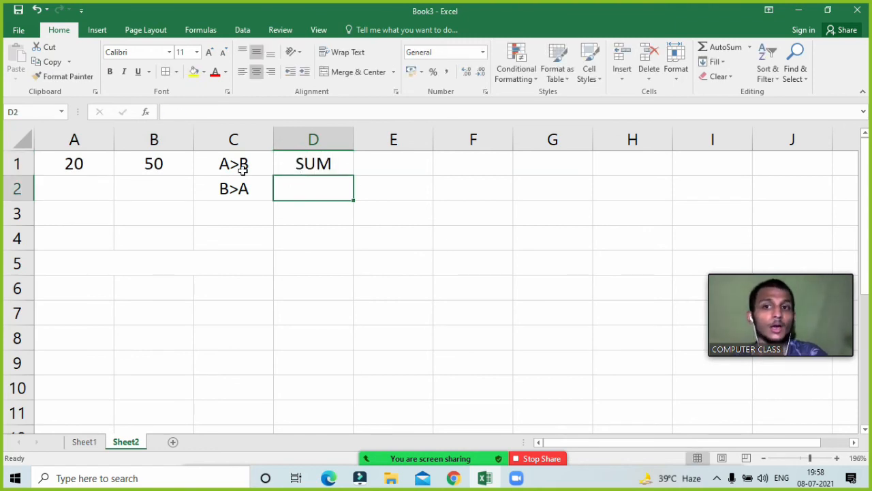
left_click(169, 161)
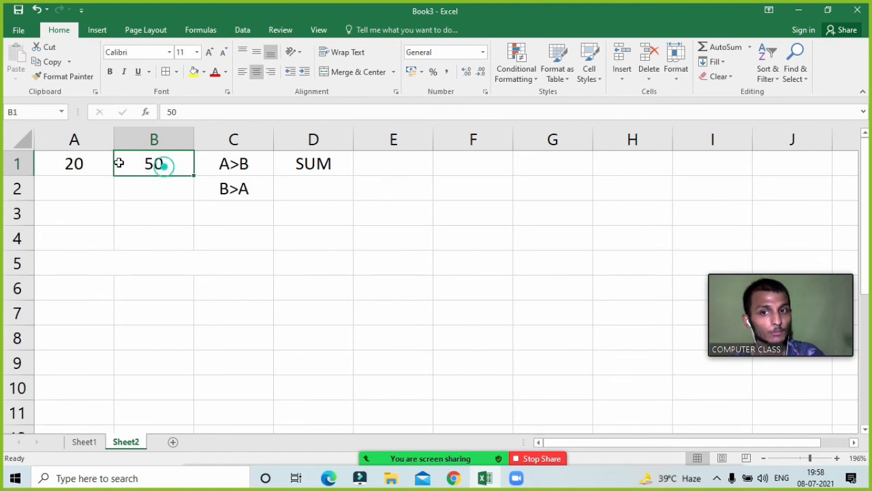
left_click_drag(168, 167, 102, 165)
left_click(337, 197)
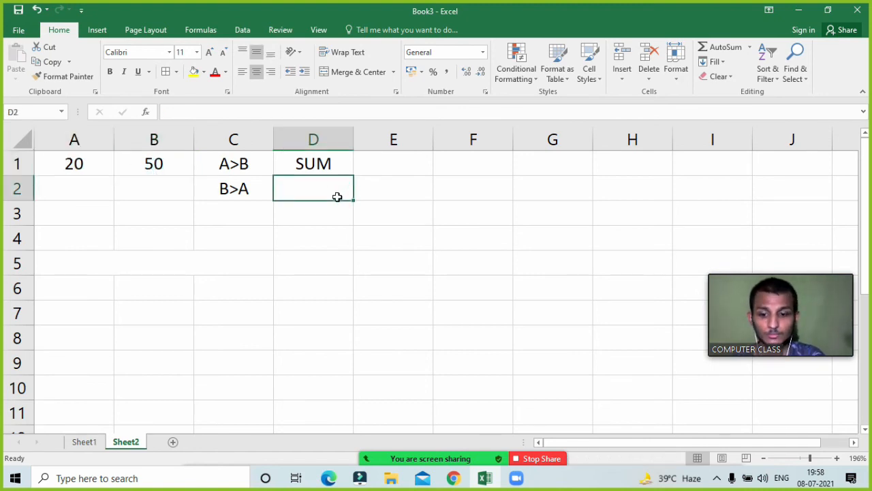
type("SUB")
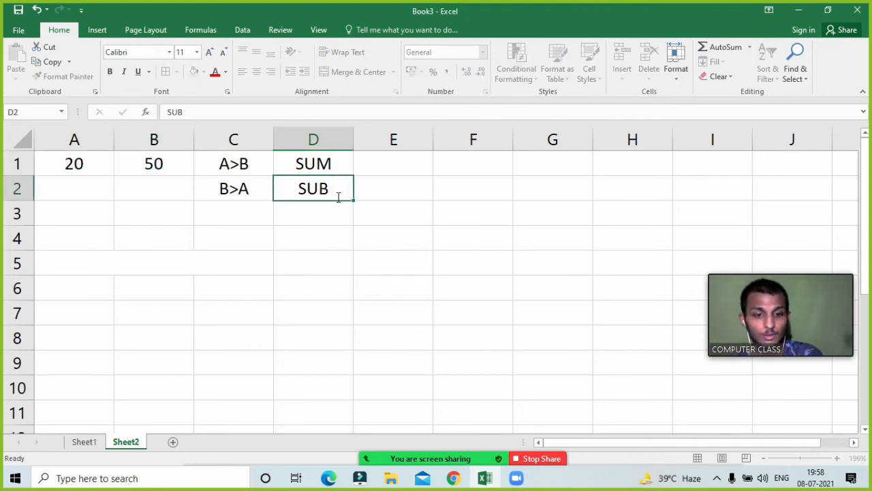
key("Return")
- Start an IF formula in the merged cell A5:C5 with =if(
left_click(145, 261)
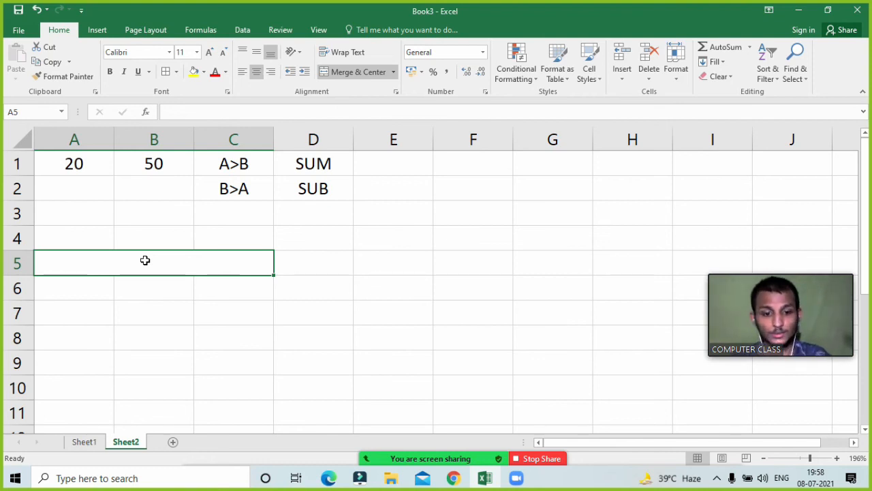
type("=if(")
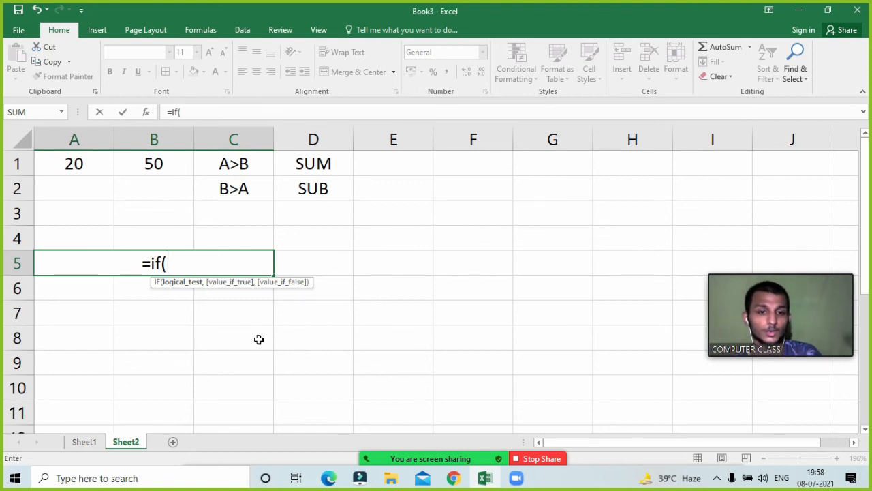
- Lower the raised hand in the Zoom participant list, check the list again for the next raised hand, and minimize it
mouse_move(364, 436)
left_click(396, 453)
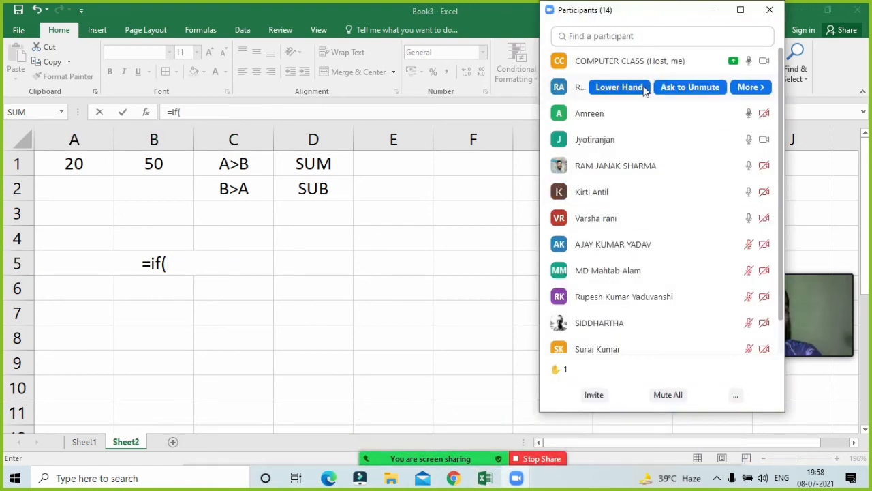
left_click(643, 88)
left_click(712, 10)
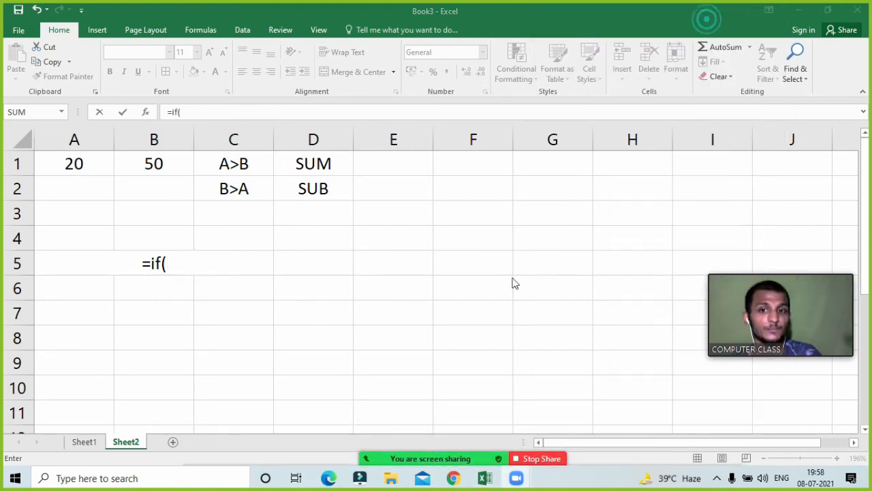
left_click(168, 273)
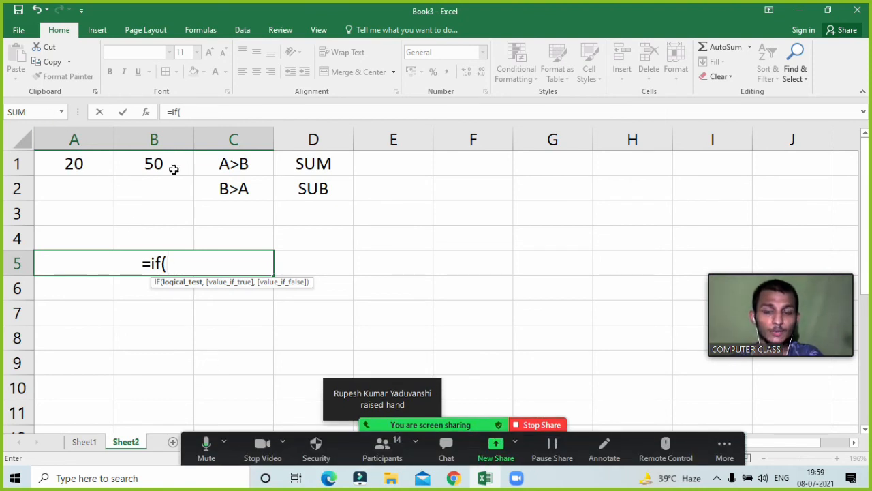
left_click(381, 453)
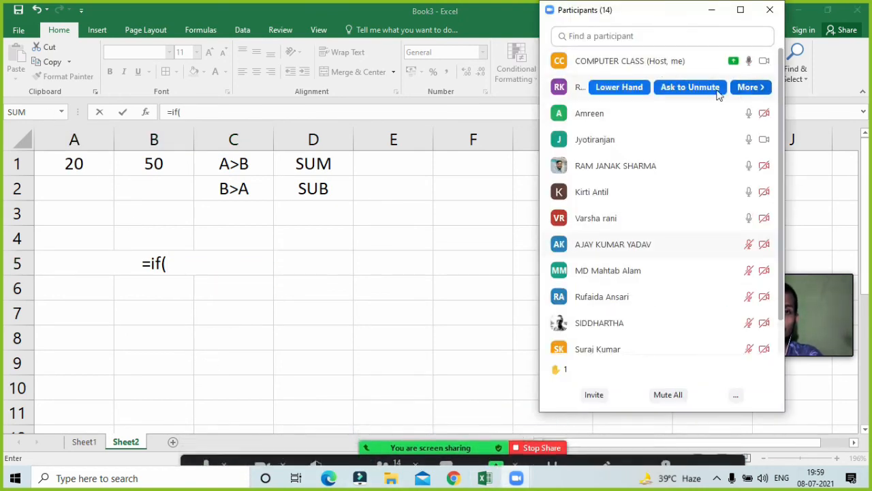
left_click(720, 5)
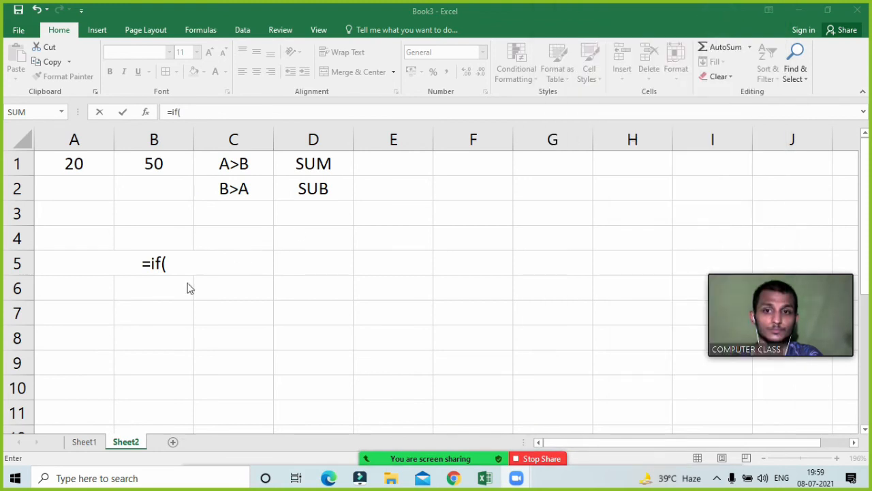
- Try to continue the IF formula in merged cell A5 with the arguments A1 and B1, a comma and an opening quotation mark
left_click(68, 164)
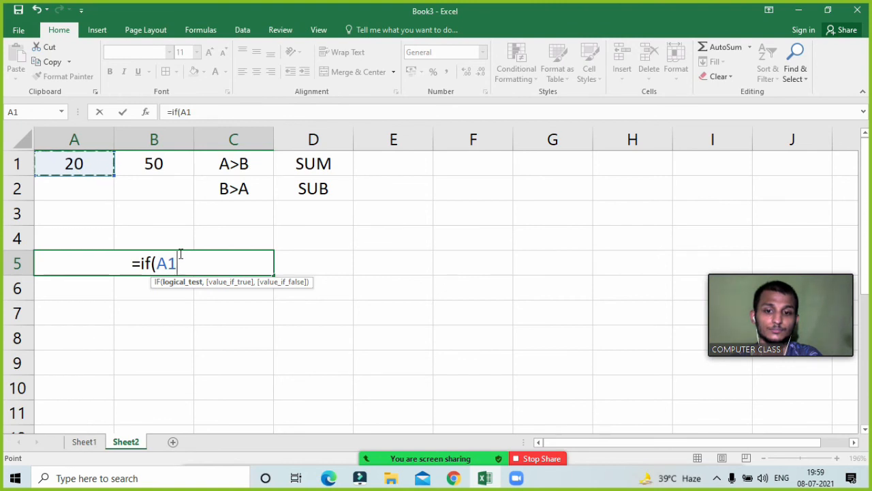
type(",")
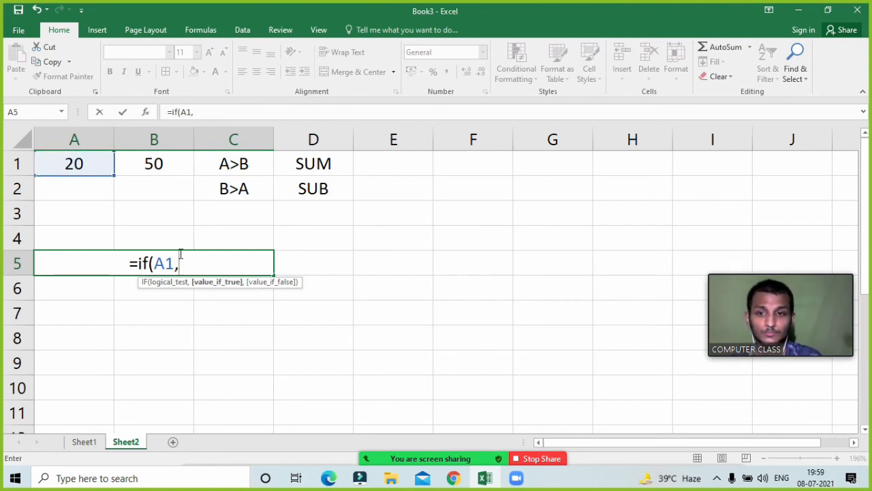
left_click(169, 166)
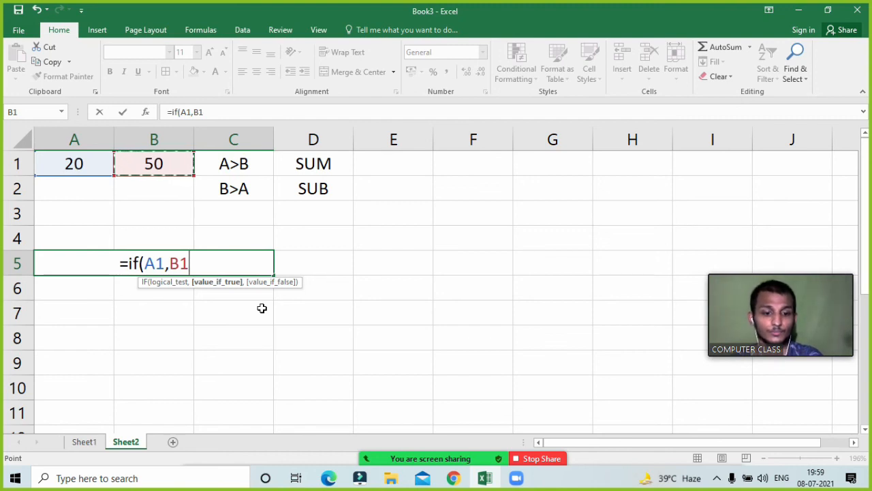
type("\"")
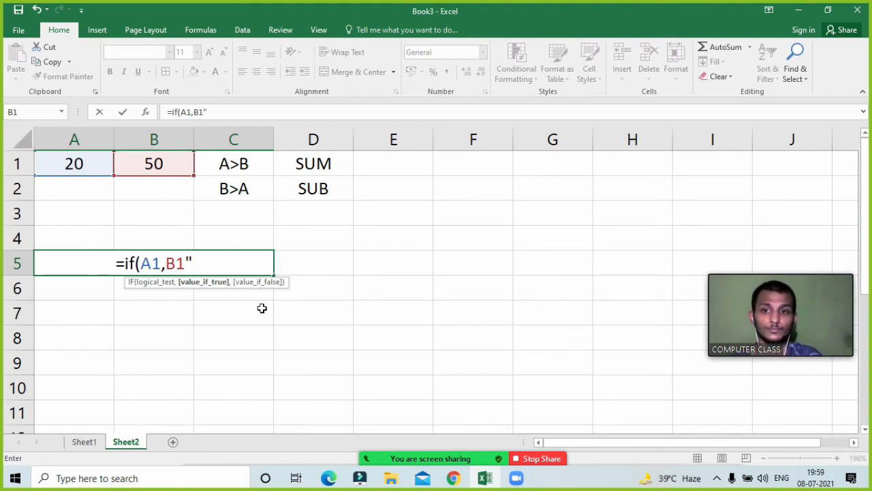
key("BackSpace")
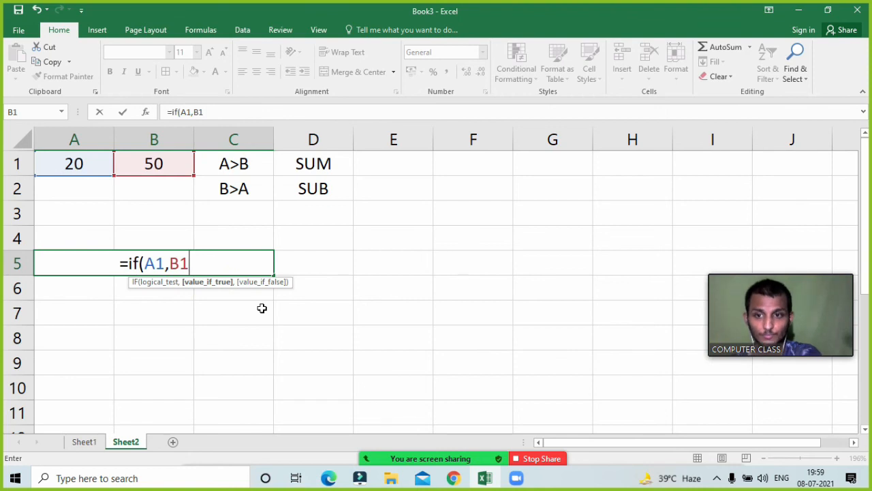
type(",\"")
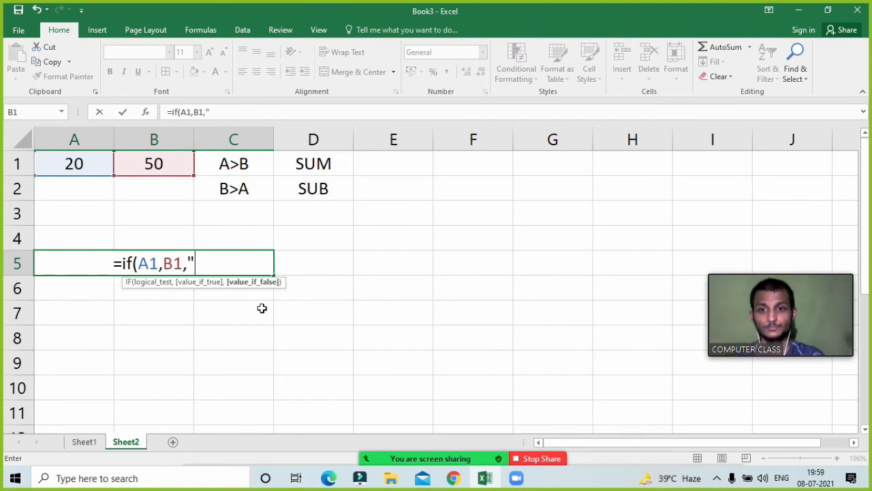
- Dismiss the formula correction dialogs, remove the stray quotation mark and try C1sum( as the IF formula's third argument
left_click(225, 170)
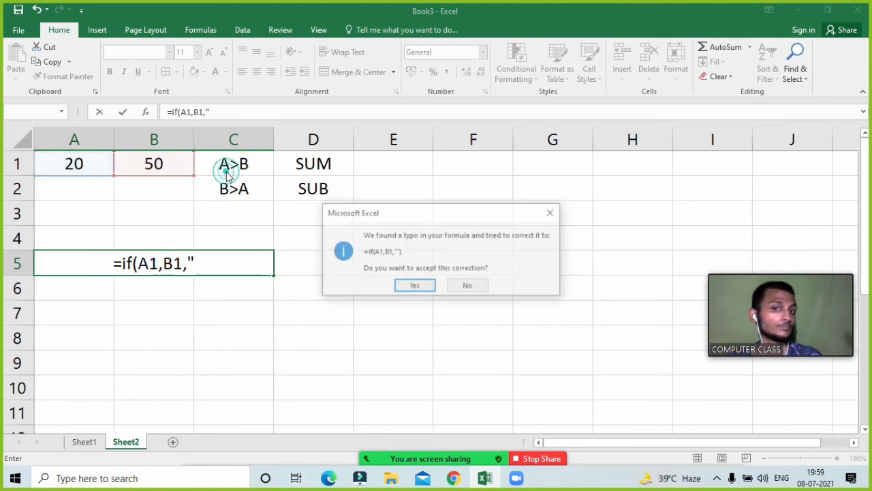
left_click(552, 212)
left_click(394, 266)
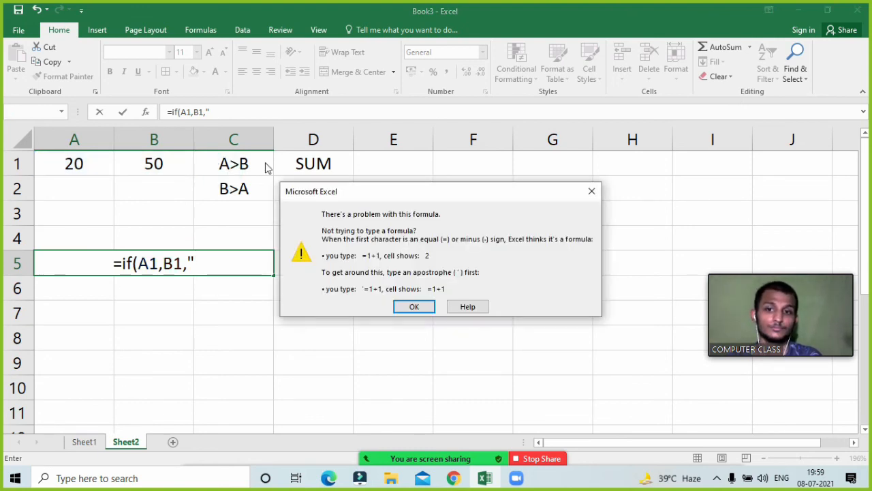
left_click(593, 190)
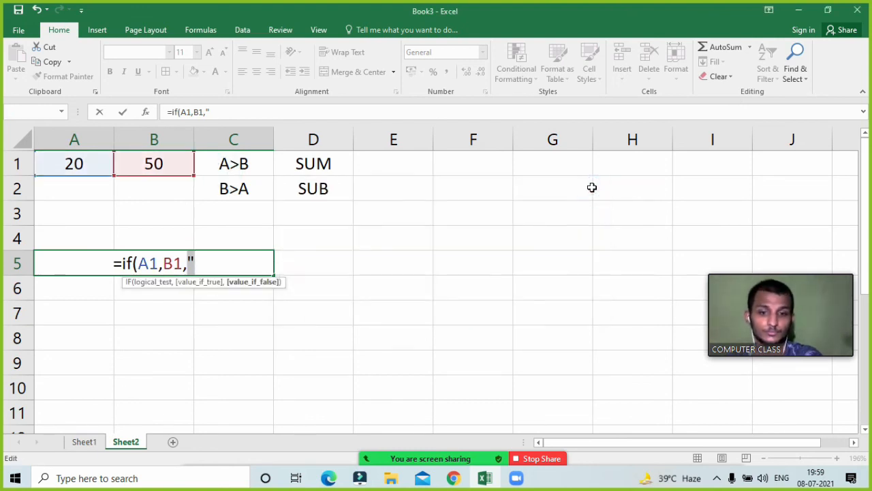
key("BackSpace")
left_click(262, 165)
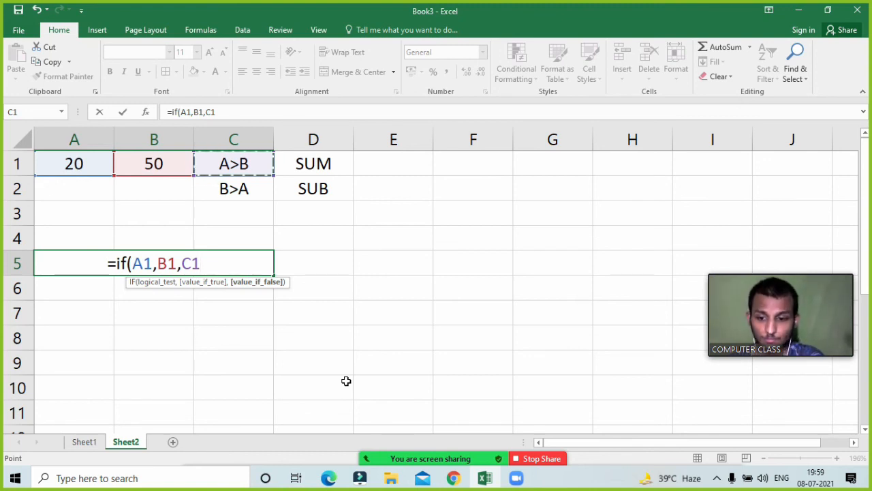
type("sum")
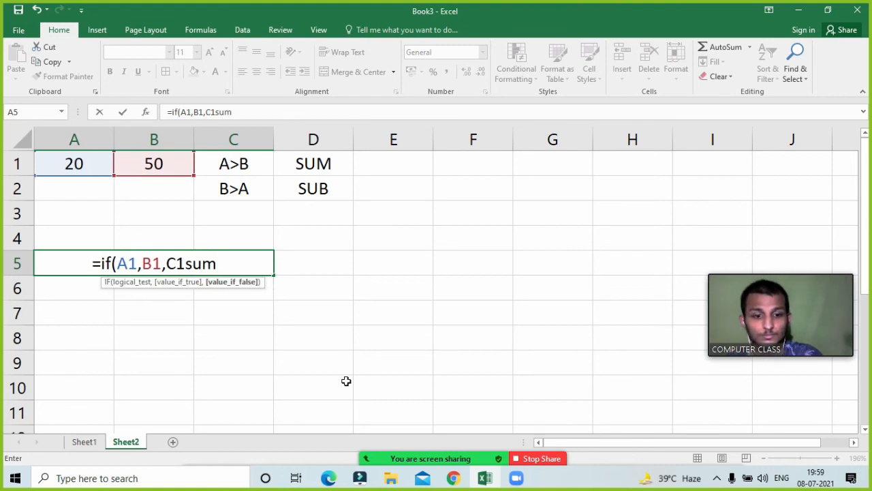
type("(")
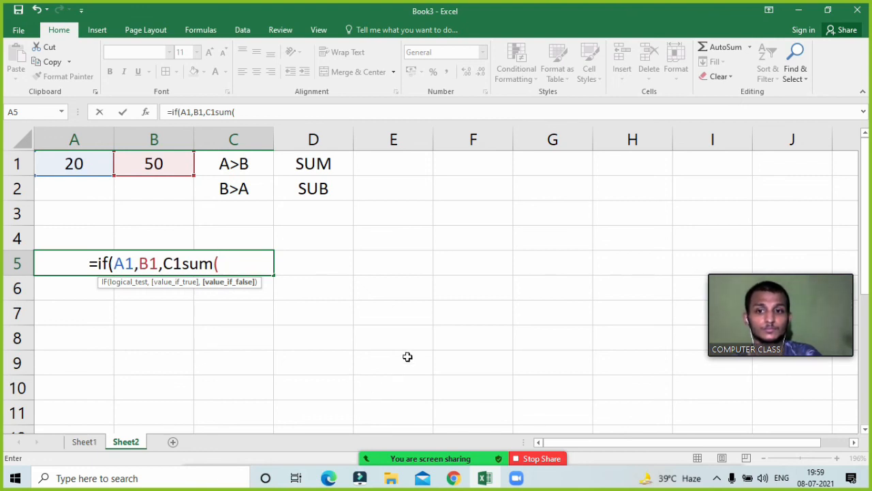
- Check the Zoom participant list for the raised hand and minimize the list
mouse_move(845, 349)
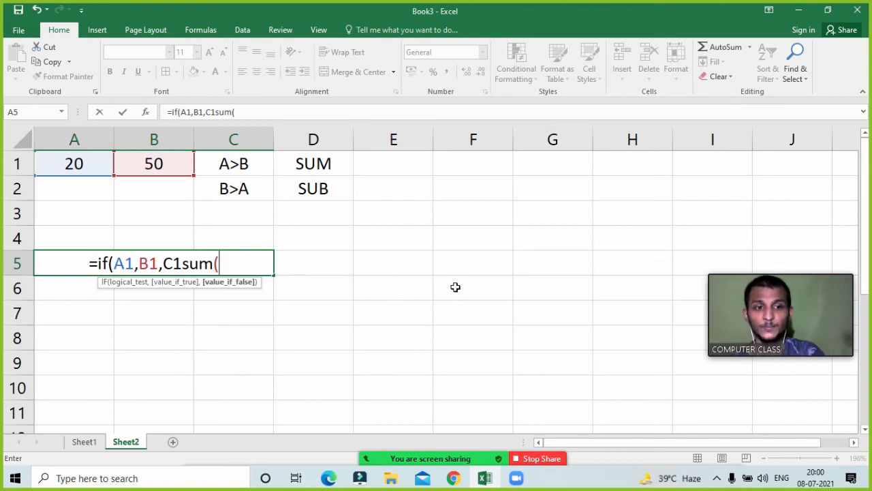
left_click(413, 443)
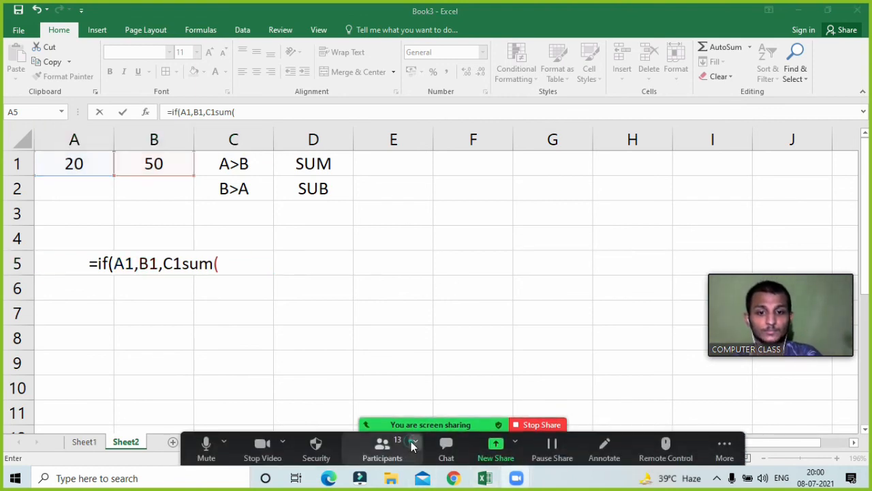
left_click(382, 444)
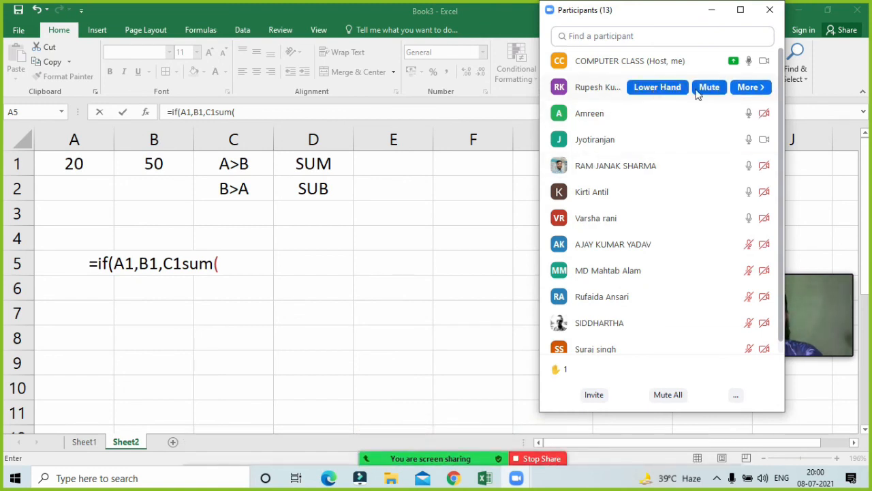
left_click(712, 12)
- Erase the entire unfinished IF formula from merged cell A5 and reselect the empty cell
left_click(223, 256)
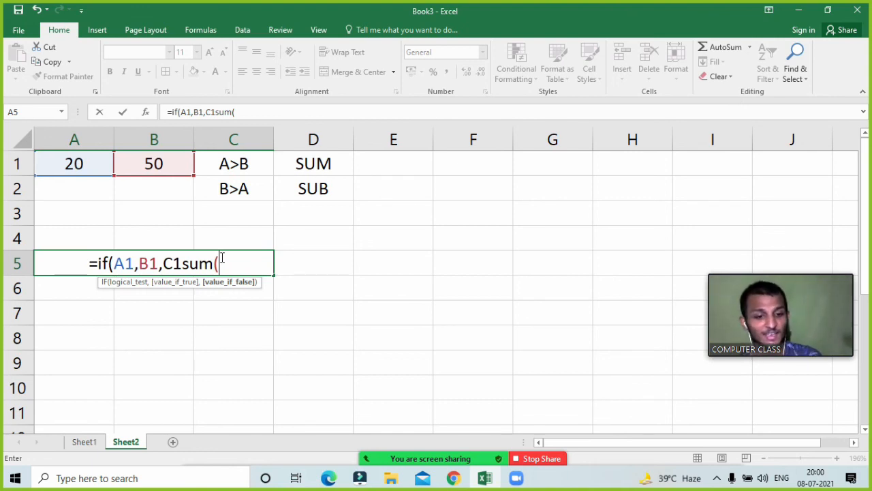
key("BackSpace")
key("BackSpace")
key("BackSpace")
key("BackSpace")
key("BackSpace")
key("BackSpace")
key("BackSpace")
key("BackSpace")
key("BackSpace")
key("BackSpace")
key("BackSpace")
key("BackSpace")
key("BackSpace")
key("BackSpace")
key("BackSpace")
key("BackSpace")
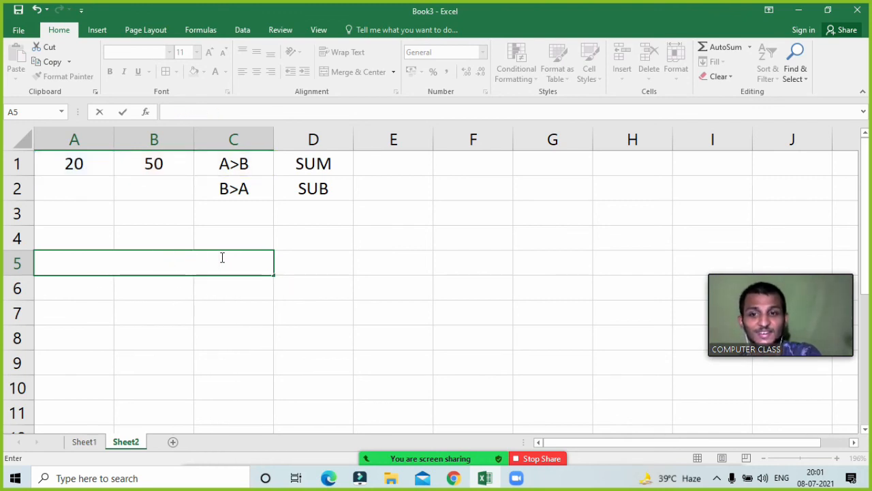
key("Return")
key("Up")
- Start an IF formula in merged cell A5 with the logical test A1>B1
type("=")
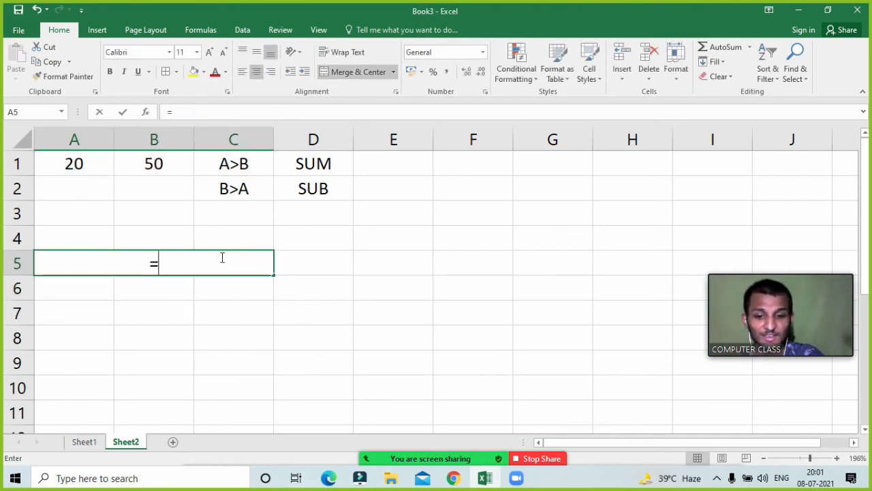
type("if(")
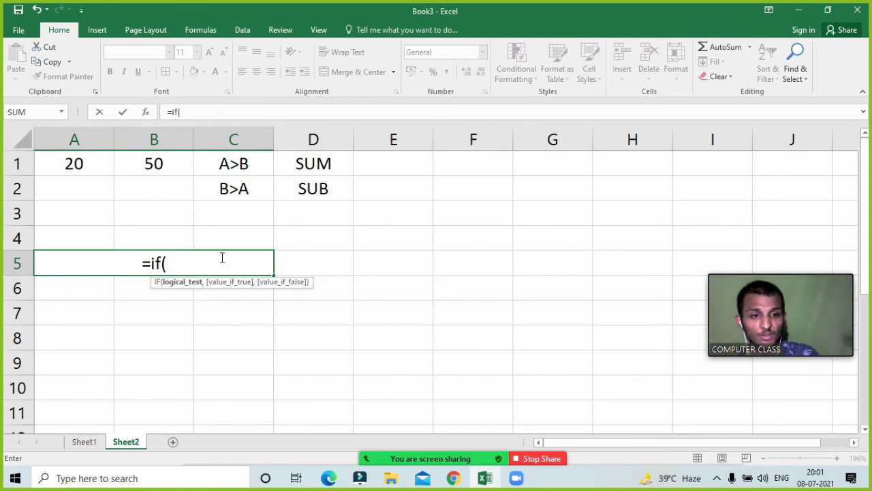
left_click(81, 162)
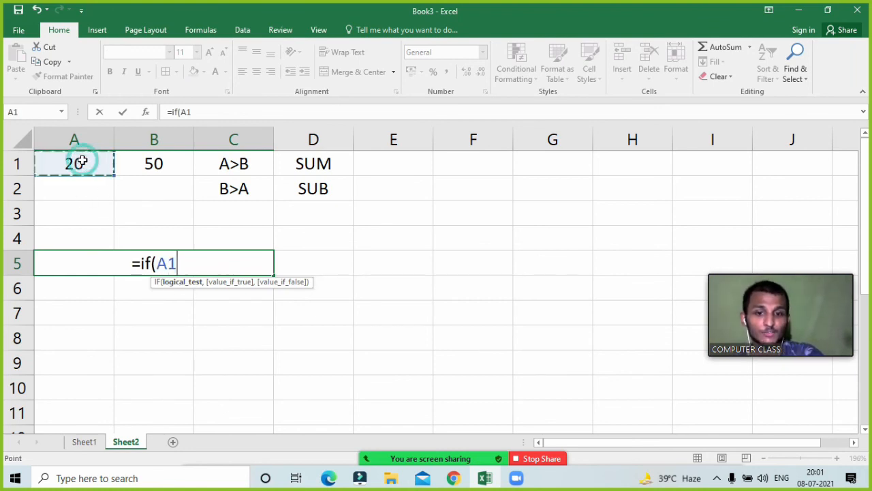
type(">")
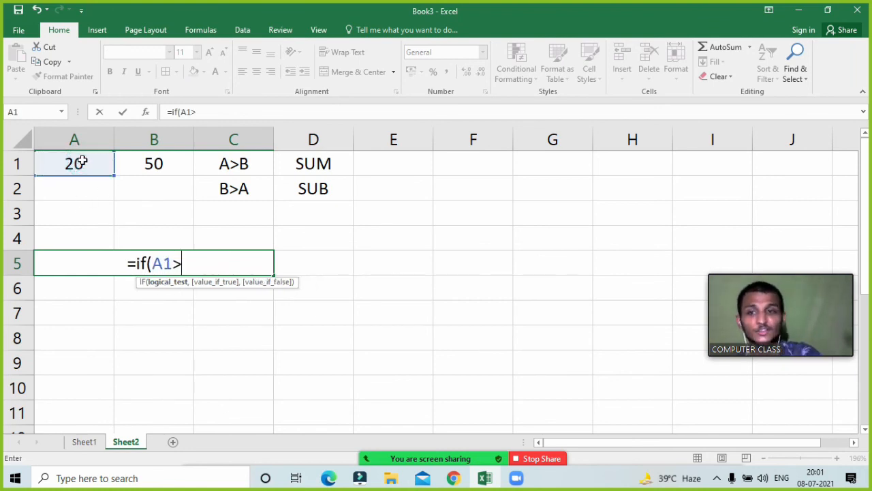
left_click(160, 164)
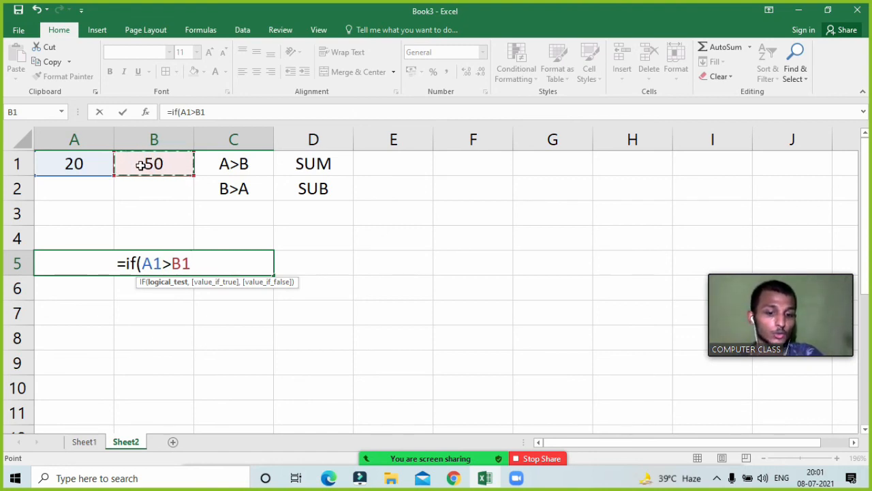
type(",")
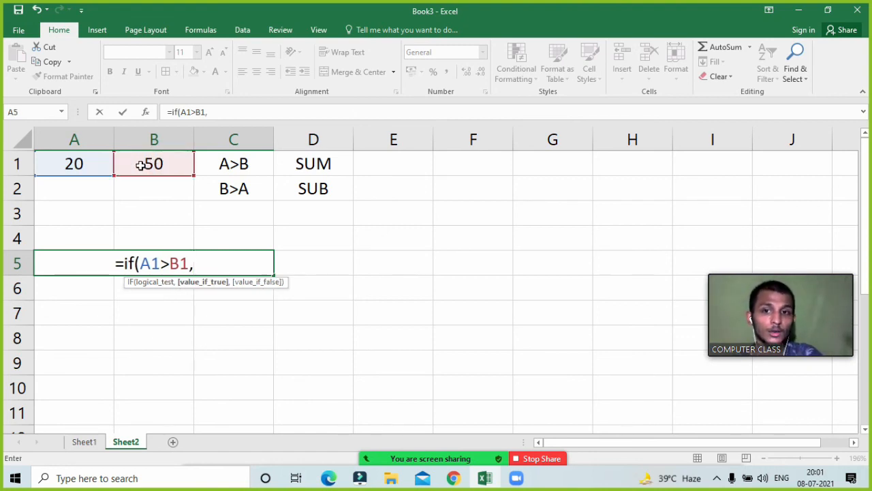
- Complete the IF formula in A5 with A1+B1 as the true value and B1-A1 as the false value
left_click(92, 156)
type("+")
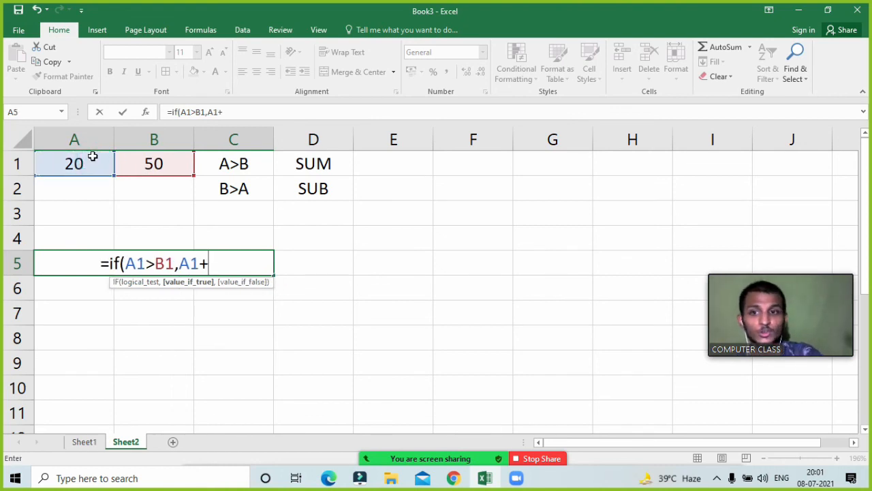
left_click(145, 168)
type(",")
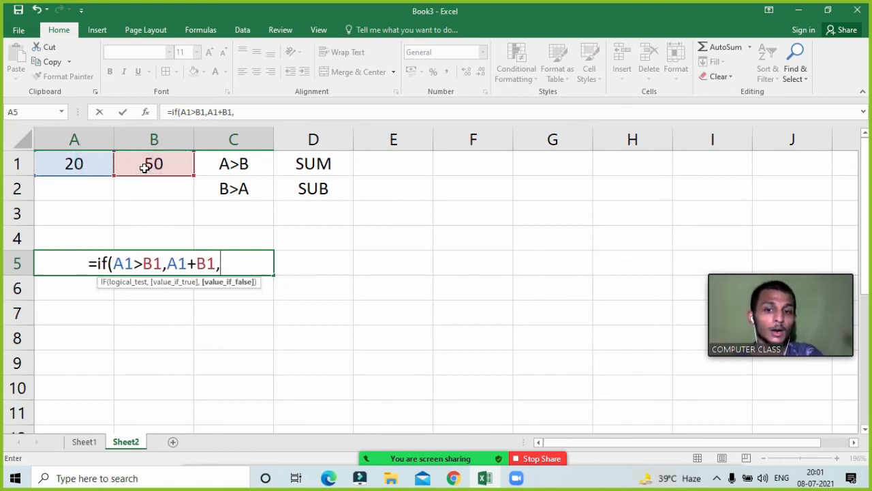
left_click(156, 162)
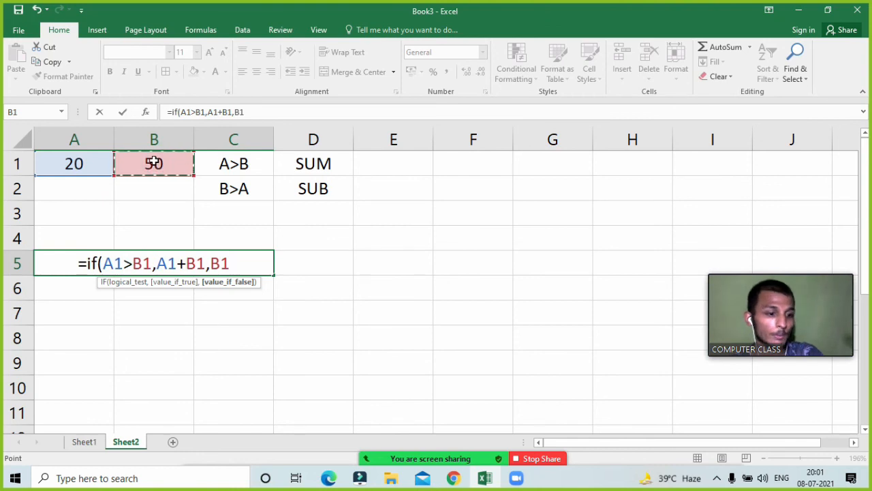
type("-")
left_click(82, 164)
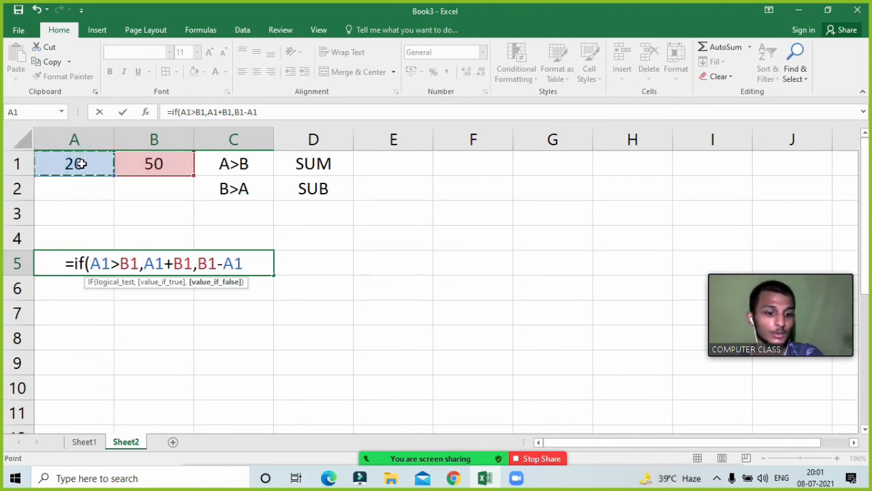
type(")")
key("Return")
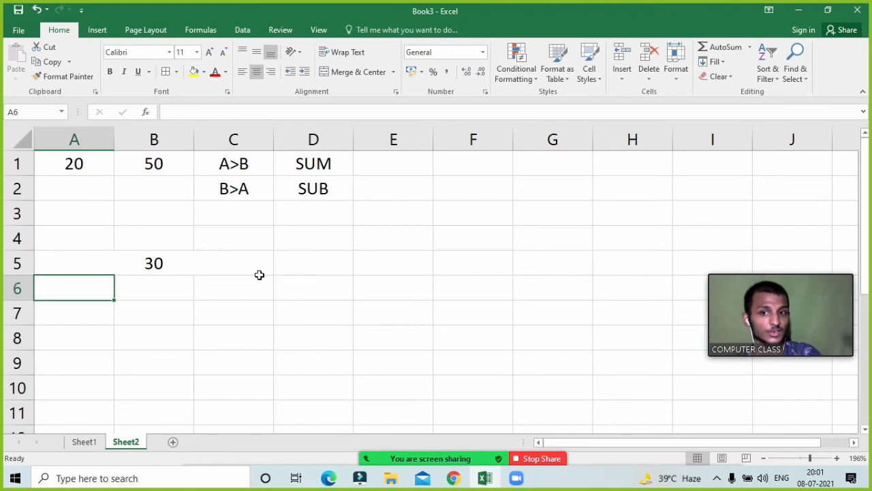
- Review the cell references of the IF formula in A5 without changing it
left_click(160, 266)
double_click(159, 266)
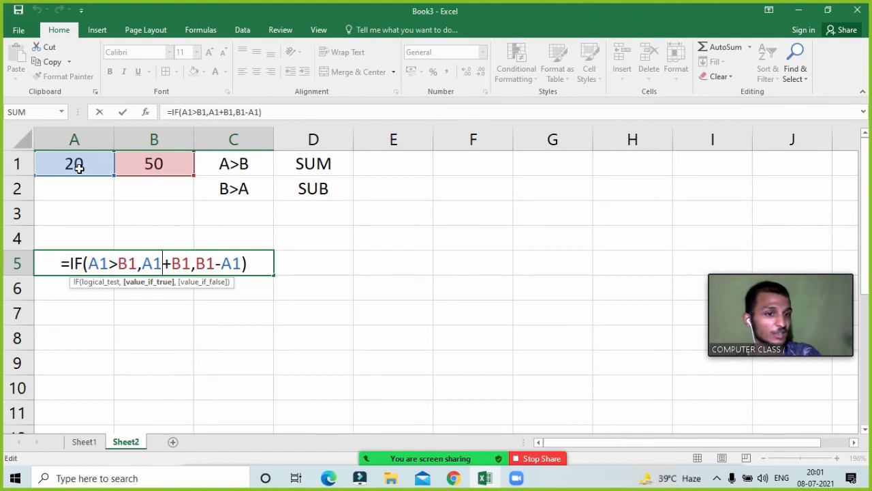
key("Return")
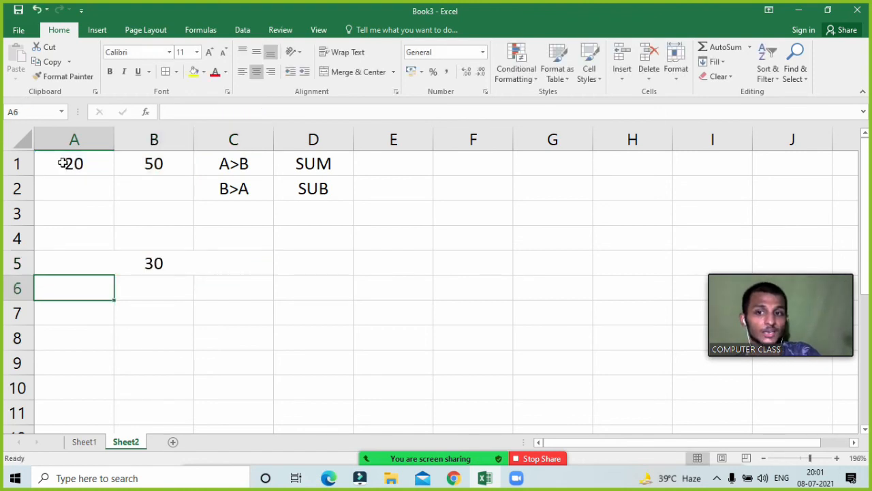
- Set cell A1 to 100 to test the true branch of the IF formula
left_click(62, 164)
type("100")
key("Return")
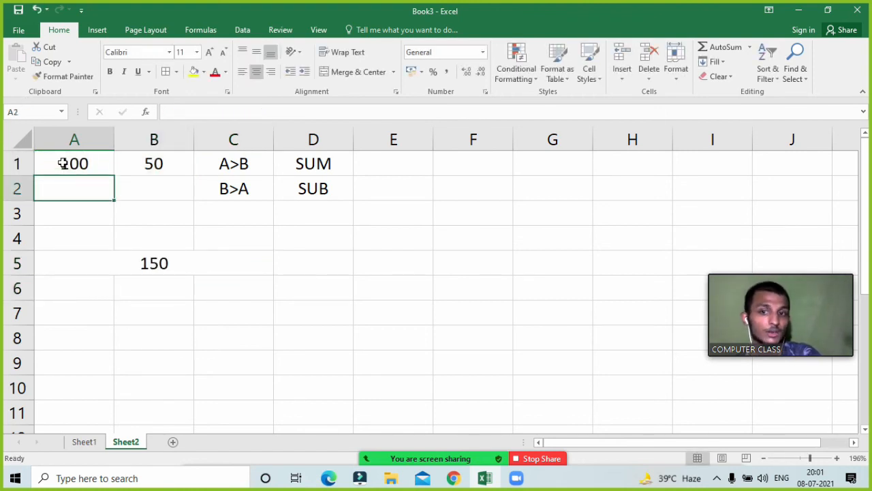
- Examine the IF formula in A5 twice more against the values in A1 and B1, keeping it as is
double_click(142, 264)
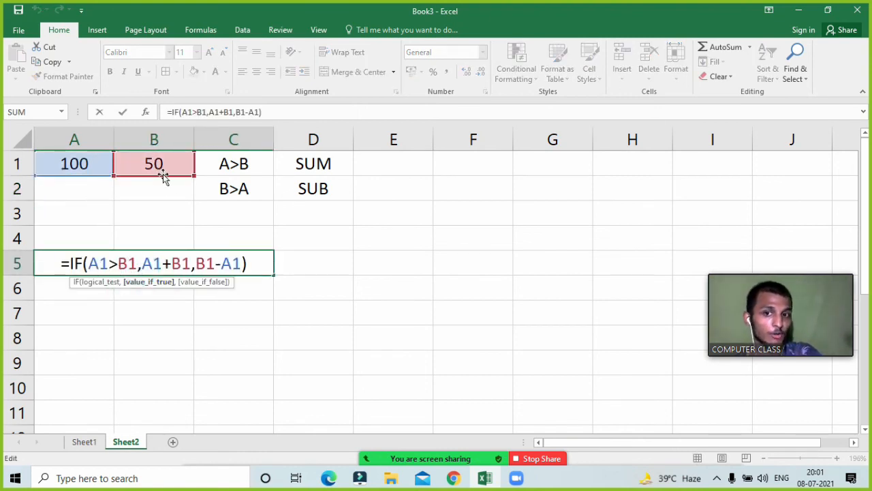
key("Return")
double_click(196, 264)
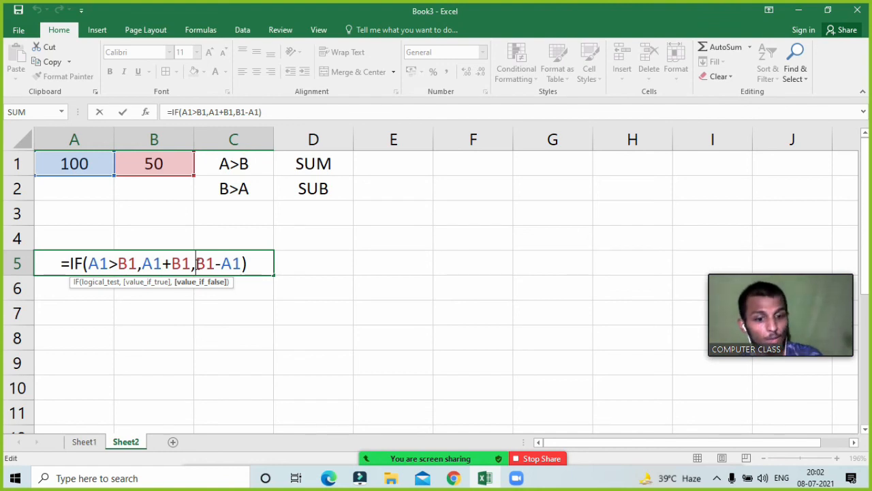
key("Return")
- Read the descriptions of the functions suggested for =if in cell A6, including IFERROR and IFNA, and clear the entry
type("=i")
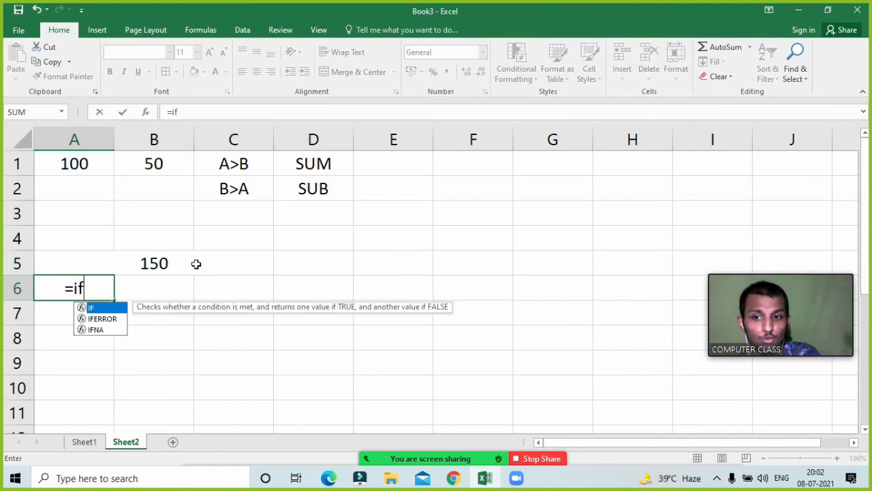
type("f")
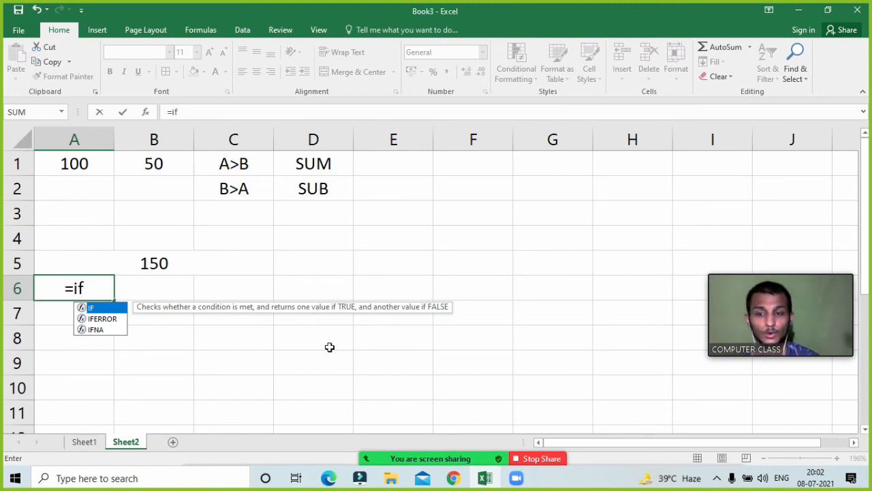
key("Down")
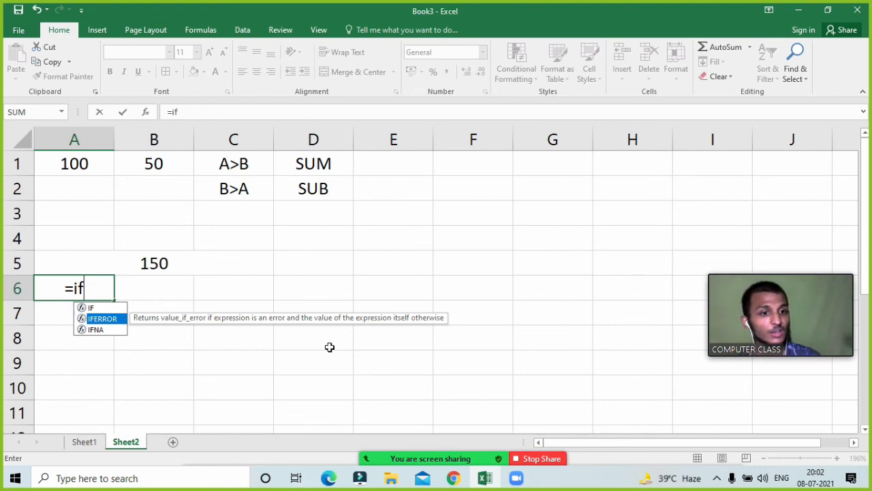
key("Down")
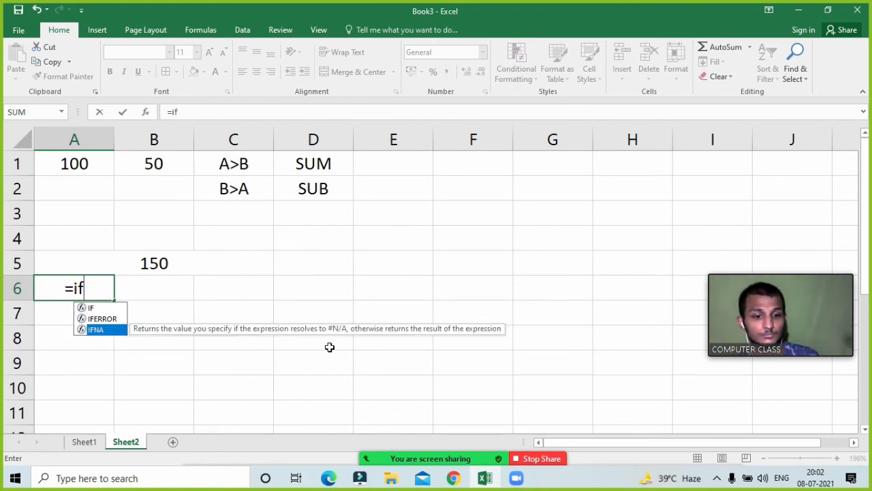
key("BackSpace")
key("BackSpace")
key("BackSpace")
key("Return")
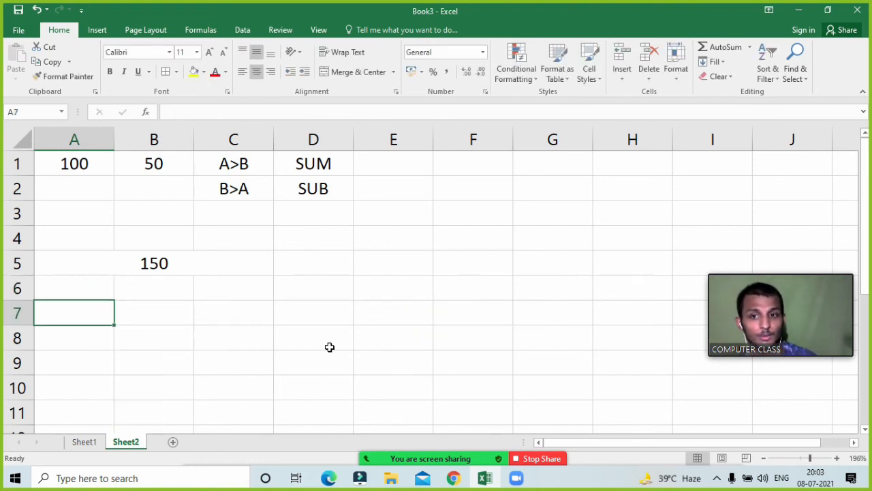